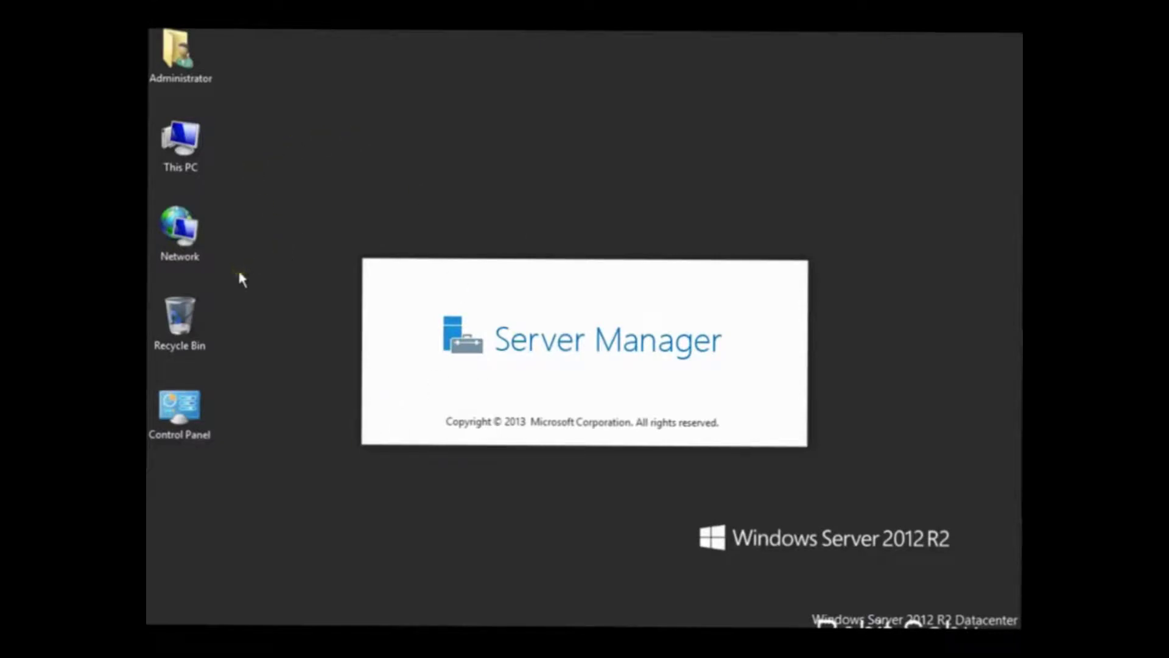
# - Open a command prompt and ping bluebird.local to check the connection to the domain
pyautogui.press('super+r')
pyautogui.click(253, 534)
pyautogui.write('cmd')
pyautogui.press('Return')
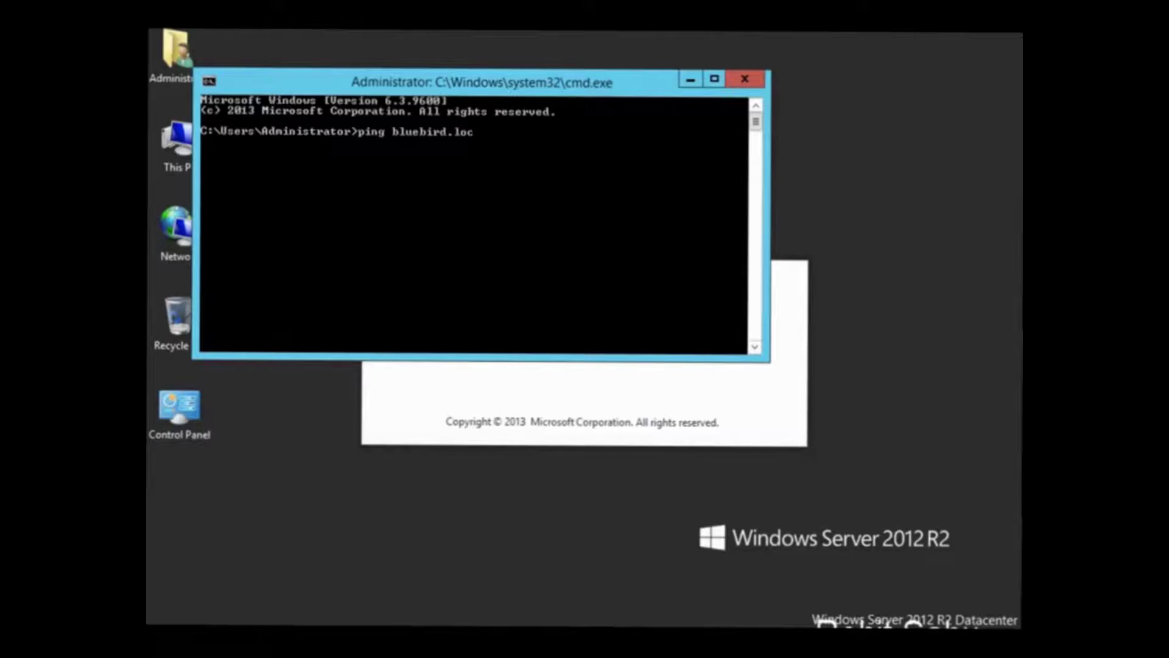
pyautogui.press('Return')
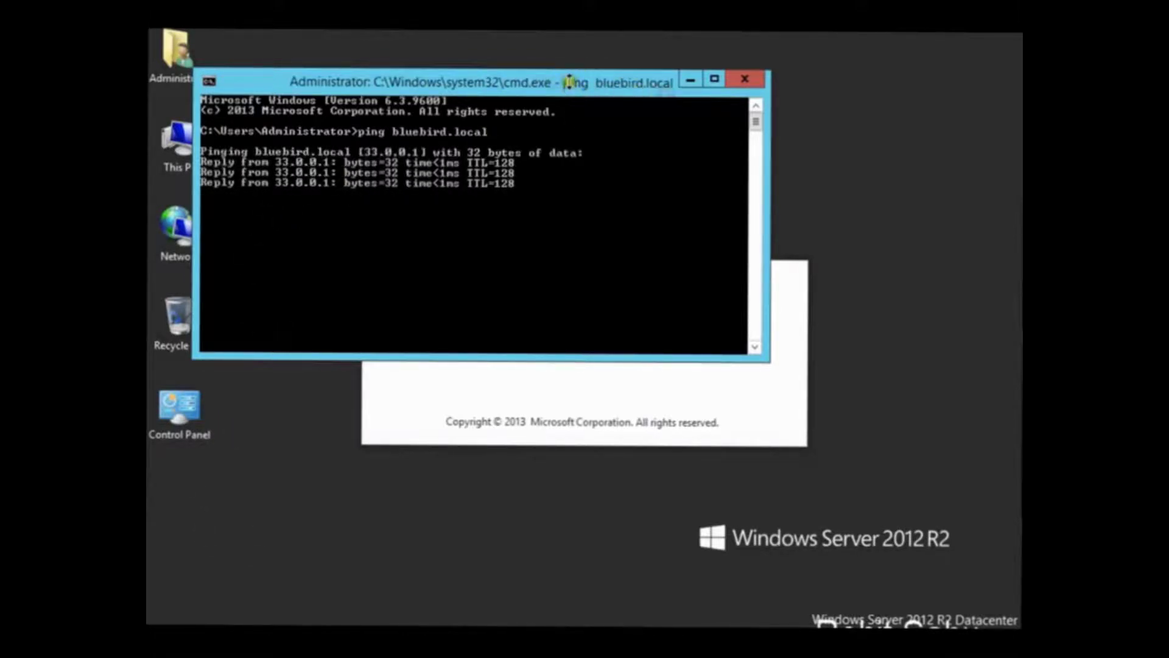
pyautogui.moveTo(656, 99); pyautogui.dragTo(766, 108)
# - Open WordPad and enter the title "HOW TO INSTALL PRINTER?" in the blank document
pyautogui.press('super+r')
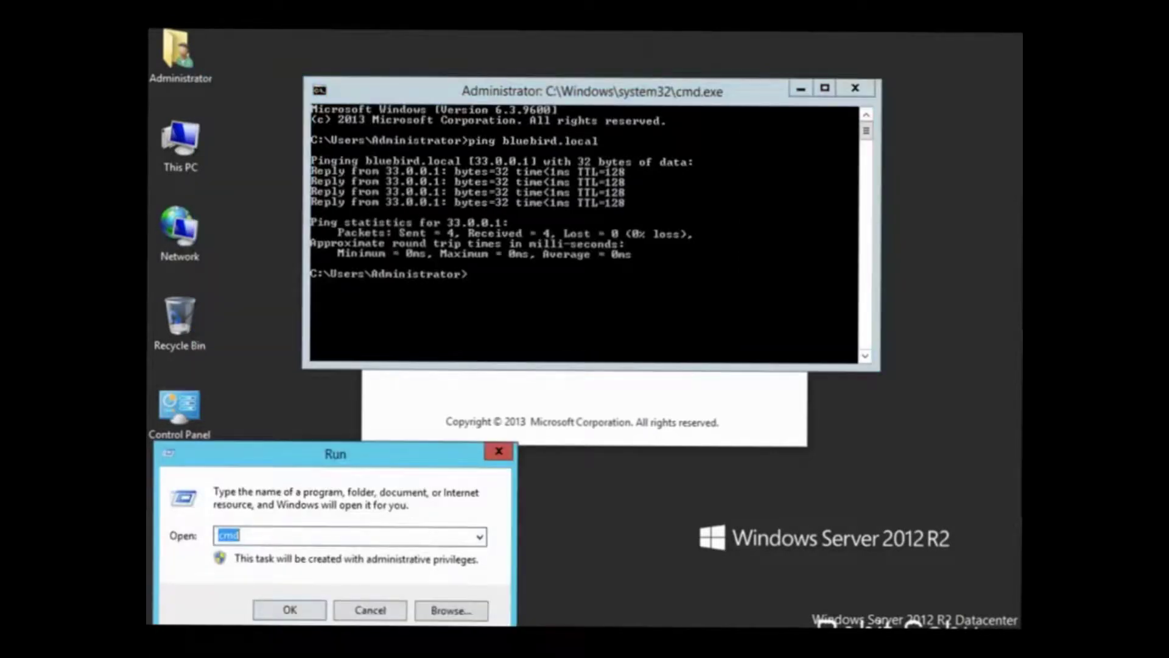
pyautogui.write('wordpad')
pyautogui.press('Return')
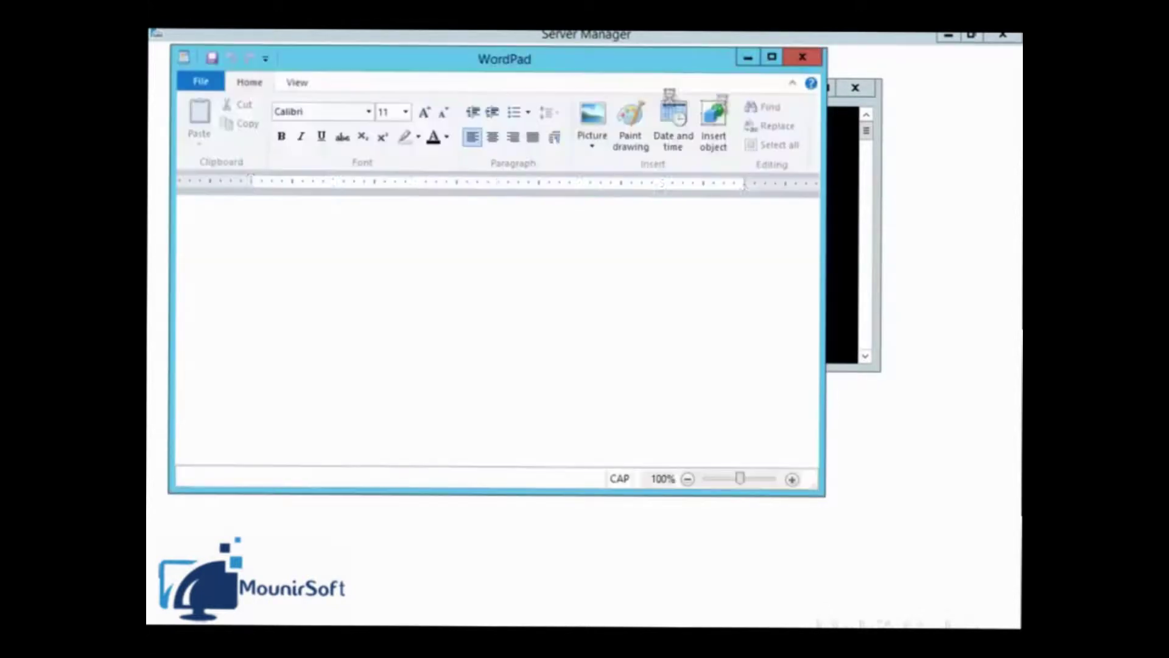
pyautogui.moveTo(609, 59); pyautogui.dragTo(666, 144)
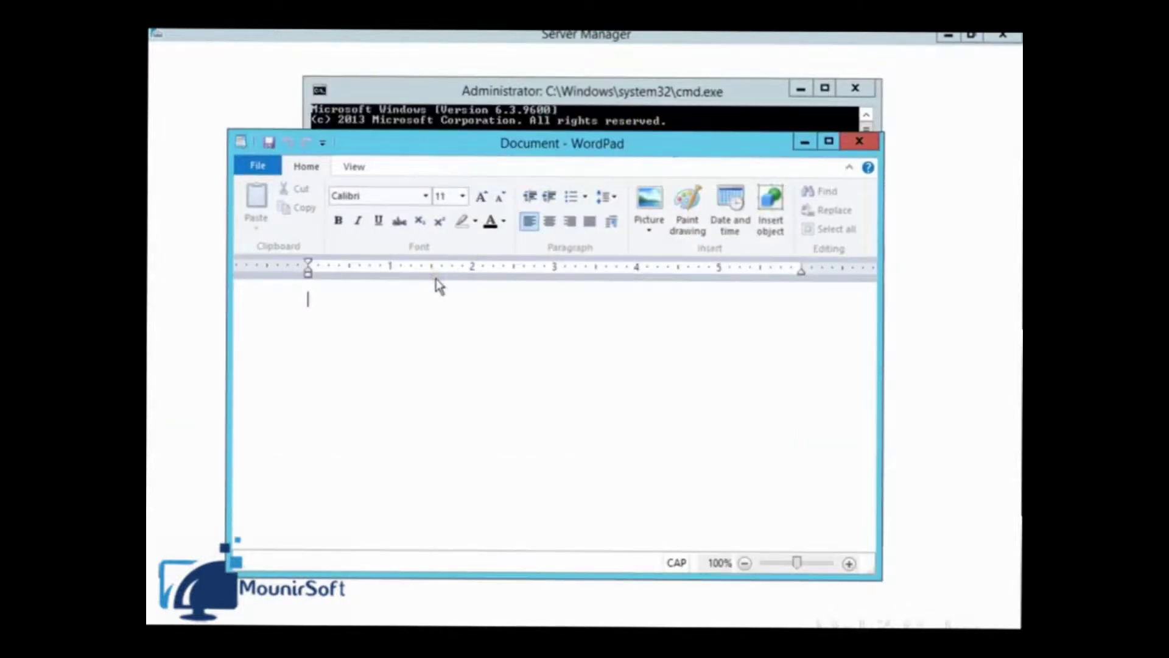
pyautogui.write('HOW TO INSTALL PRINTER')
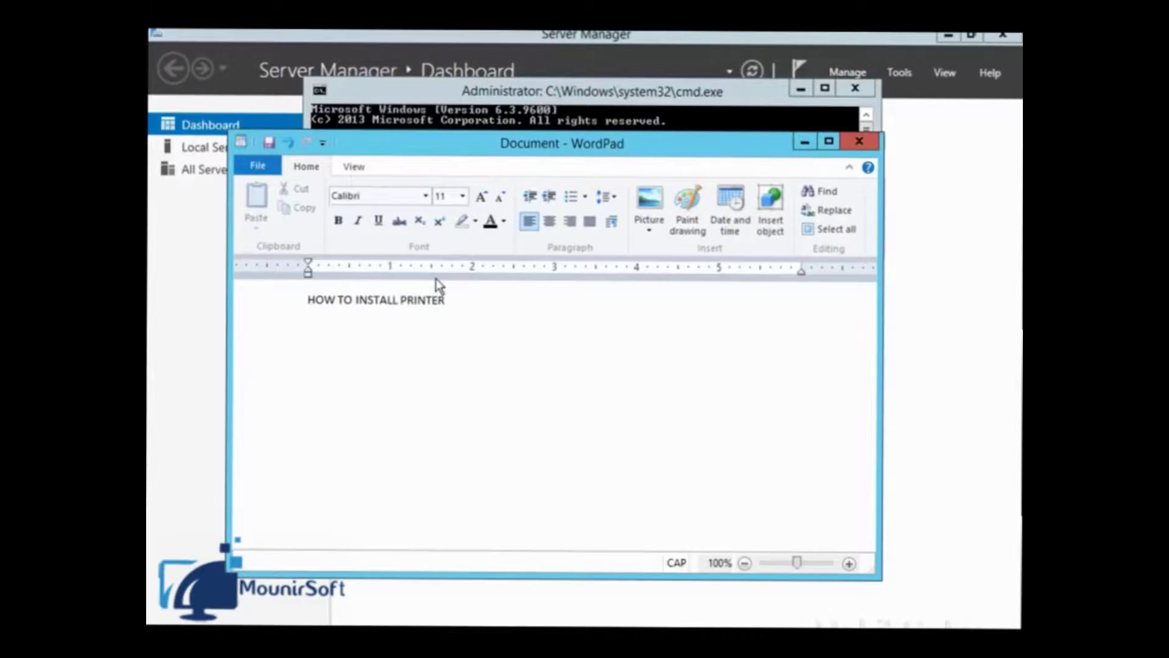
pyautogui.write('?')
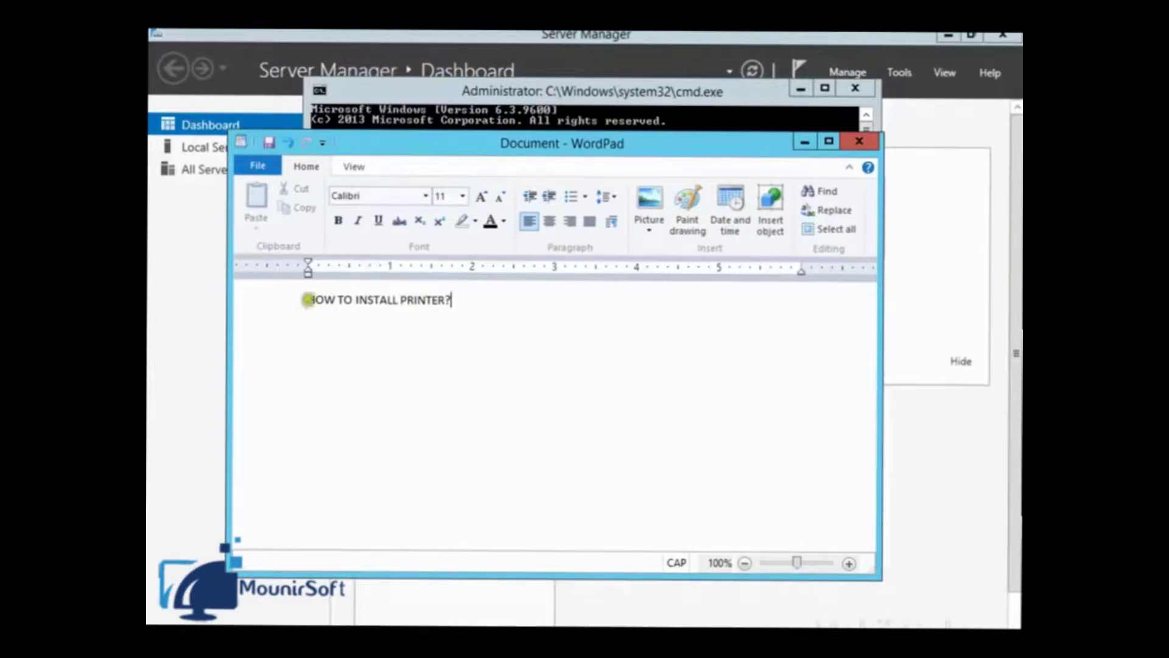
pyautogui.moveTo(308, 299); pyautogui.dragTo(457, 310)
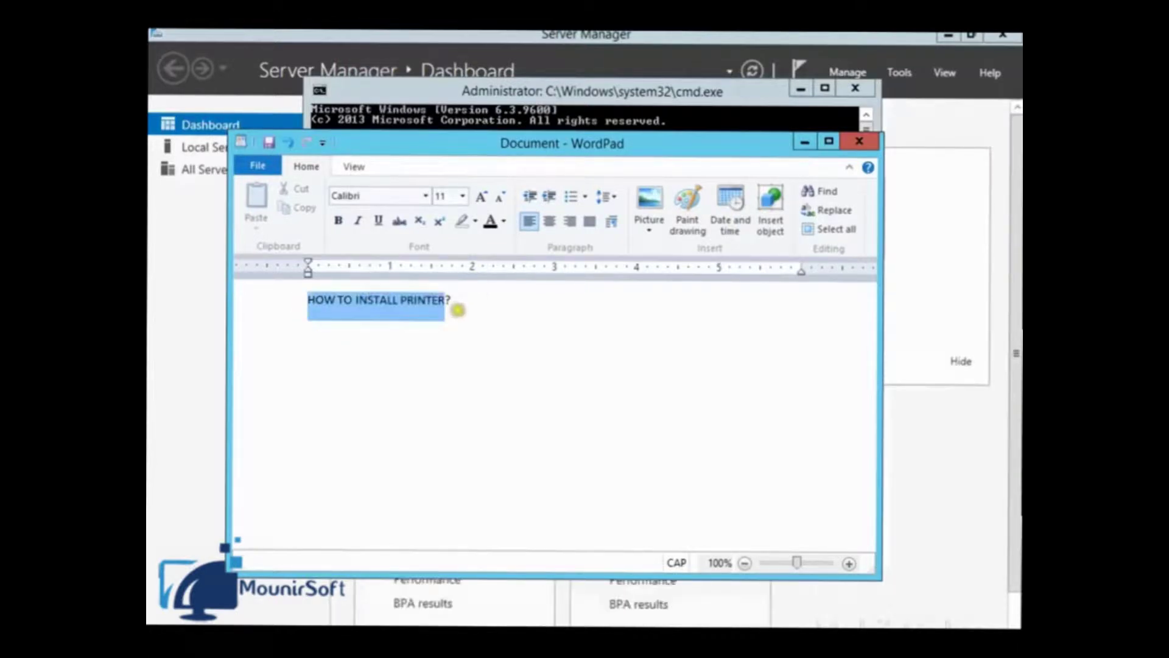
pyautogui.click(460, 310)
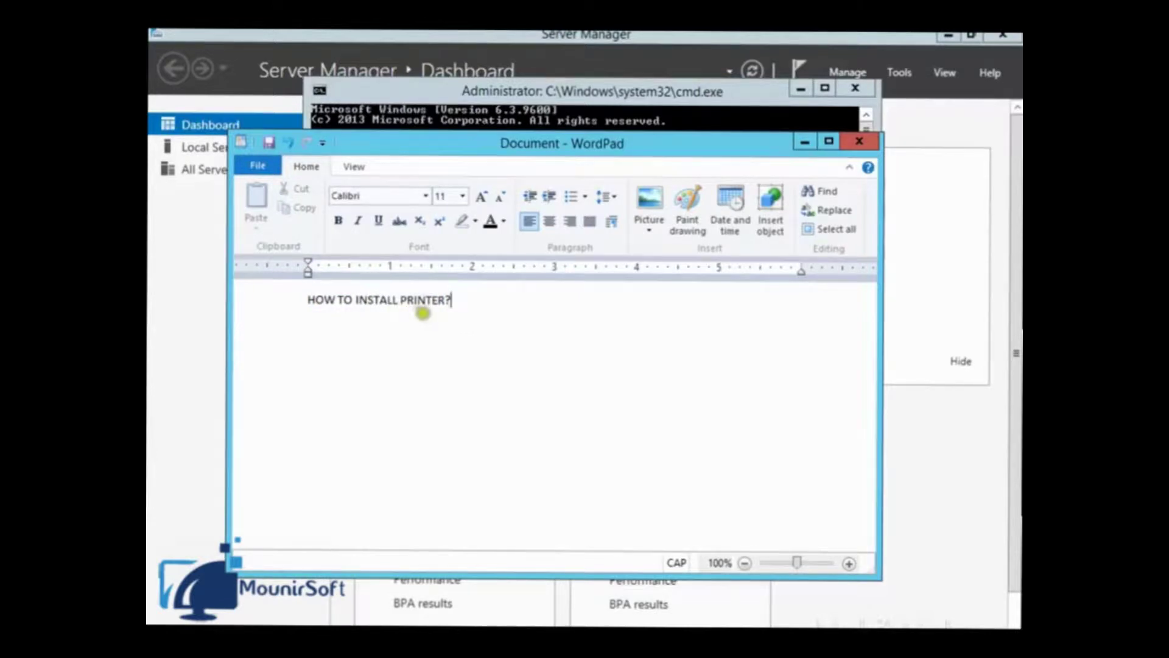
# - Minimize the WordPad document and close the command prompt window
pyautogui.click(804, 143)
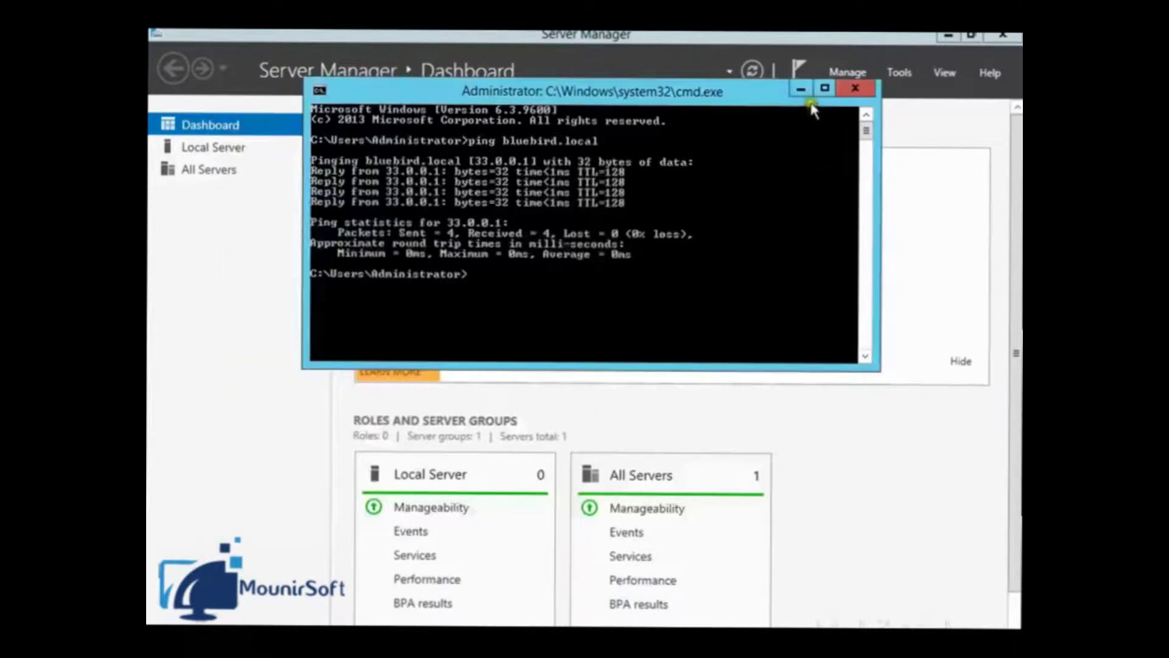
pyautogui.click(855, 90)
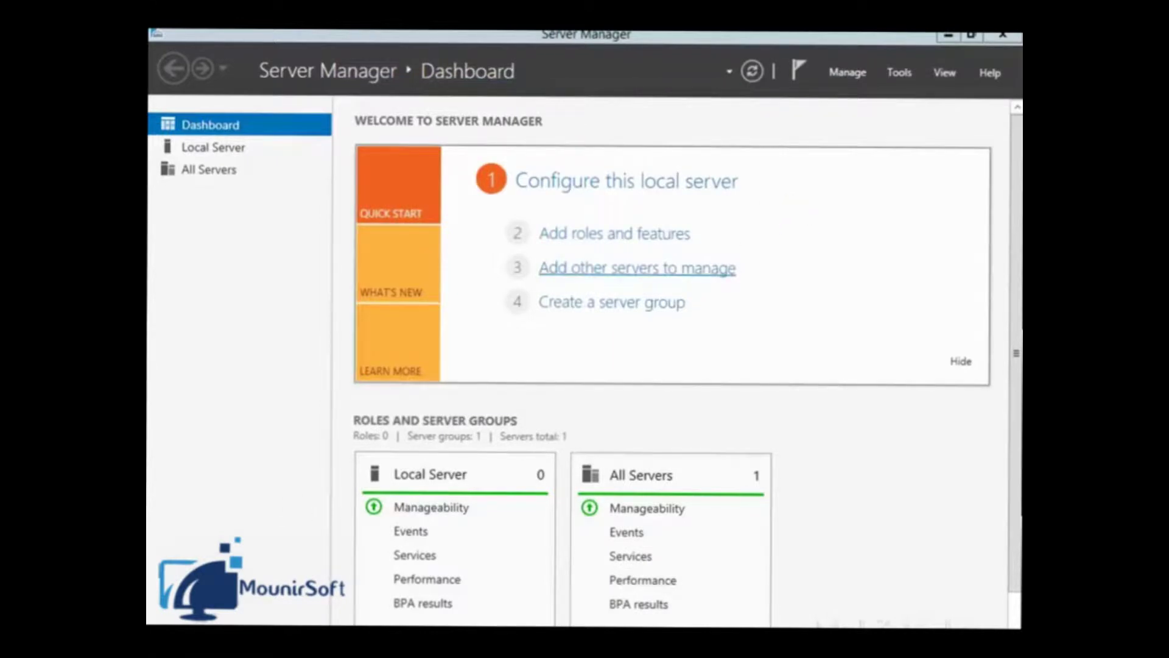
pyautogui.press('super')
pyautogui.press('super')
pyautogui.press('super')
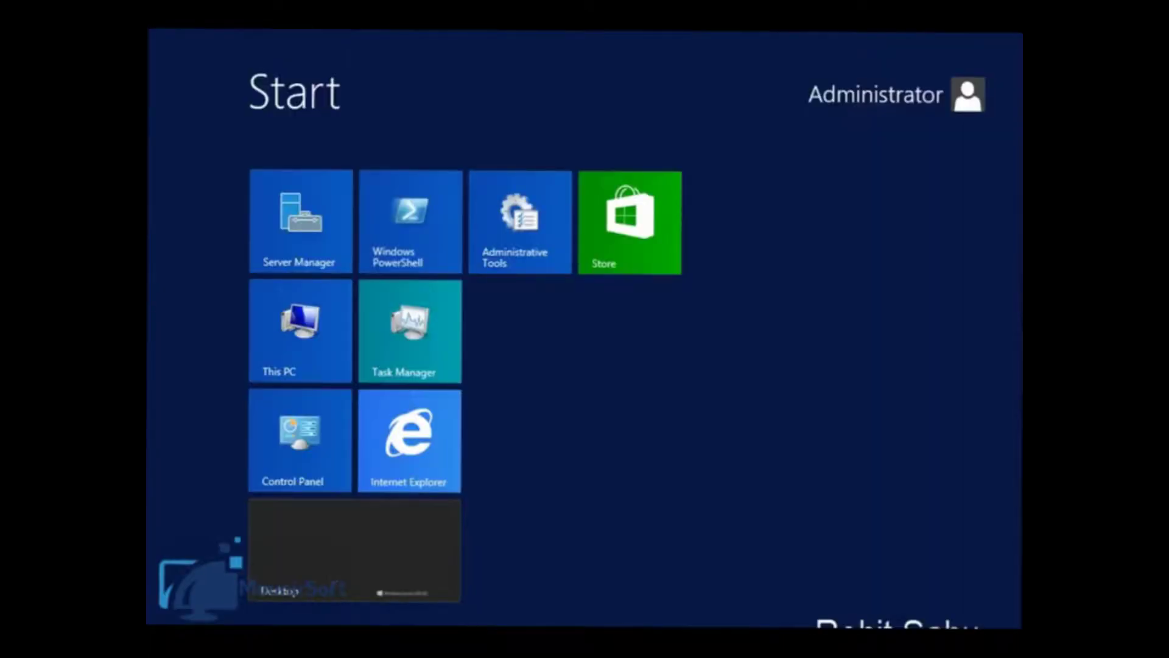
pyautogui.press('super')
# - Open the Control Panel and switch its view to large icons
pyautogui.press('super+x')
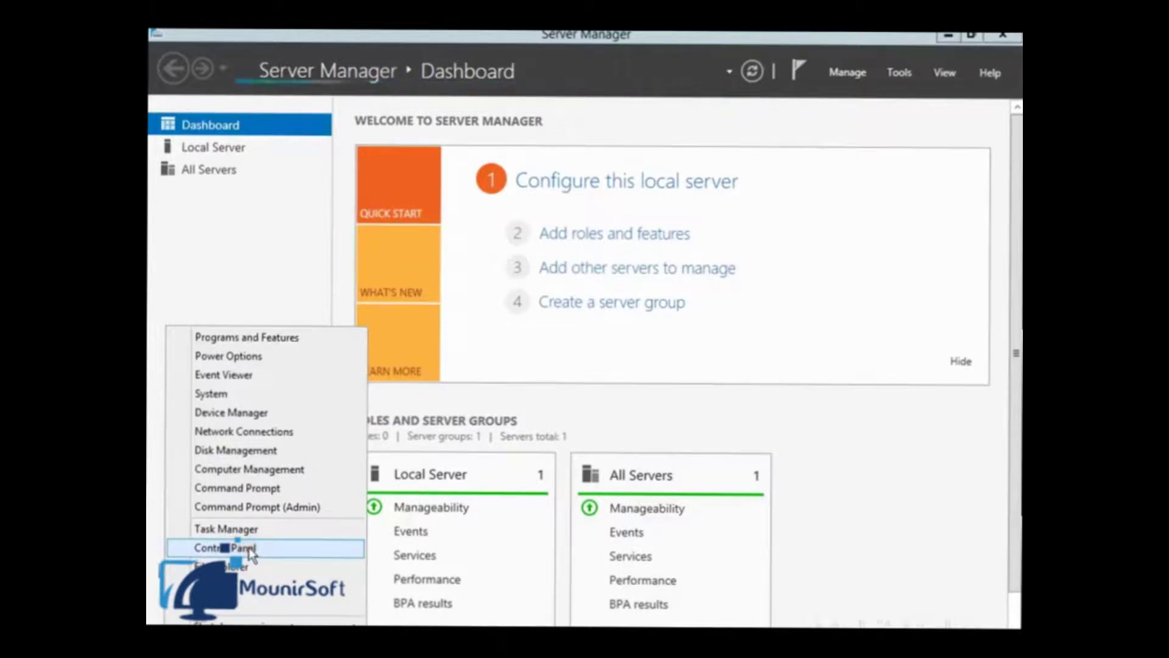
pyautogui.click(250, 549)
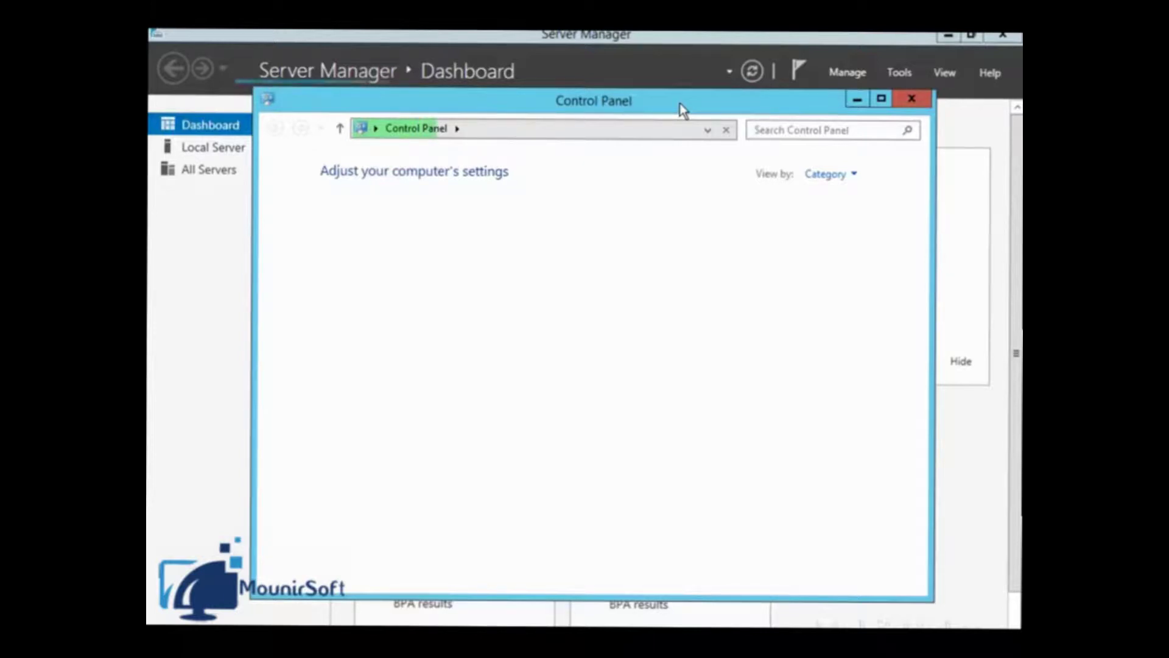
pyautogui.moveTo(682, 109); pyautogui.dragTo(643, 122)
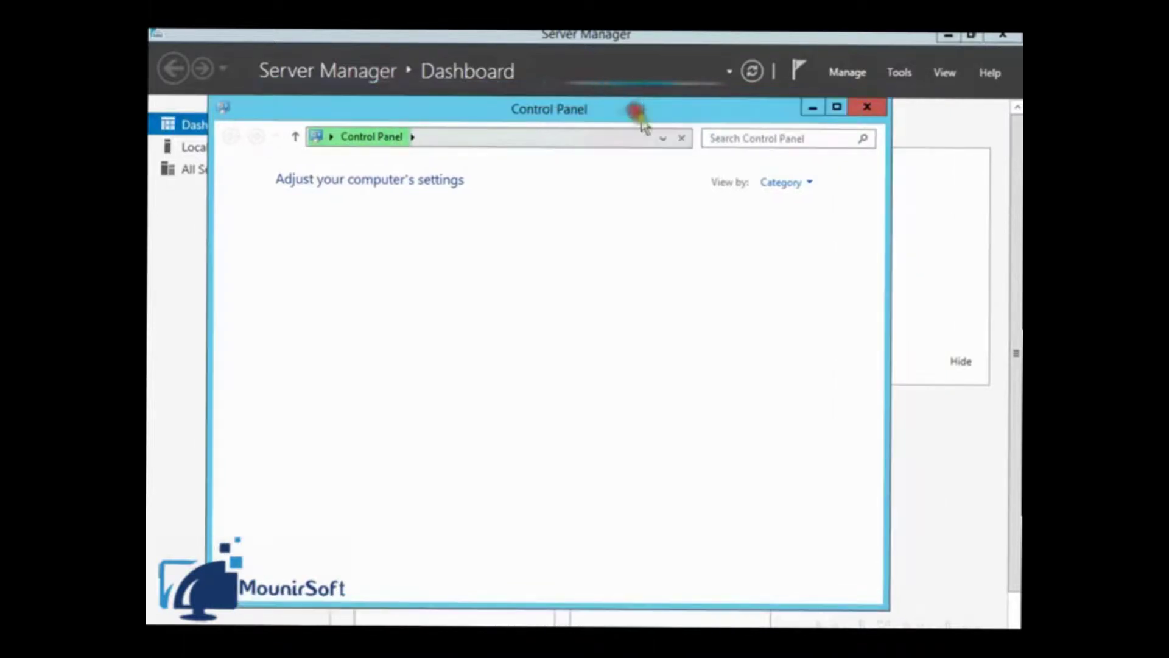
pyautogui.click(789, 183)
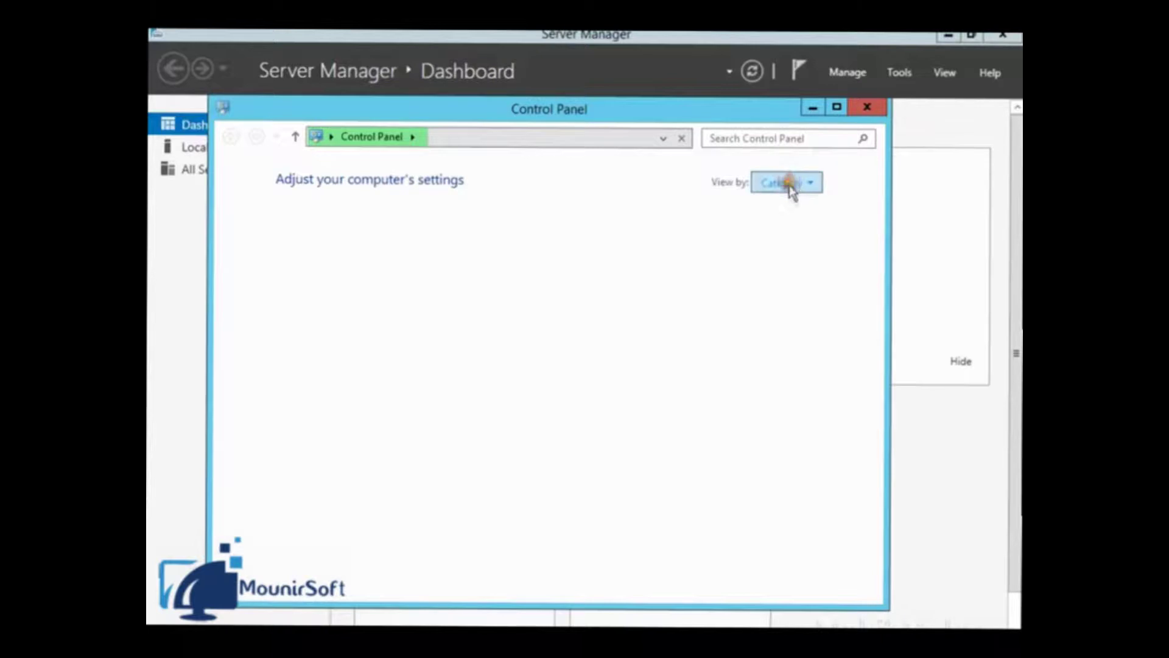
pyautogui.click(811, 227)
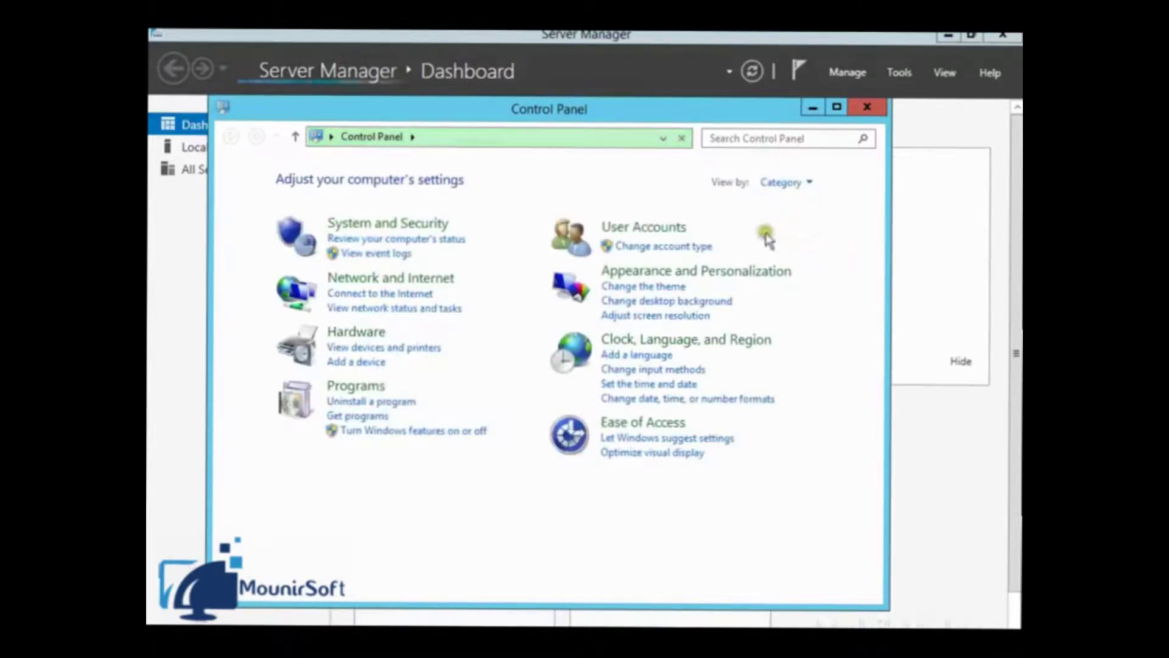
# - Open Devices and Printers from the list of all Control Panel items
pyautogui.moveTo(875, 264); pyautogui.dragTo(872, 297)
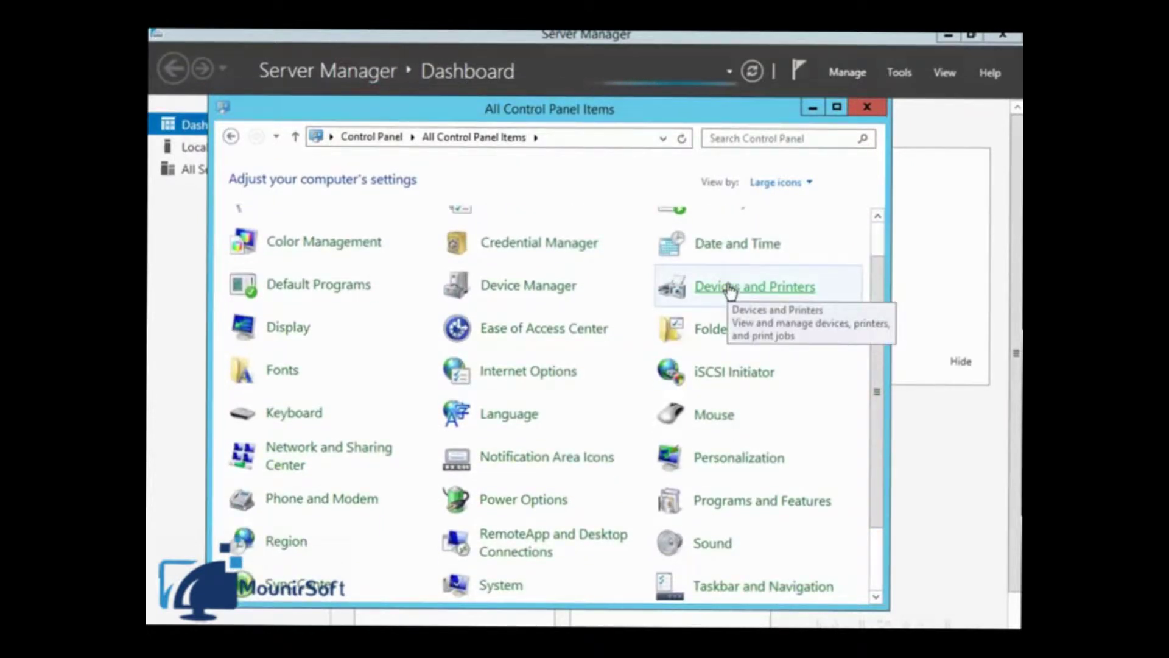
pyautogui.scroll(3, 728, 291)
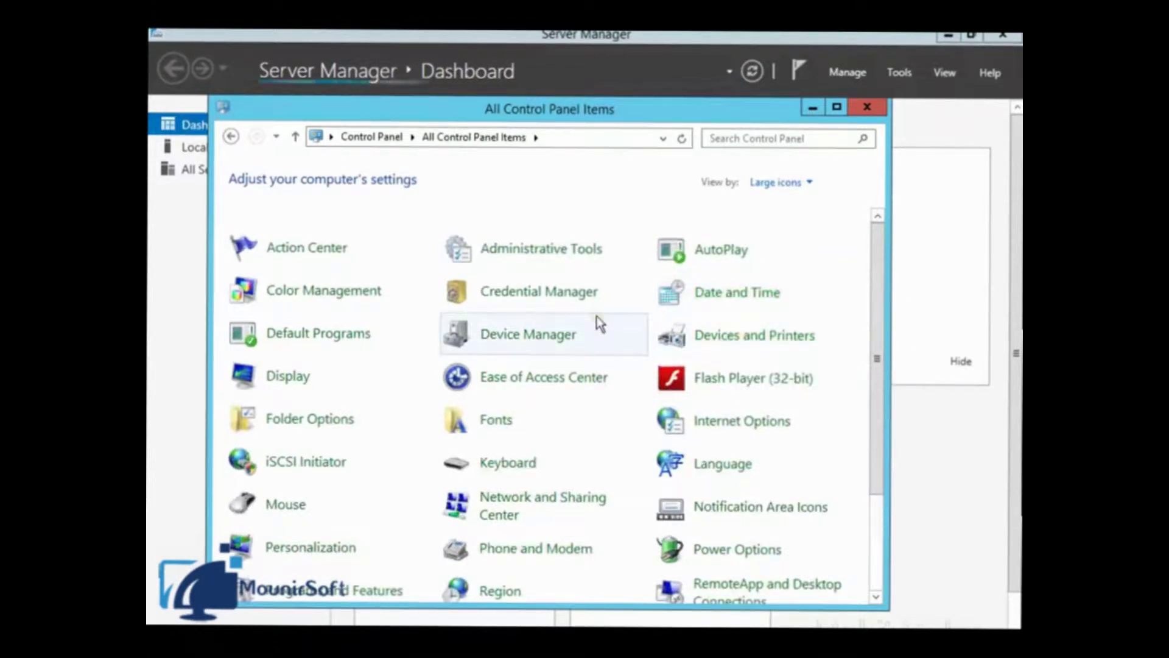
pyautogui.click(743, 353)
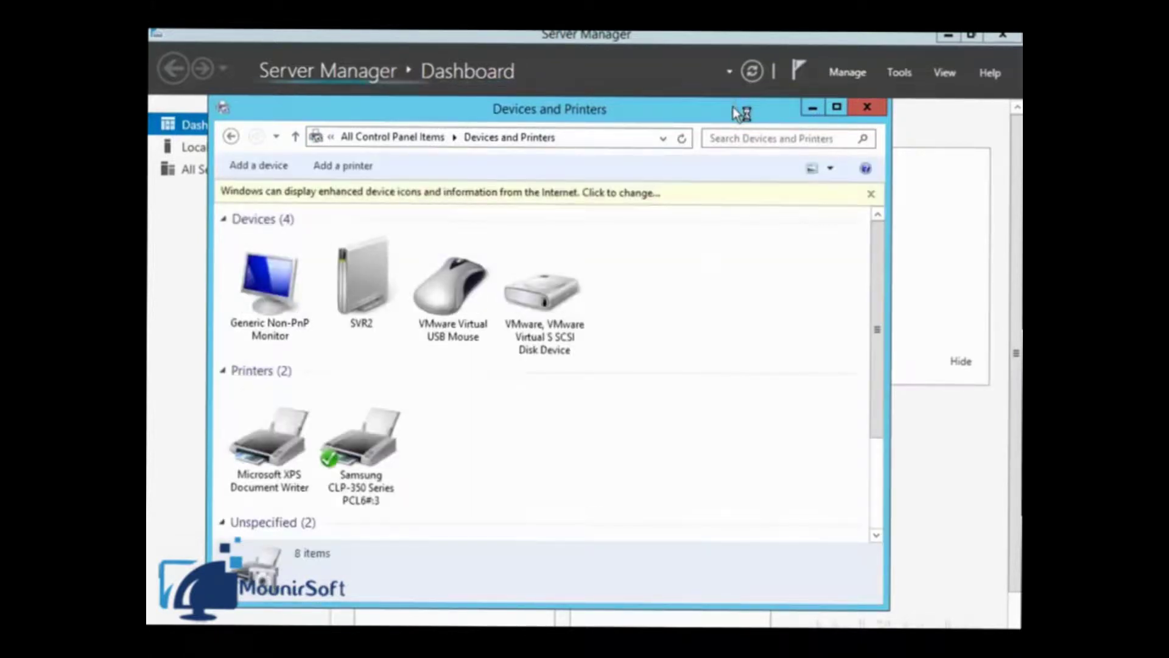
# - Start adding a local or network printer with manual settings, using the existing port LPT1: (Printer Port)
pyautogui.click(349, 170)
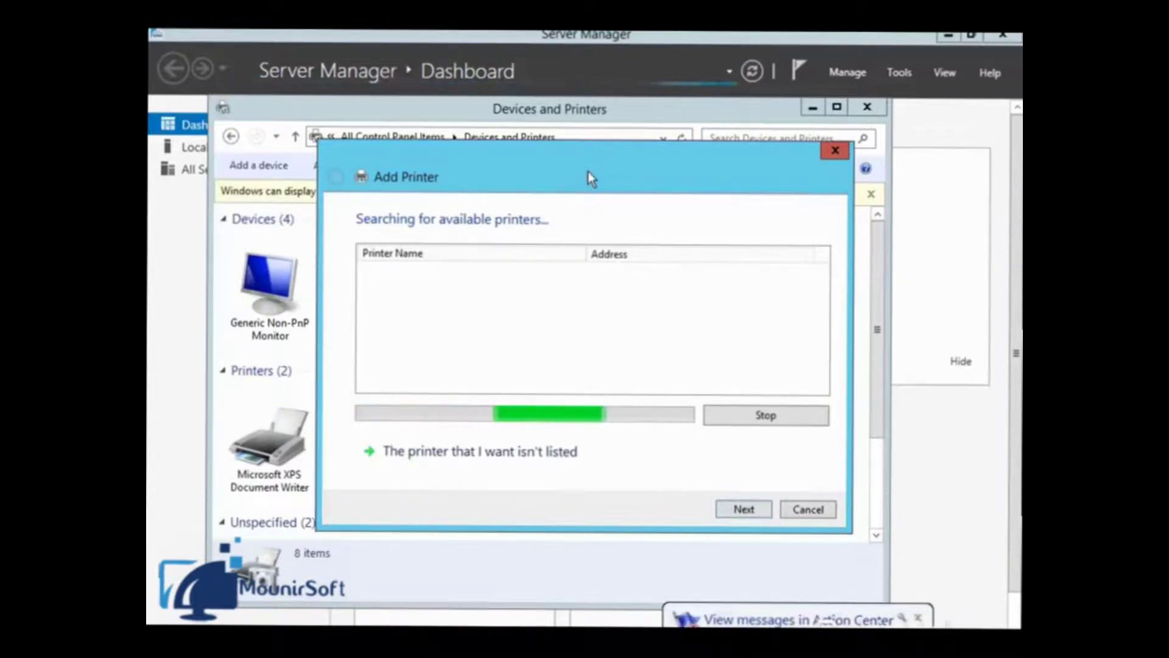
pyautogui.click(741, 507)
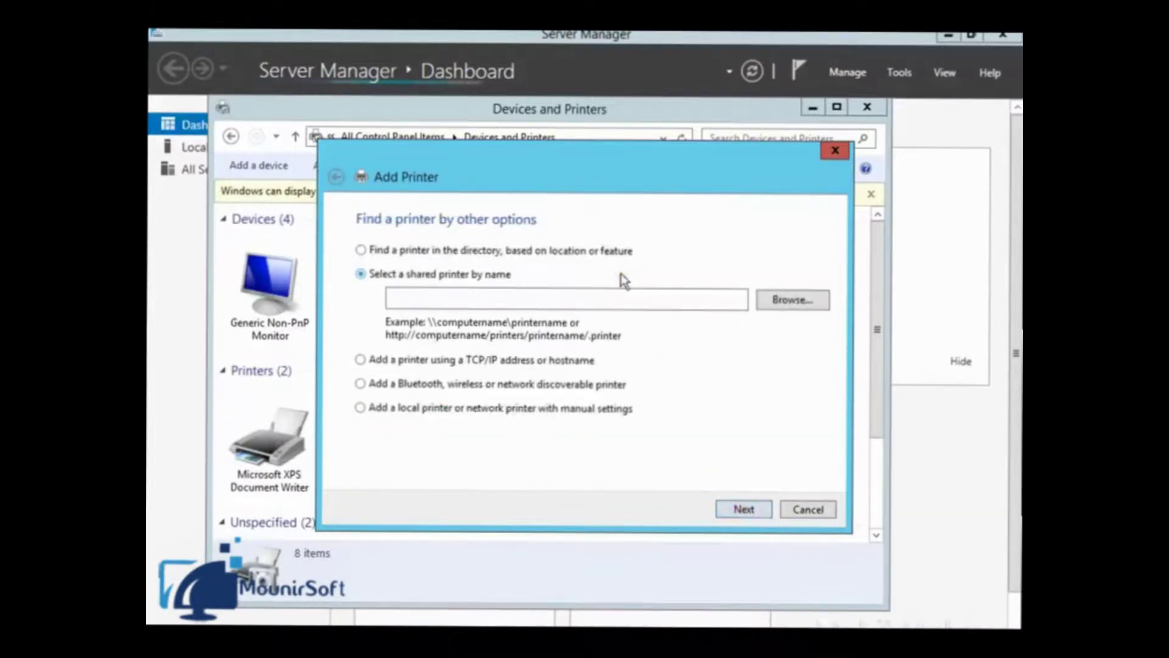
pyautogui.click(360, 408)
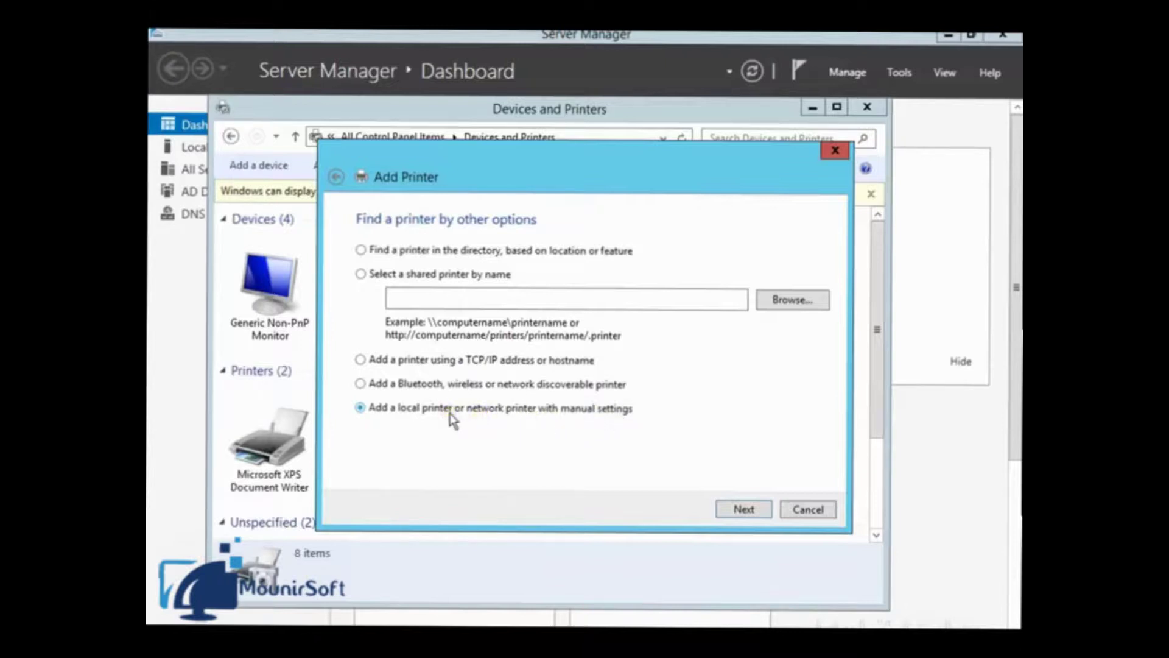
pyautogui.click(744, 509)
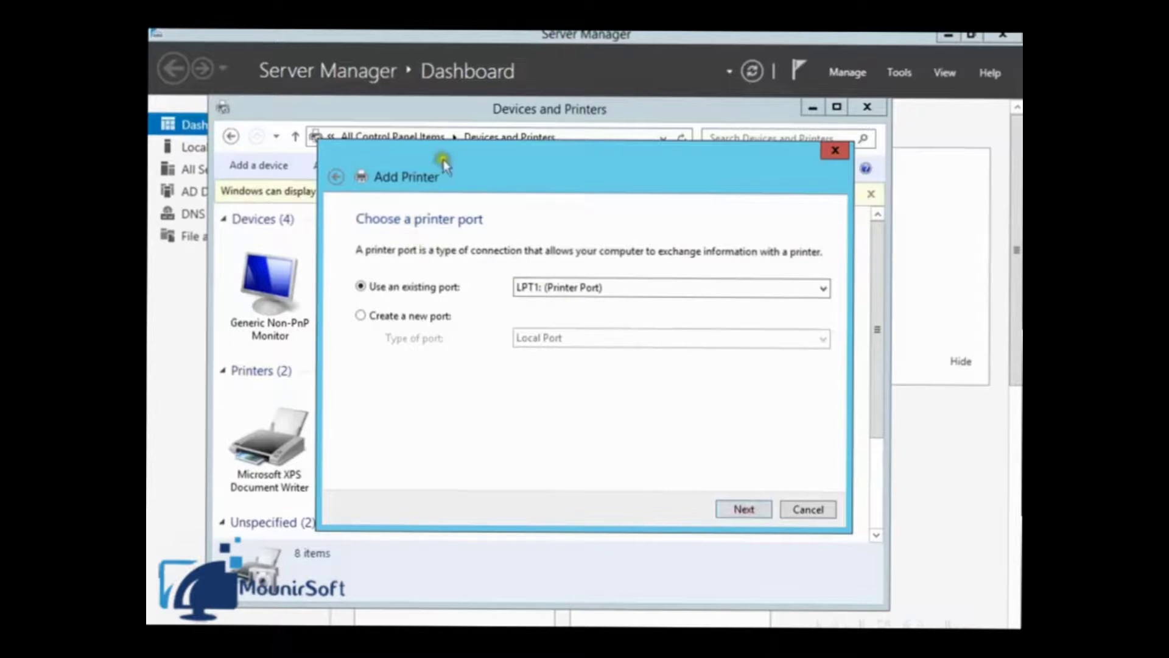
pyautogui.moveTo(444, 162); pyautogui.dragTo(400, 155)
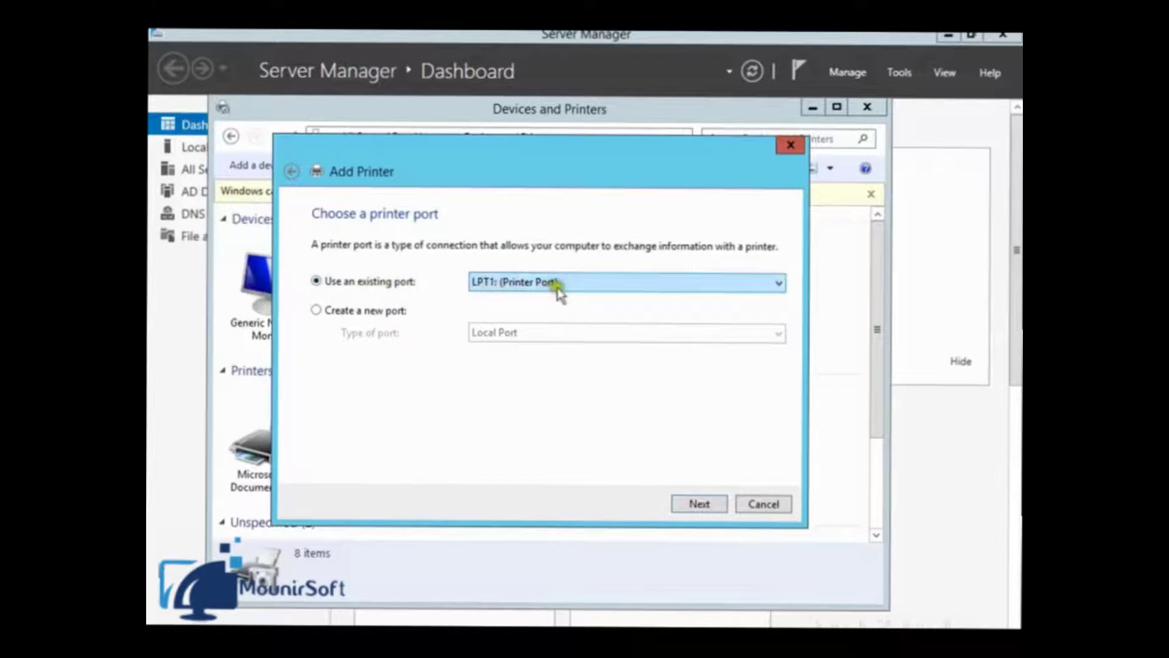
pyautogui.click(706, 502)
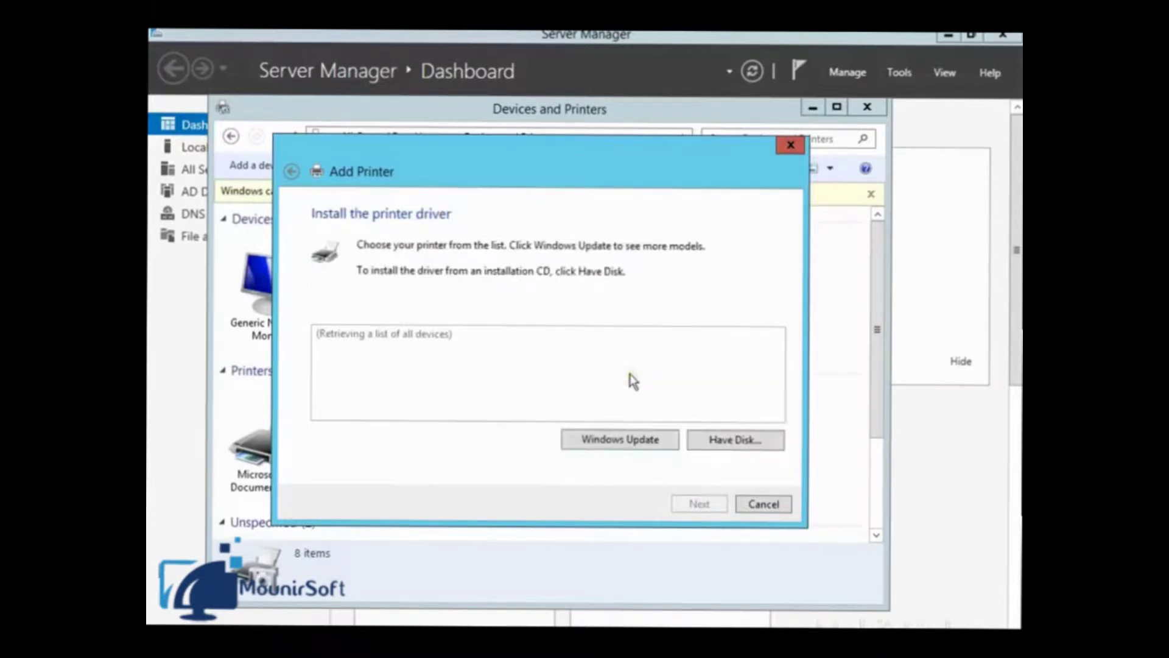
pyautogui.click(729, 441)
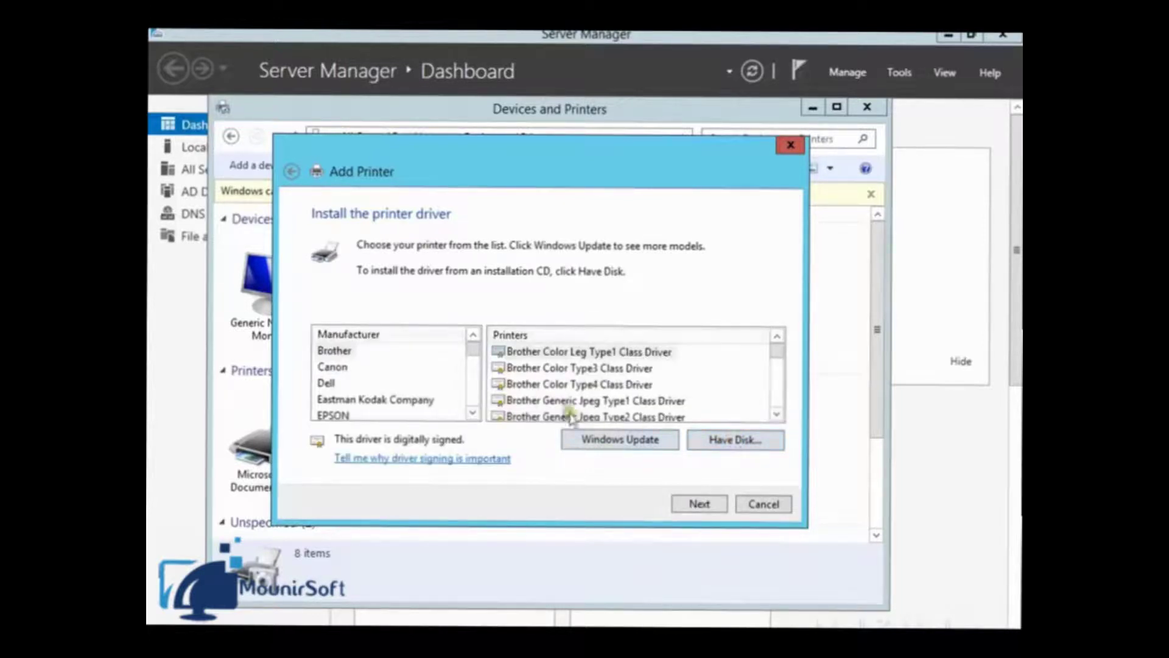
pyautogui.moveTo(473, 344)
pyautogui.mouseDown()
pyautogui.moveTo(477, 405)
pyautogui.moveTo(477, 343)
pyautogui.mouseUp()
pyautogui.moveTo(776, 351)
pyautogui.mouseDown()
pyautogui.moveTo(773, 402)
pyautogui.moveTo(778, 350)
pyautogui.mouseUp()
pyautogui.click(719, 438)
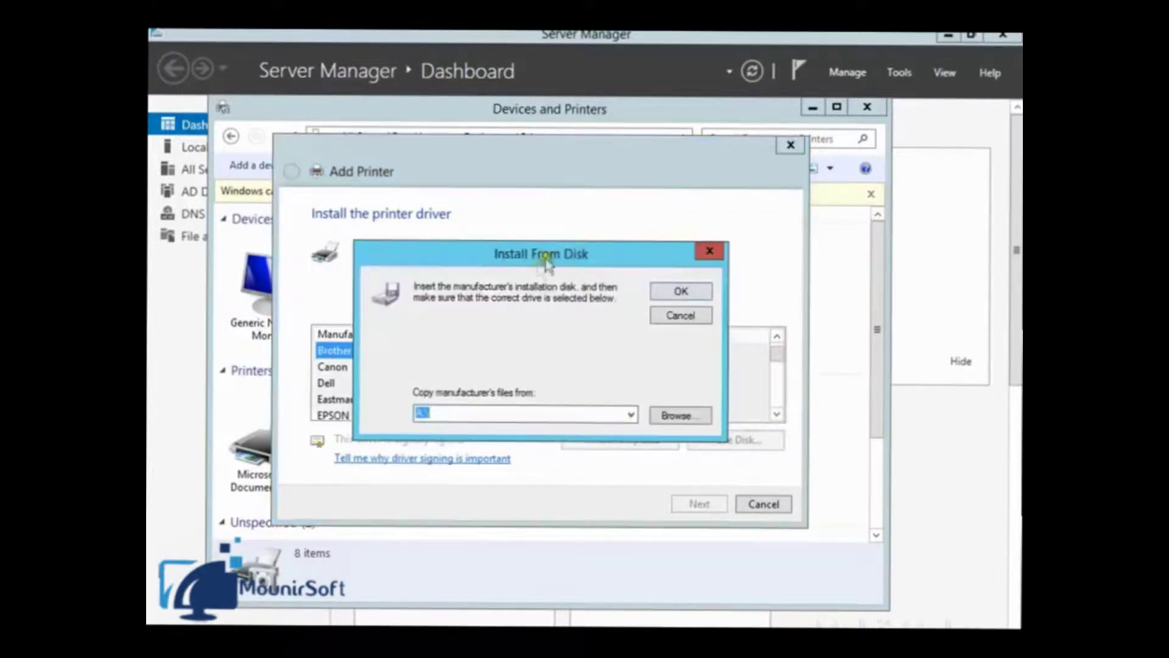
pyautogui.click(675, 414)
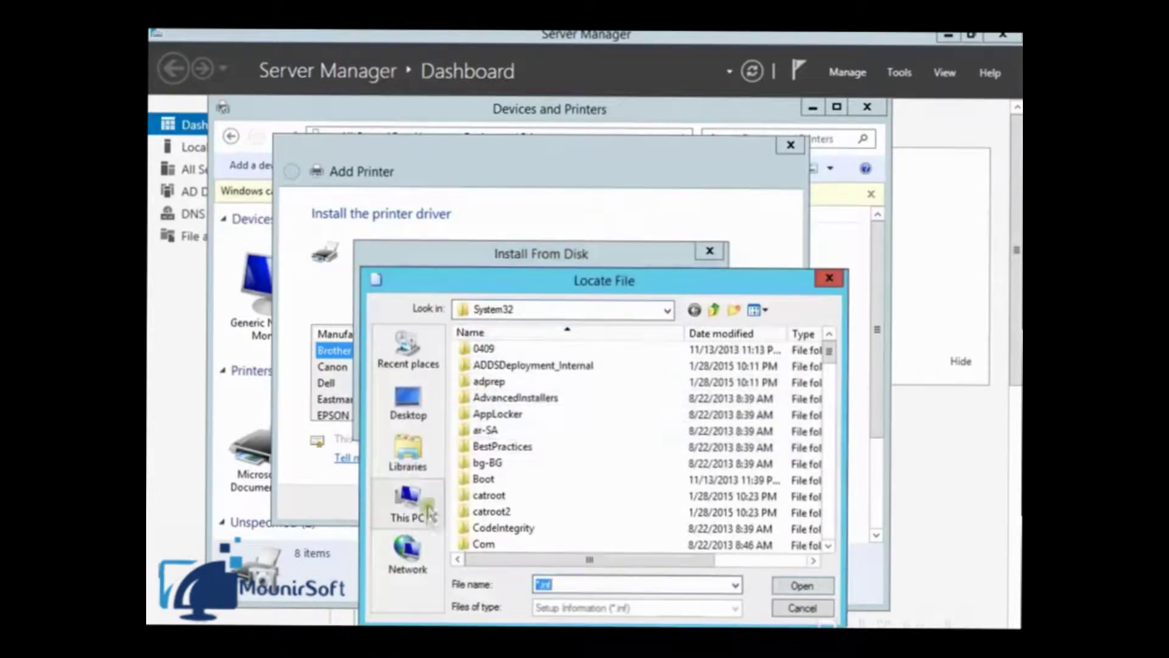
pyautogui.click(833, 284)
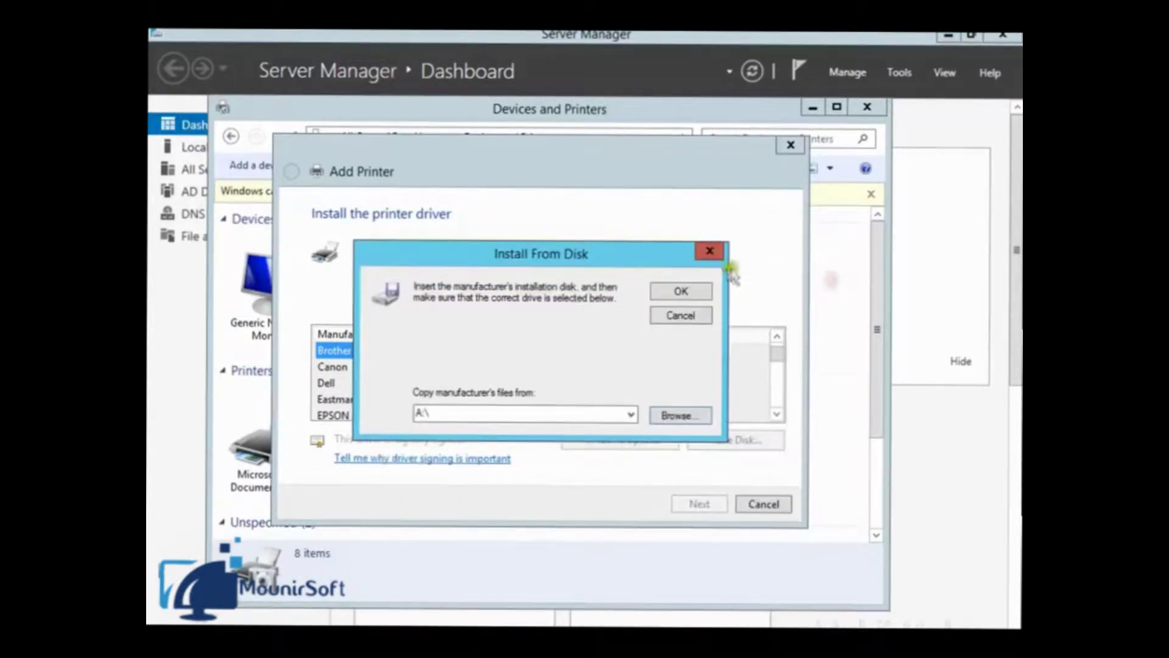
pyautogui.click(710, 250)
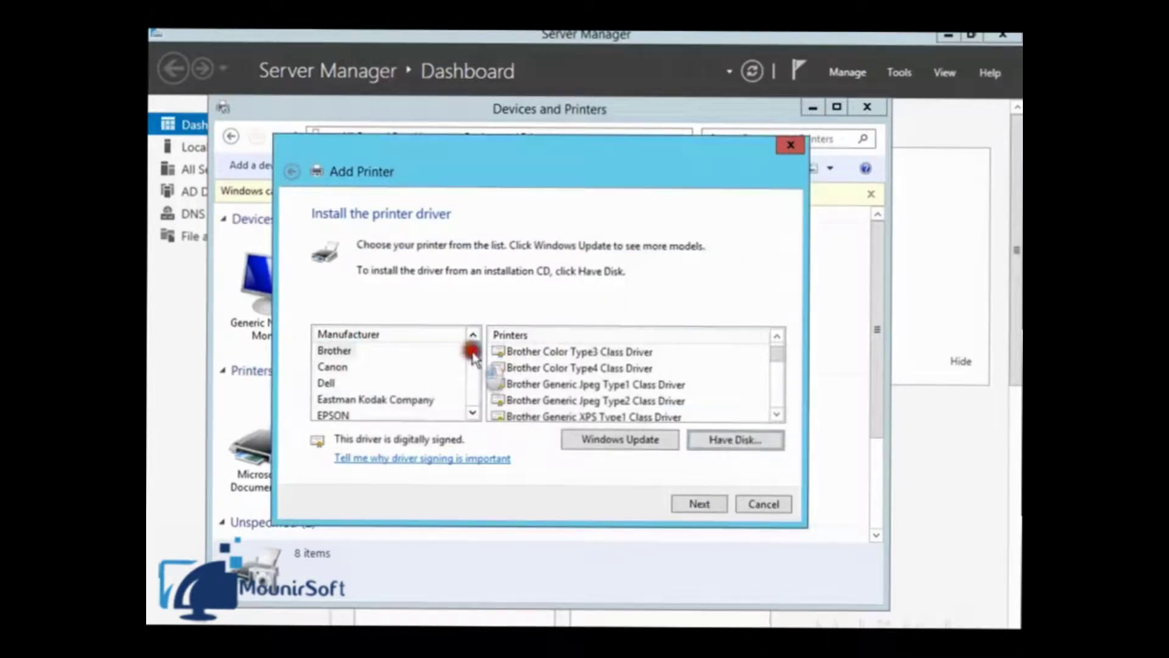
# - Select HP as the manufacturer and HP LaserJet 4350 PS Class Driver as the printer driver, and continue to the naming page
pyautogui.moveTo(472, 348); pyautogui.dragTo(472, 363)
pyautogui.click(339, 366)
pyautogui.click(336, 388)
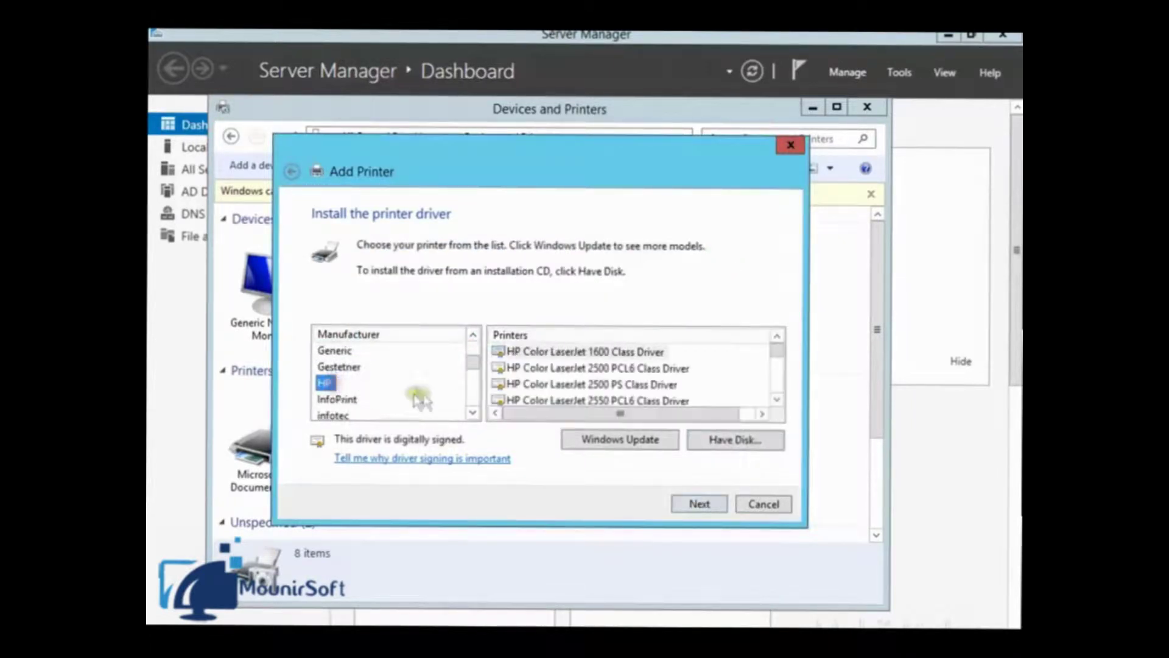
pyautogui.moveTo(764, 365); pyautogui.dragTo(777, 372)
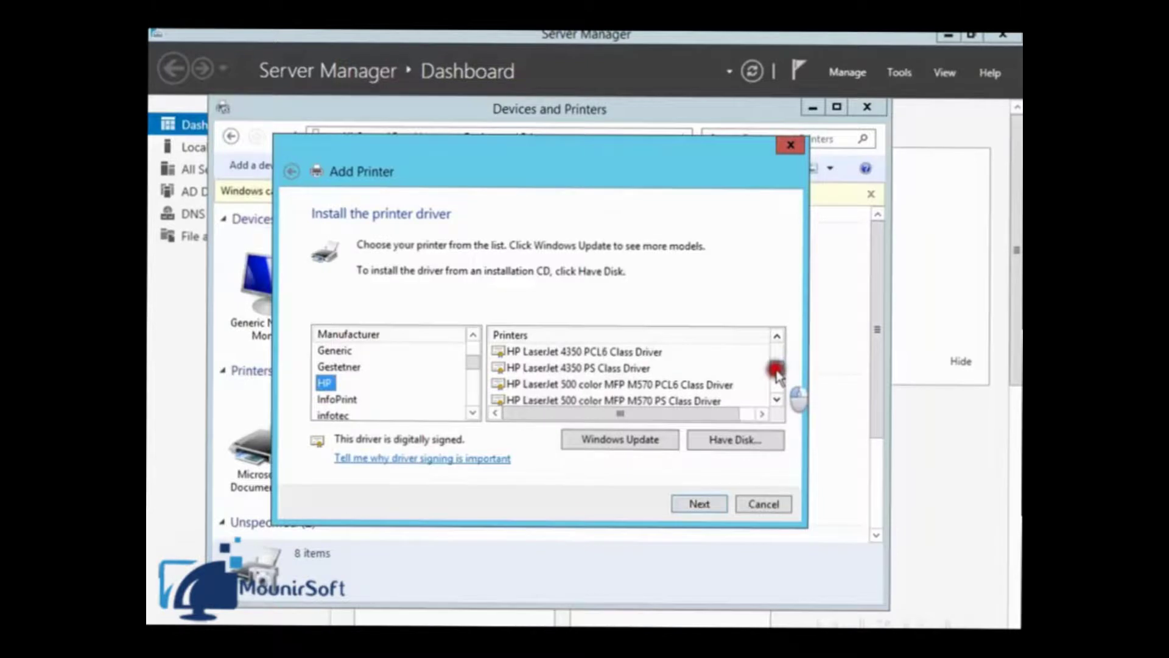
pyautogui.click(582, 368)
pyautogui.click(704, 503)
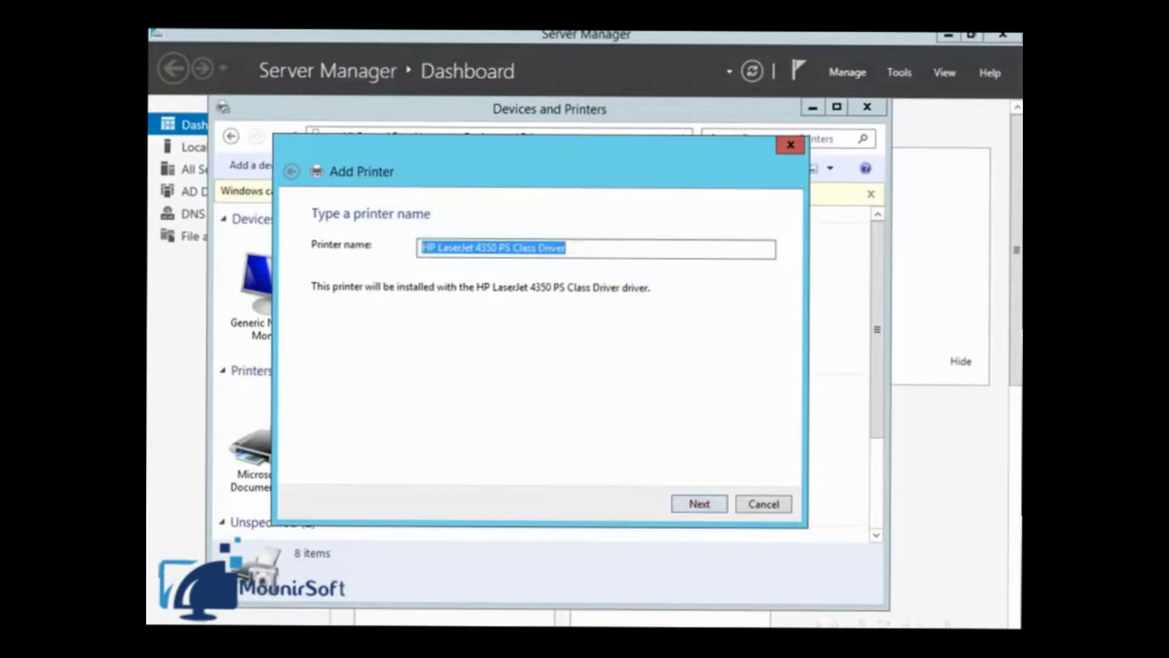
# - Finish adding the printer with its suggested name, shared on the network as HP 4350 and set as the default printer
pyautogui.click(562, 247)
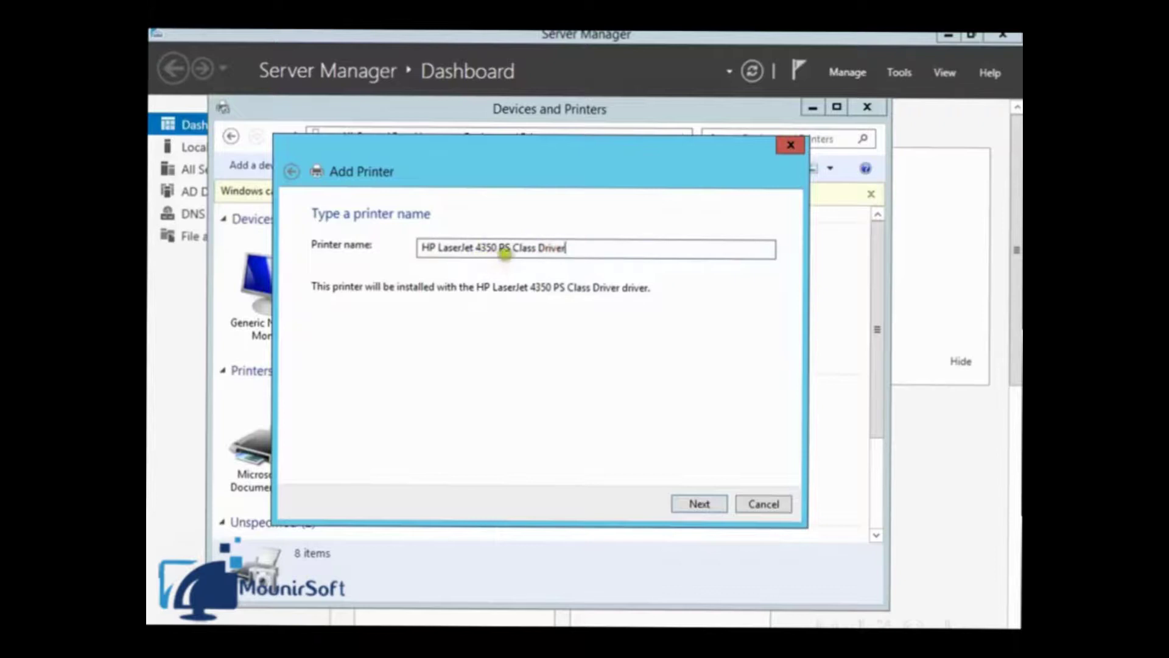
pyautogui.click(706, 502)
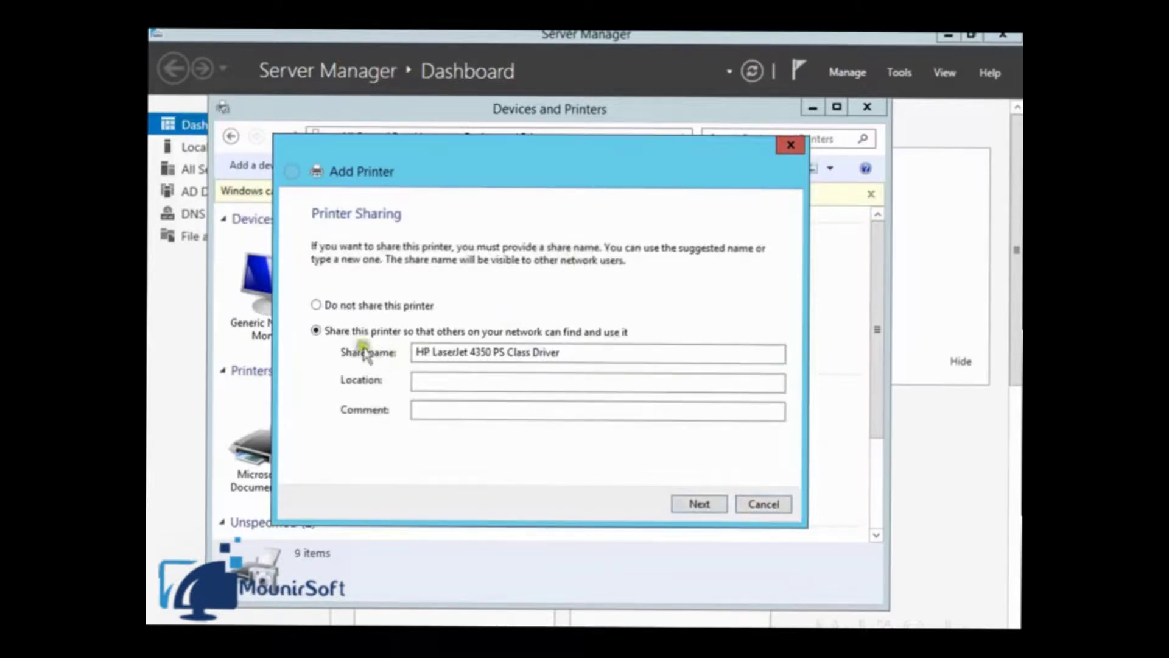
pyautogui.click(377, 333)
pyautogui.click(575, 353)
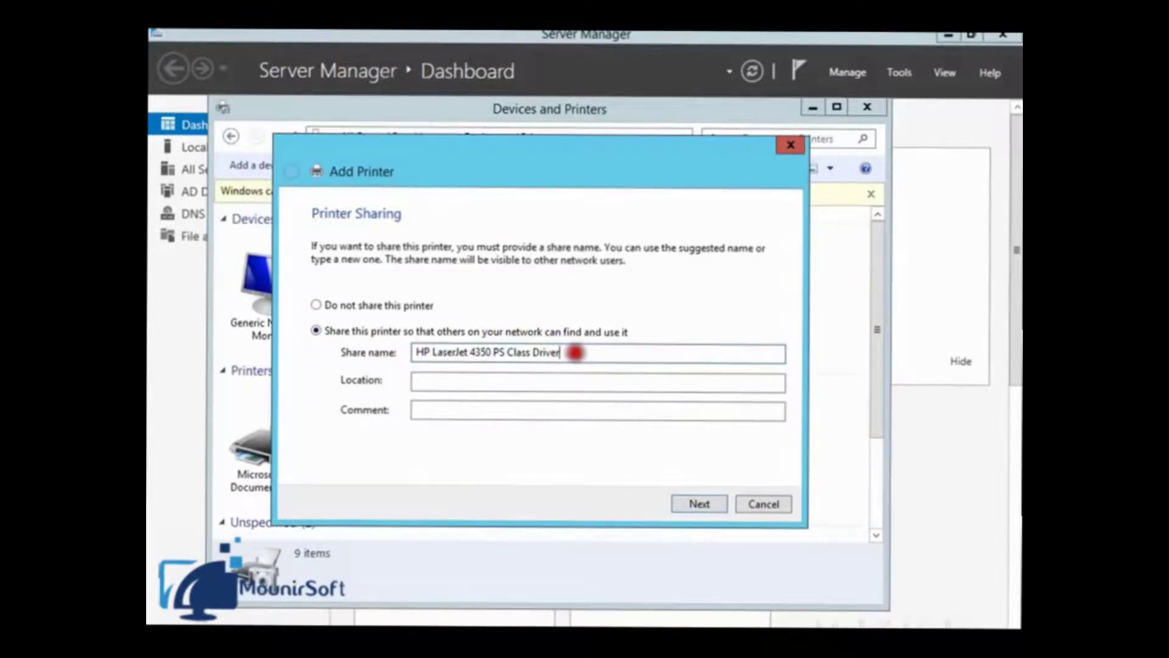
pyautogui.moveTo(575, 353); pyautogui.dragTo(428, 350)
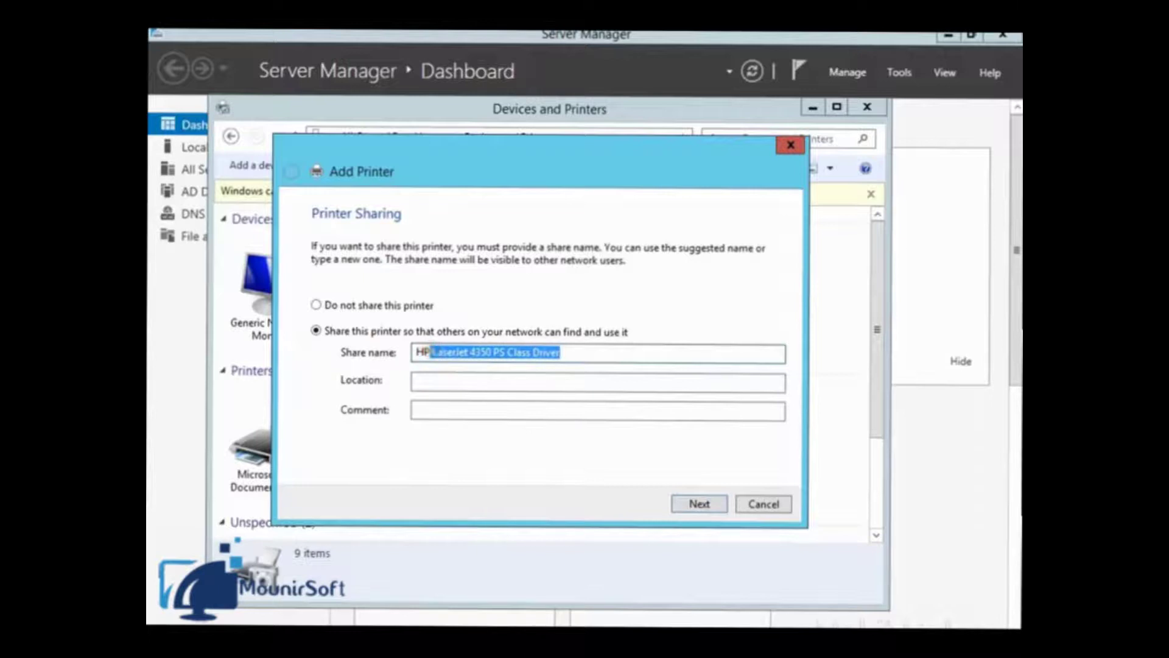
pyautogui.press('BackSpace')
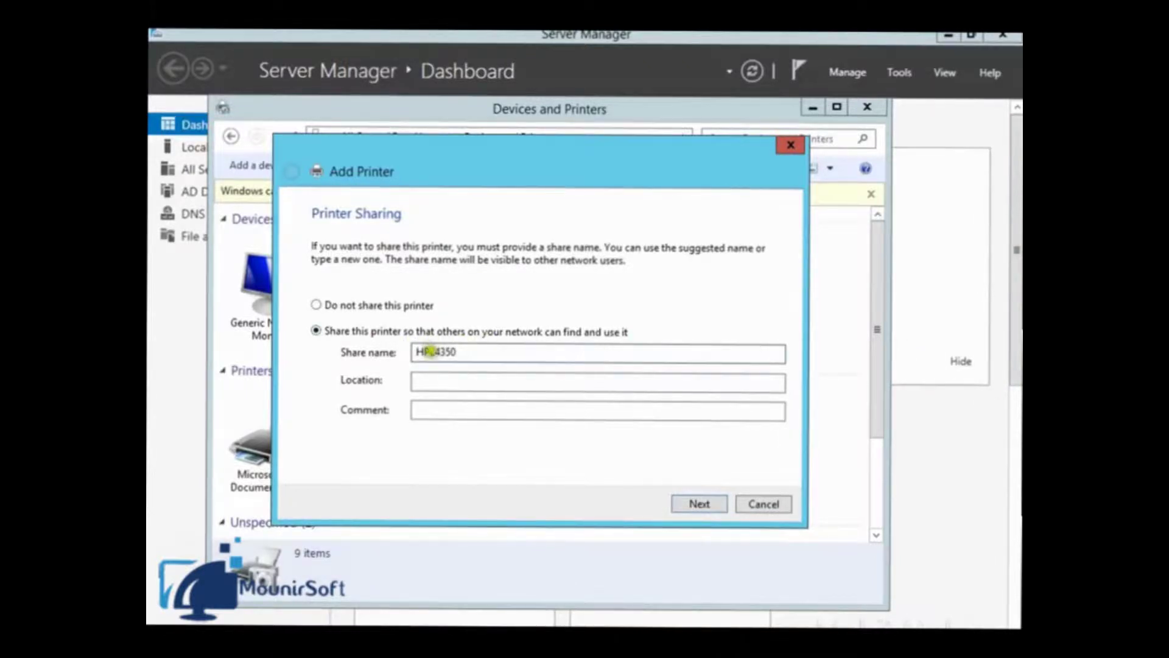
pyautogui.click(699, 503)
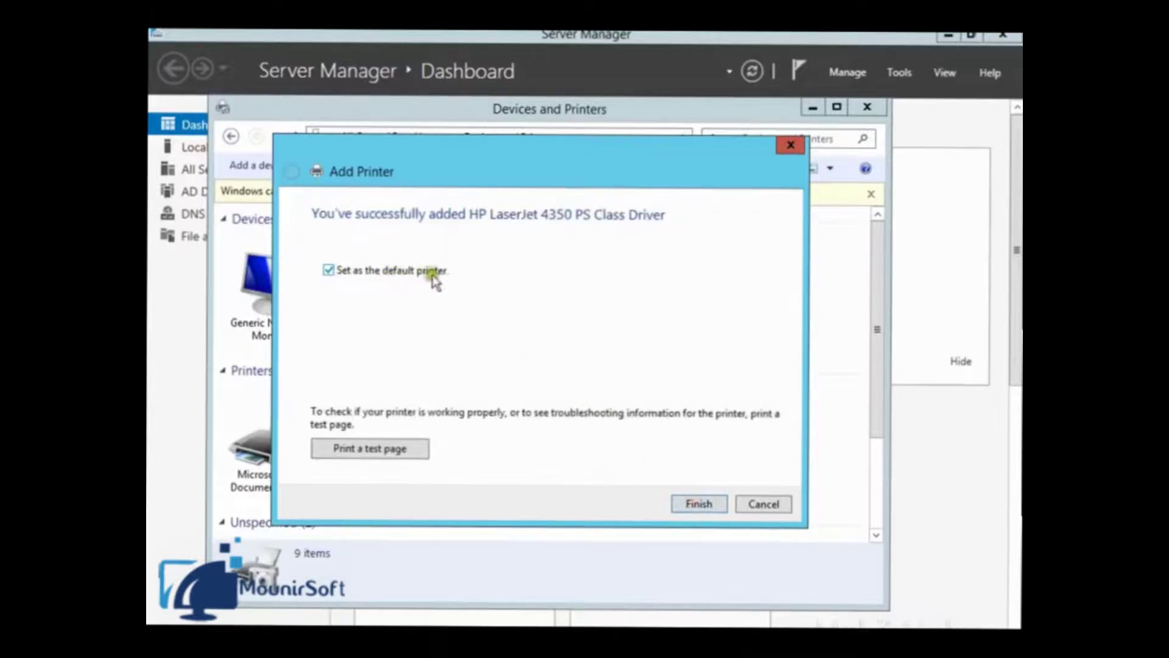
pyautogui.click(695, 500)
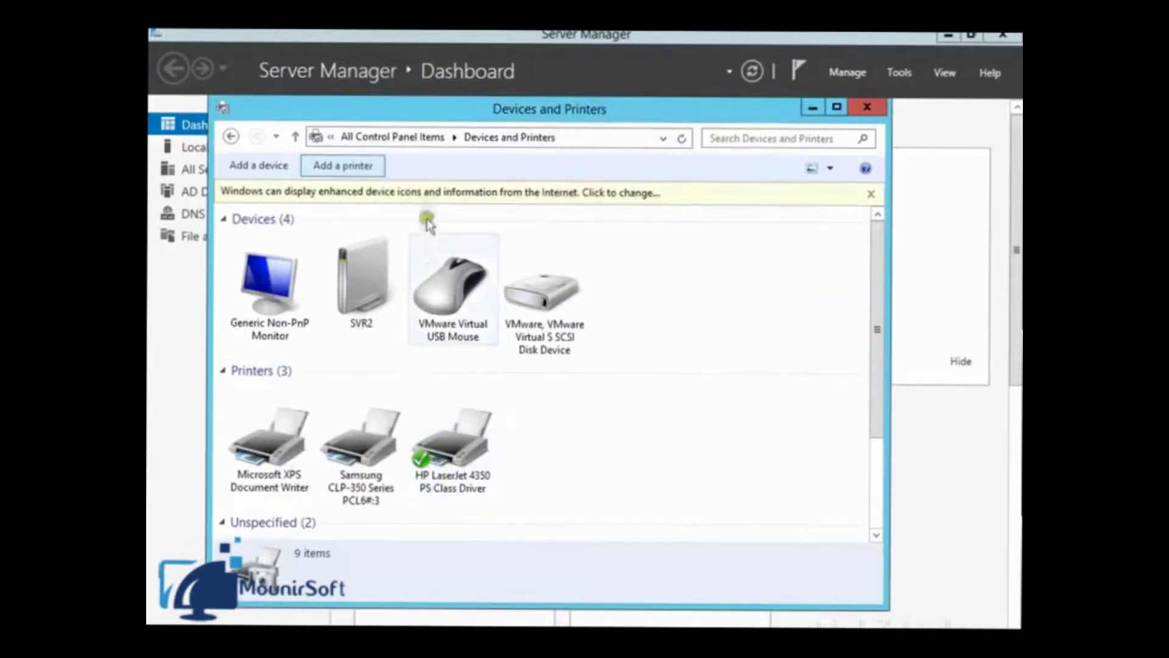
# - Switch to the WordPad document, add the line "ADD A NETWORK PRINTER?" below the heading, and minimize it
pyautogui.moveTo(461, 115); pyautogui.dragTo(480, 119)
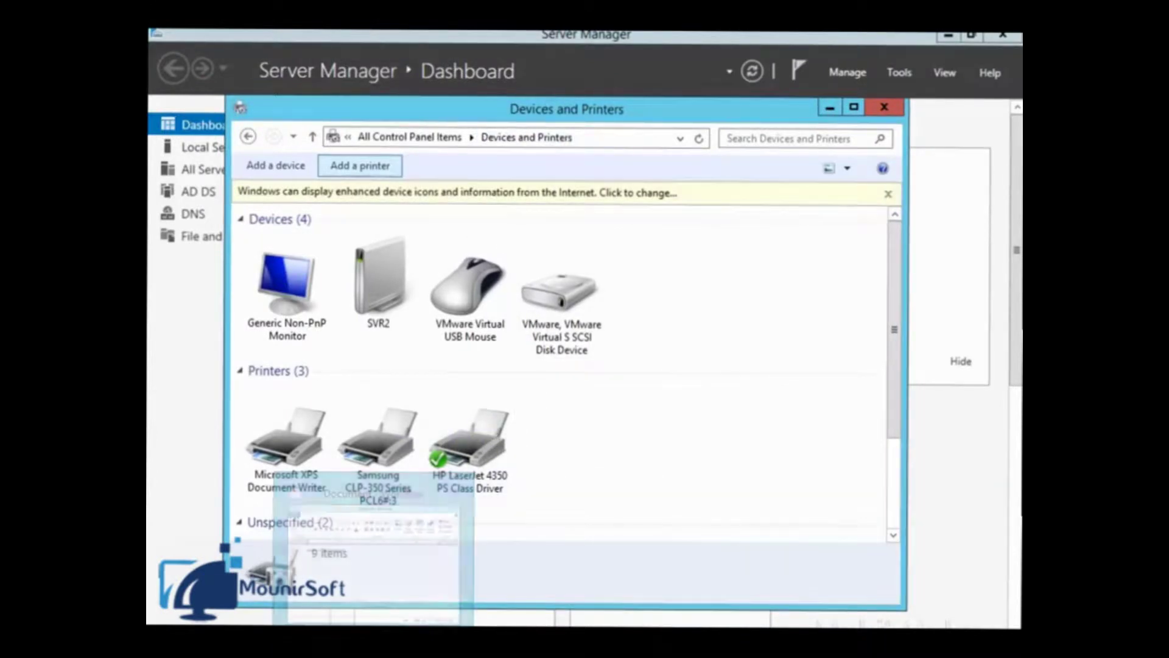
pyautogui.hotkey('alt', 'Tab')
pyautogui.click(509, 334)
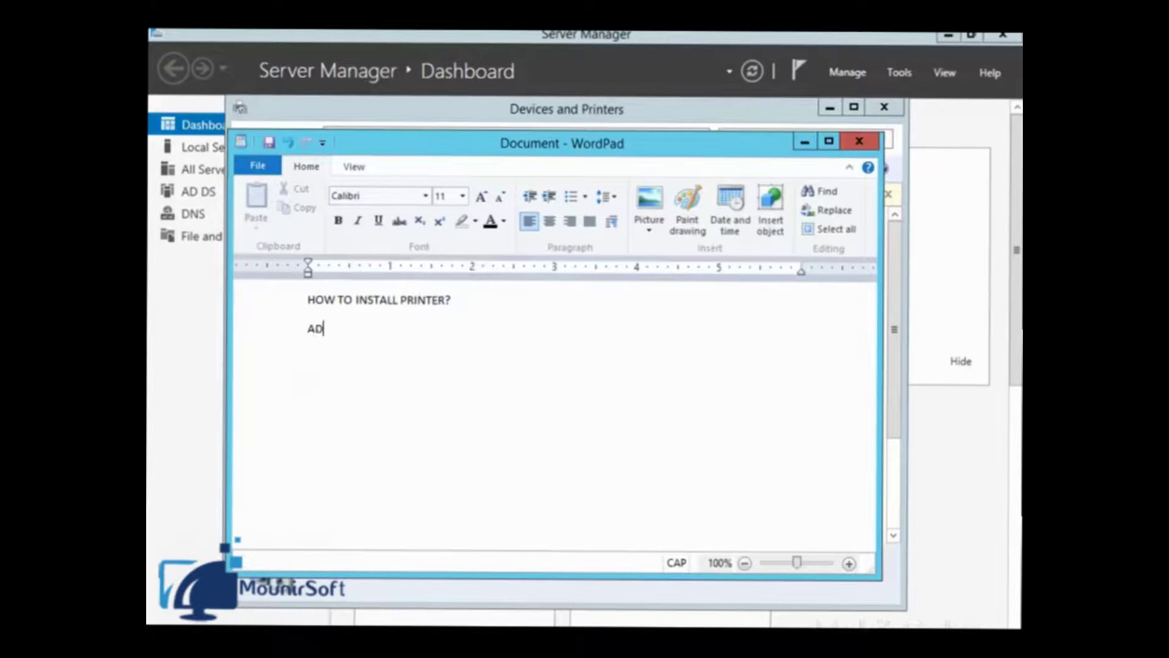
pyautogui.write('ADD A NETWORK')
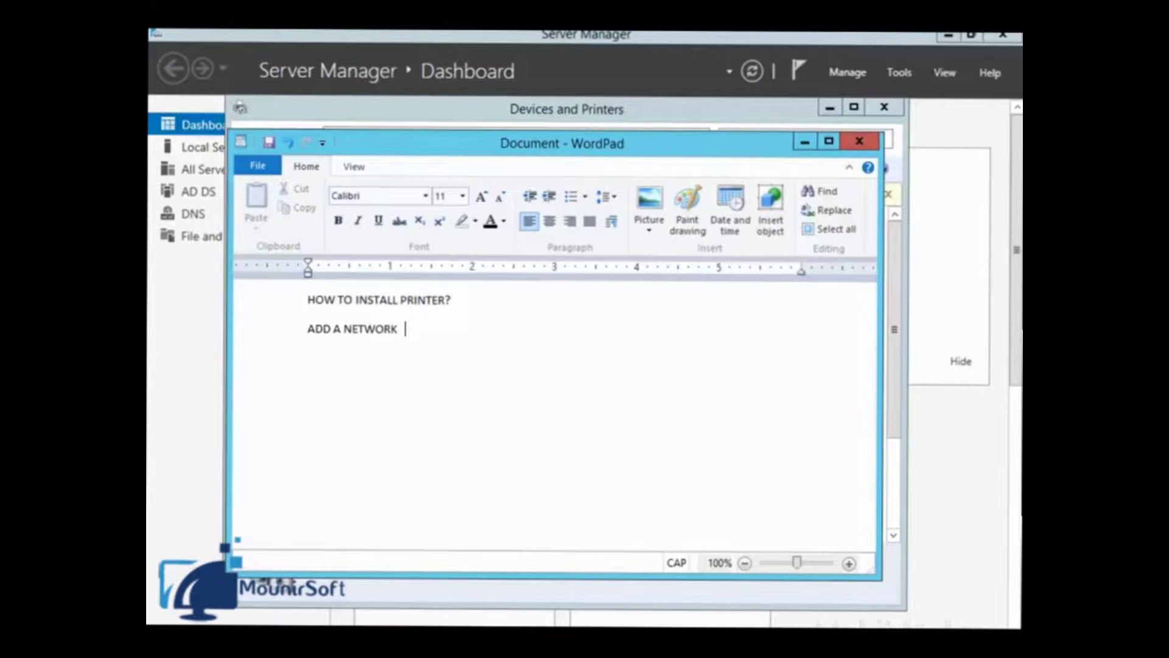
pyautogui.write('PRINTER?')
pyautogui.click(805, 145)
# - Switch to the client virtual machine, leave the CLI1\Administrator sign-in prompt, and sign in to the desktop with another account
pyautogui.click(706, 38)
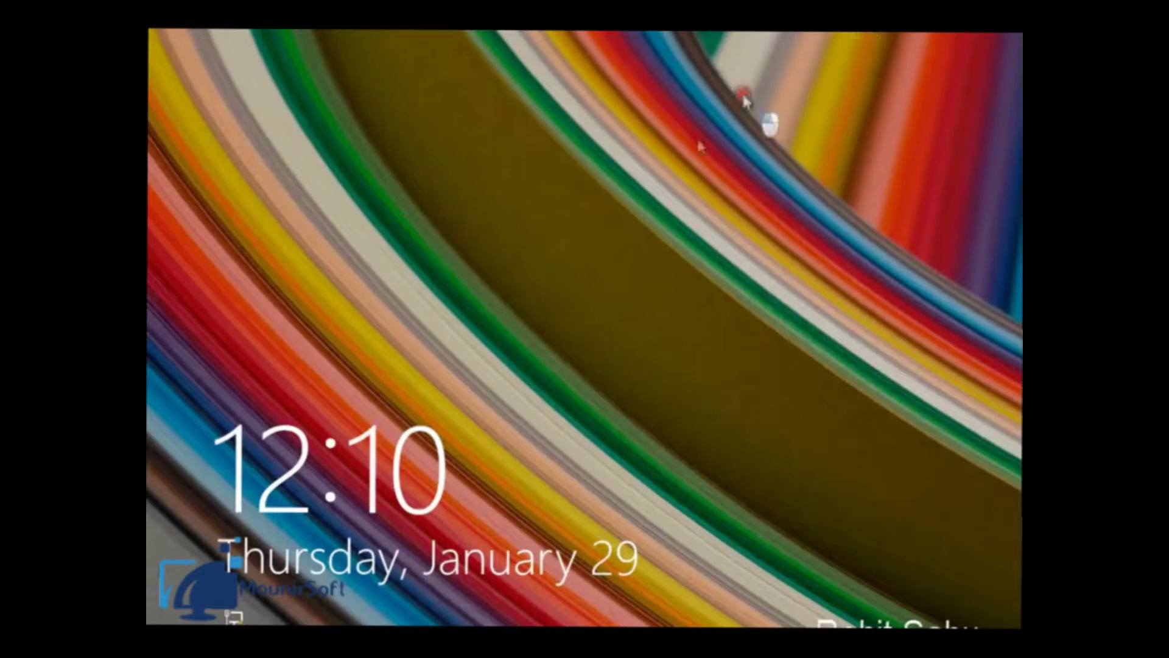
pyautogui.click(444, 410)
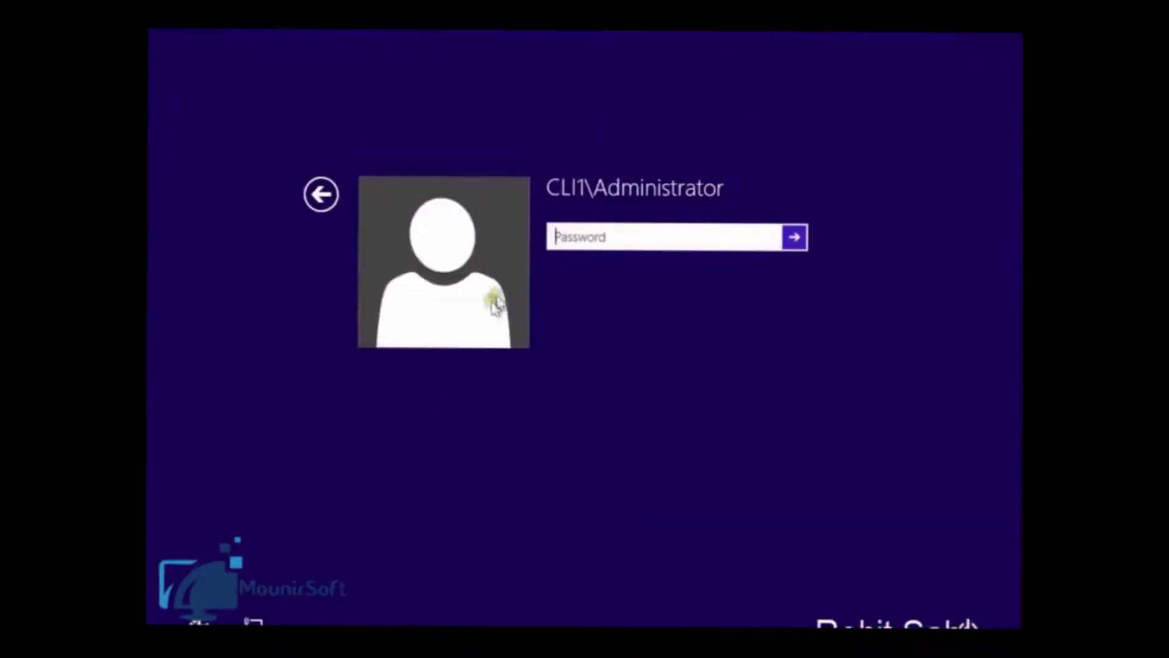
pyautogui.click(321, 194)
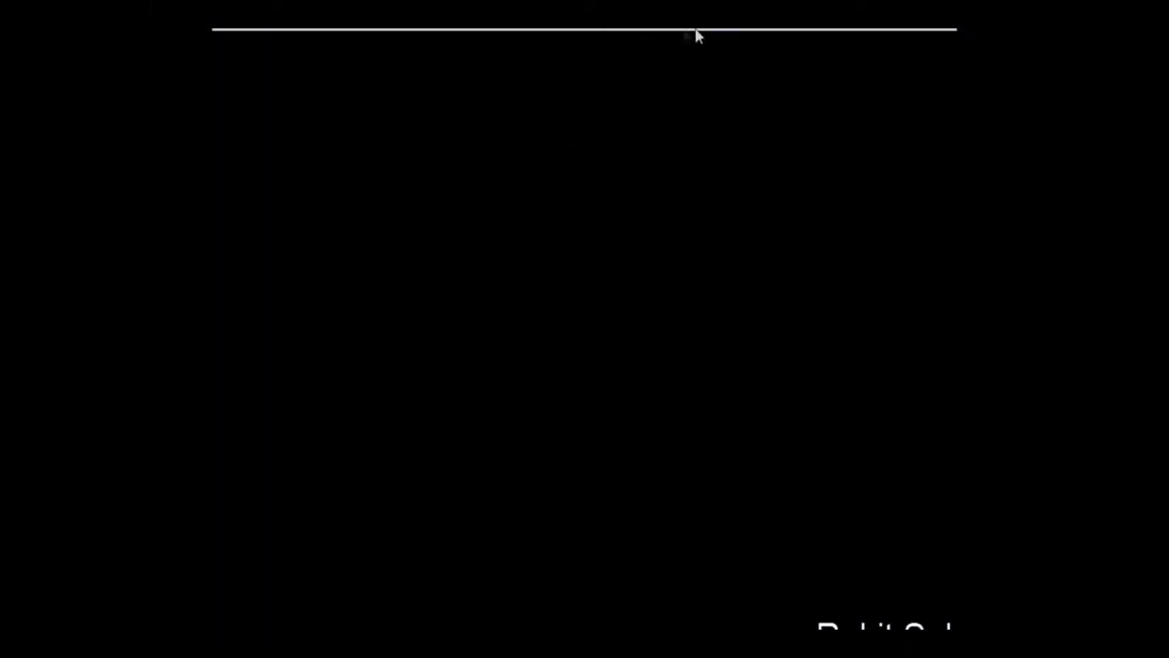
pyautogui.moveTo(712, 32)
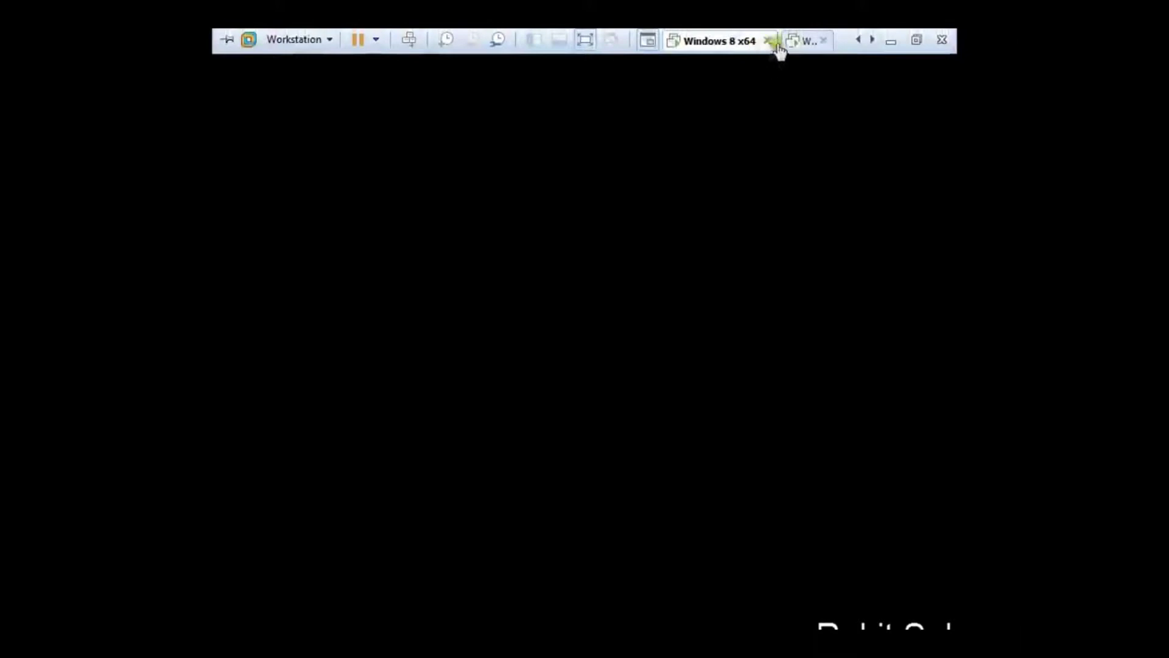
pyautogui.click(766, 112)
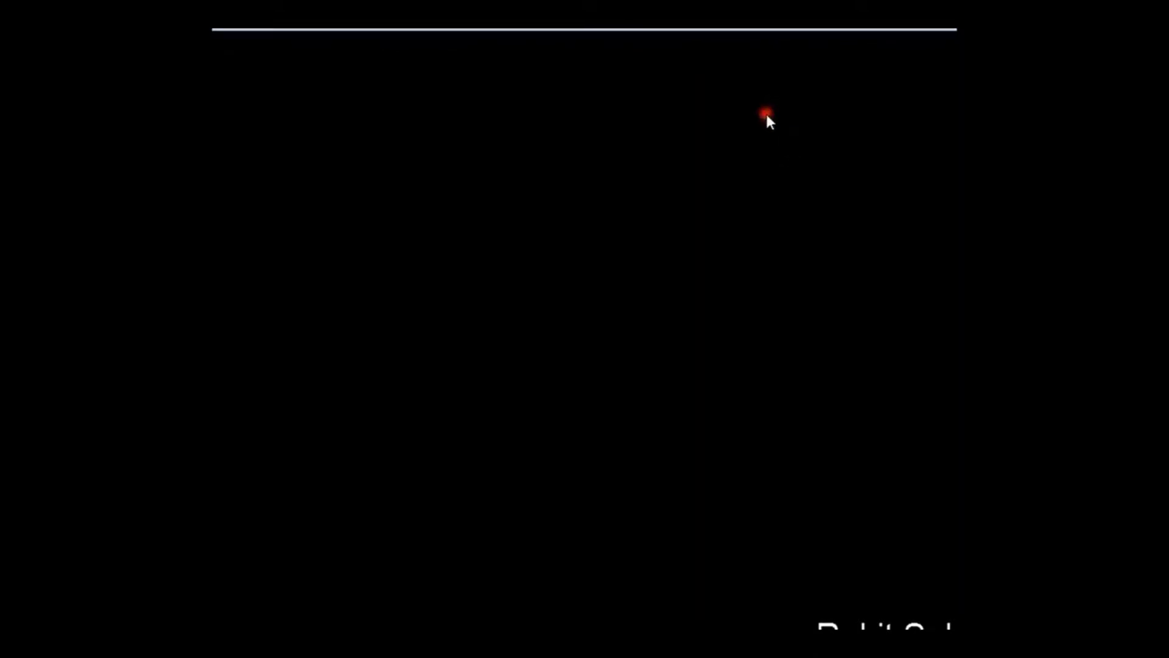
pyautogui.moveTo(801, 31)
pyautogui.click(514, 200)
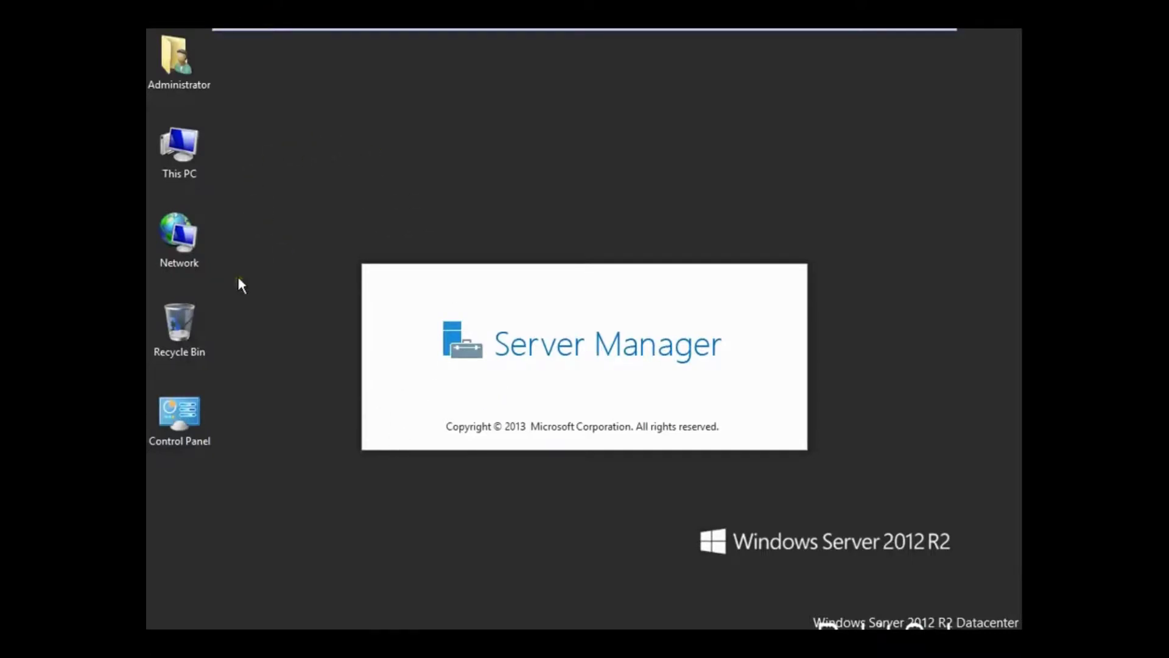
# - Open a Command Prompt on the client and ping bluebird.local to check connectivity to the domain
pyautogui.press('super+r')
pyautogui.click(256, 541)
pyautogui.write('cmd')
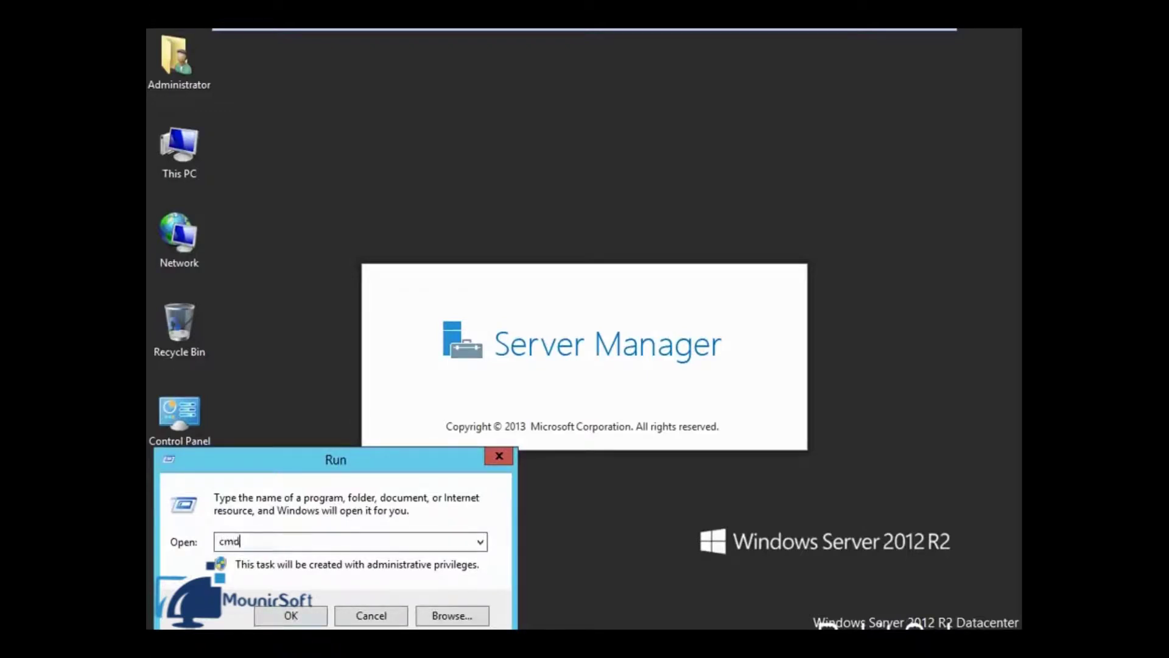
pyautogui.press('Return')
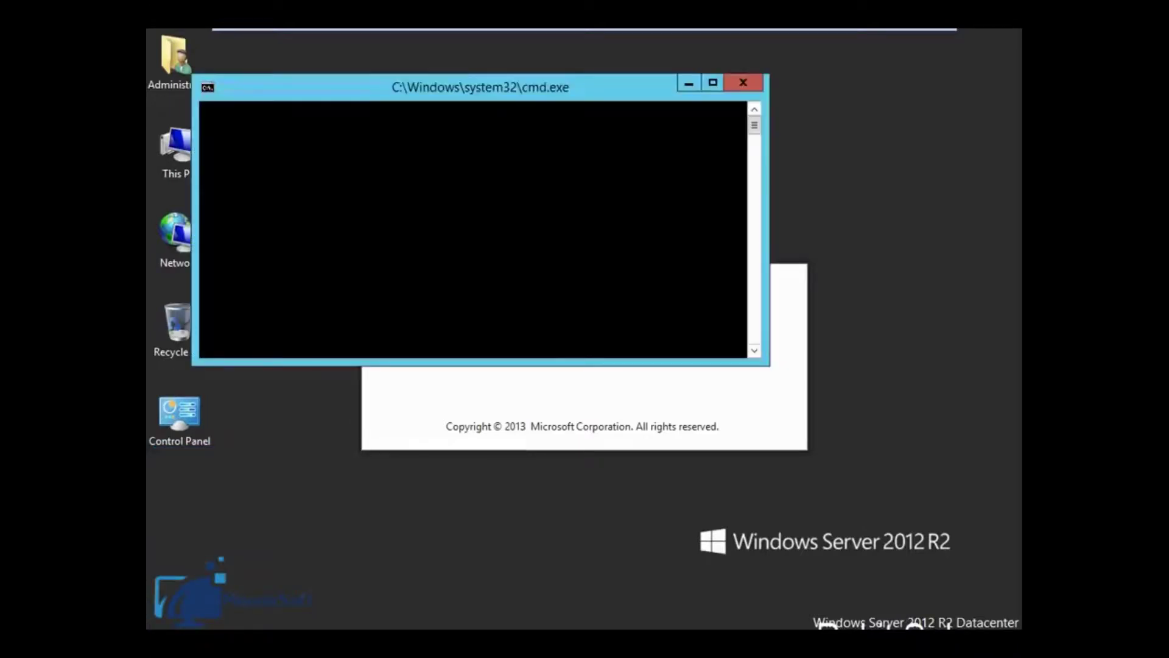
pyautogui.write('ping')
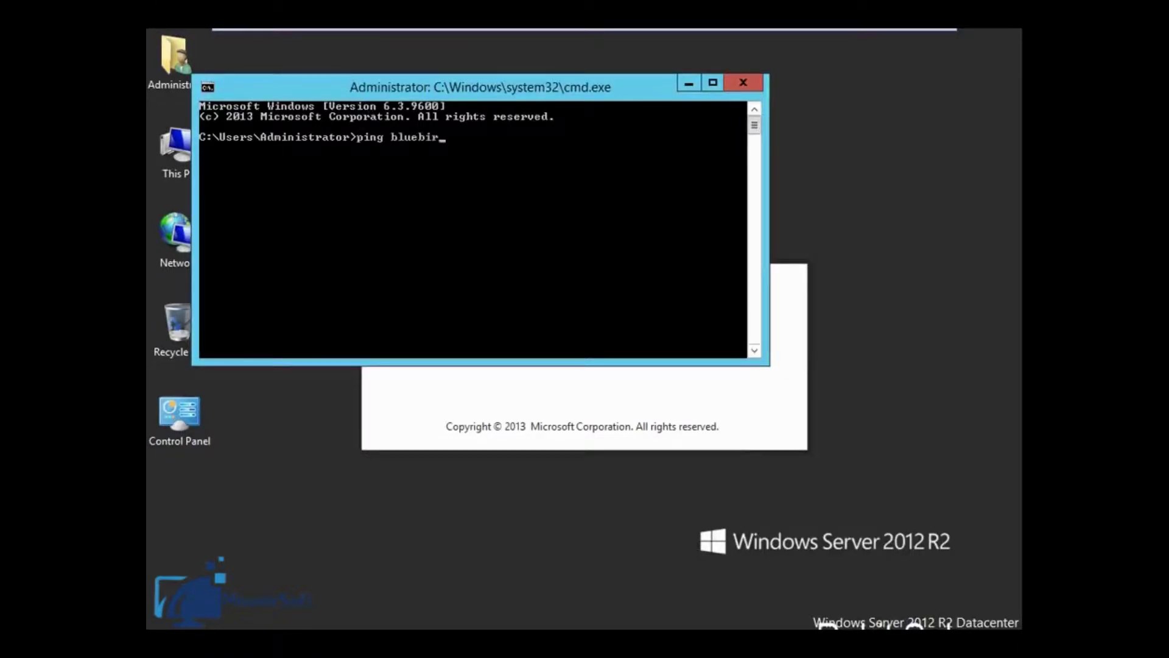
pyautogui.write('bluebird.local')
pyautogui.press('Return')
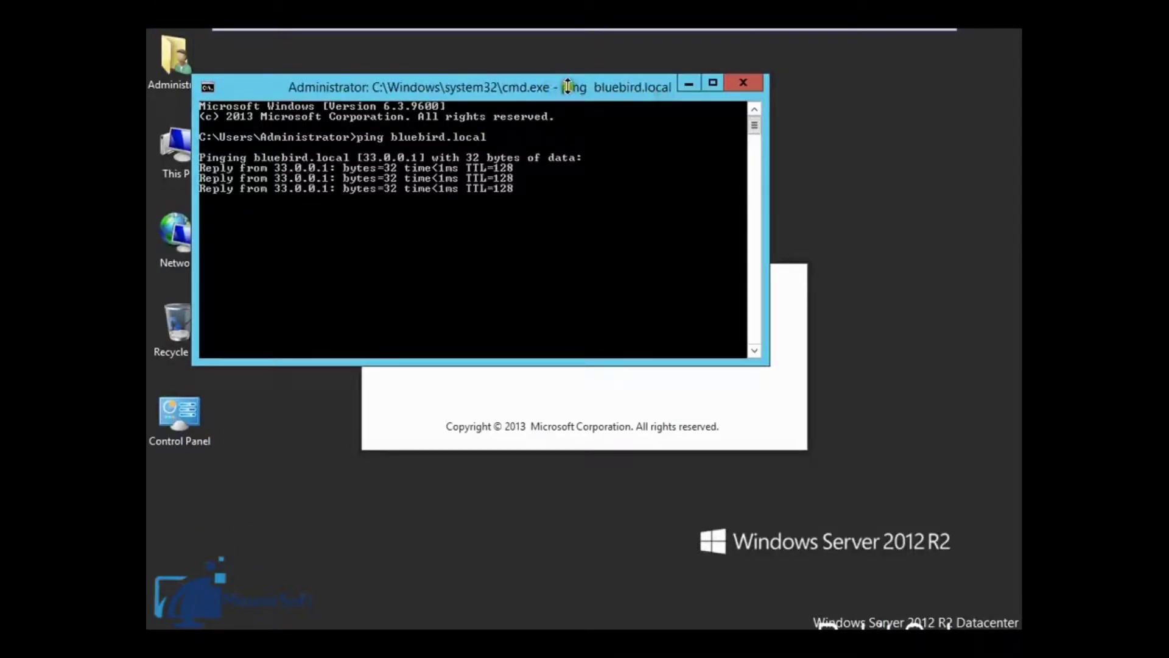
pyautogui.moveTo(655, 102); pyautogui.dragTo(764, 111)
# - Start WordPad through the Run dialog and place its window lower on the desktop
pyautogui.press('super+r')
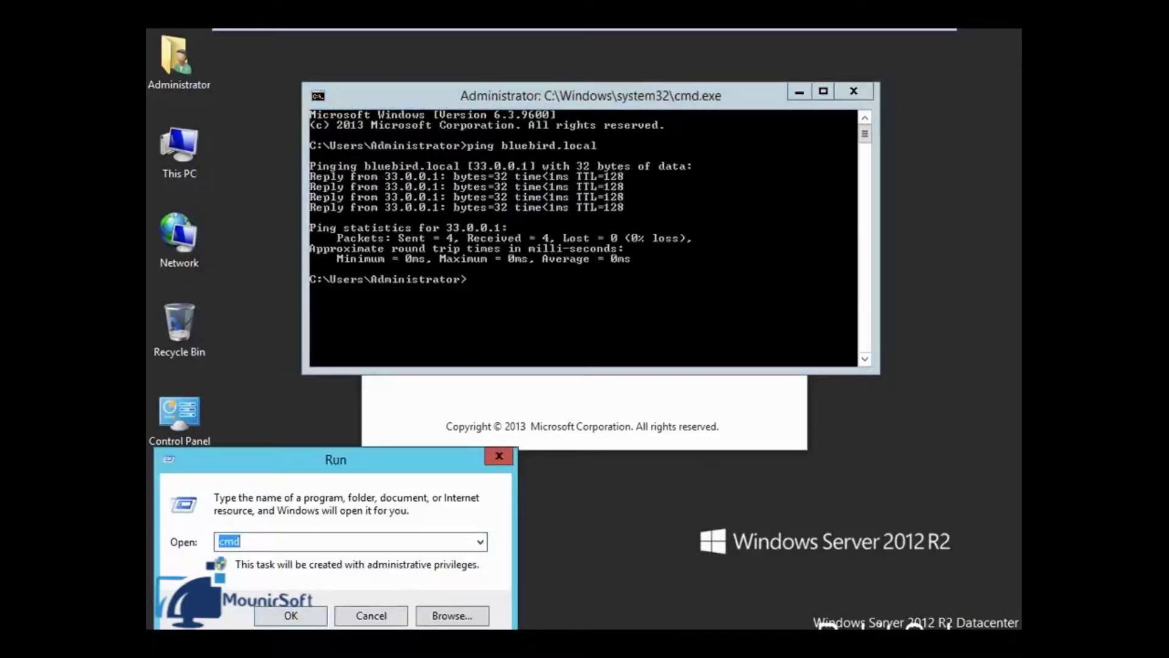
pyautogui.write('wordpad')
pyautogui.press('Return')
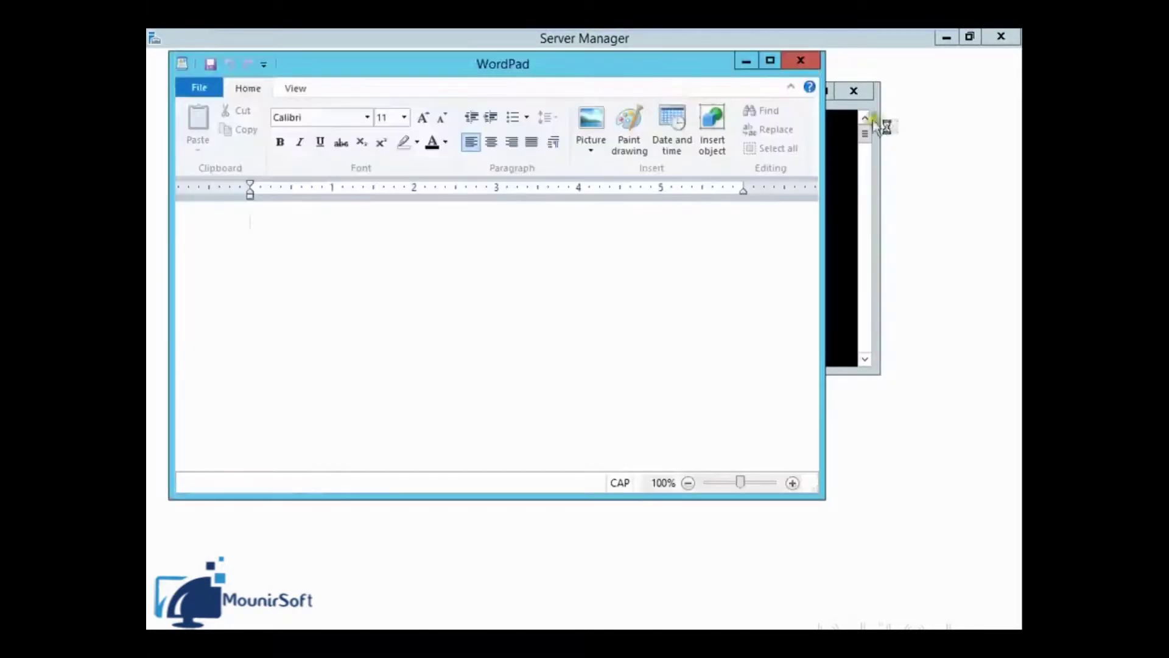
pyautogui.moveTo(613, 68); pyautogui.dragTo(668, 149)
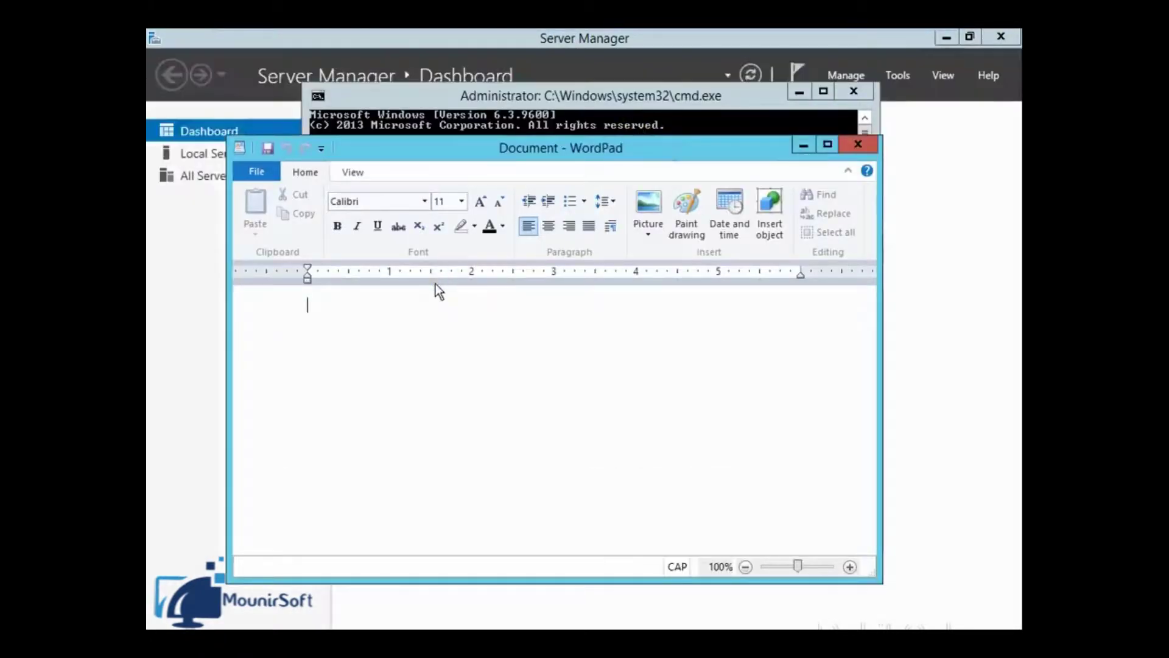
# - Write "HOW TO INSTALL PRINTER?" in the blank document, then minimize WordPad and close the Command Prompt
pyautogui.write('HOW TO ')
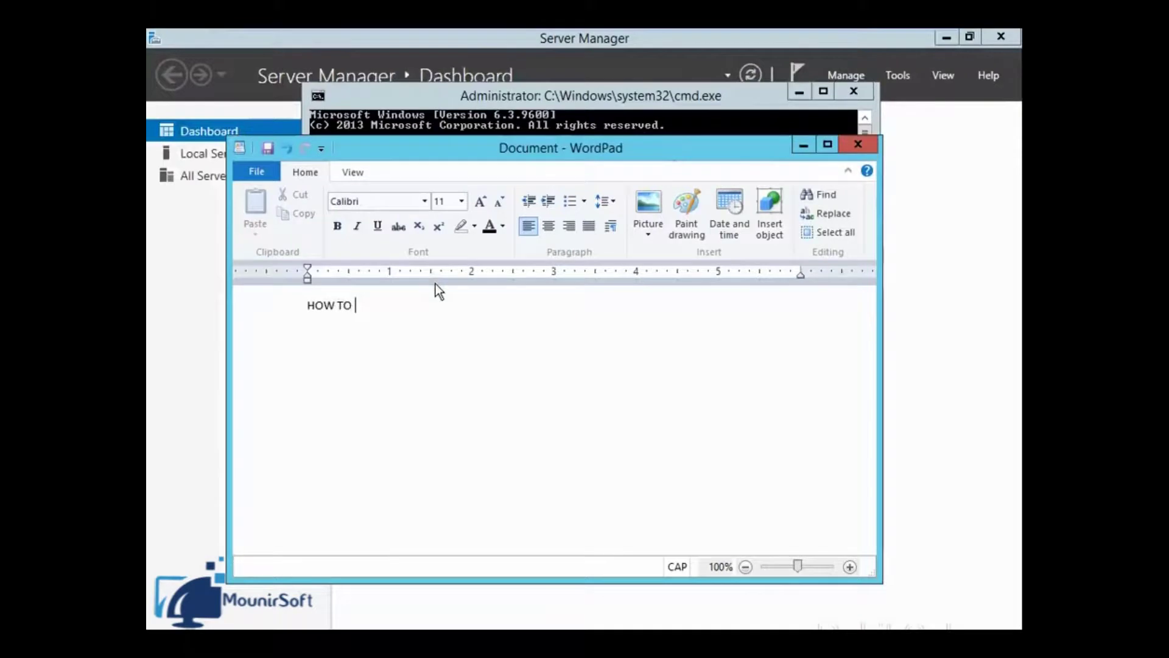
pyautogui.write('INSTALL PRINTER')
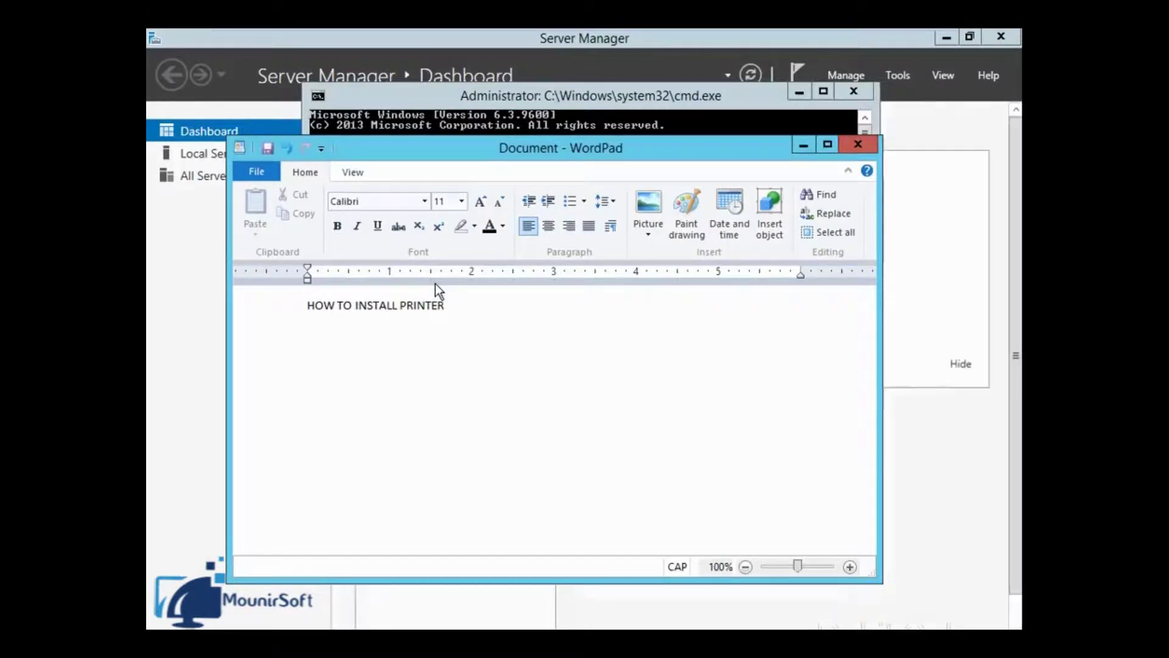
pyautogui.click(310, 305)
pyautogui.moveTo(310, 305); pyautogui.dragTo(444, 307)
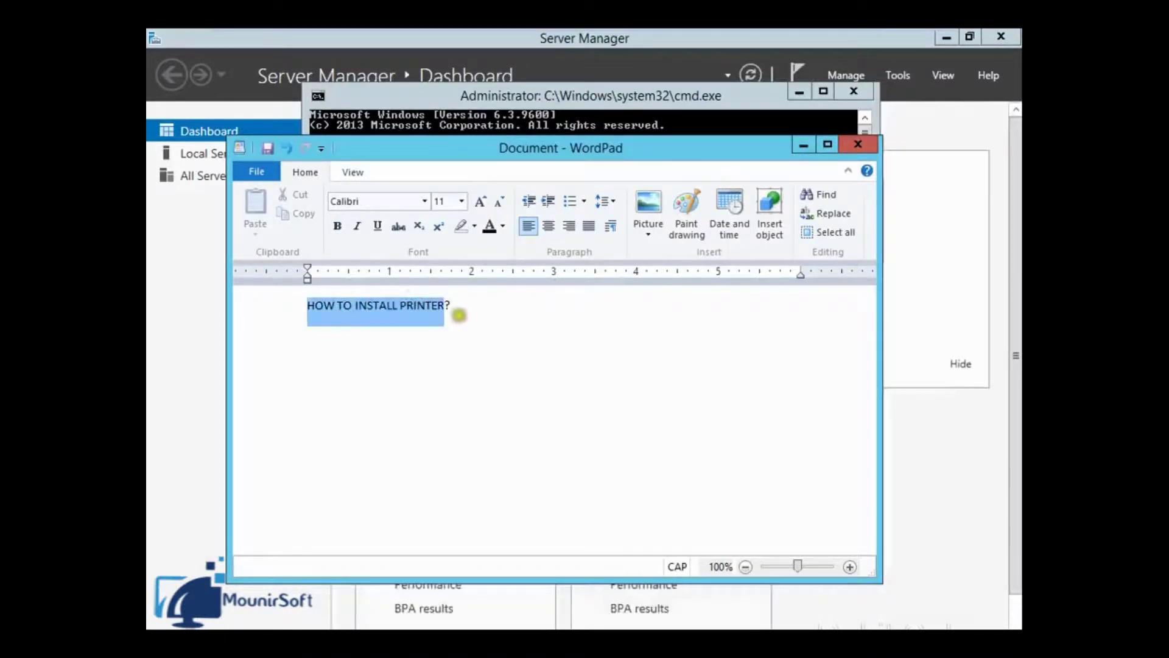
pyautogui.click(458, 308)
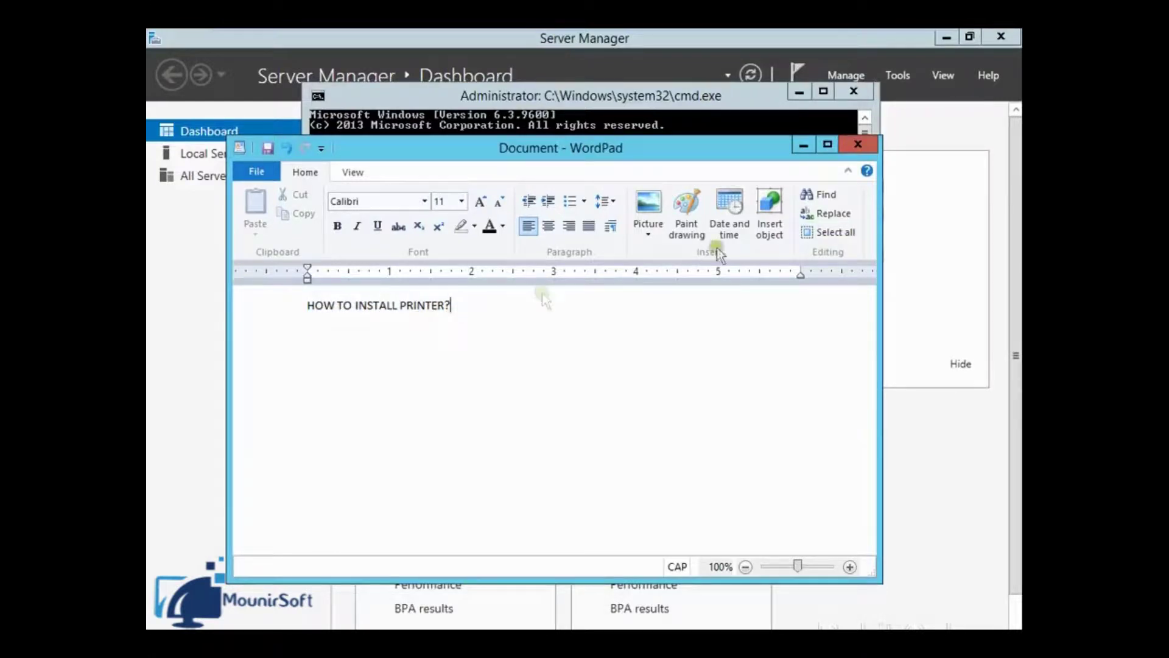
pyautogui.click(802, 145)
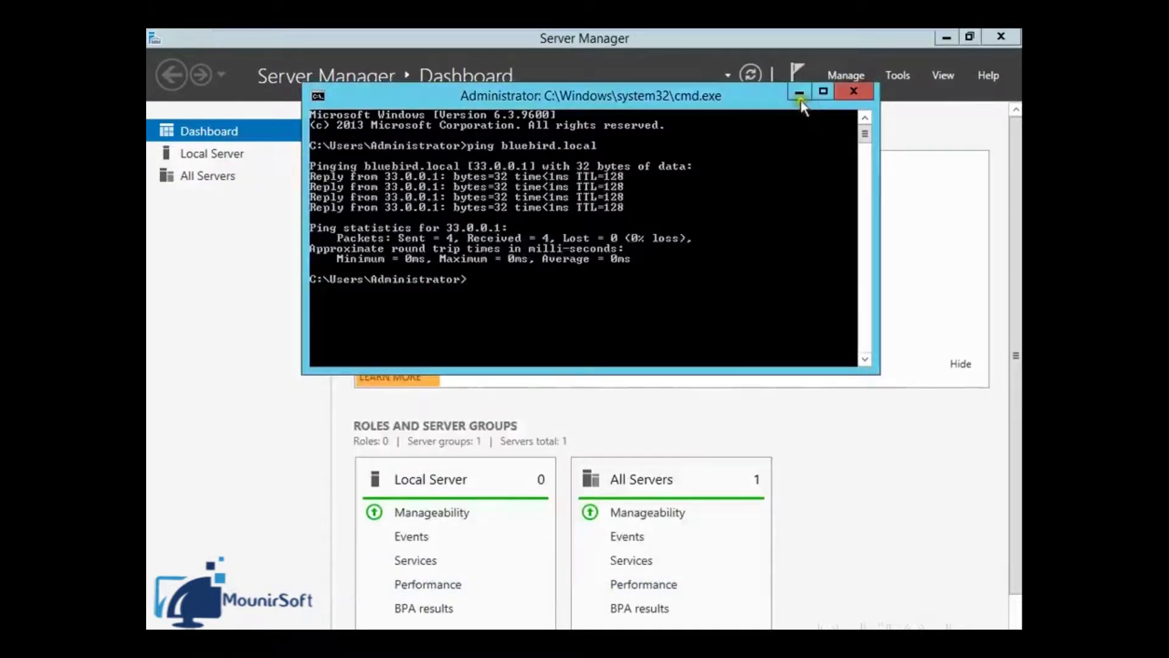
pyautogui.click(856, 94)
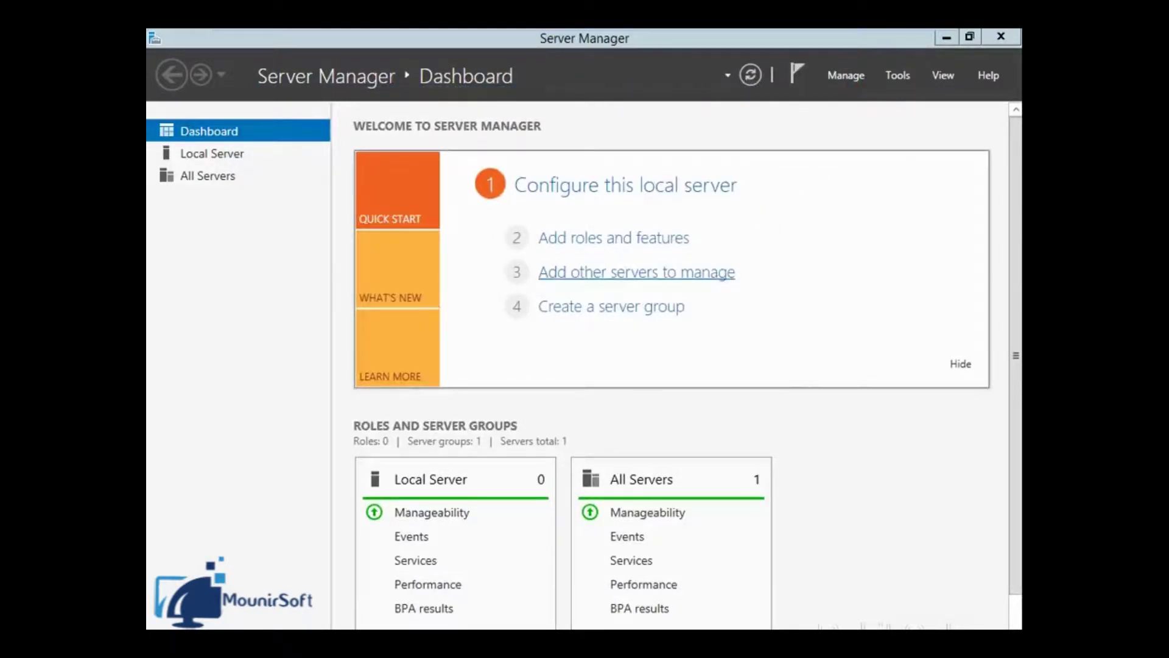
# - Open the server's Control Panel and display its items as large icons
pyautogui.press('super')
pyautogui.press('super')
pyautogui.press('super')
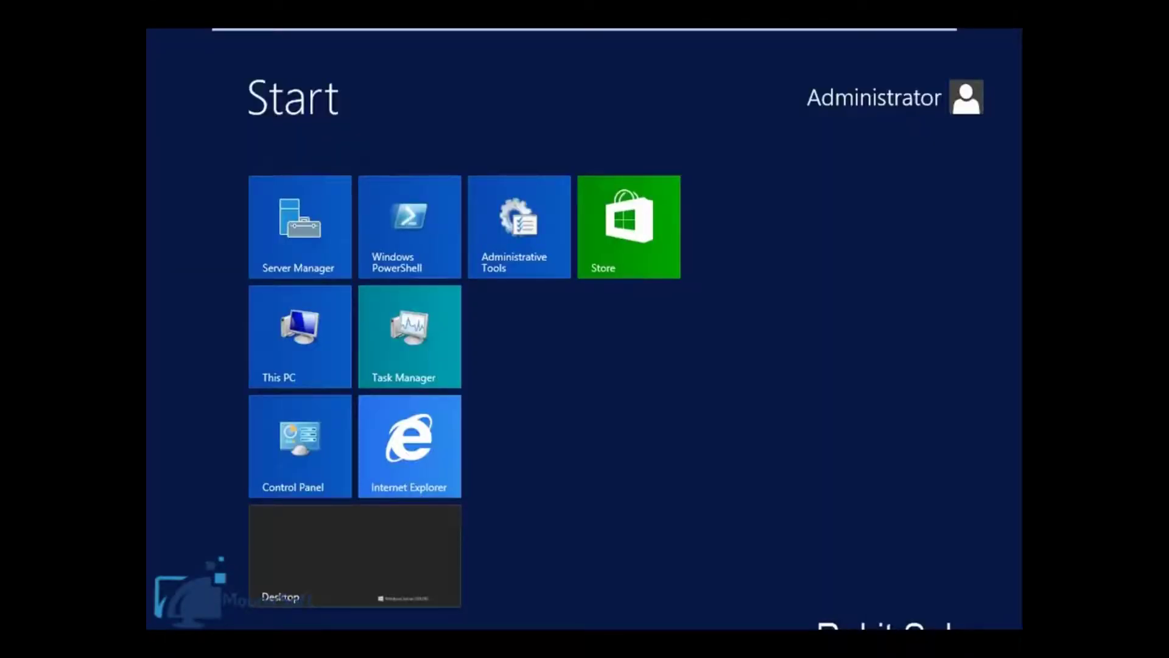
pyautogui.press('super')
pyautogui.press('super+x')
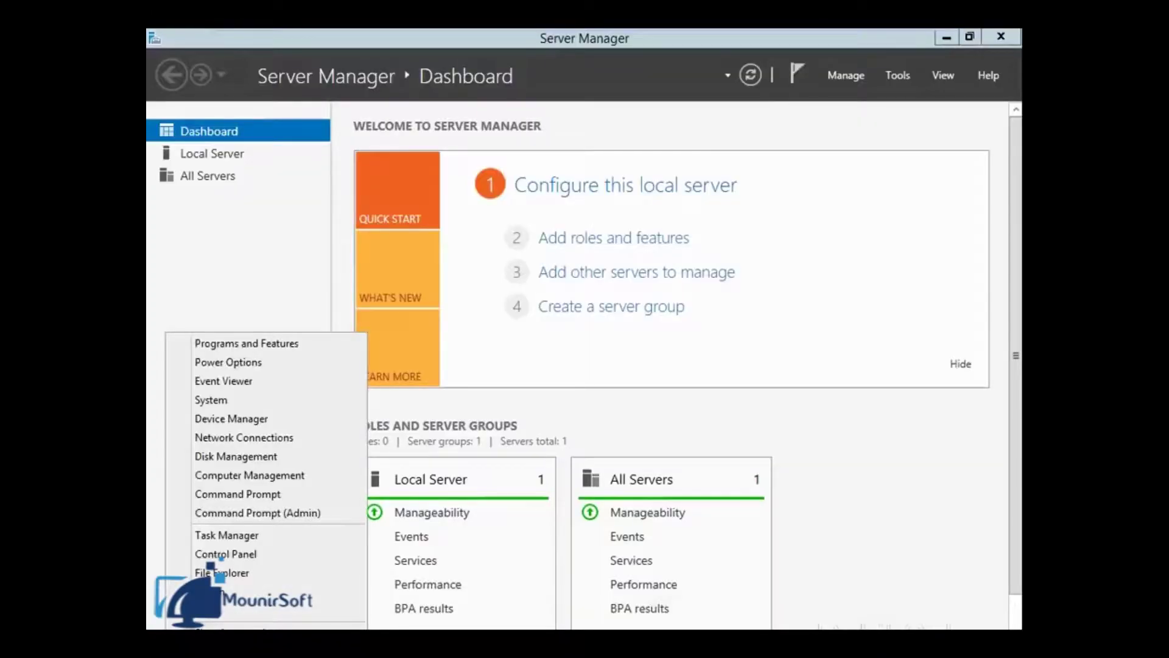
pyautogui.click(250, 553)
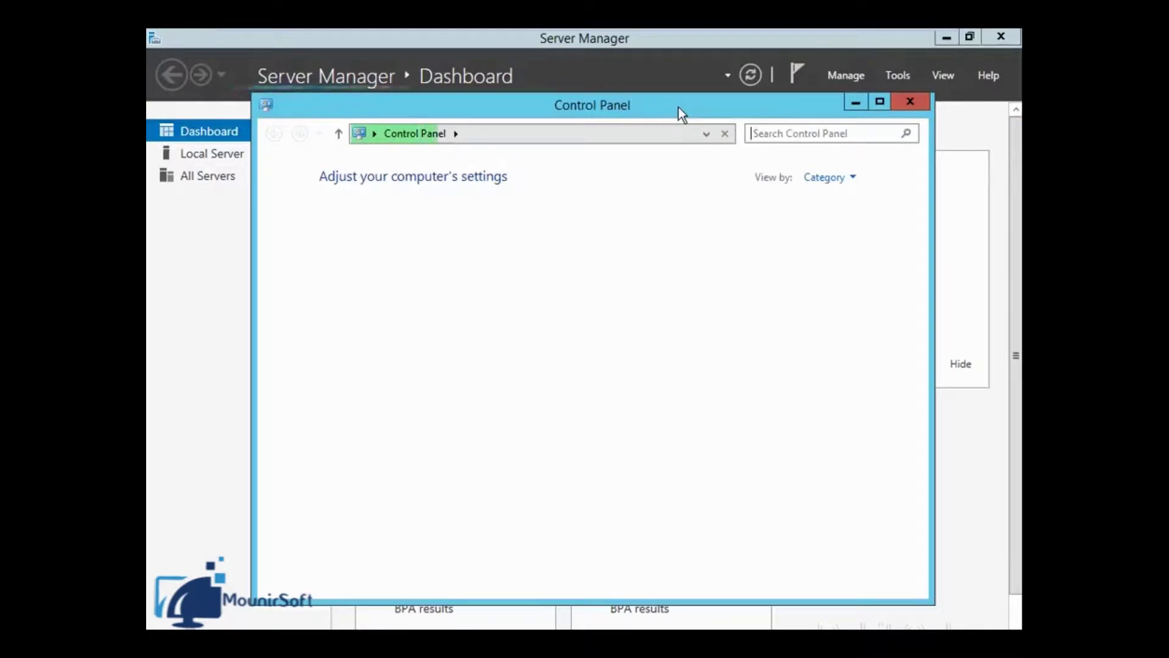
pyautogui.moveTo(678, 107); pyautogui.dragTo(634, 115)
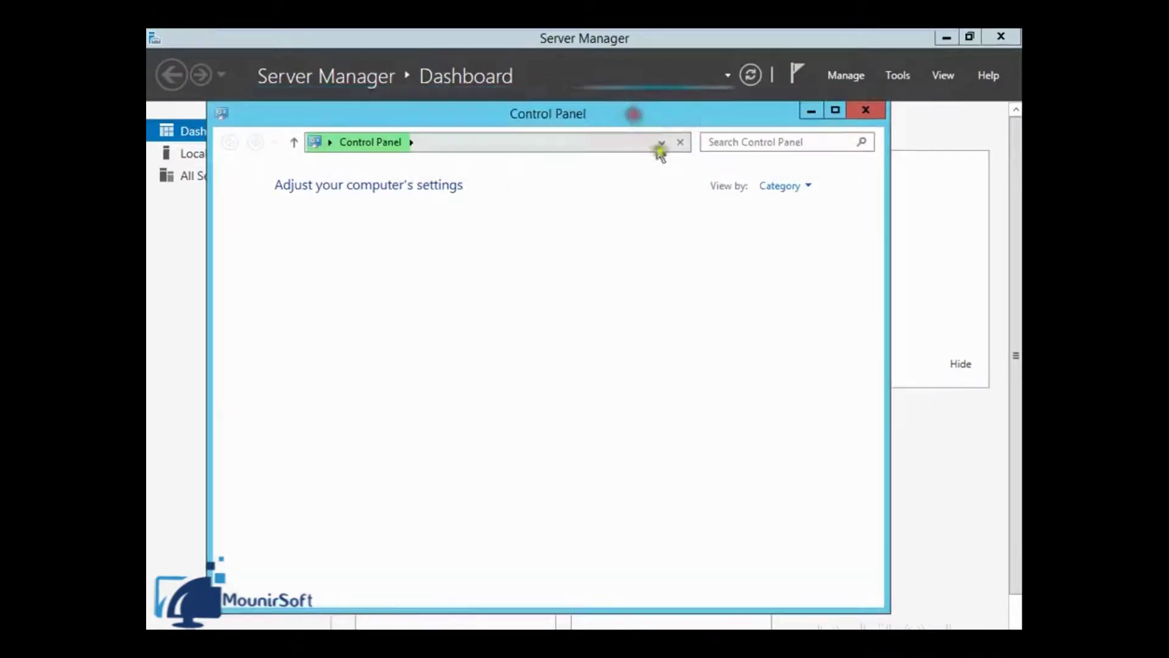
pyautogui.click(789, 186)
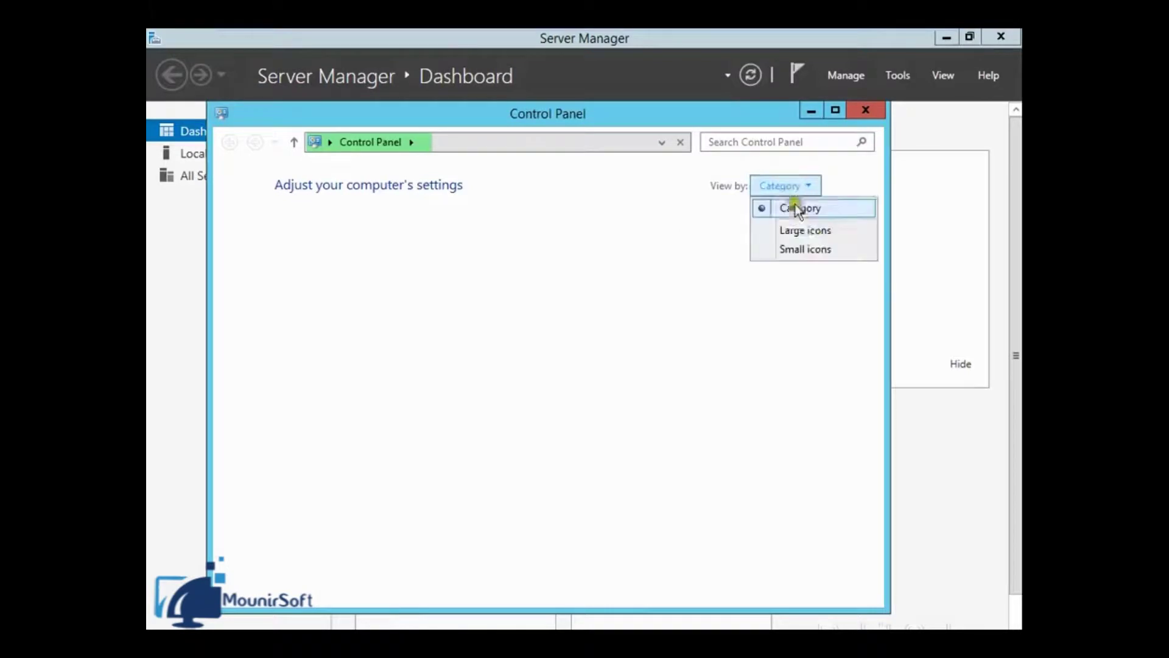
pyautogui.click(810, 232)
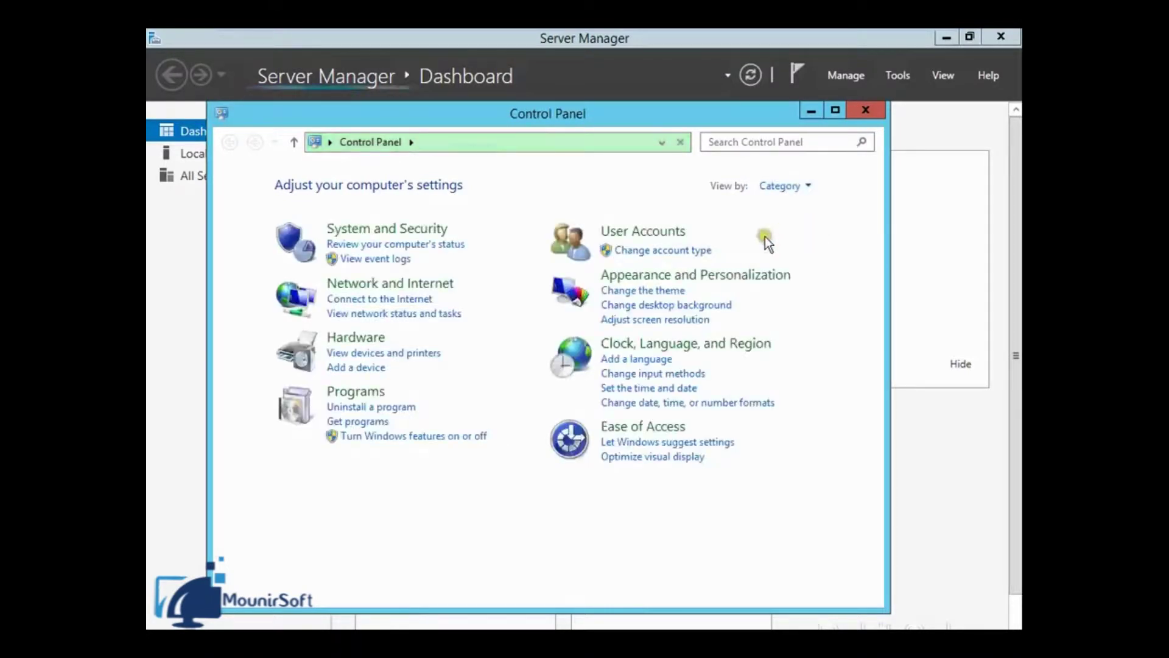
# - Open Devices and Printers from the Control Panel items
pyautogui.moveTo(874, 268); pyautogui.dragTo(873, 301)
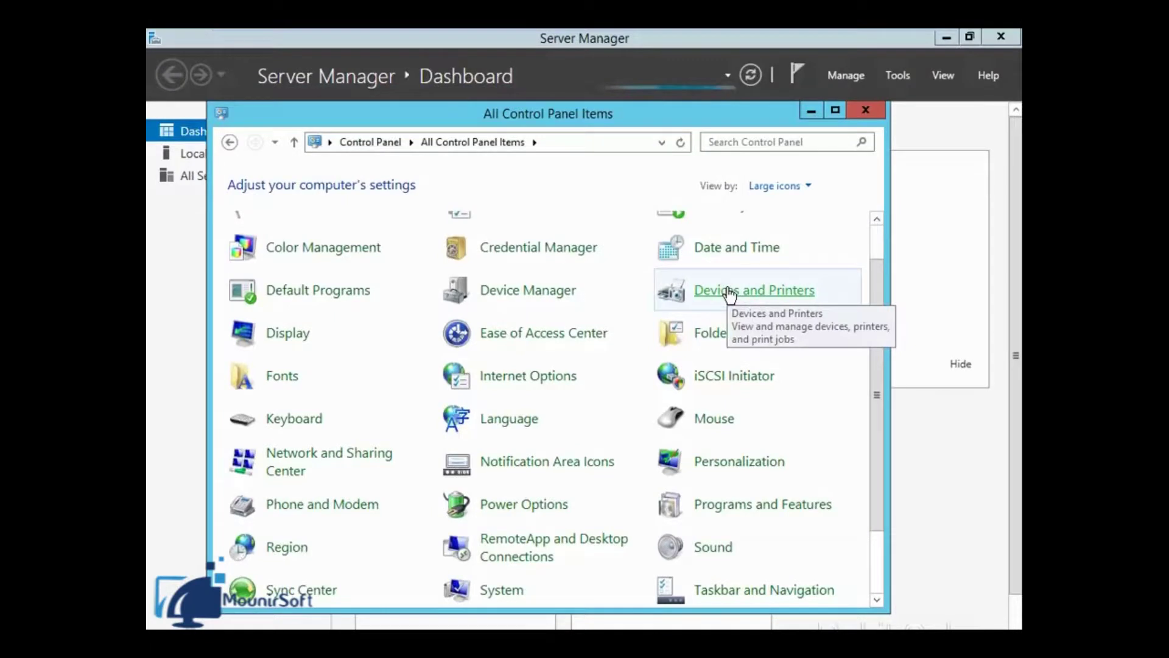
pyautogui.scroll(2, 731, 295)
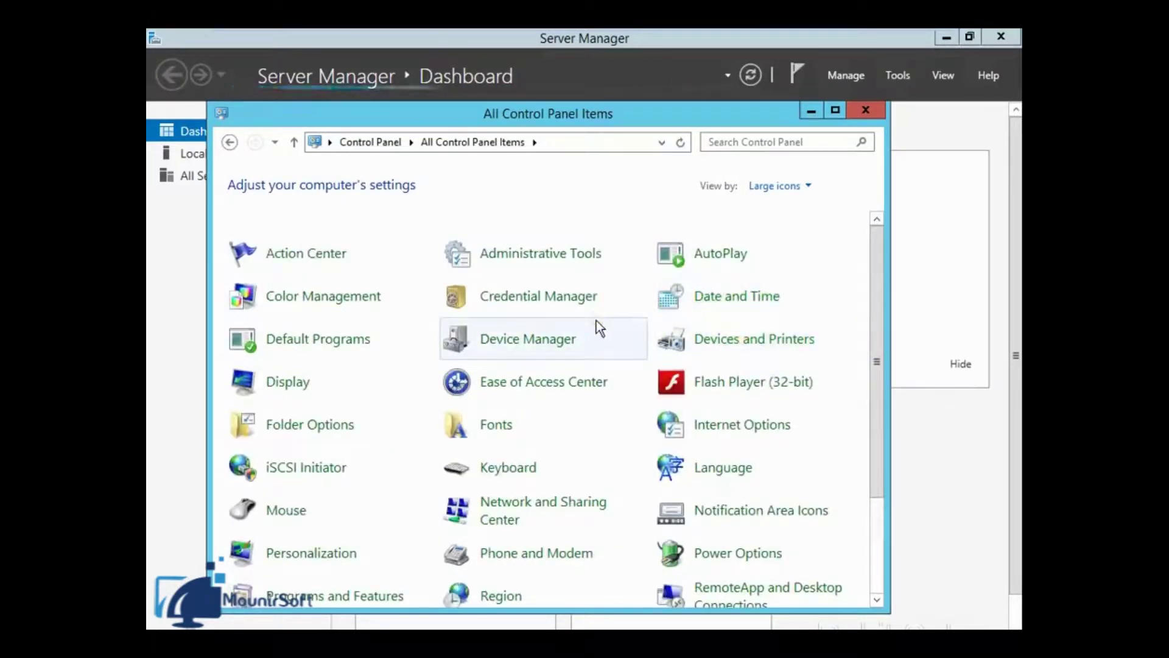
pyautogui.click(757, 358)
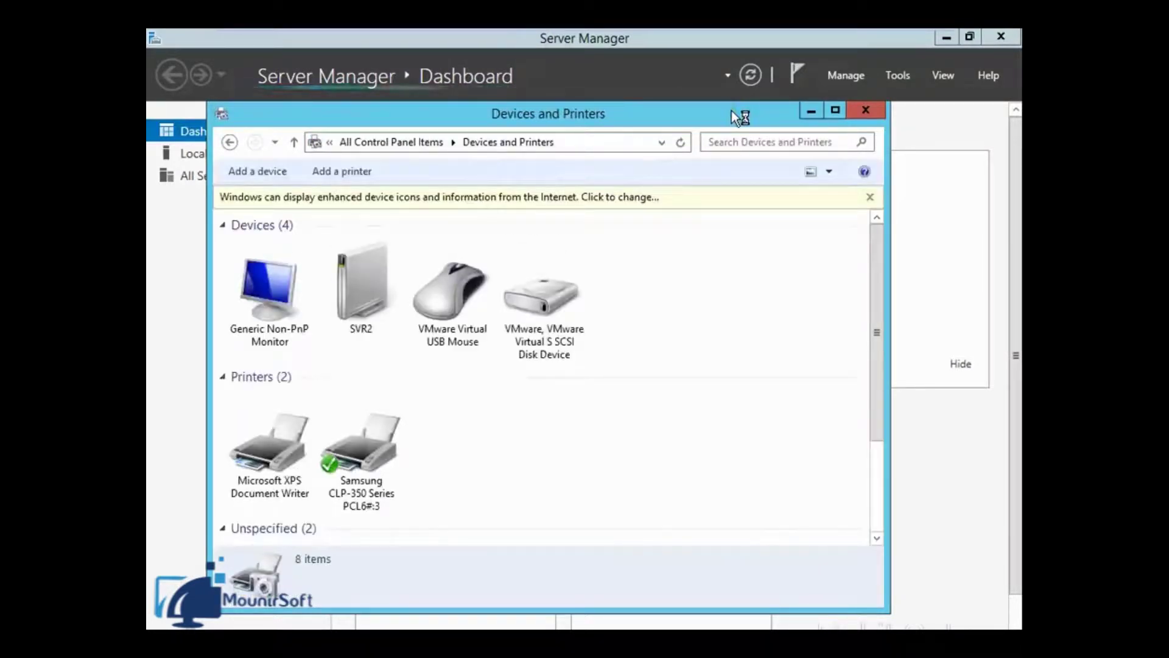
# - Start adding a local printer with manual settings, using the existing port LPT1: (Printer Port)
pyautogui.click(345, 173)
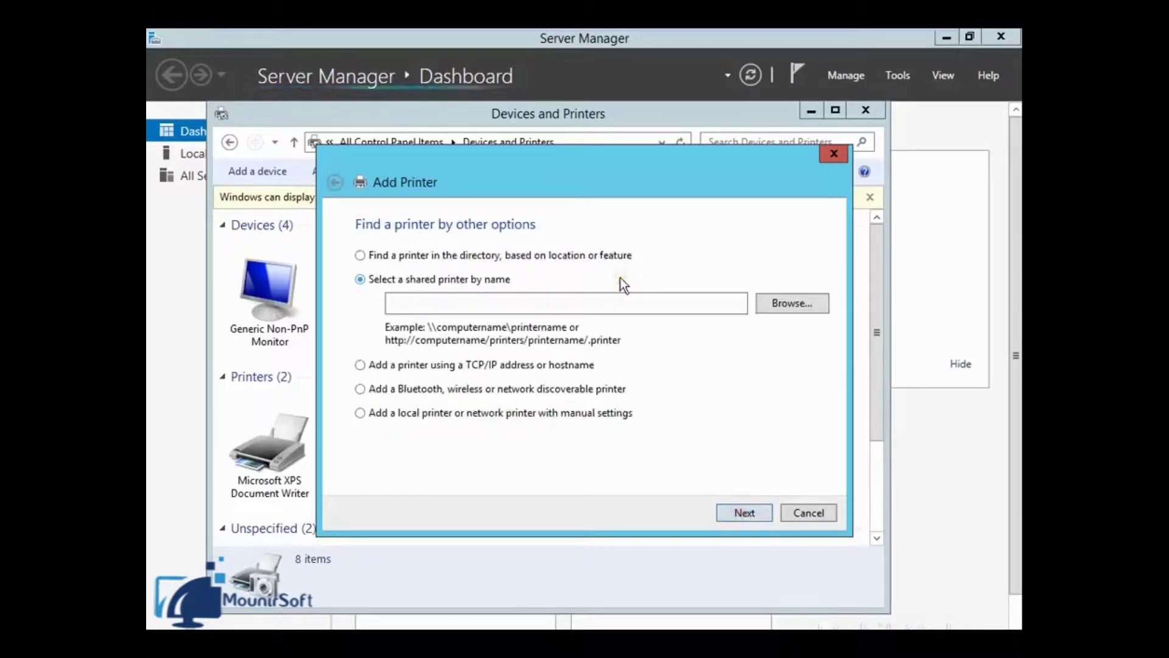
pyautogui.click(359, 413)
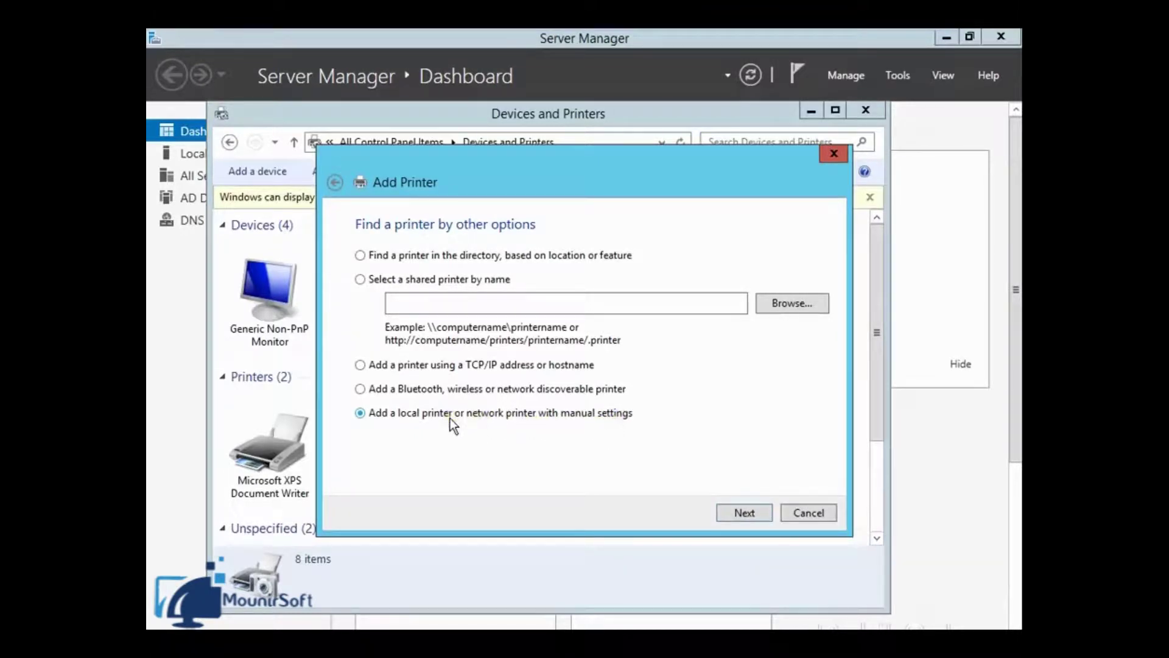
pyautogui.click(752, 517)
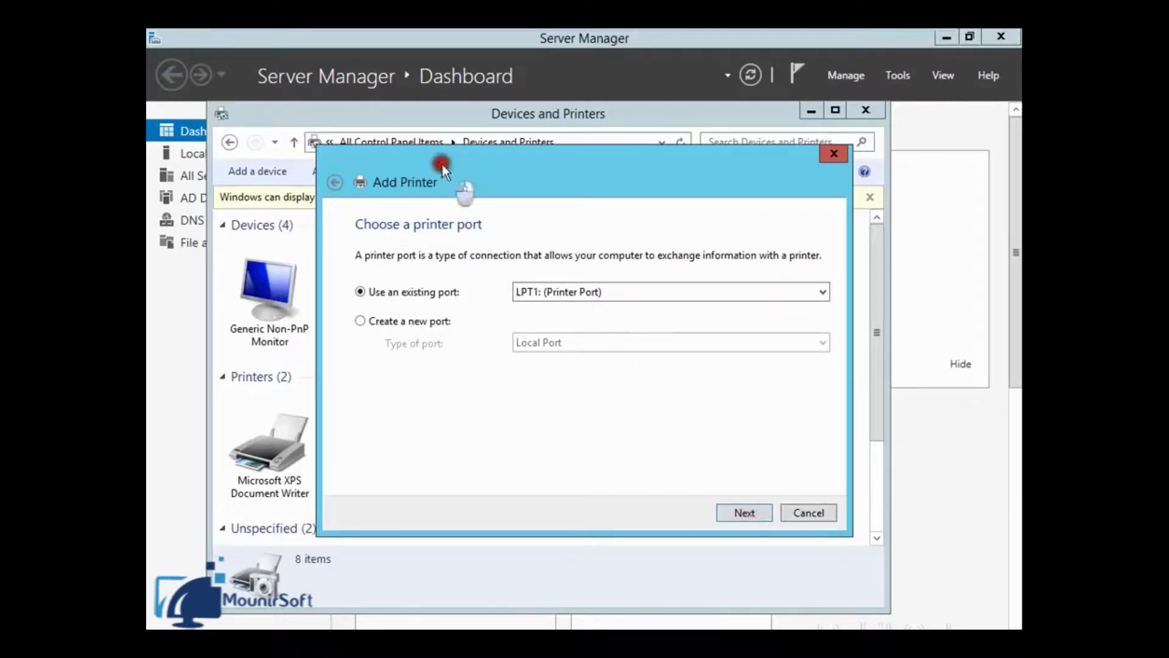
pyautogui.moveTo(442, 165); pyautogui.dragTo(398, 159)
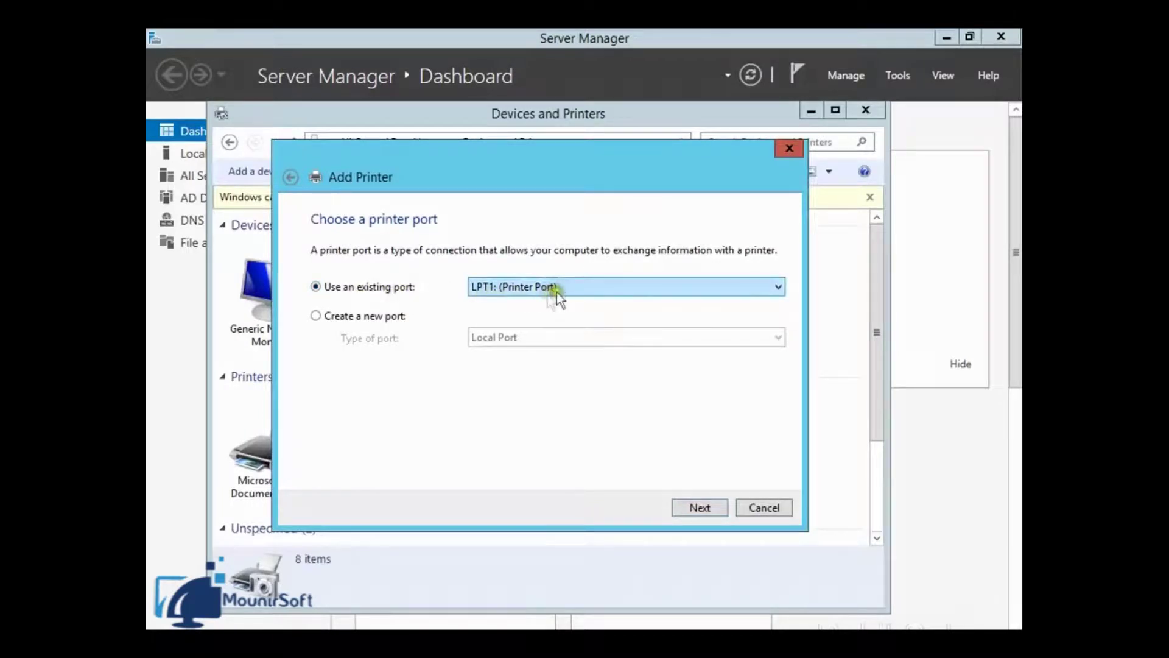
pyautogui.click(700, 508)
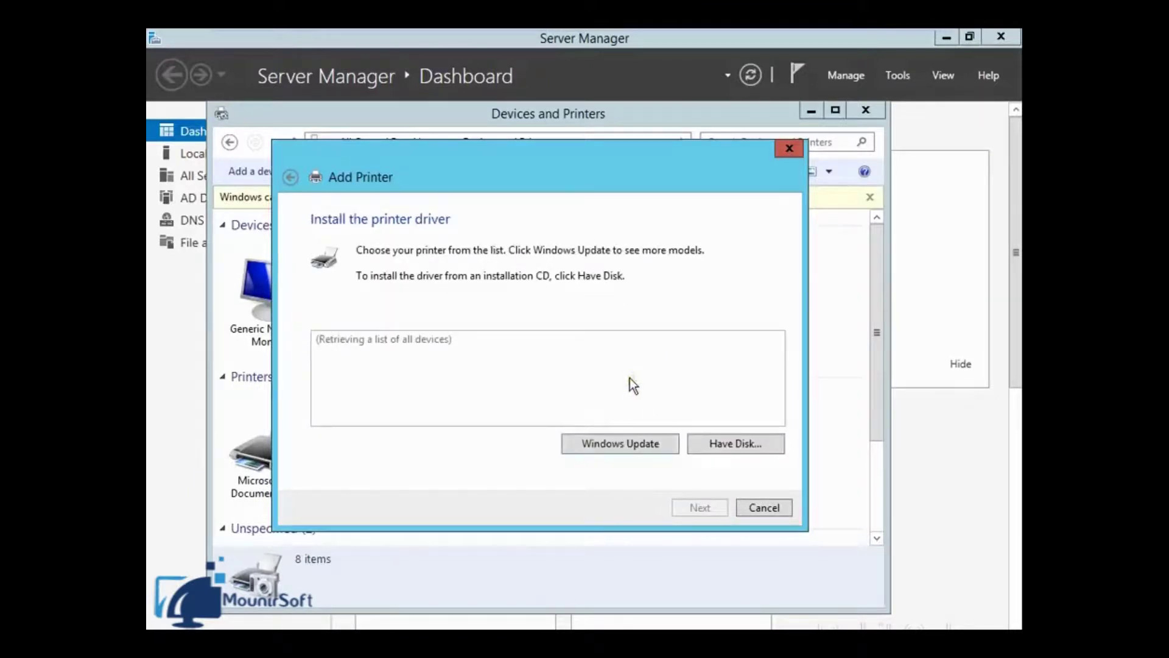
pyautogui.click(722, 439)
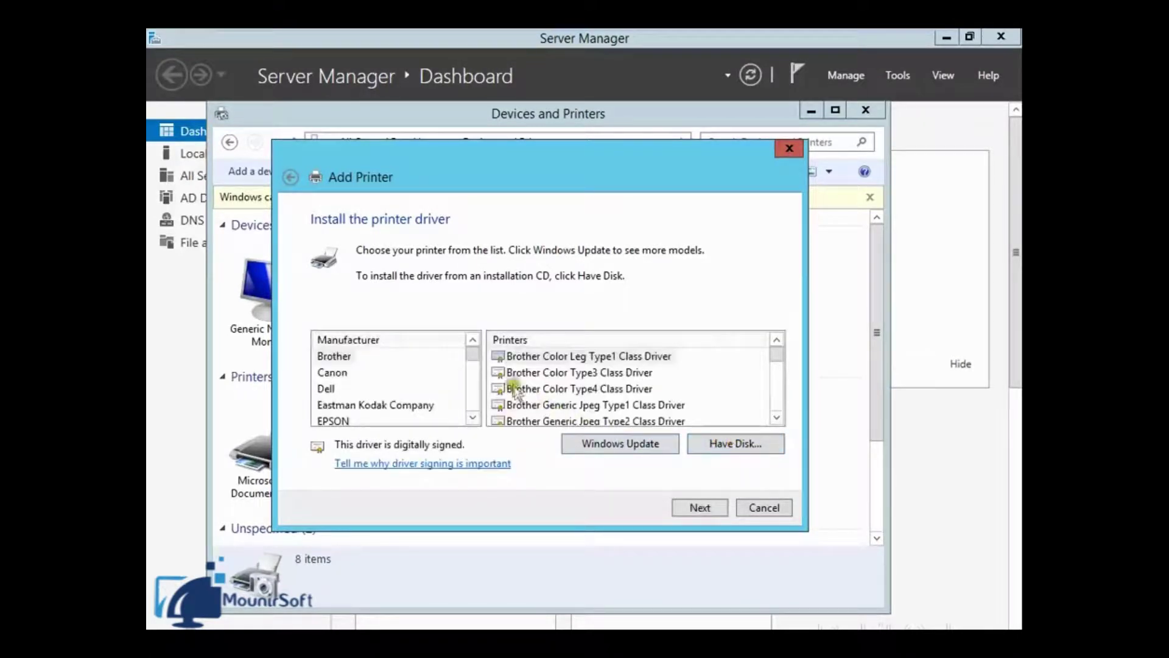
pyautogui.moveTo(473, 350)
pyautogui.mouseDown()
pyautogui.moveTo(475, 408)
pyautogui.moveTo(475, 344)
pyautogui.mouseUp()
pyautogui.moveTo(777, 359)
pyautogui.mouseDown()
pyautogui.moveTo(776, 397)
pyautogui.moveTo(780, 363)
pyautogui.mouseUp()
pyautogui.click(722, 443)
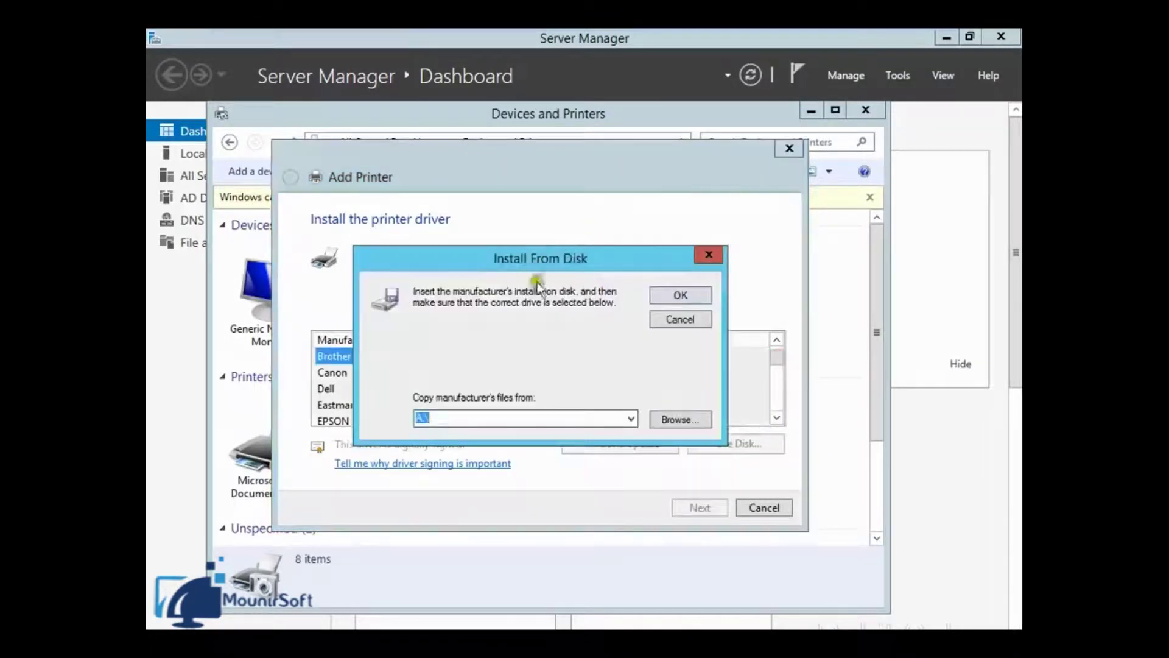
pyautogui.click(672, 418)
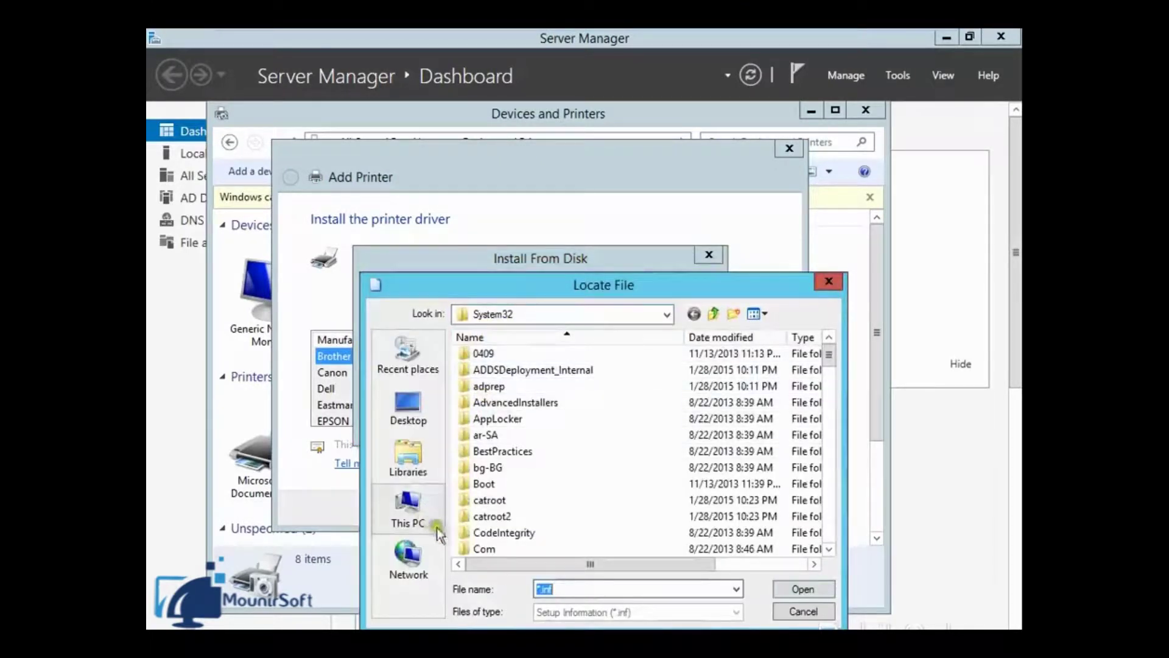
pyautogui.click(829, 282)
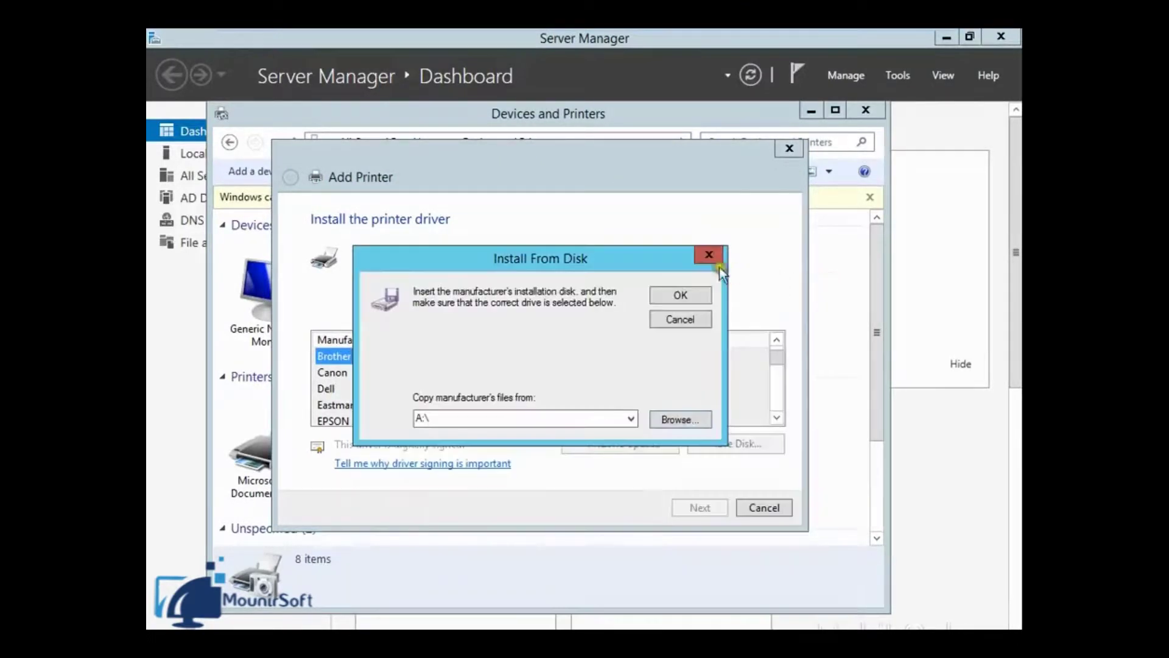
pyautogui.click(715, 261)
# - Choose the HP LaserJet 4350 PS Class Driver for the new printer and accept the suggested printer name
pyautogui.click(472, 362)
pyautogui.click(473, 365)
pyautogui.click(325, 388)
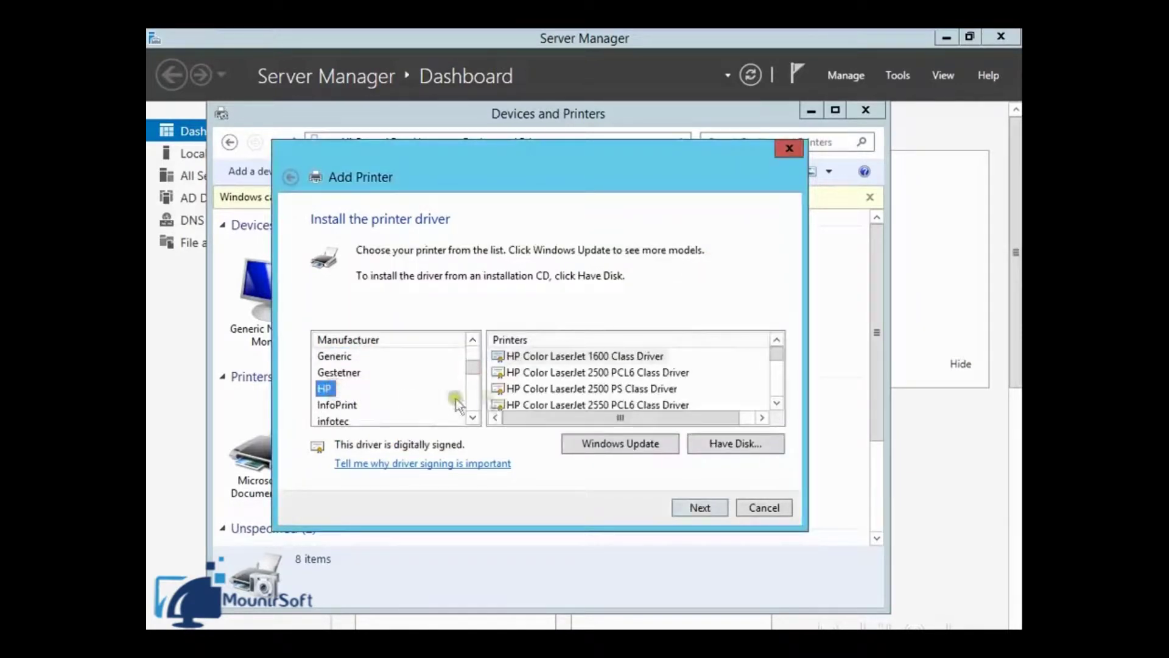
pyautogui.click(774, 368)
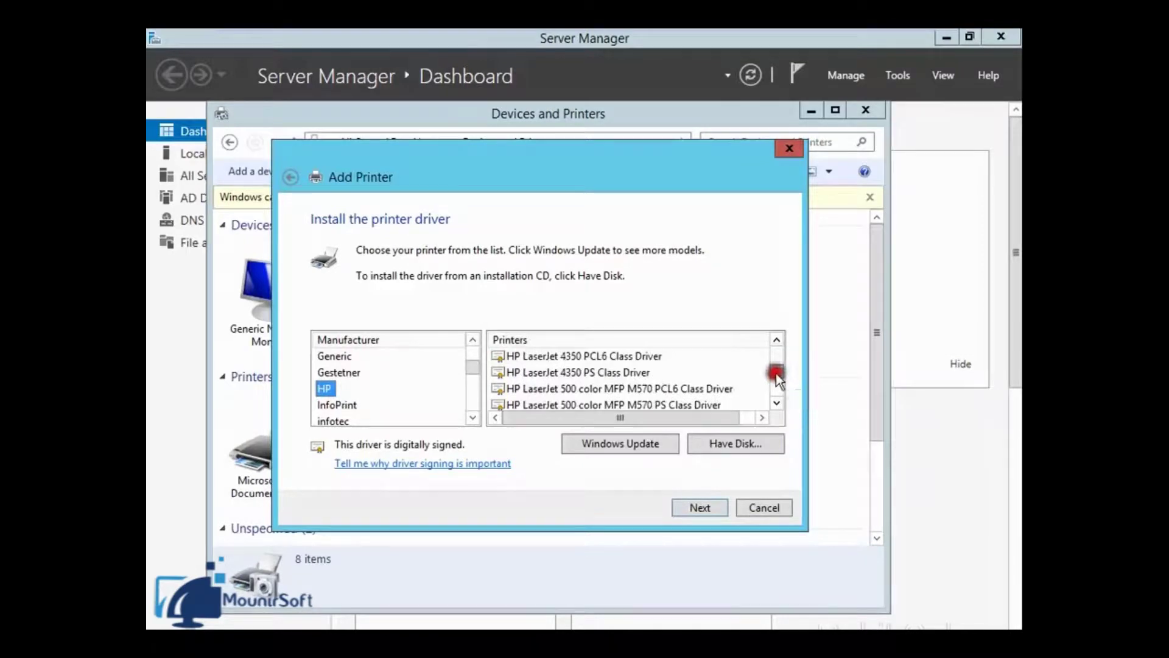
pyautogui.click(581, 373)
pyautogui.click(700, 508)
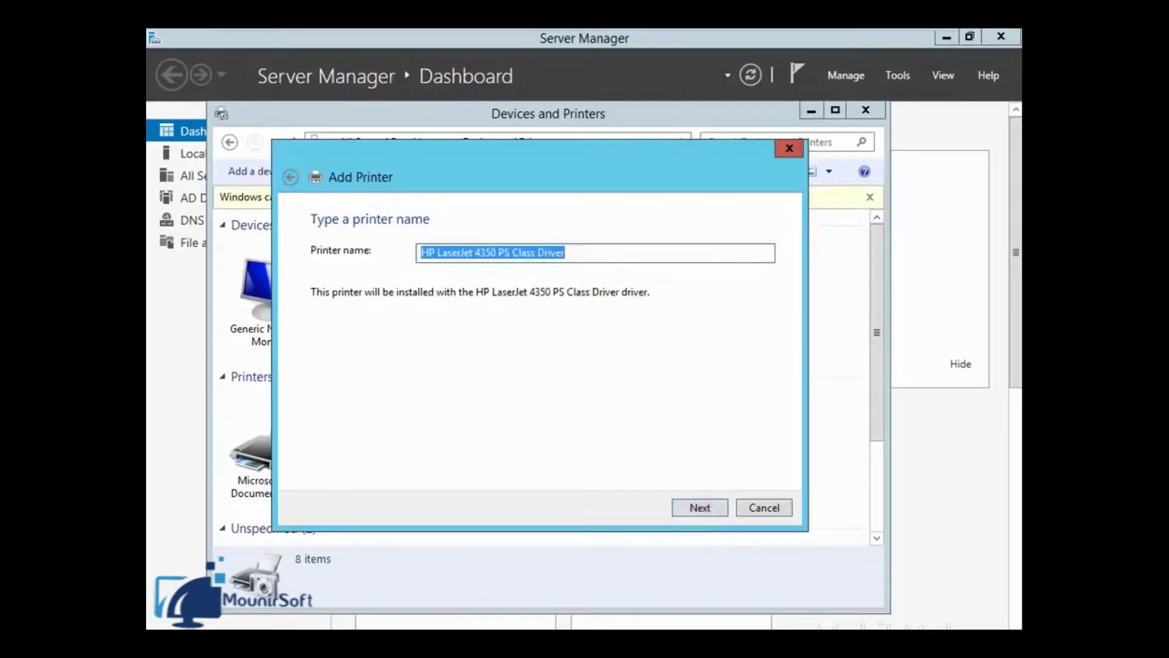
pyautogui.click(577, 253)
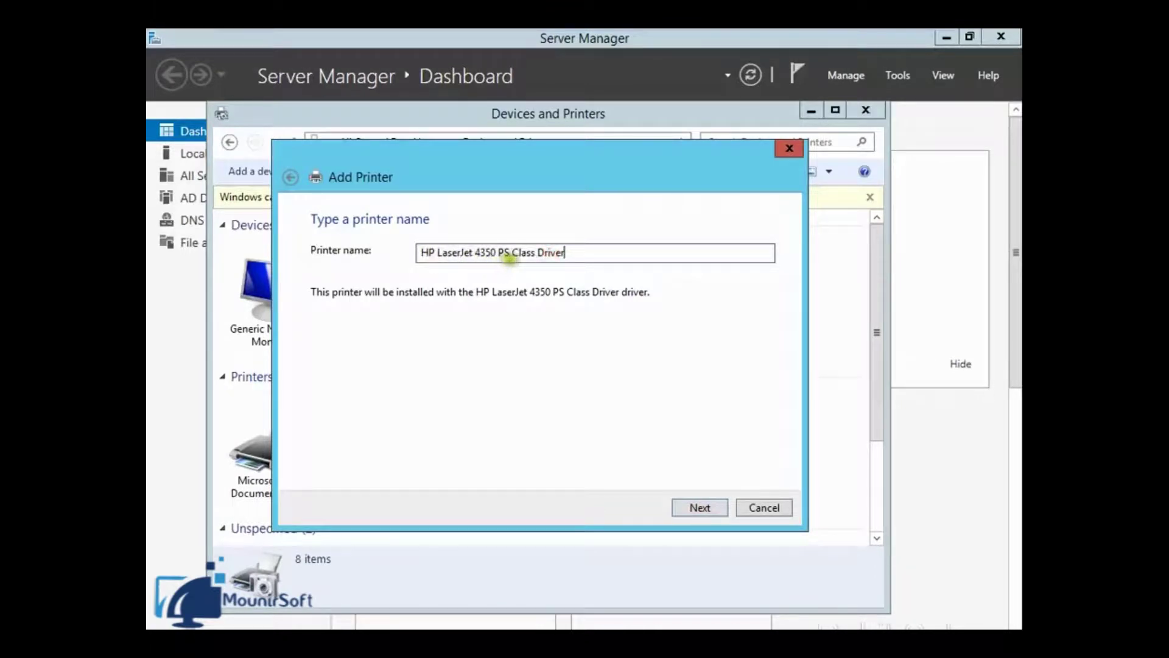
pyautogui.click(703, 503)
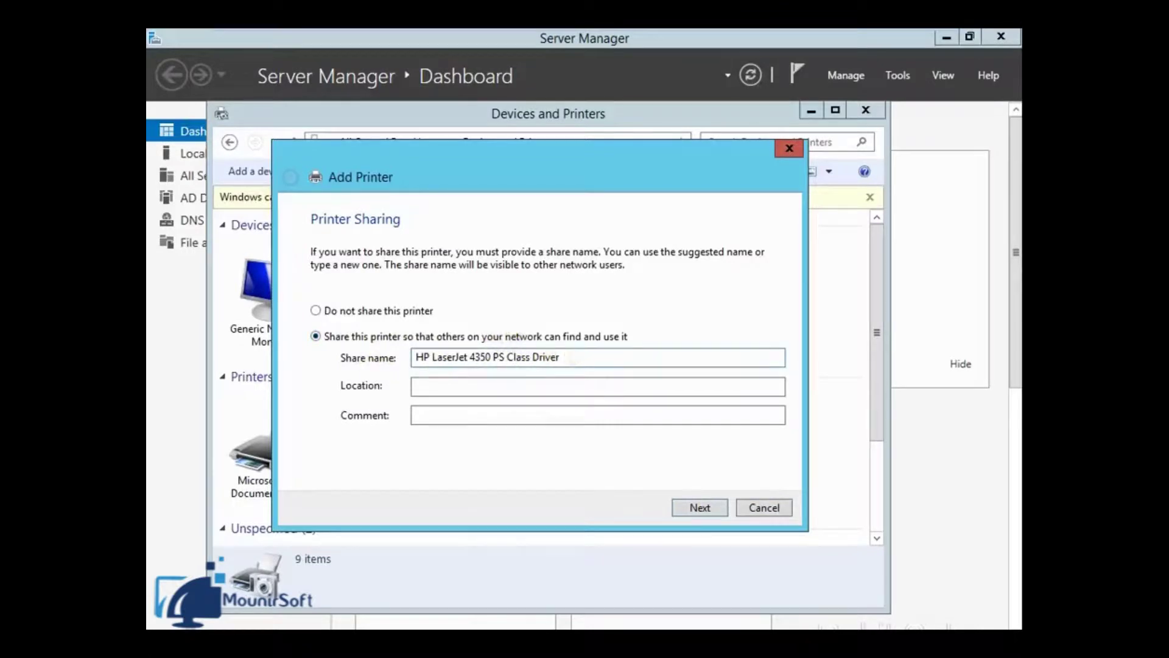
# - Share the printer under the name HPL4350 and finish adding it as the default printer
pyautogui.click(574, 357)
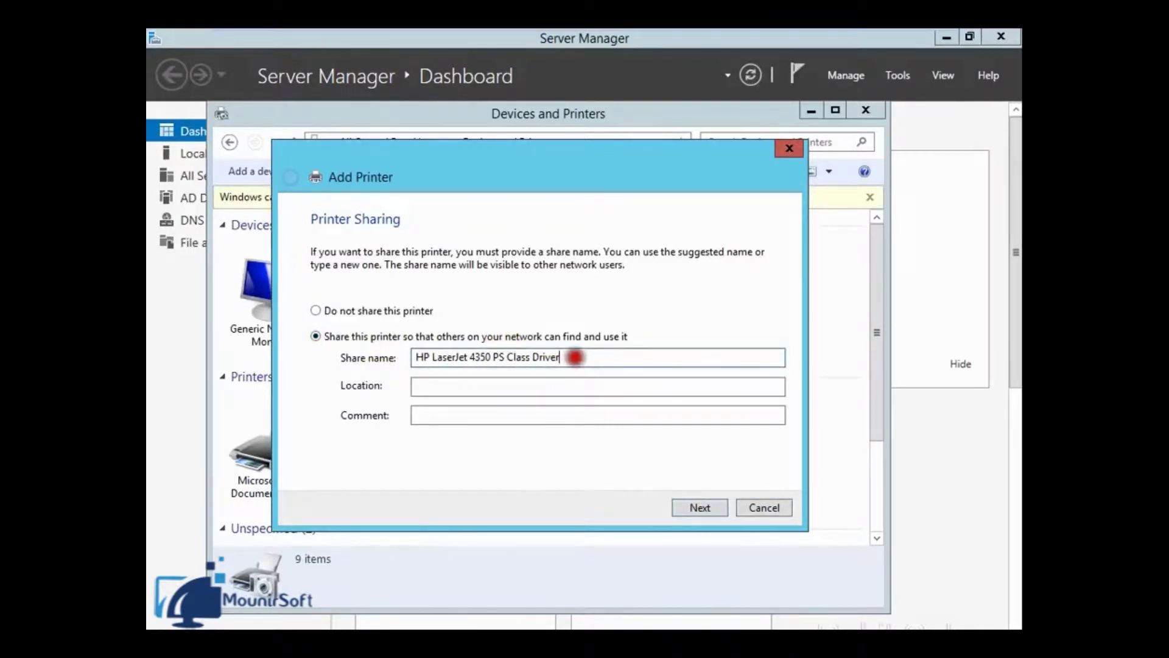
pyautogui.moveTo(575, 358); pyautogui.dragTo(424, 358)
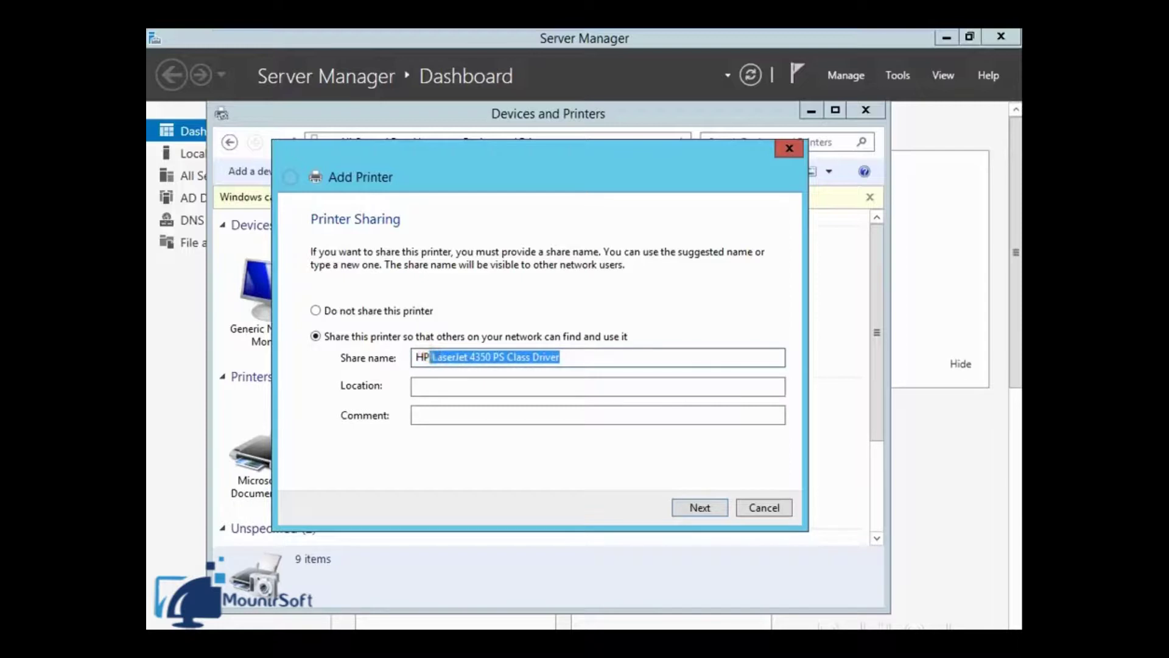
pyautogui.press('BackSpace')
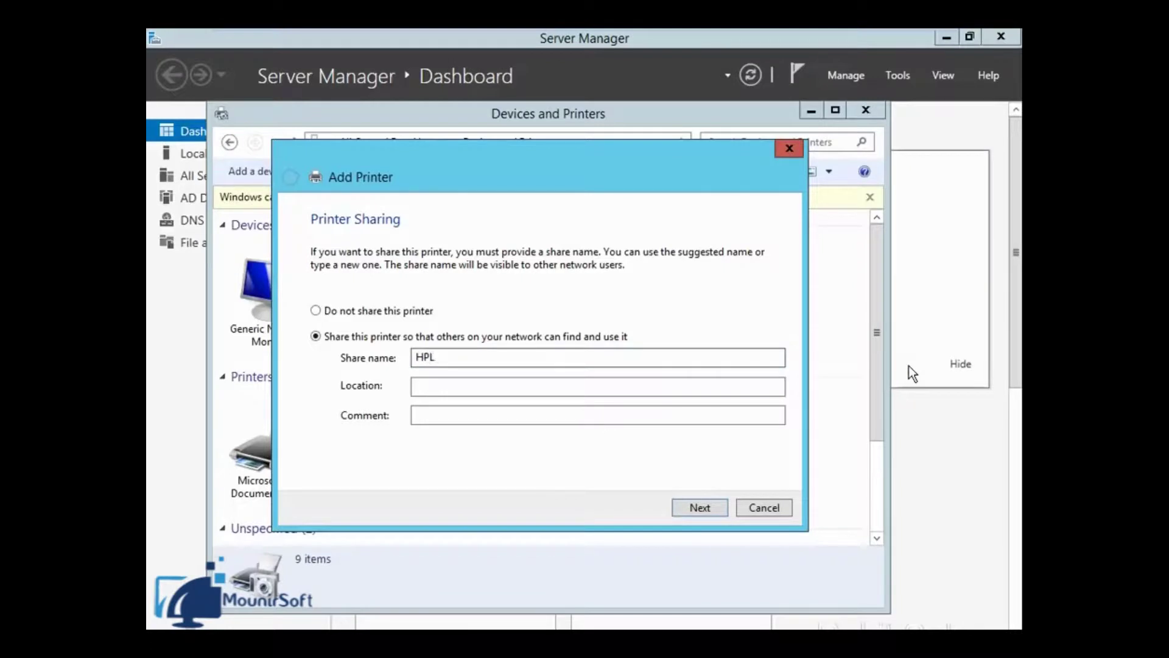
pyautogui.write('L4350')
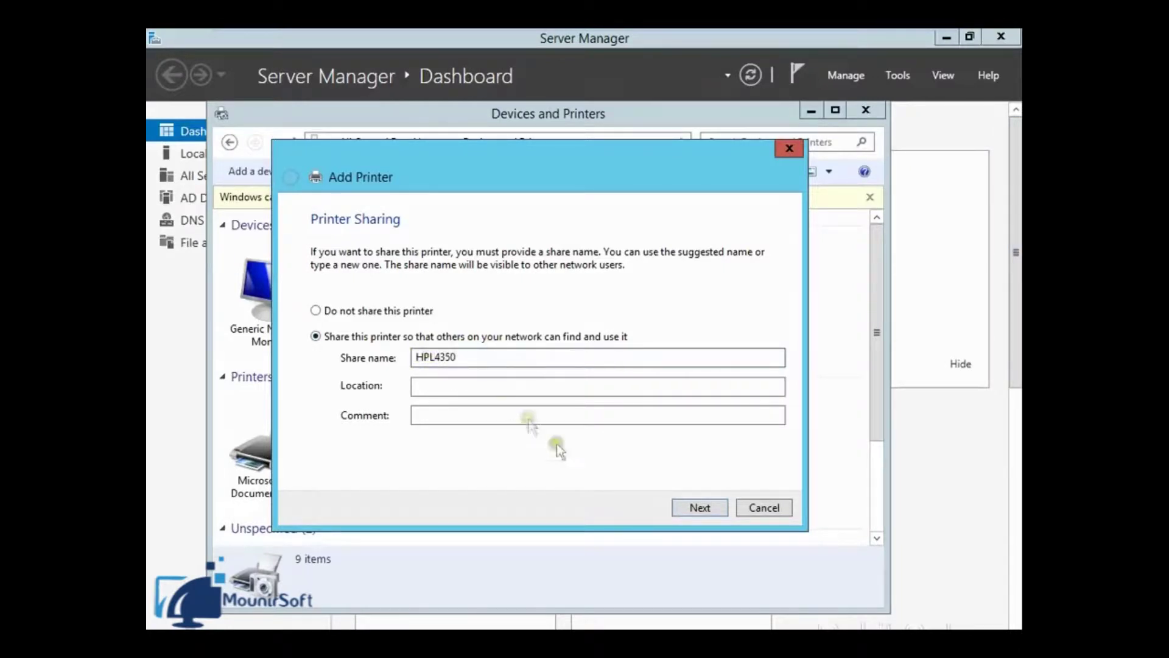
pyautogui.click(694, 507)
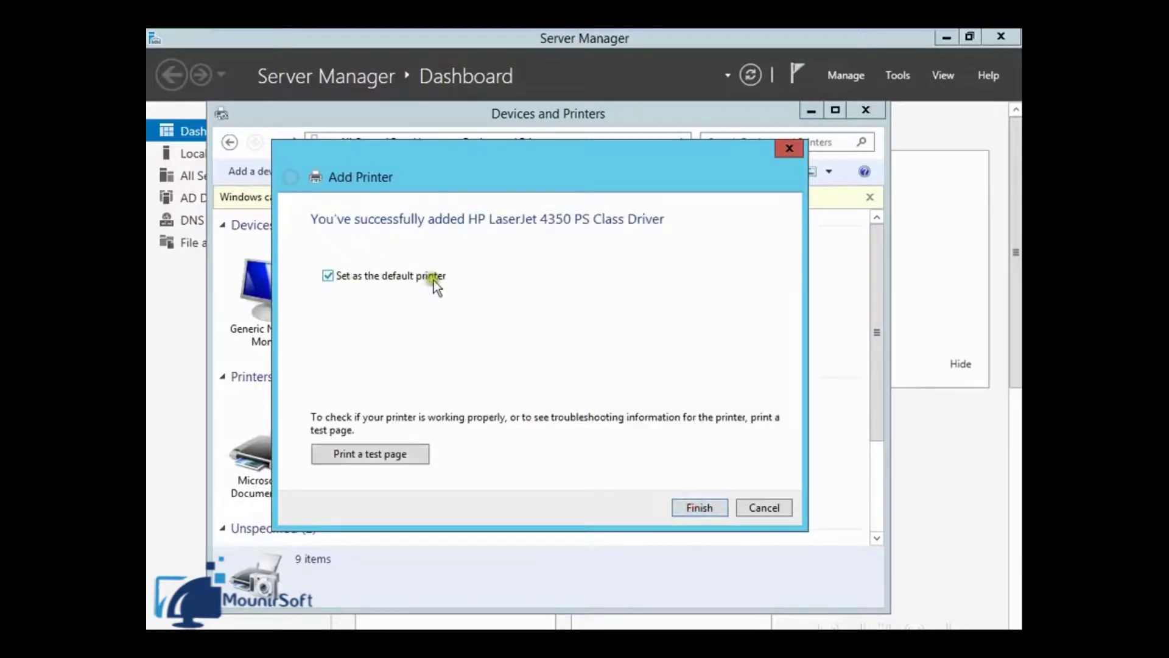
pyautogui.click(695, 506)
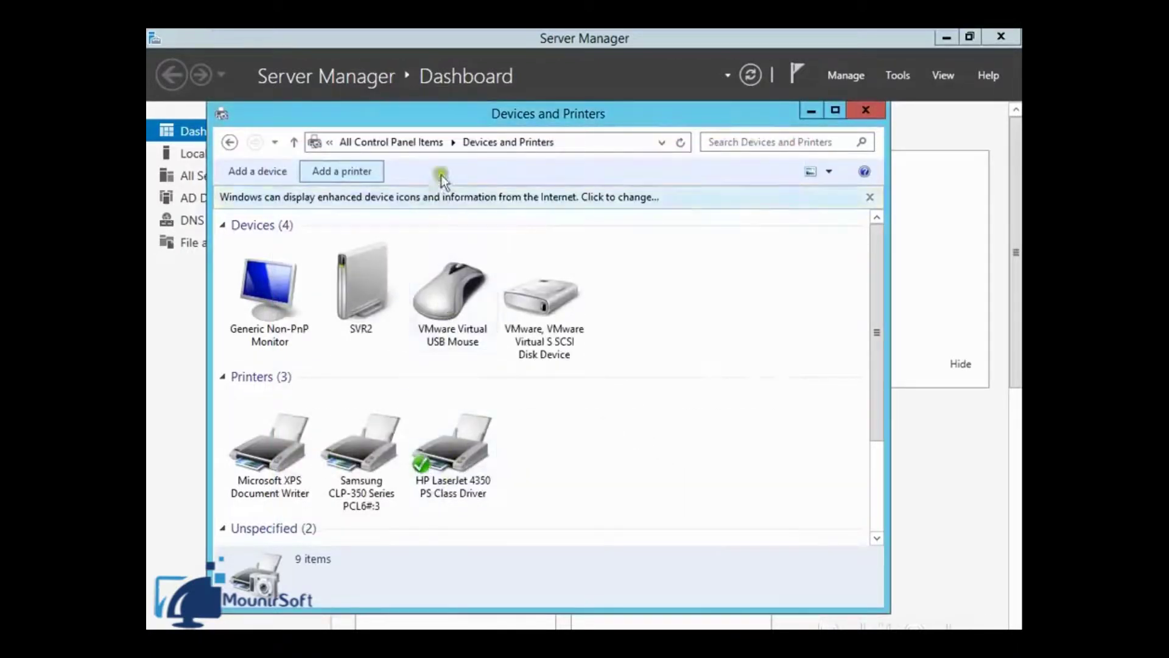
pyautogui.moveTo(458, 122); pyautogui.dragTo(475, 122)
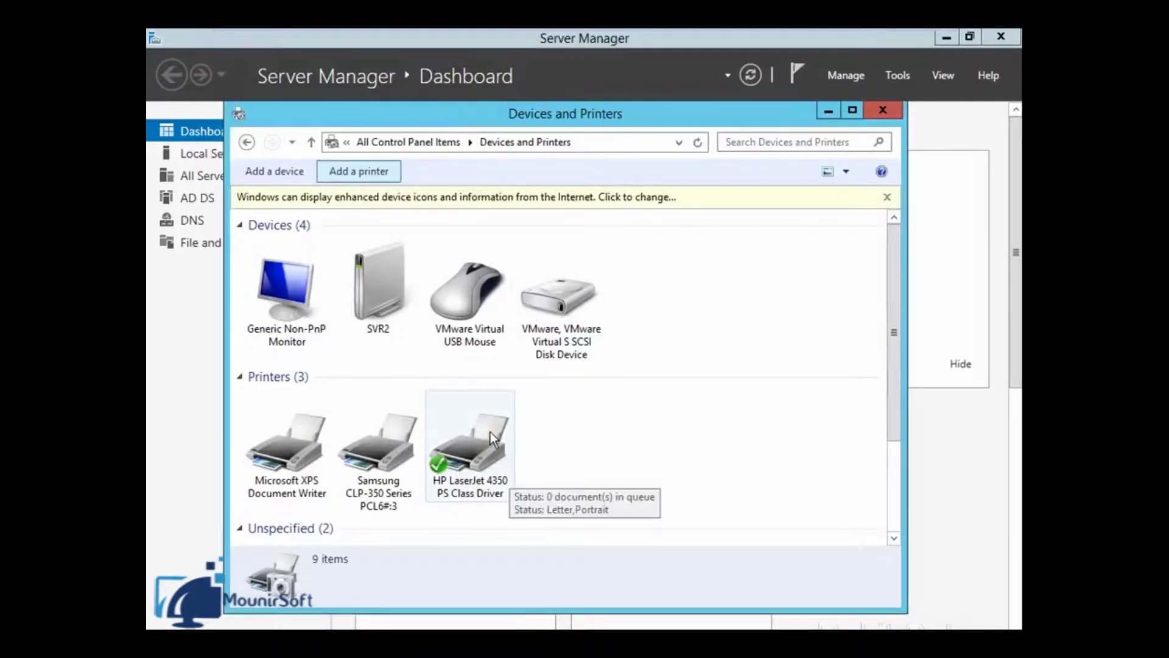
# - Bring WordPad forward, add the line "ADD A NETWORK PRINTER?" below the first heading, then minimize it
pyautogui.hotkey('alt', 'Tab')
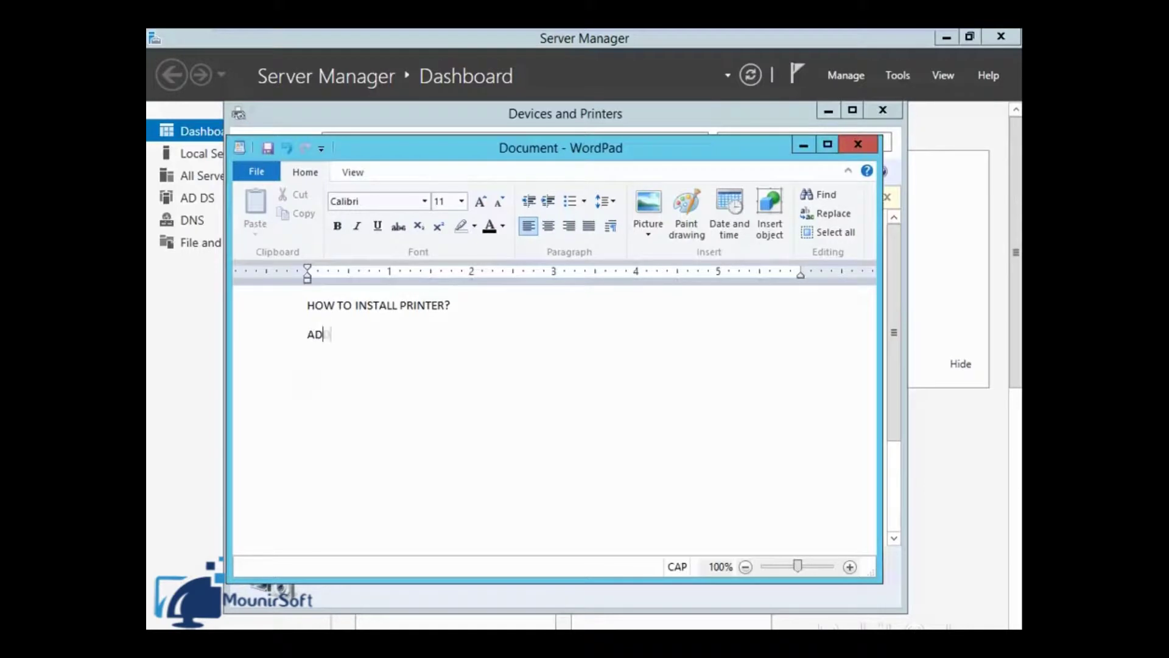
pyautogui.write('NETWORK')
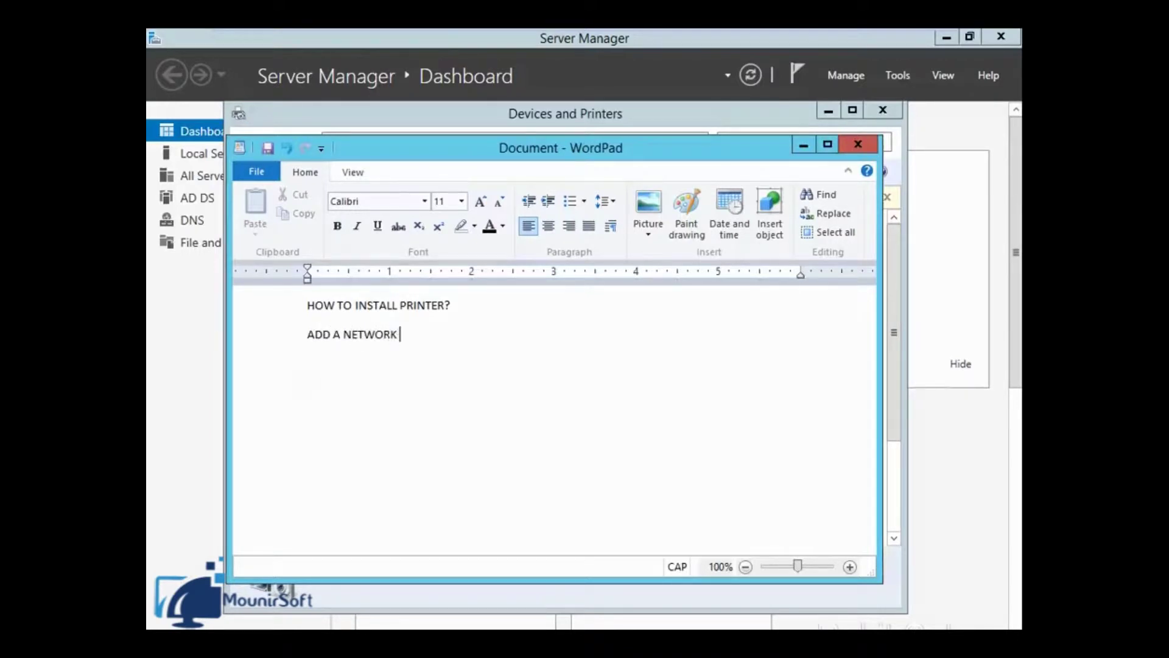
pyautogui.press('BackSpace')
pyautogui.press('BackSpace')
pyautogui.write('PRINTER?')
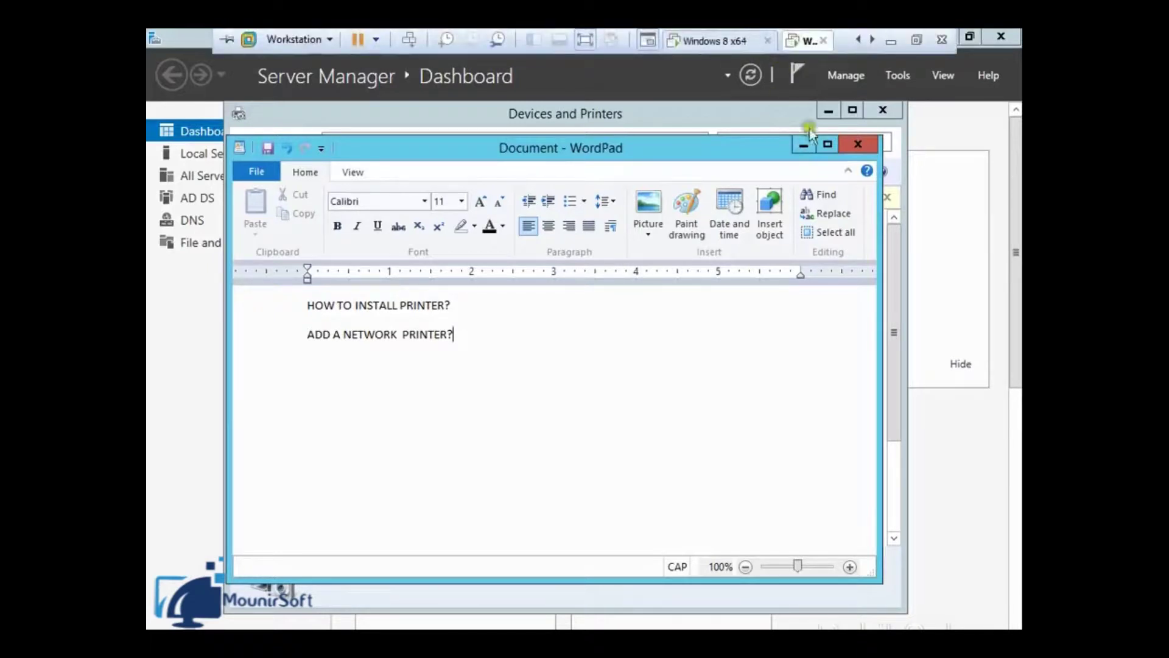
pyautogui.click(803, 146)
# - Switch to the Windows 8 x64 client machine, dismiss its lock screen, and open Devices and Printers from All Control Panel Items
pyautogui.click(702, 40)
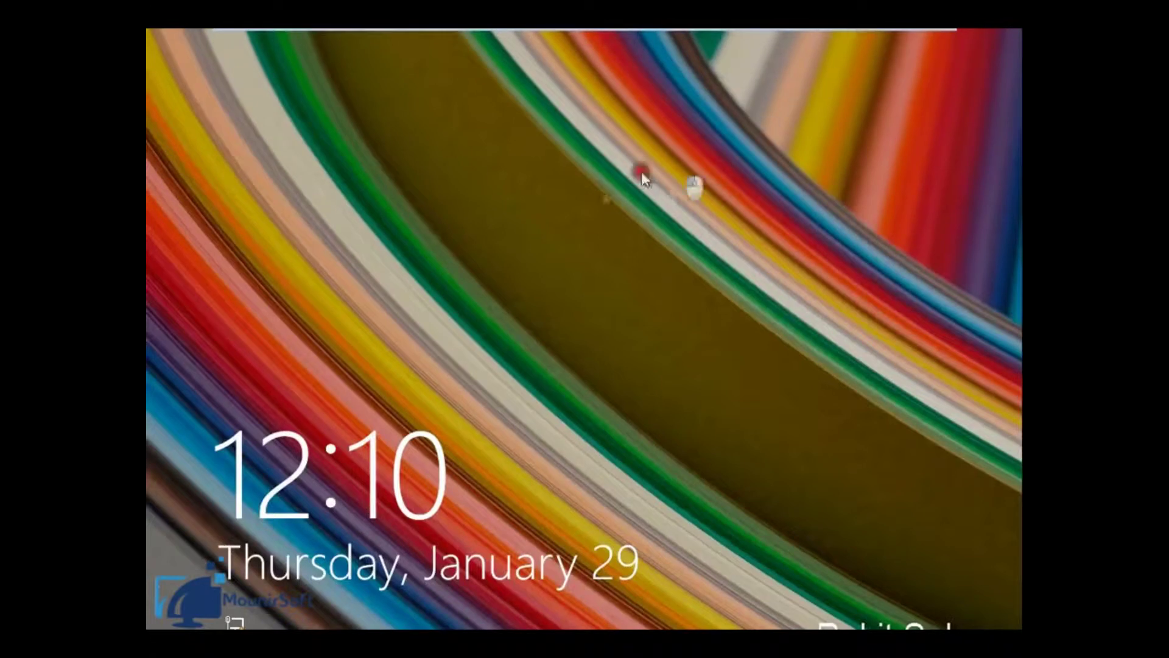
pyautogui.click(443, 415)
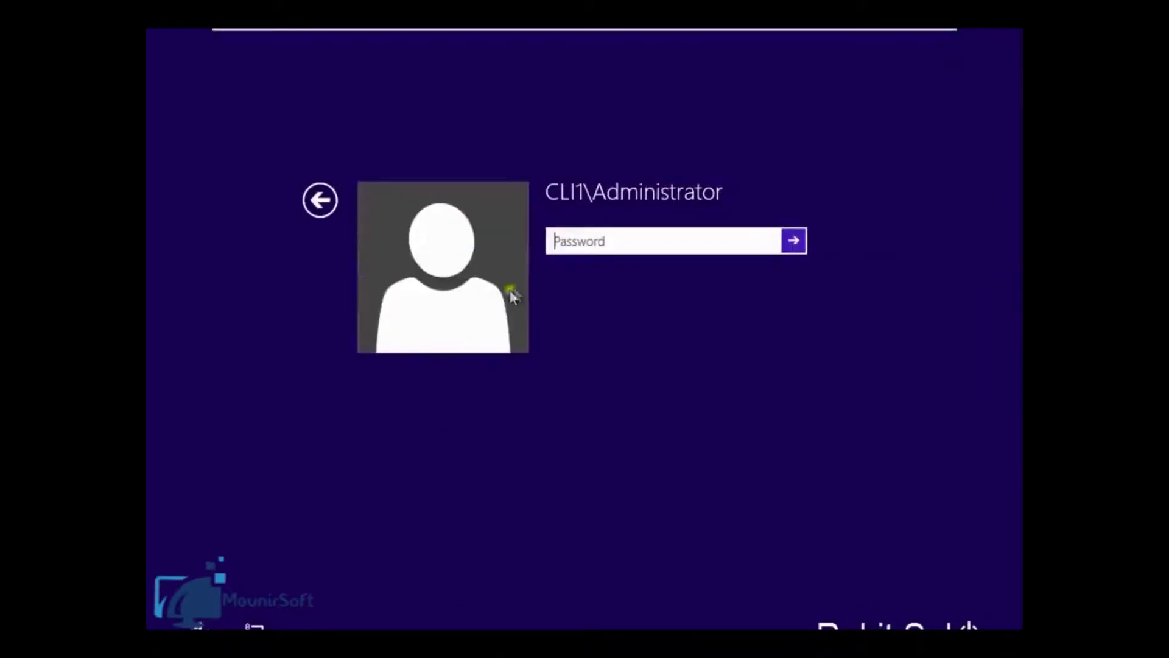
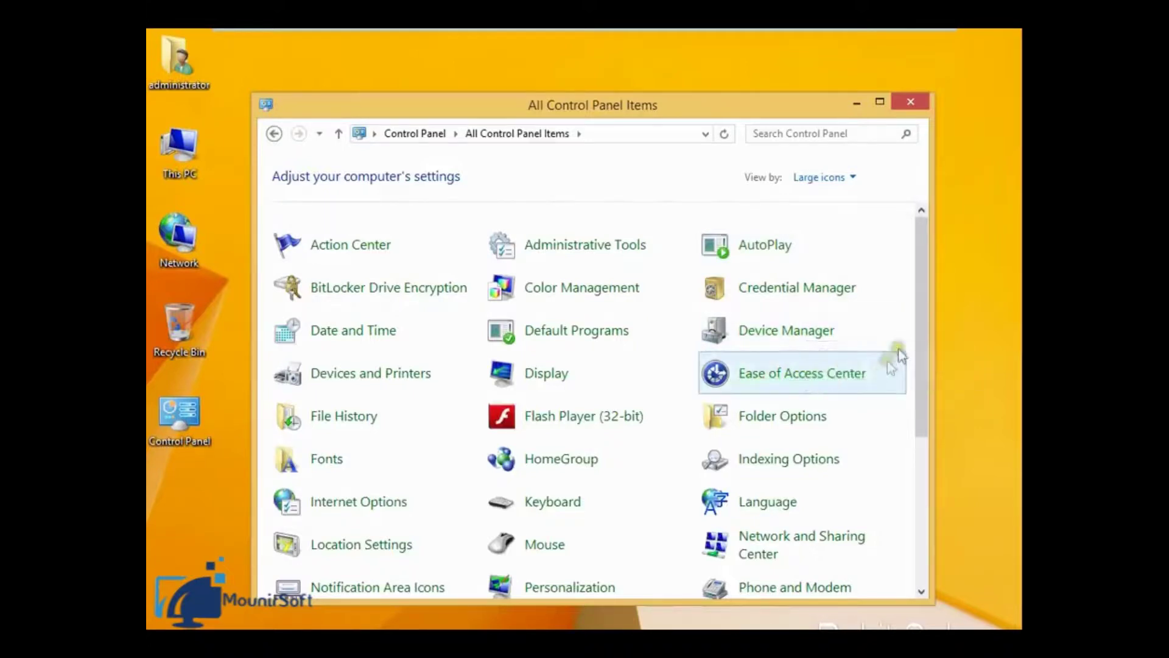
pyautogui.moveTo(919, 328); pyautogui.dragTo(919, 337)
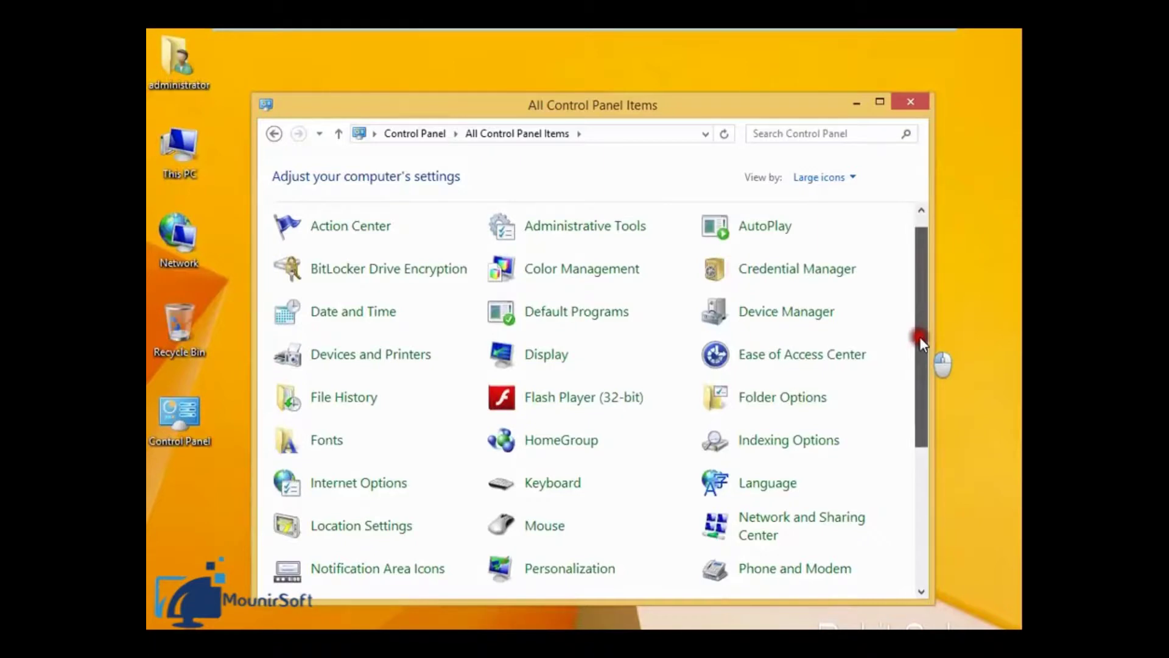
pyautogui.moveTo(919, 338); pyautogui.dragTo(917, 382)
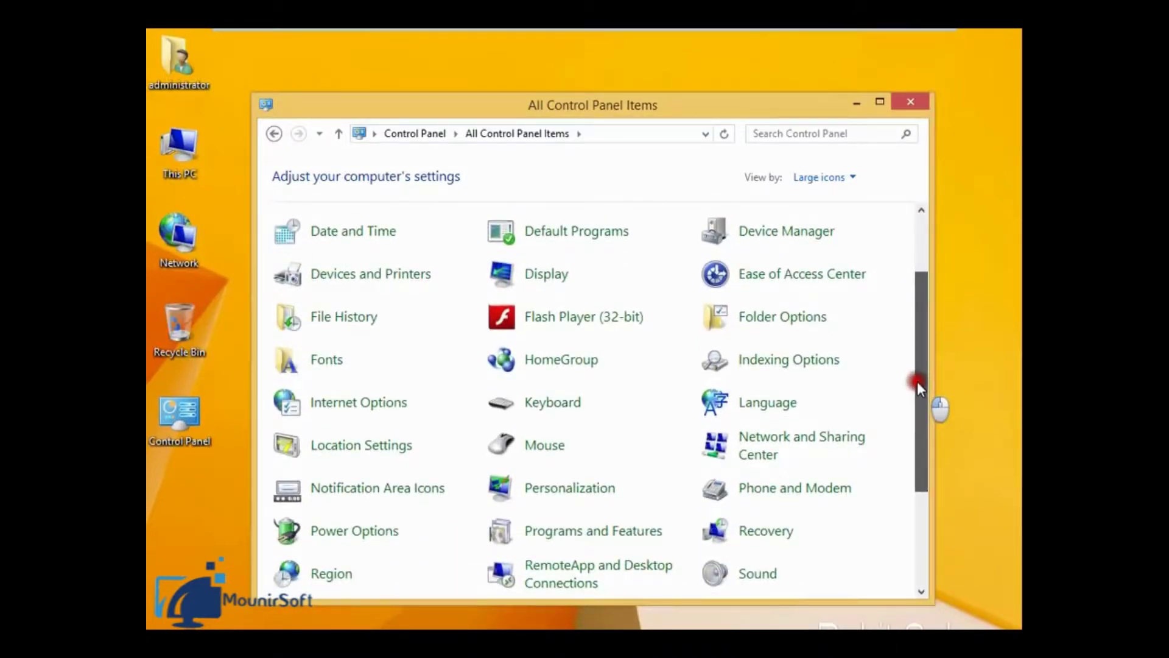
pyautogui.moveTo(917, 381); pyautogui.dragTo(920, 363)
pyautogui.click(362, 300)
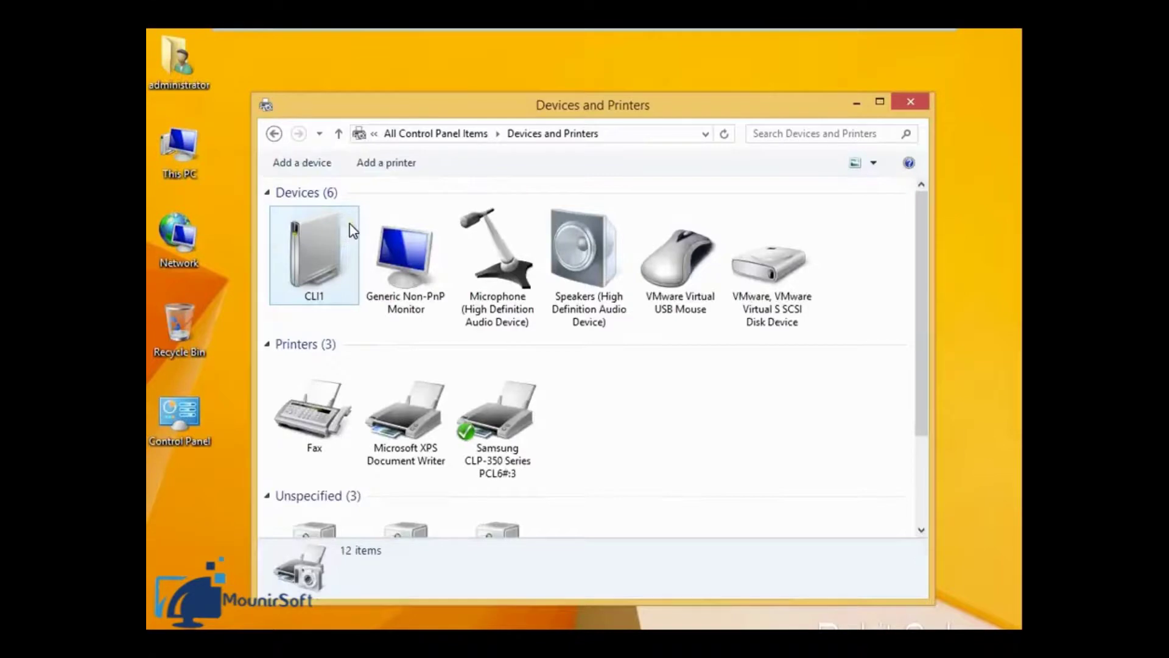
# - Start adding a printer on the client and proceed to finding it by other options
pyautogui.click(385, 163)
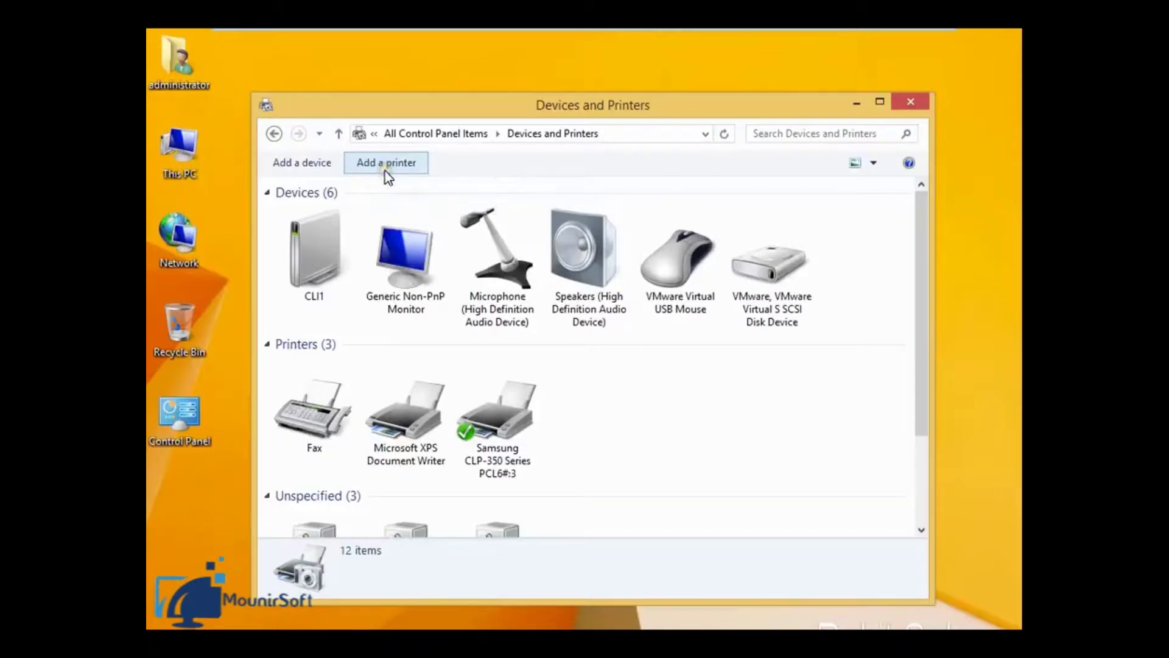
pyautogui.click(385, 163)
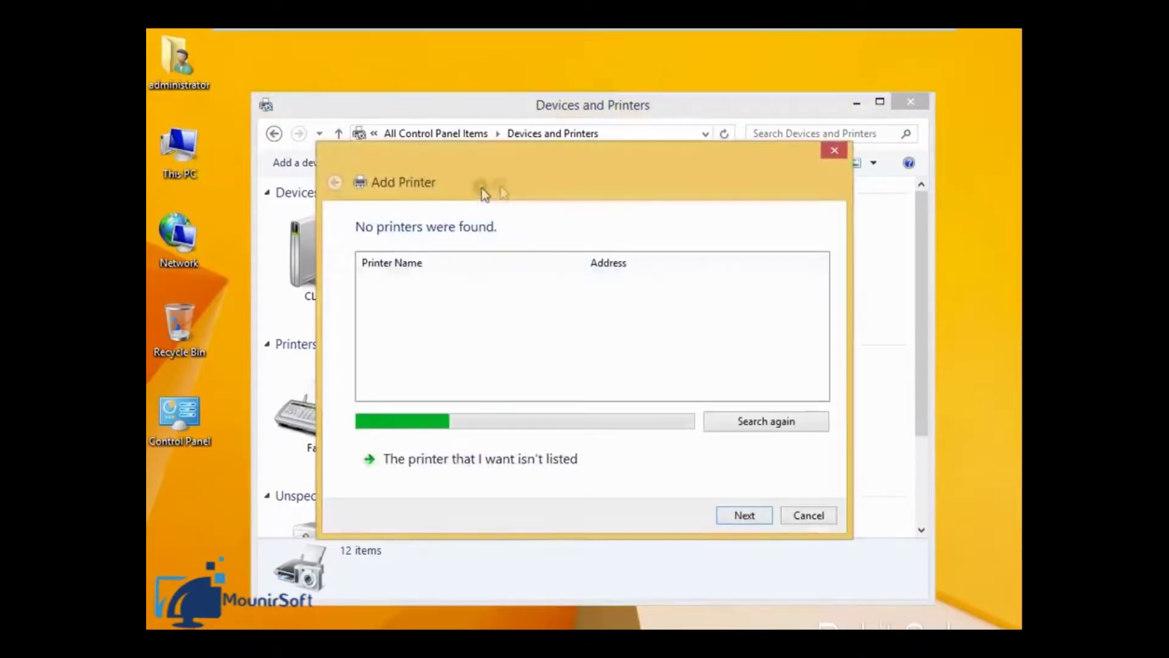
pyautogui.click(746, 516)
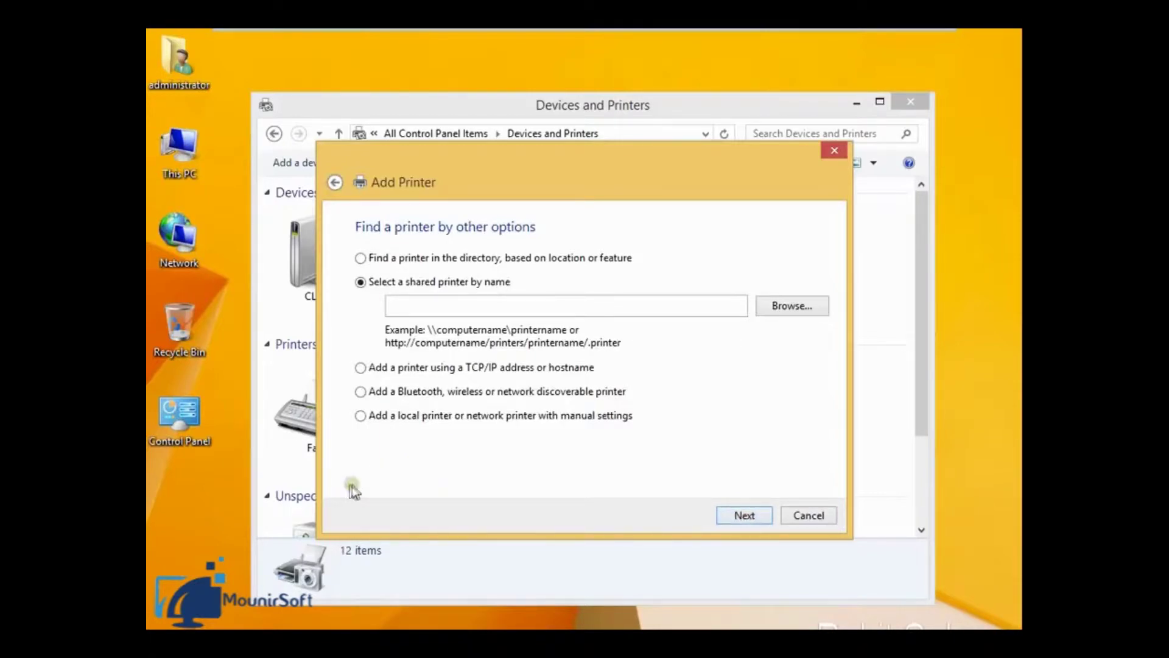
# - Connect to the shared printer \\svr2\HPL4350 by name and finish adding it as the default printer
pyautogui.click(410, 304)
pyautogui.write('\\\\s')
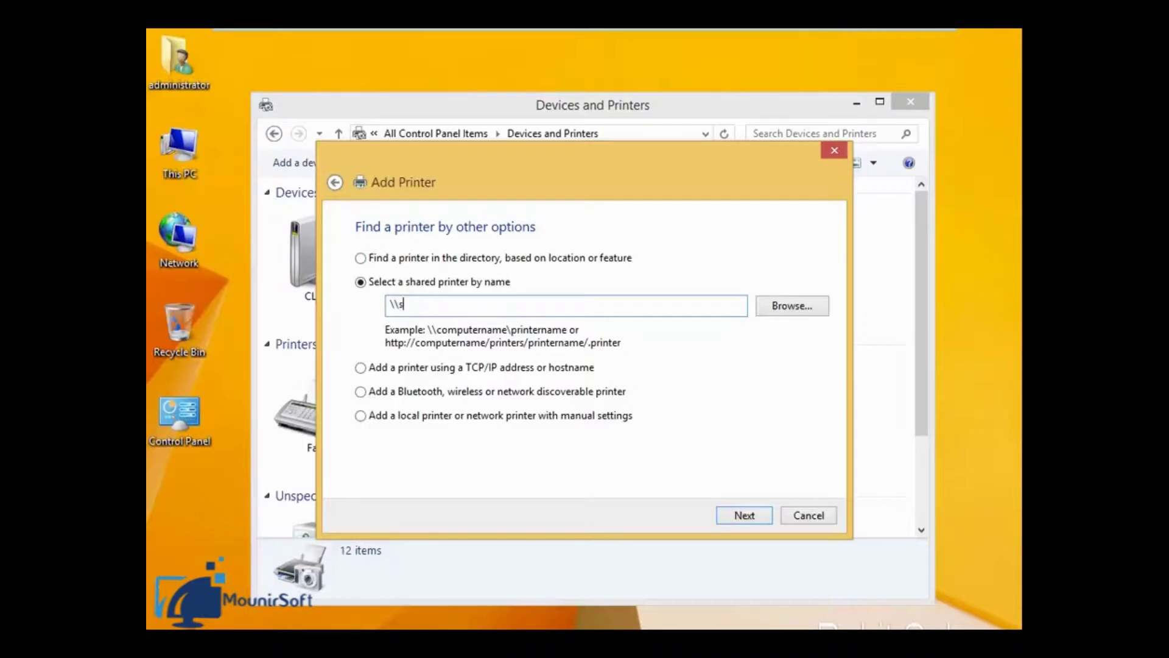
pyautogui.write('vr2\\')
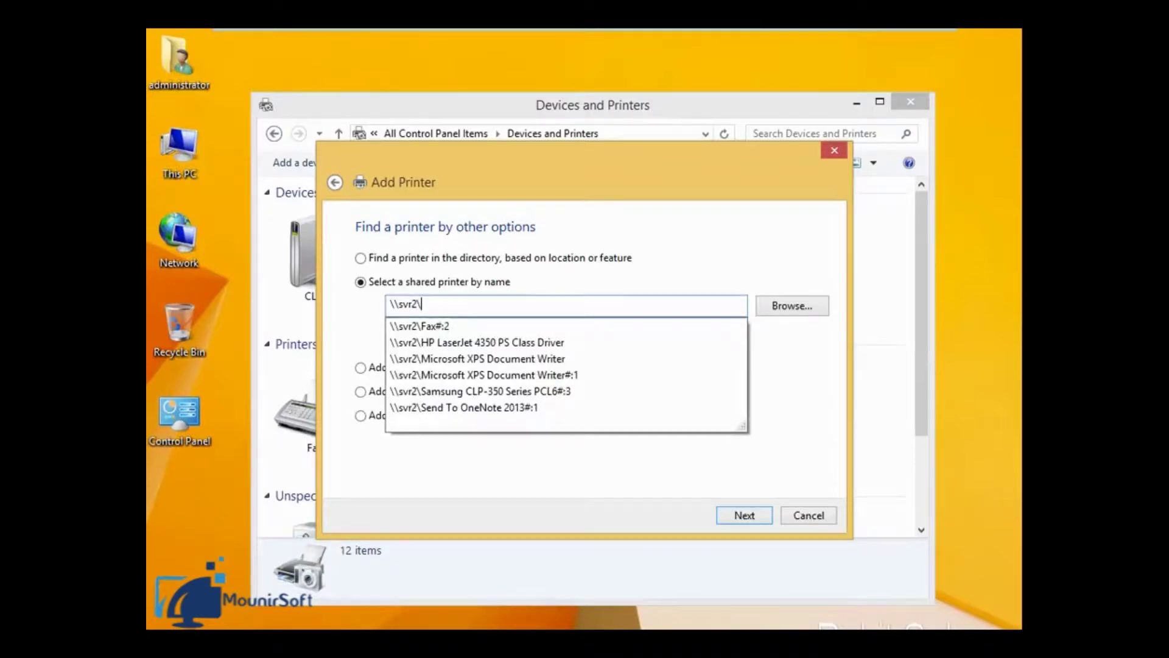
pyautogui.write('H')
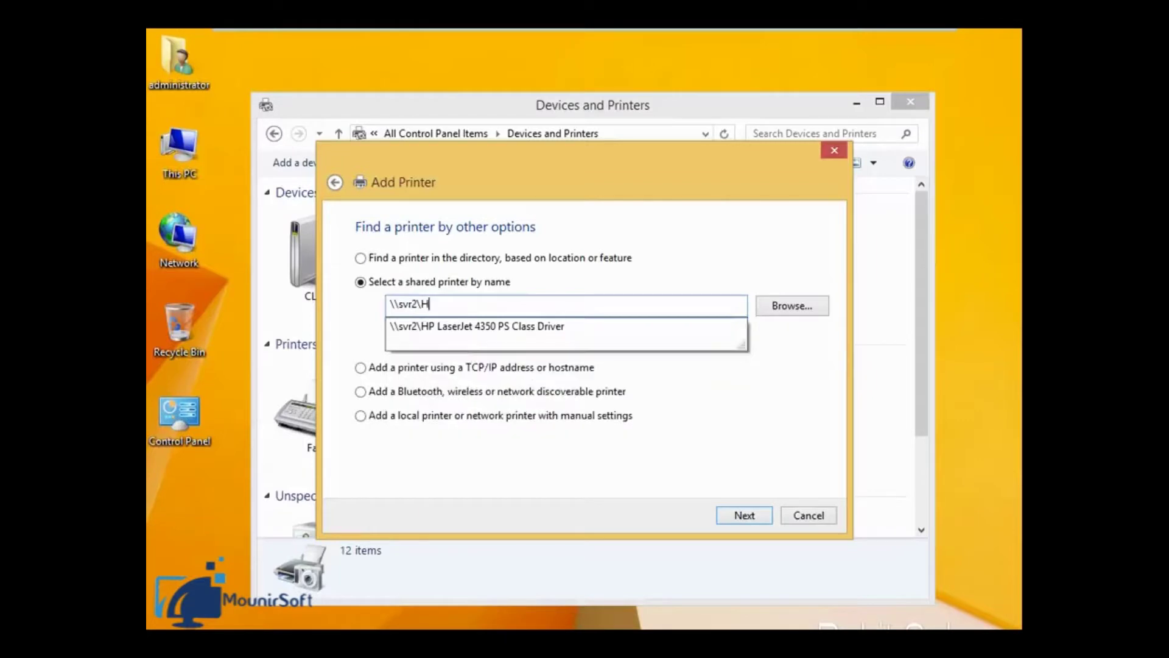
pyautogui.write('PL')
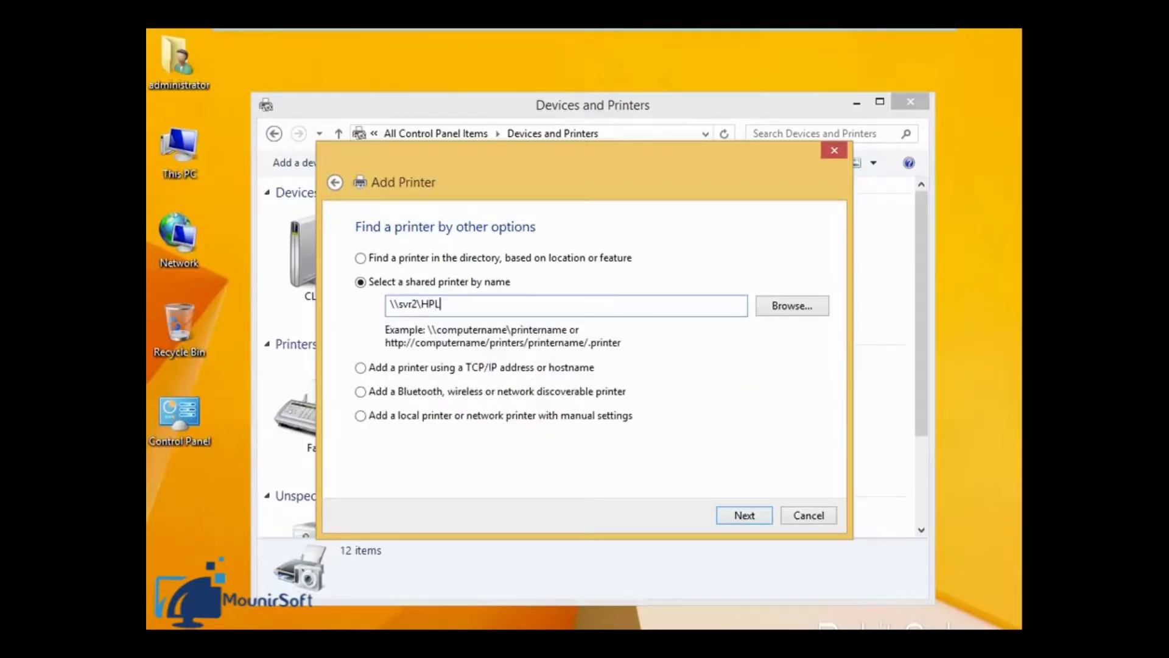
pyautogui.press('Left')
pyautogui.click(473, 305)
pyautogui.click(438, 303)
pyautogui.write('4350')
pyautogui.click(744, 515)
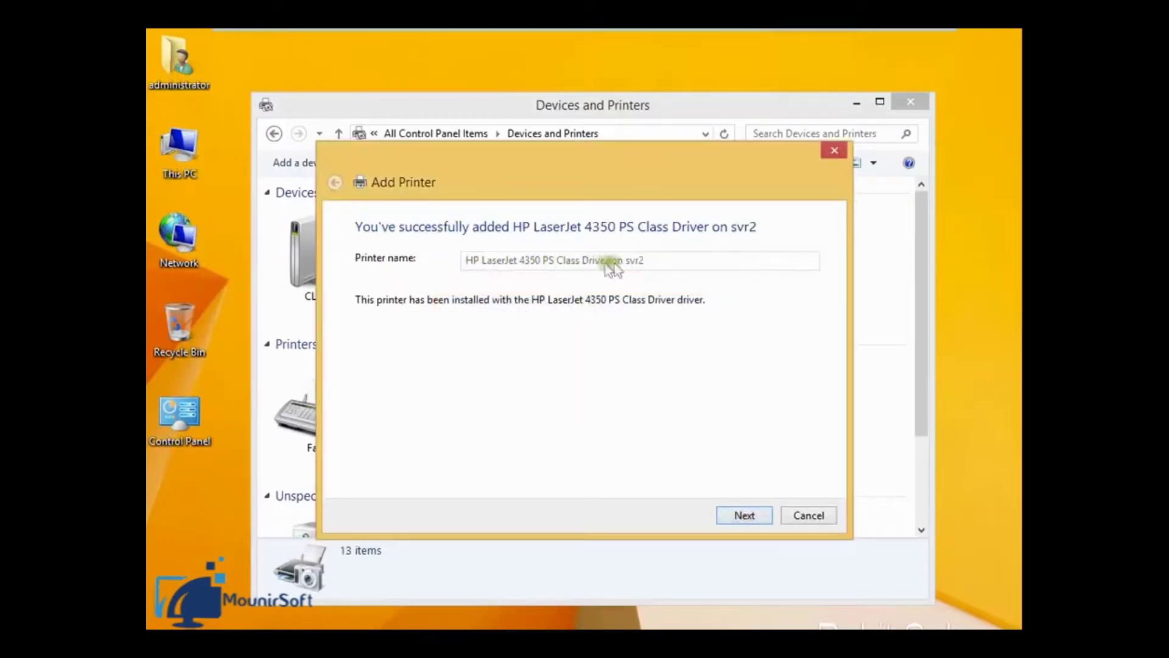
pyautogui.click(751, 514)
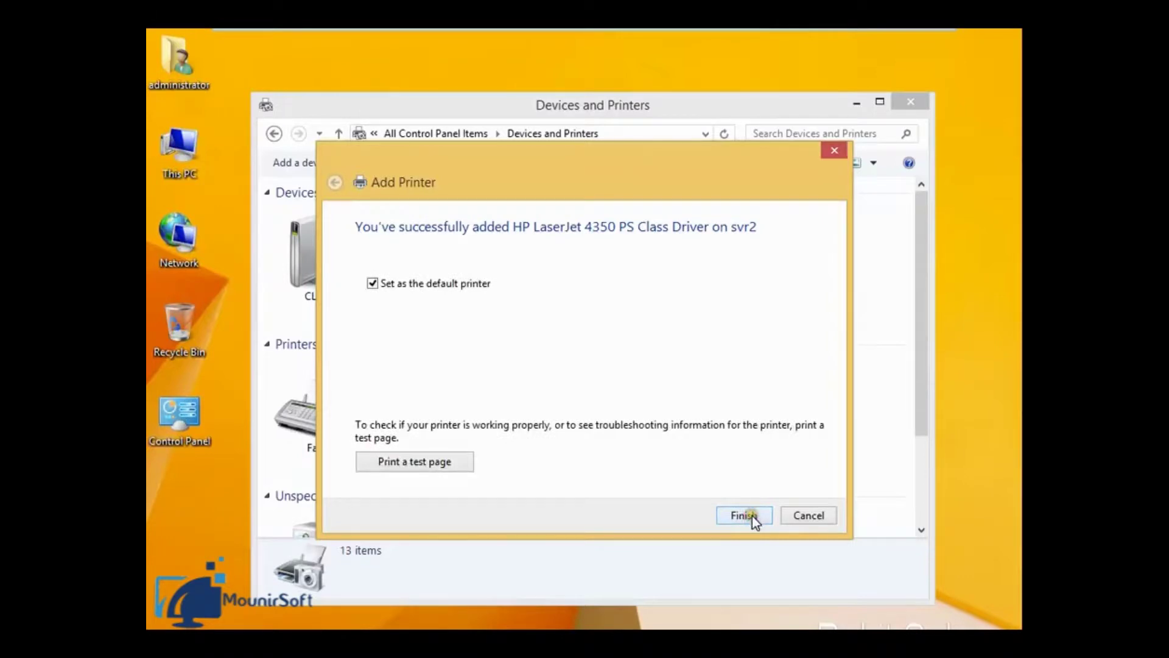
pyautogui.click(752, 515)
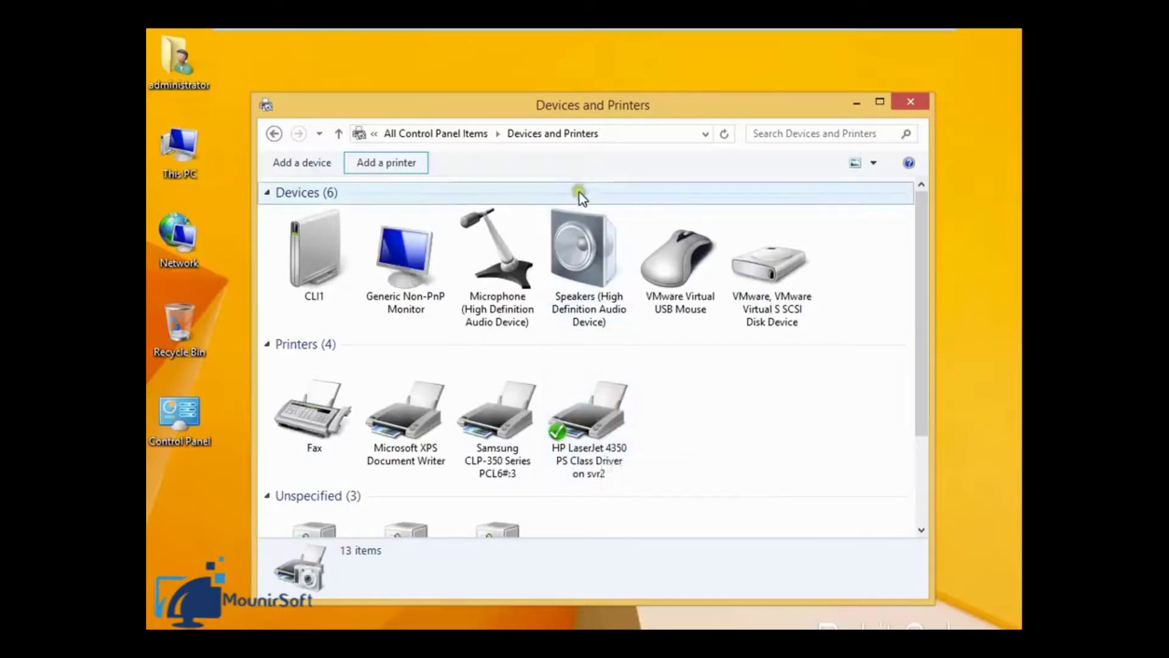
# - Switch back to the server machine, add the line "PRINTER INSTALL THROUGH TCP\IP PORT?" to the WordPad document, and minimize it
pyautogui.moveTo(610, 36)
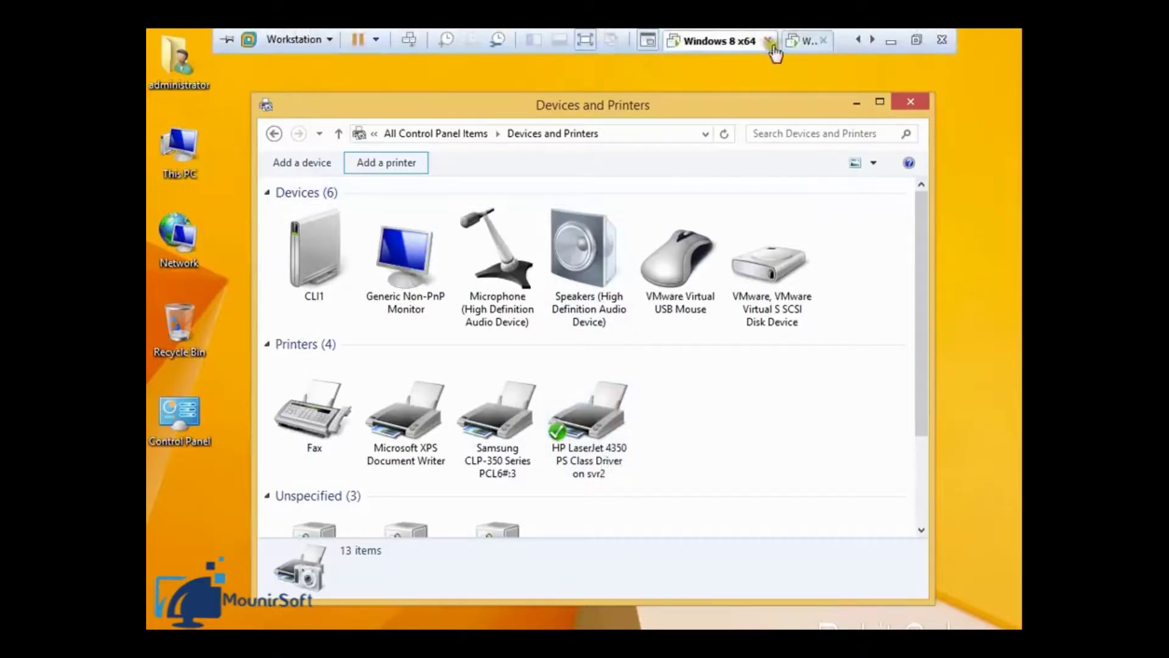
pyautogui.click(799, 40)
pyautogui.moveTo(631, 124)
pyautogui.mouseDown()
pyautogui.moveTo(645, 120)
pyautogui.moveTo(650, 133)
pyautogui.mouseUp()
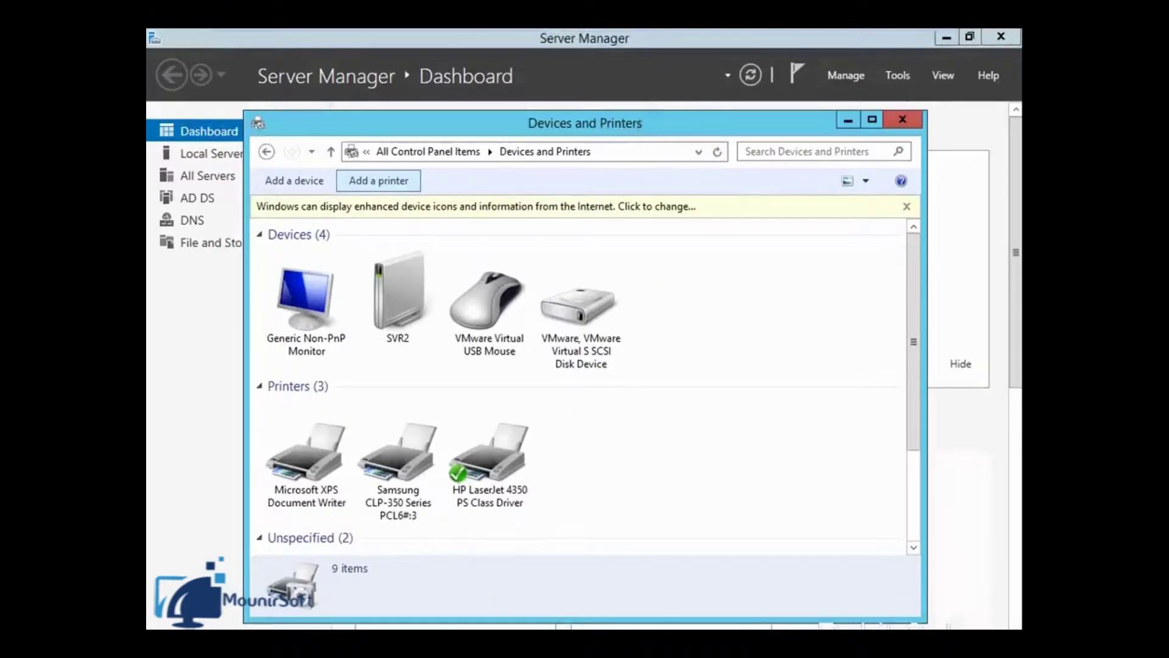
pyautogui.hotkey('alt', 'Tab')
pyautogui.press('Return')
pyautogui.write('PRINTER')
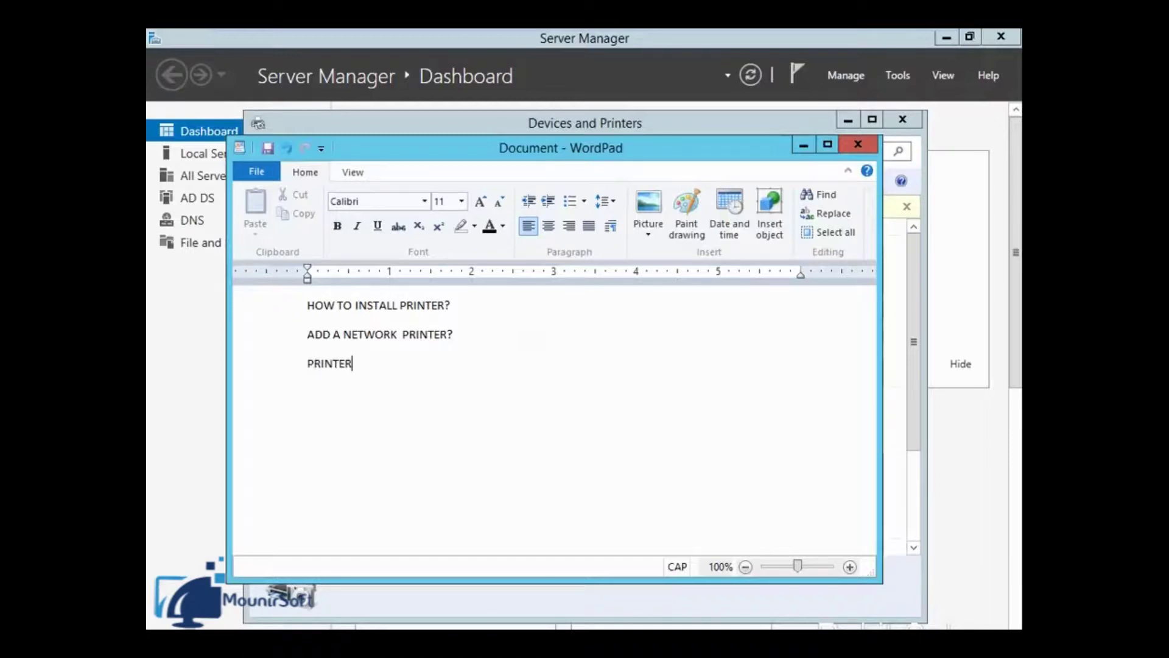
pyautogui.write(' INSTALL THROUGH ')
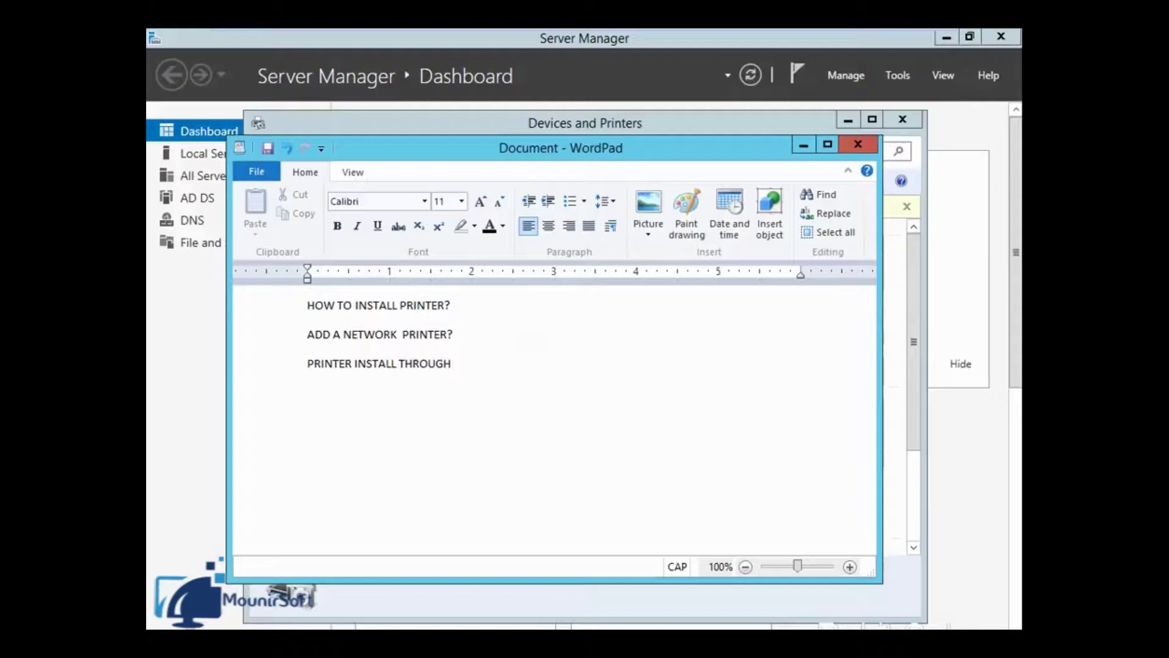
pyautogui.write('TCP\\IP PORT?')
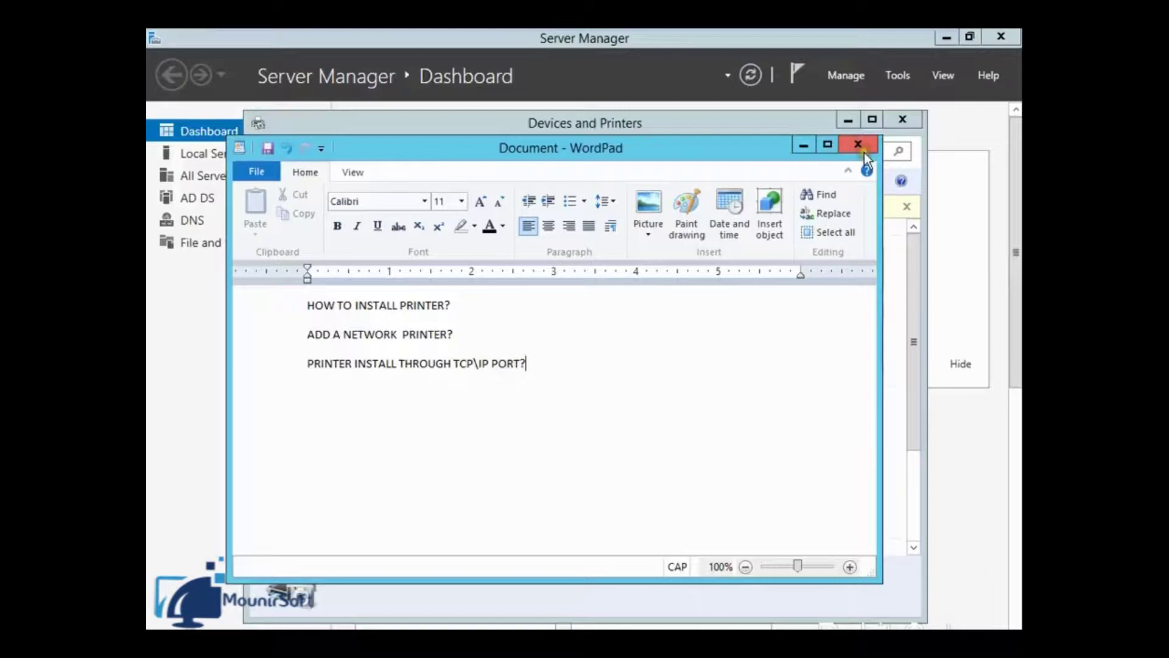
pyautogui.click(802, 145)
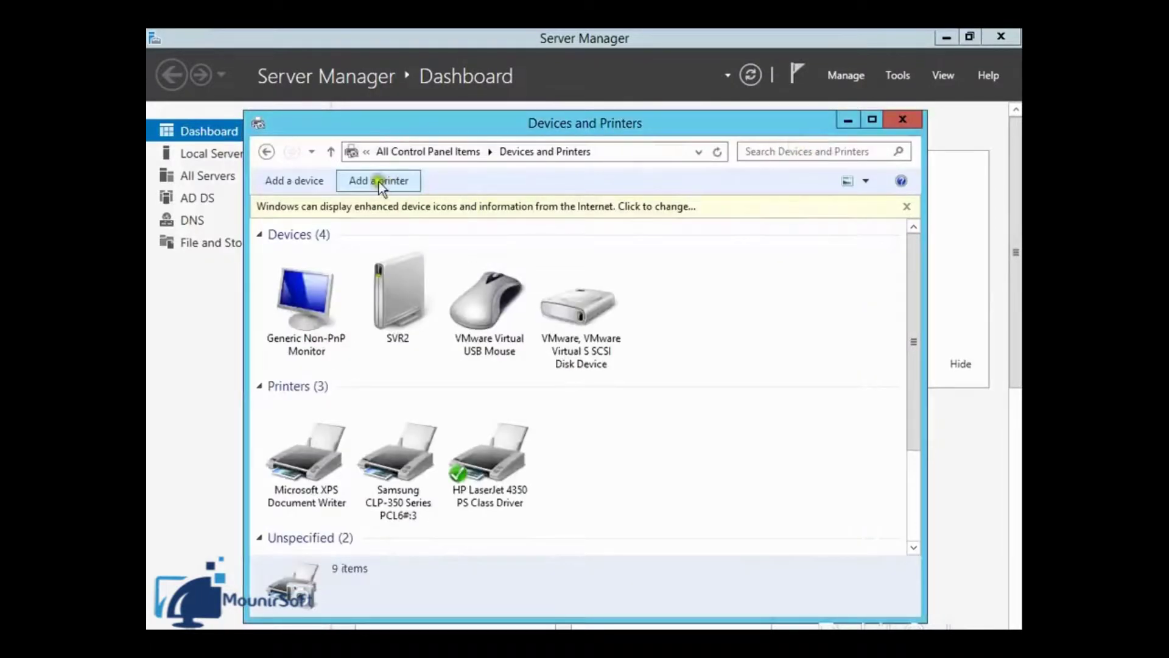
# - Start adding another printer on the server, choosing to add it using a TCP/IP address or hostname
pyautogui.click(381, 181)
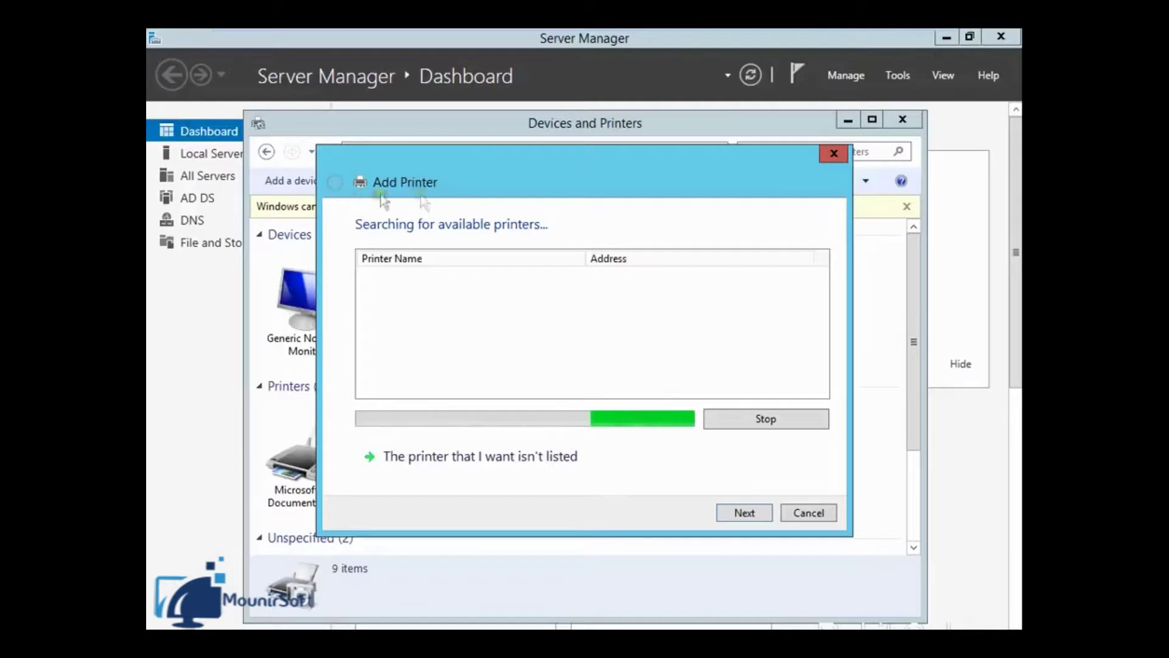
pyautogui.moveTo(537, 179); pyautogui.dragTo(480, 171)
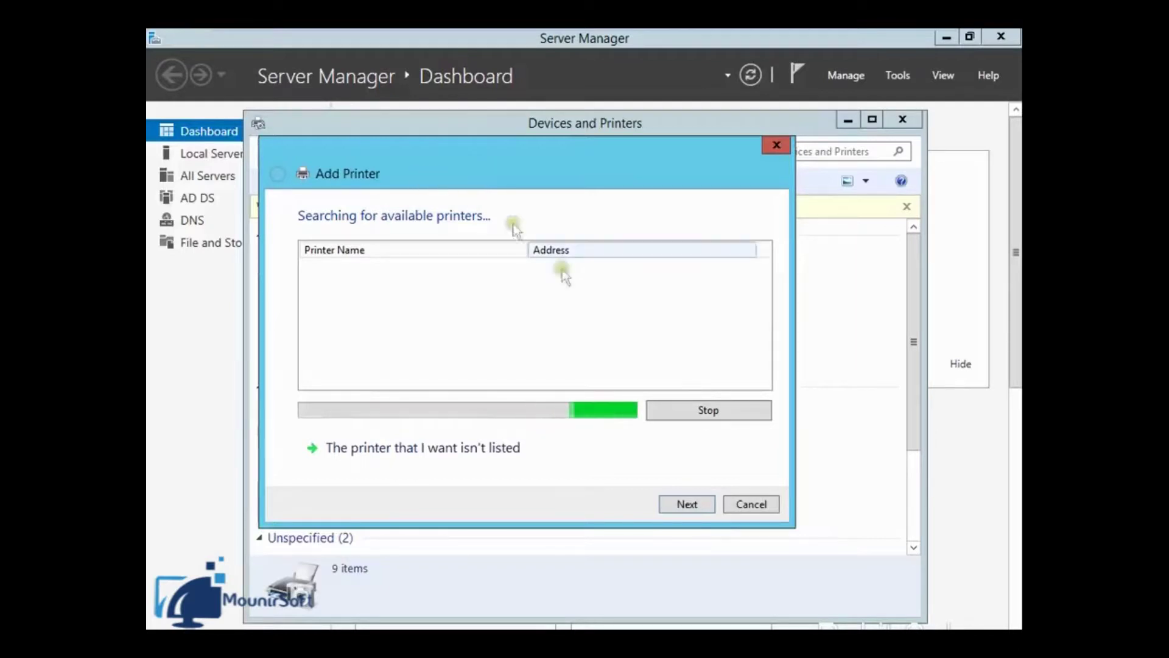
pyautogui.click(686, 503)
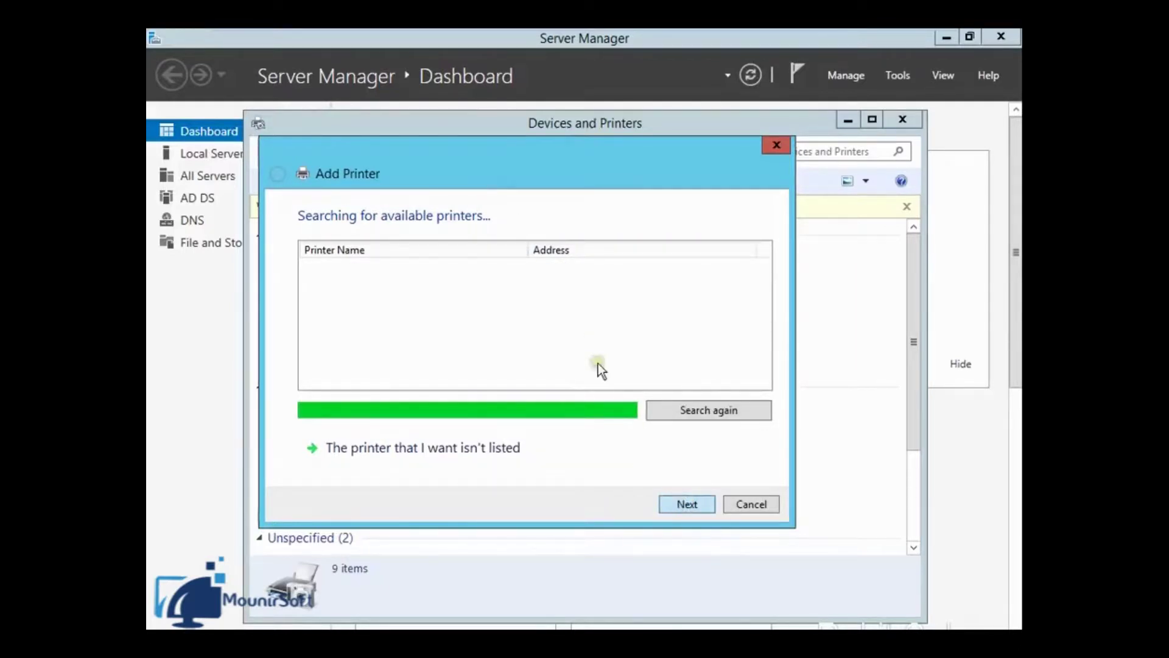
pyautogui.click(687, 503)
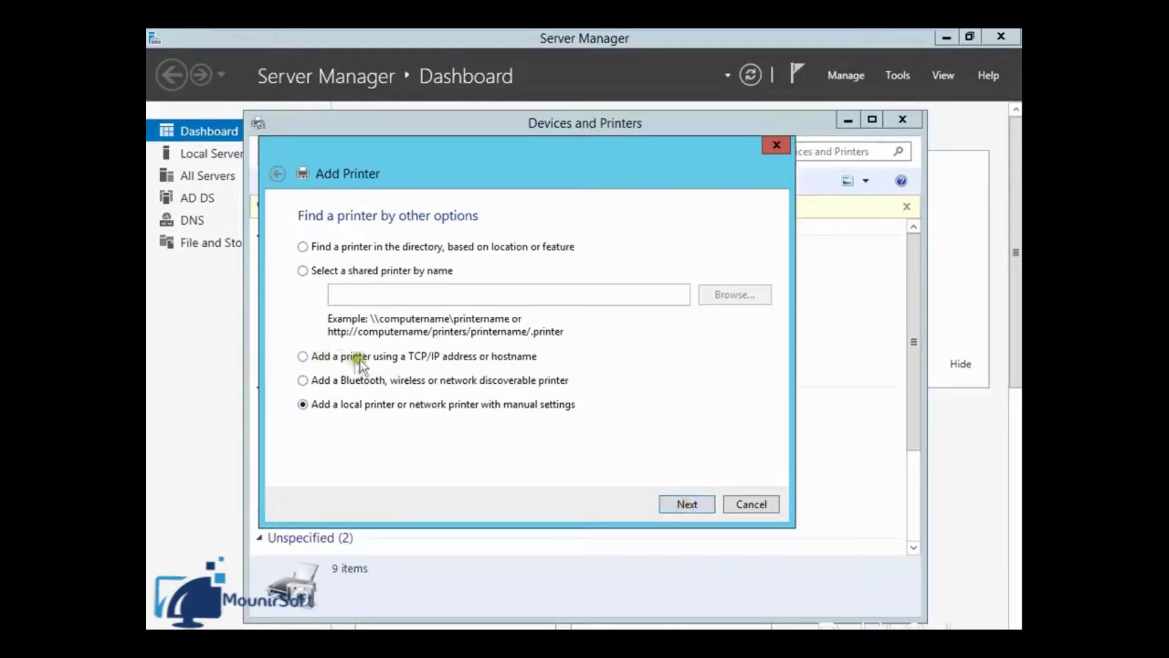
pyautogui.click(326, 359)
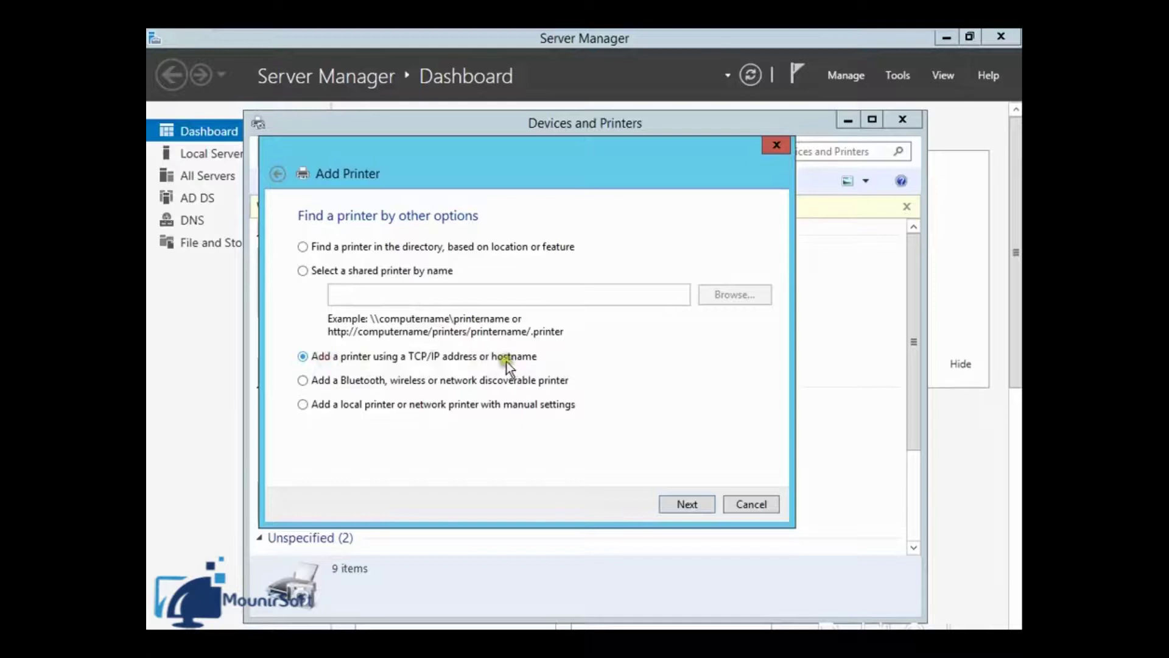
pyautogui.moveTo(516, 166); pyautogui.dragTo(565, 165)
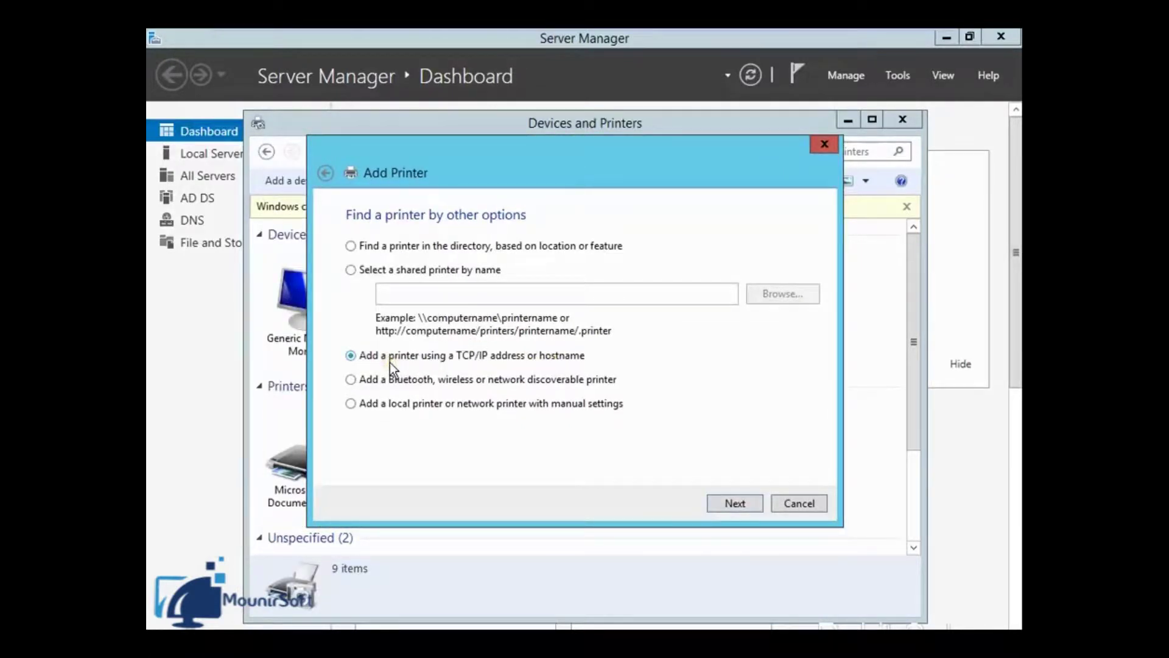
pyautogui.click(410, 360)
pyautogui.click(737, 503)
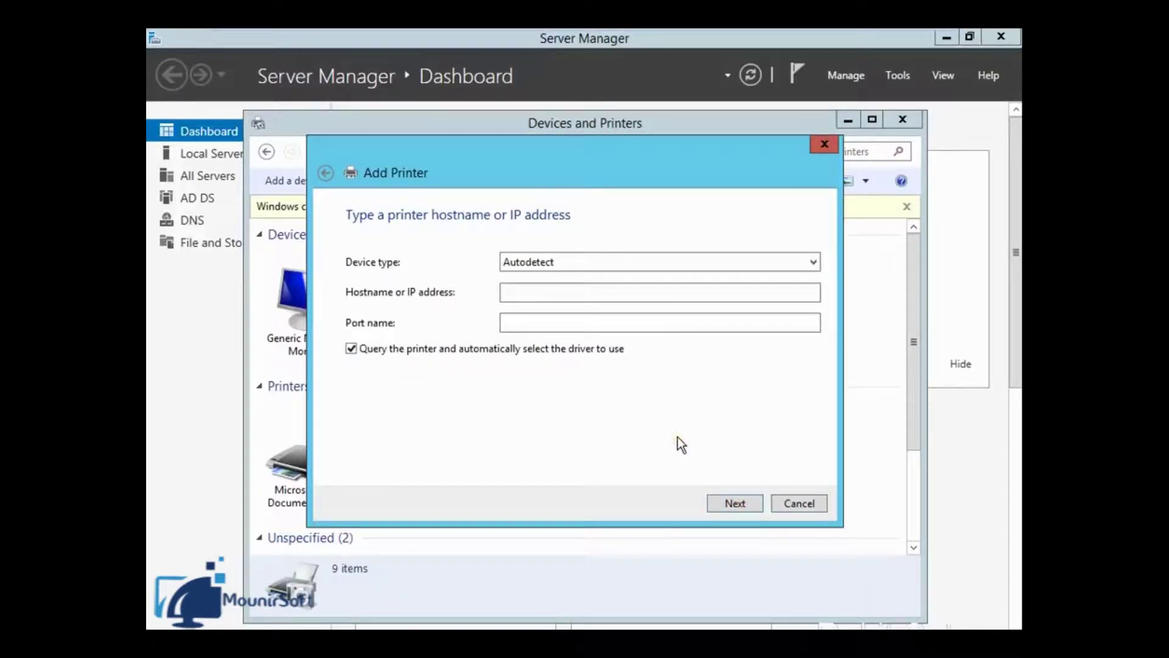
# - Keep the device type on Autodetect, set the printer's hostname or IP address to 33.0.0.6, and continue to device detection
pyautogui.click(814, 261)
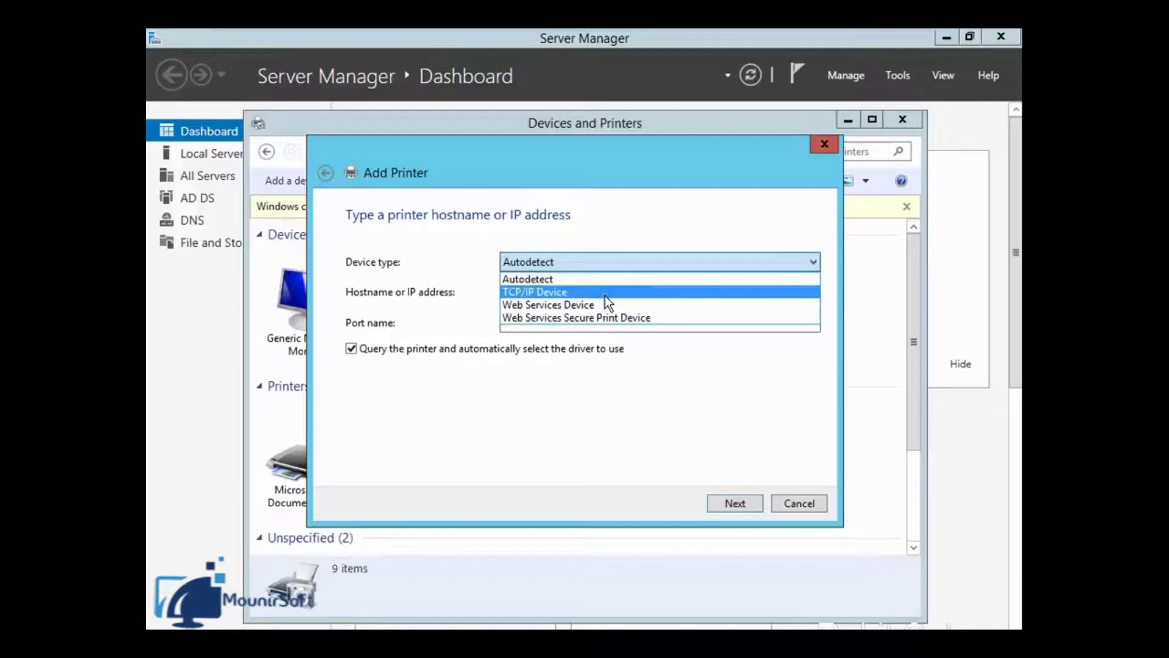
pyautogui.click(550, 399)
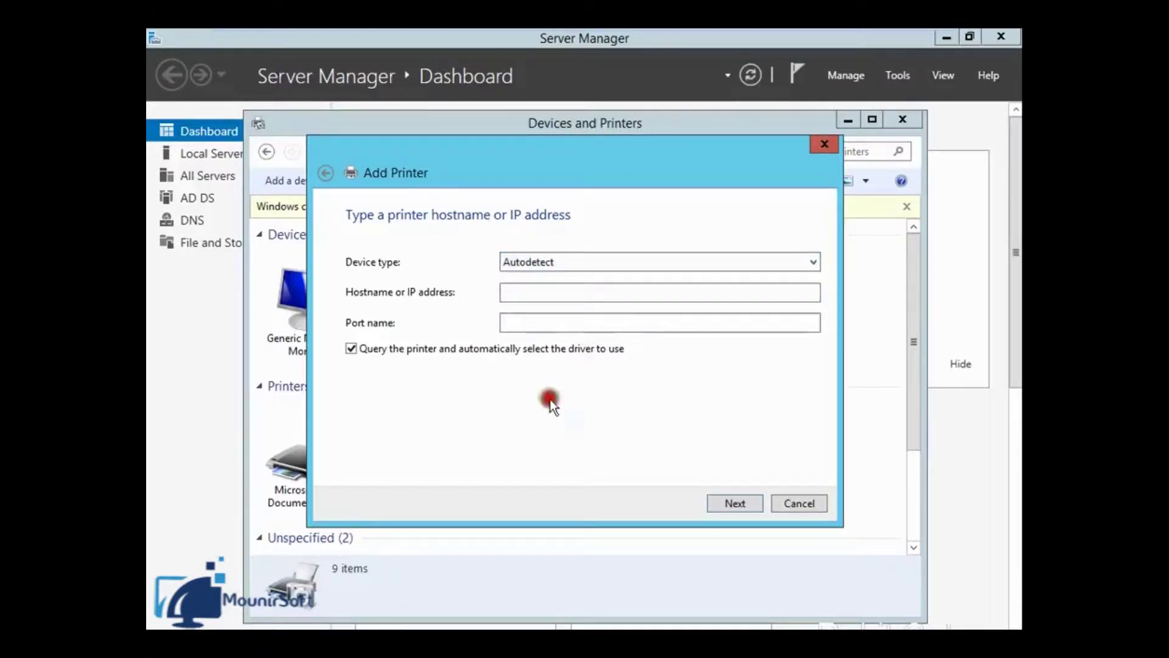
pyautogui.click(538, 292)
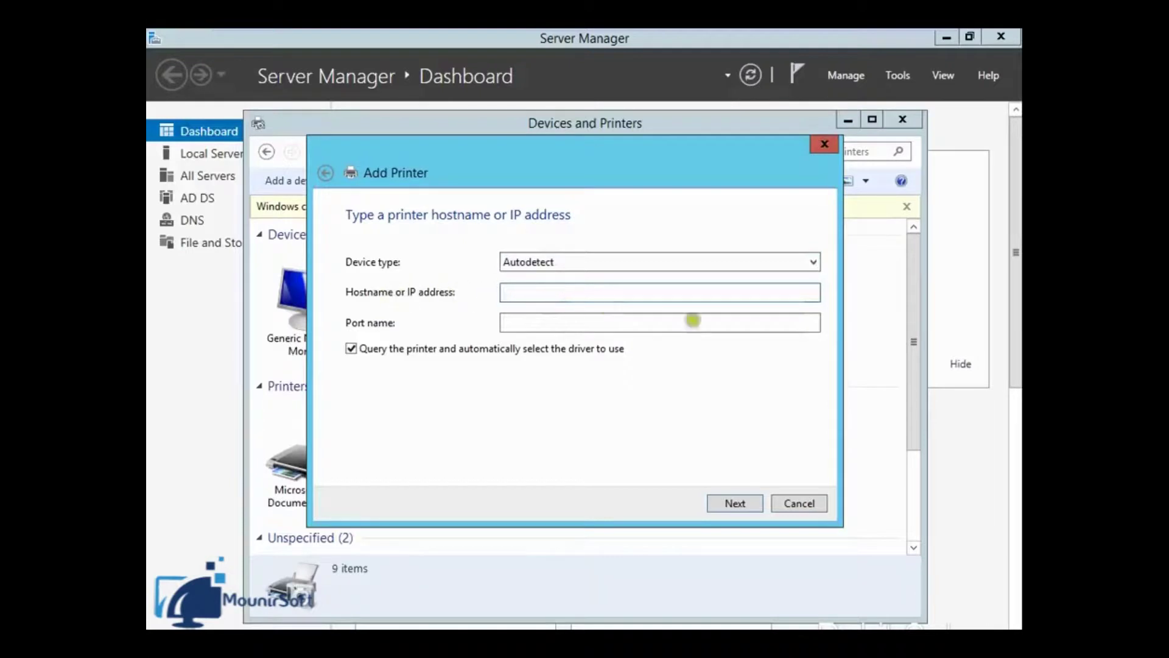
pyautogui.write('33.0.0.')
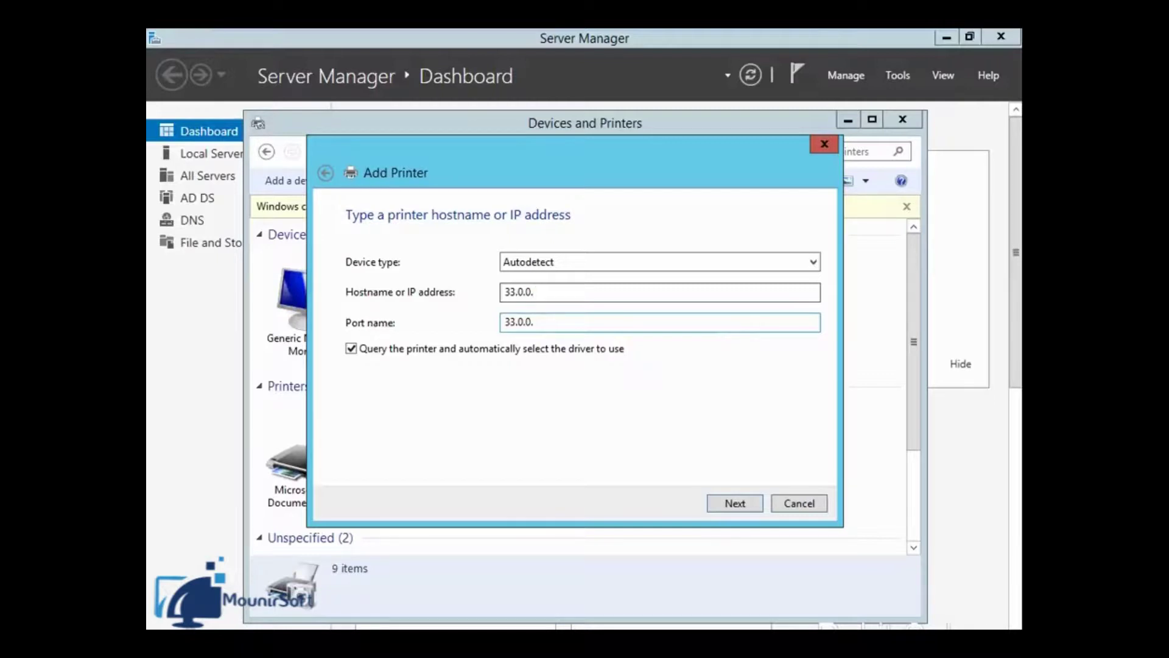
pyautogui.write('6')
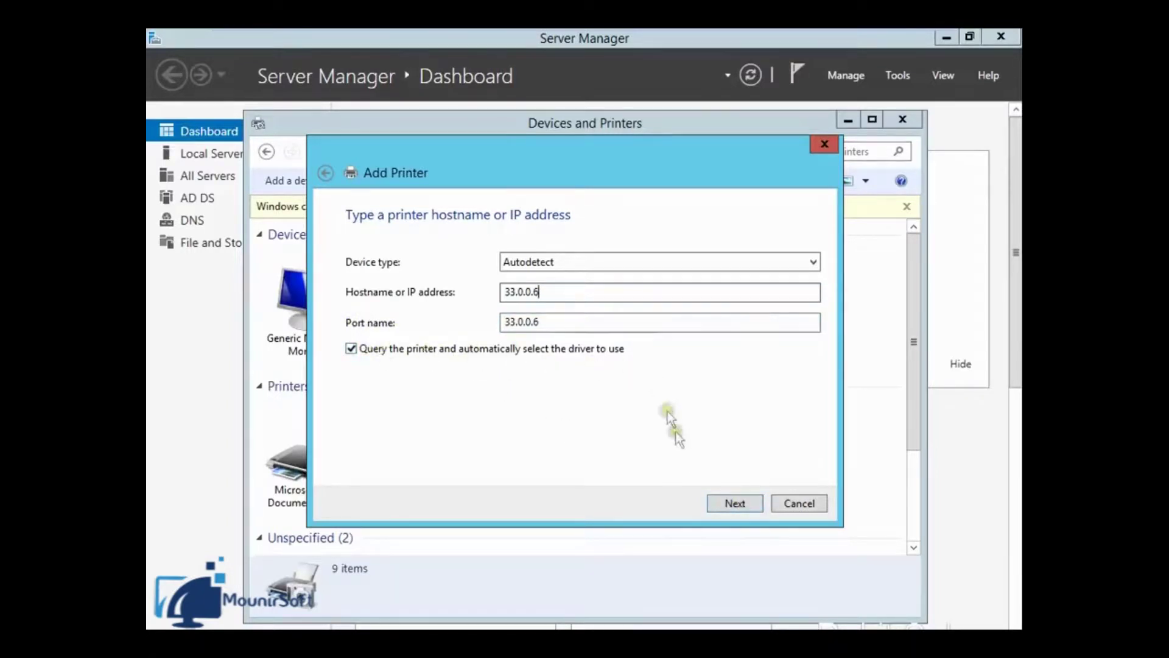
pyautogui.click(737, 505)
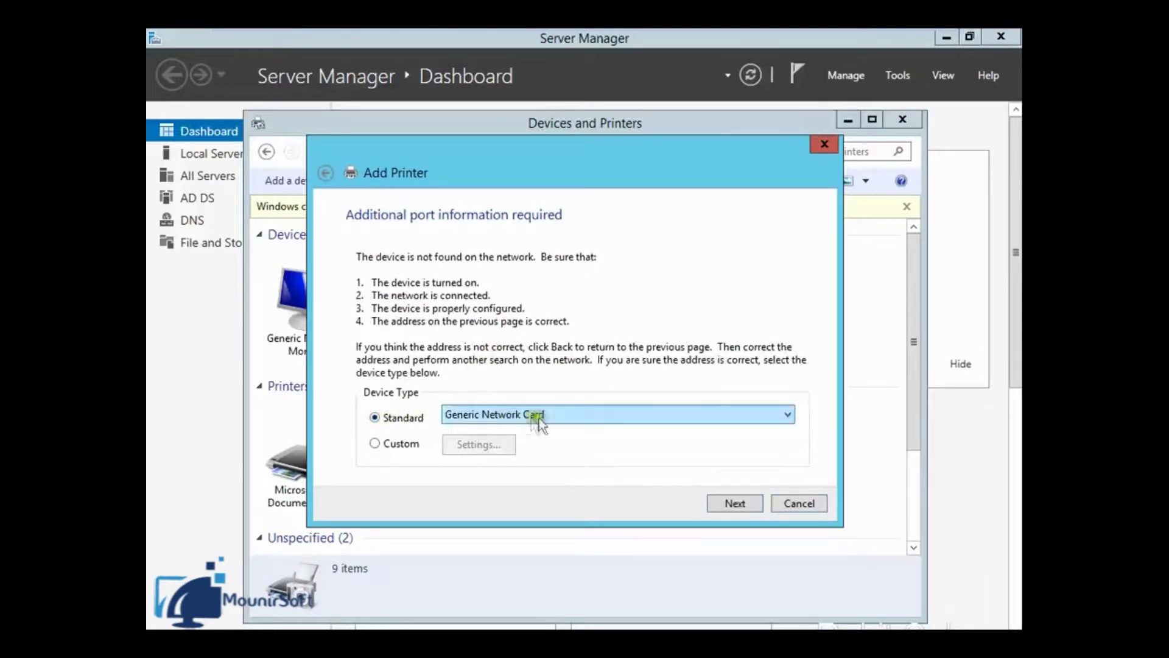
# - Review the standard device types, keep Generic Network Card for the TCP/IP port, and continue to driver detection
pyautogui.click(776, 413)
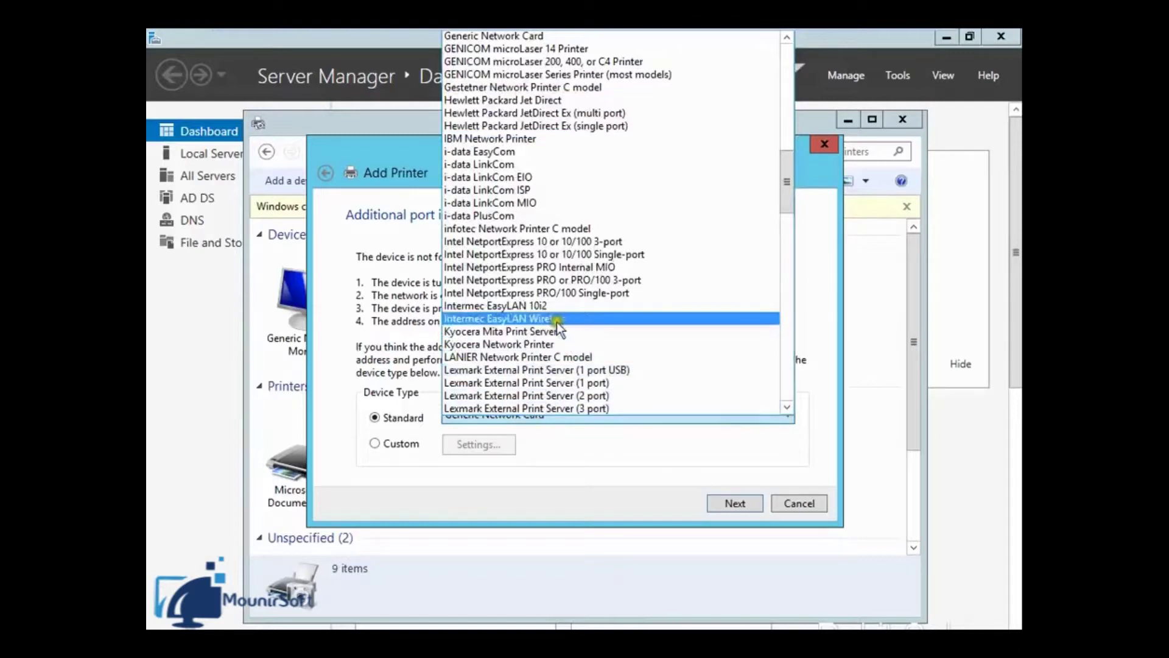
pyautogui.moveTo(788, 188); pyautogui.dragTo(779, 94)
pyautogui.click(586, 457)
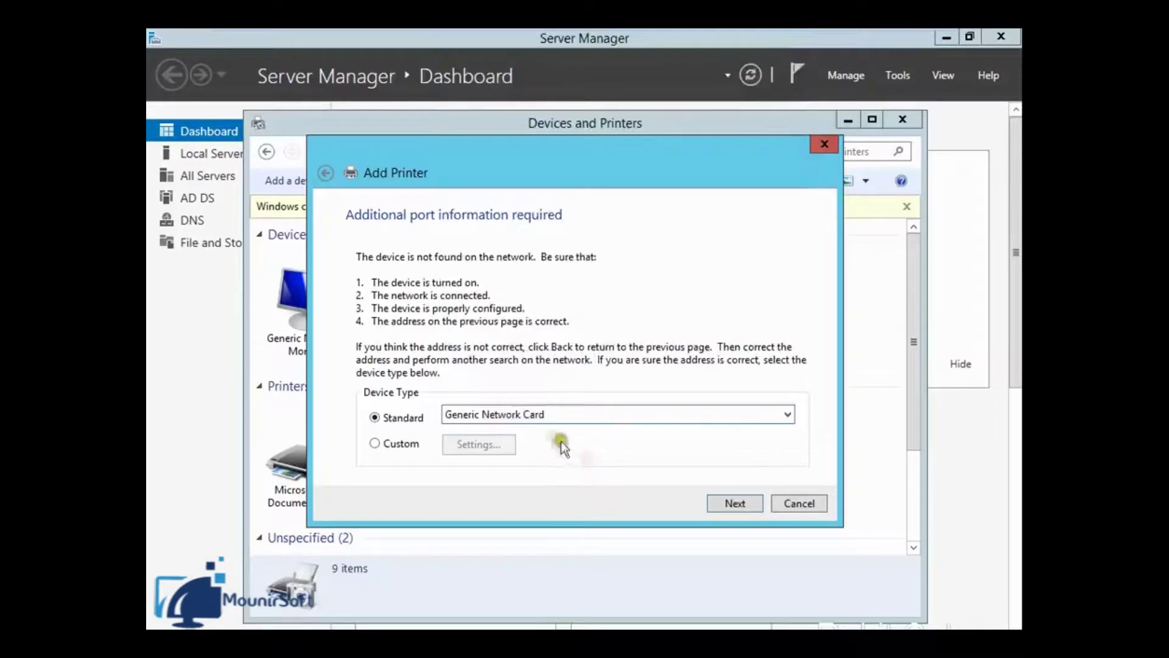
pyautogui.click(740, 503)
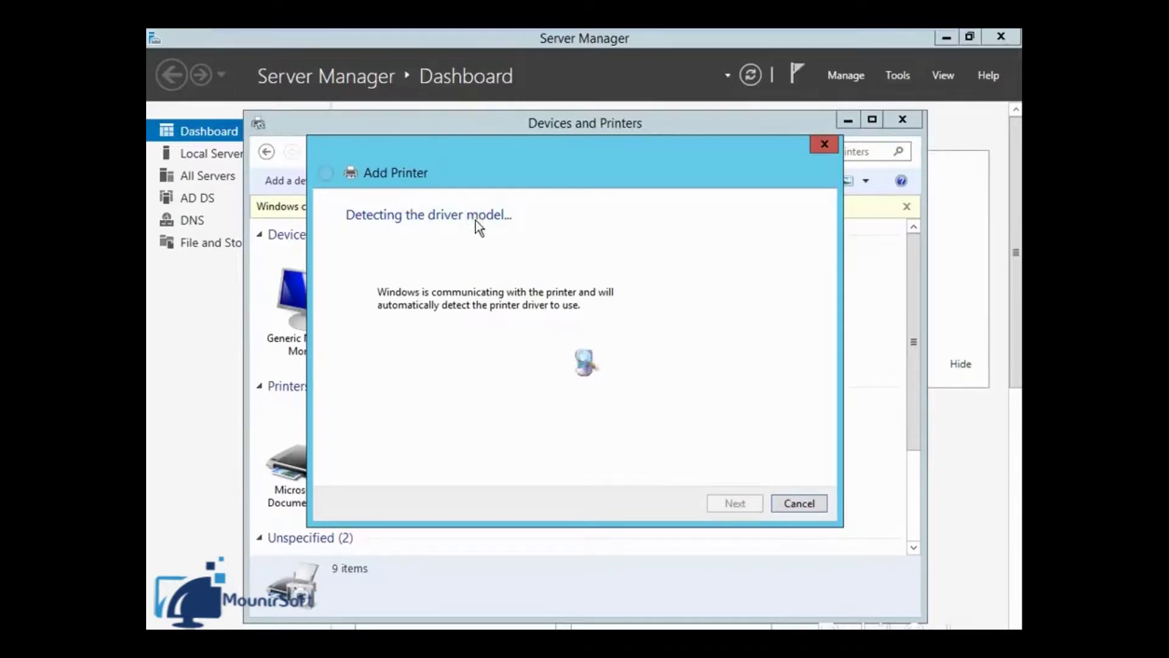
pyautogui.moveTo(561, 183); pyautogui.dragTo(577, 183)
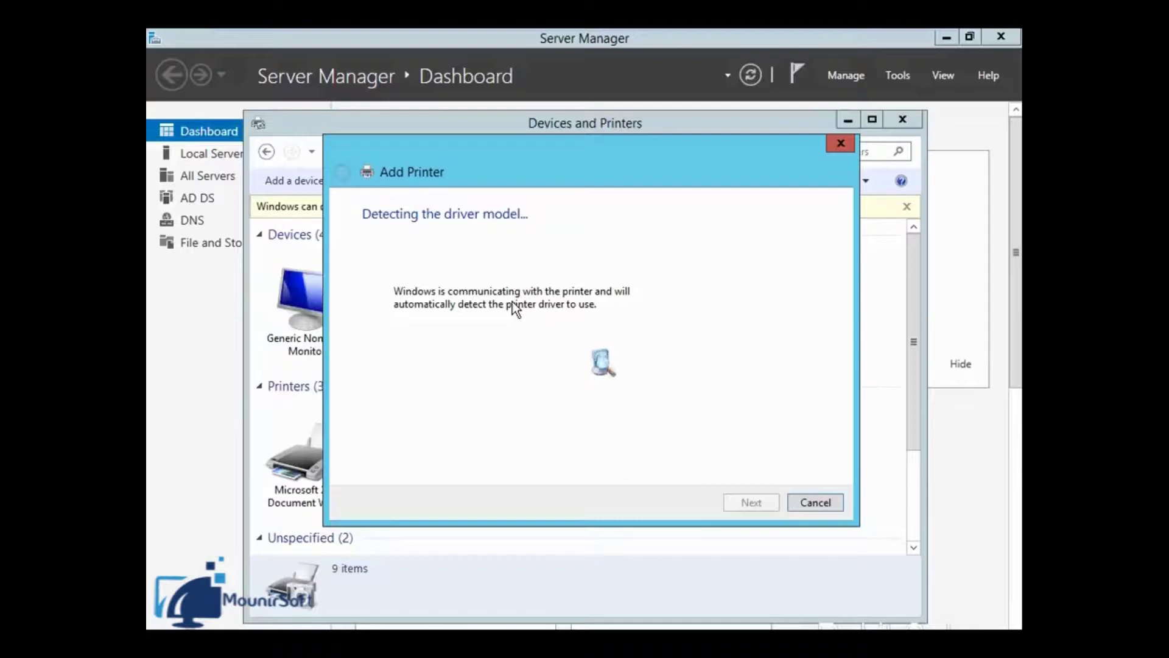
pyautogui.moveTo(523, 156); pyautogui.dragTo(510, 172)
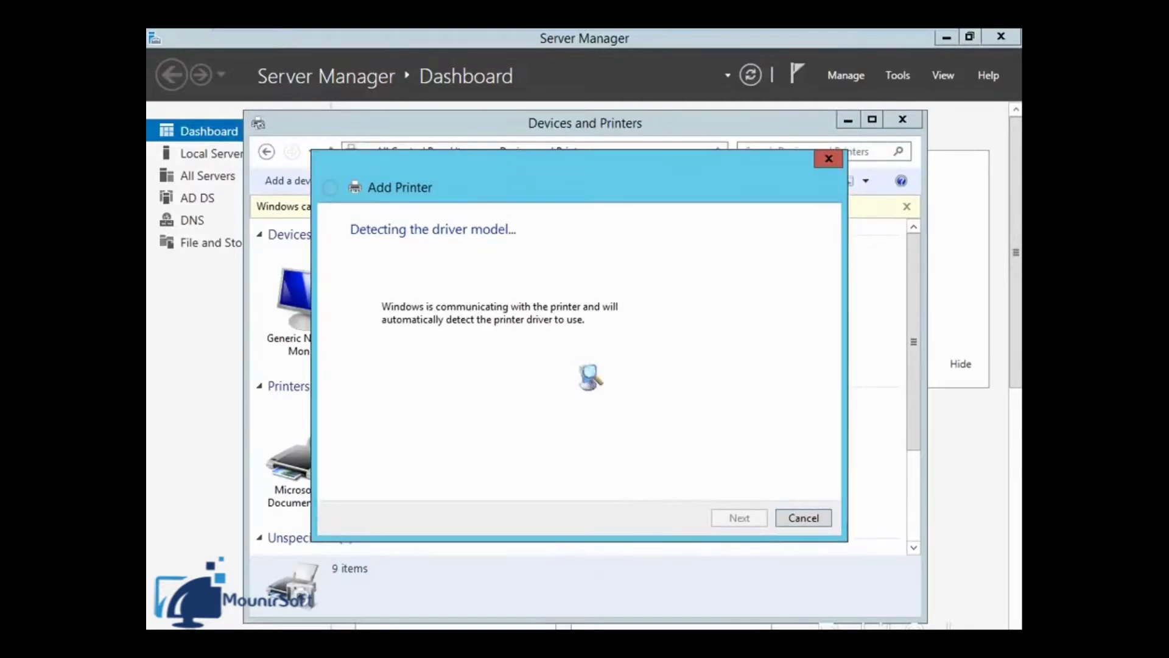
pyautogui.moveTo(519, 178)
pyautogui.mouseDown()
pyautogui.moveTo(561, 224)
pyautogui.moveTo(522, 192)
pyautogui.mouseUp()
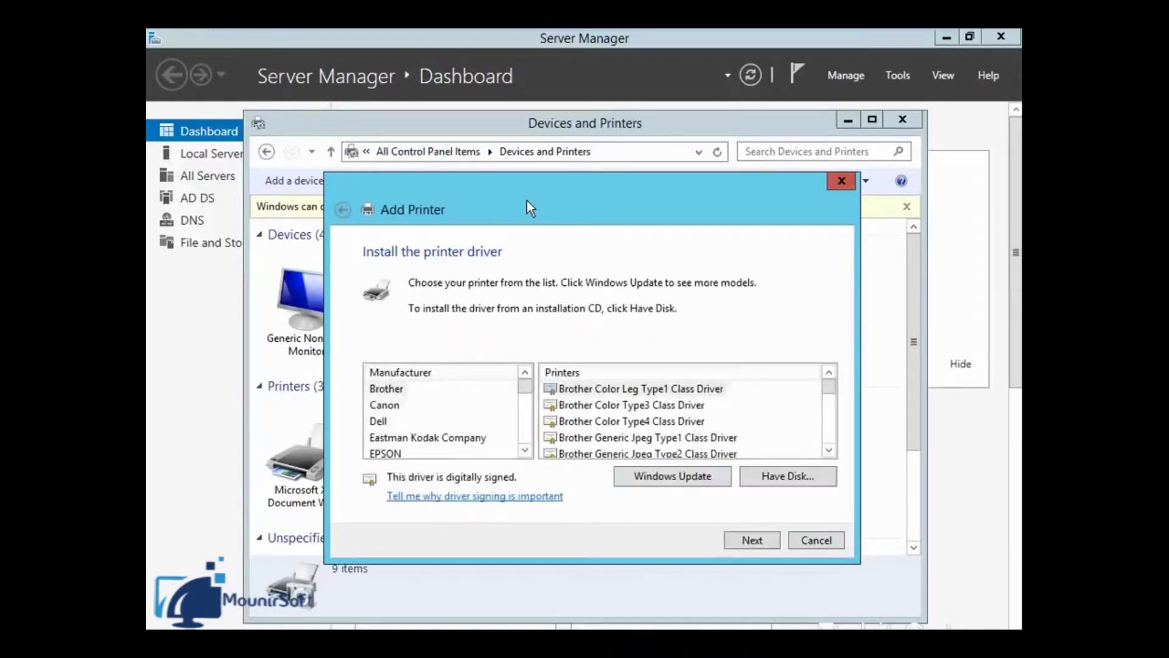
# - Choose Samsung as the manufacturer and Samsung B/W Laser PS Class Driver as the printer driver, and continue to naming
pyautogui.moveTo(524, 387); pyautogui.dragTo(524, 427)
pyautogui.click(420, 405)
pyautogui.click(673, 418)
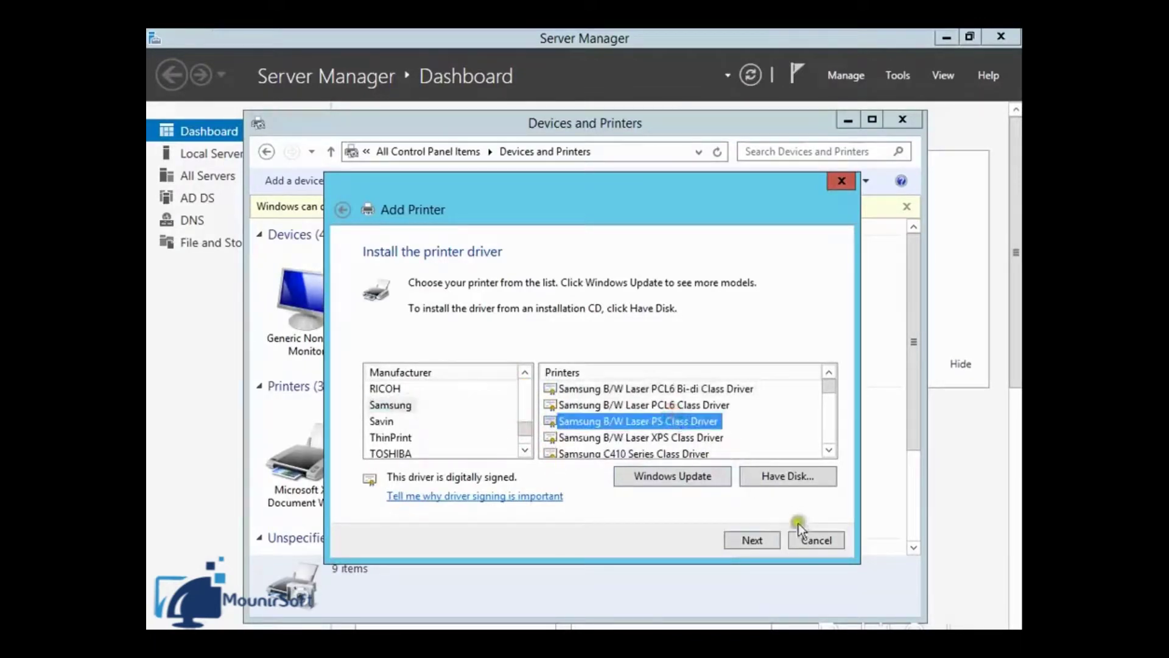
pyautogui.click(765, 533)
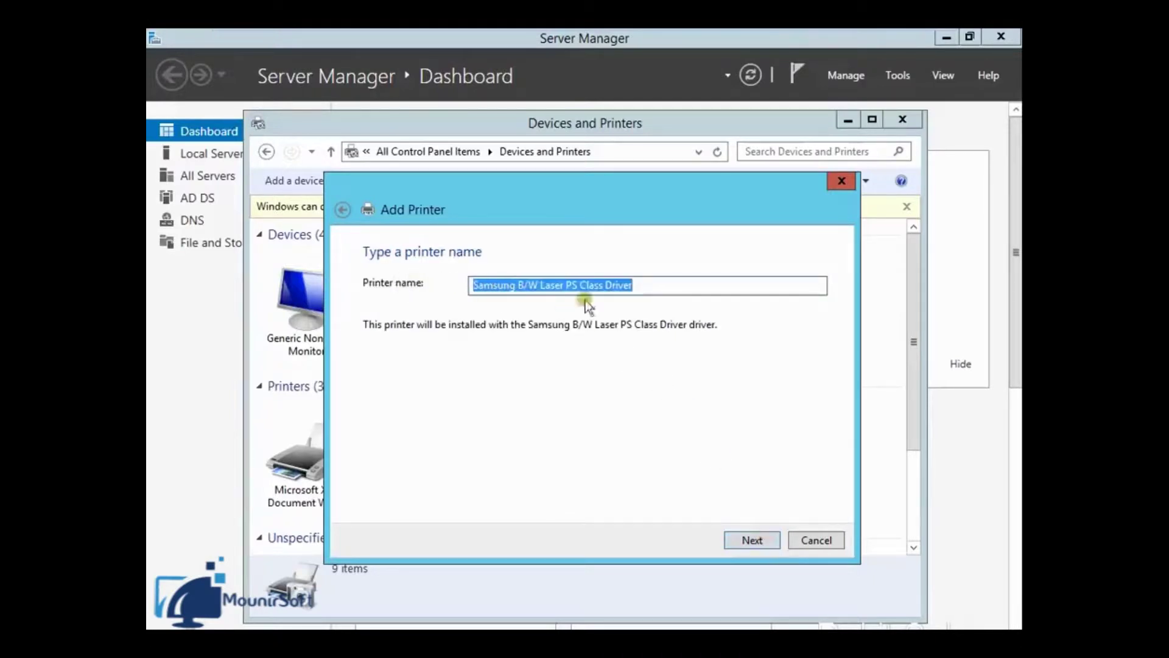
# - Keep the suggested printer name, leave the printer unshared, and finish adding it as the default printer
pyautogui.click(744, 539)
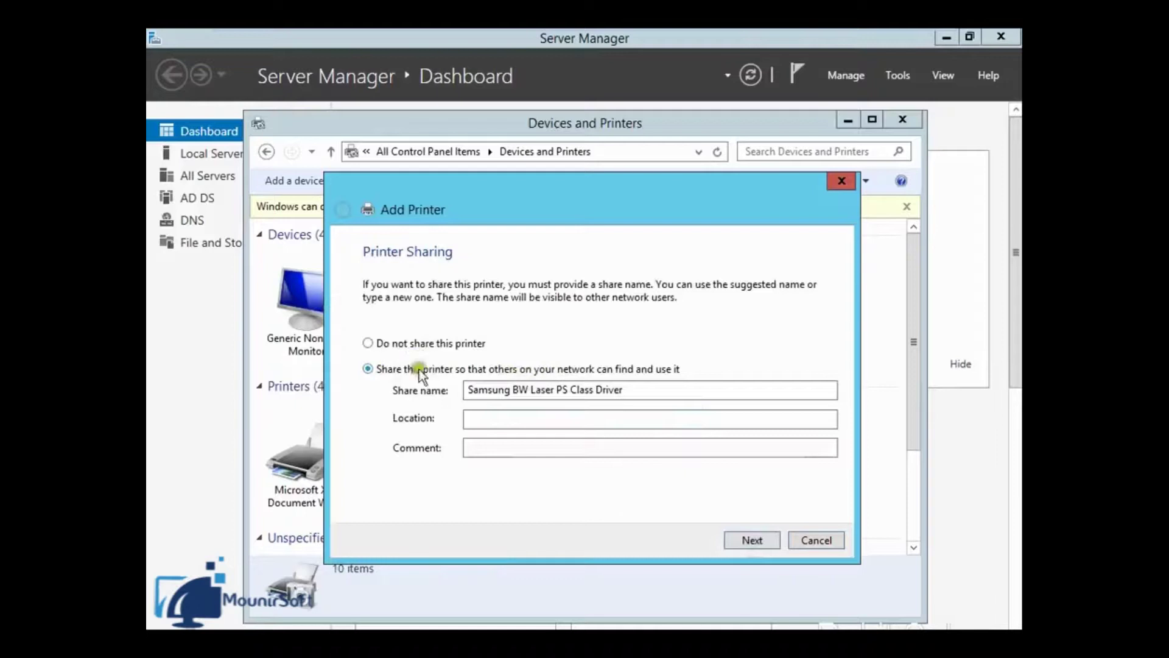
pyautogui.click(399, 349)
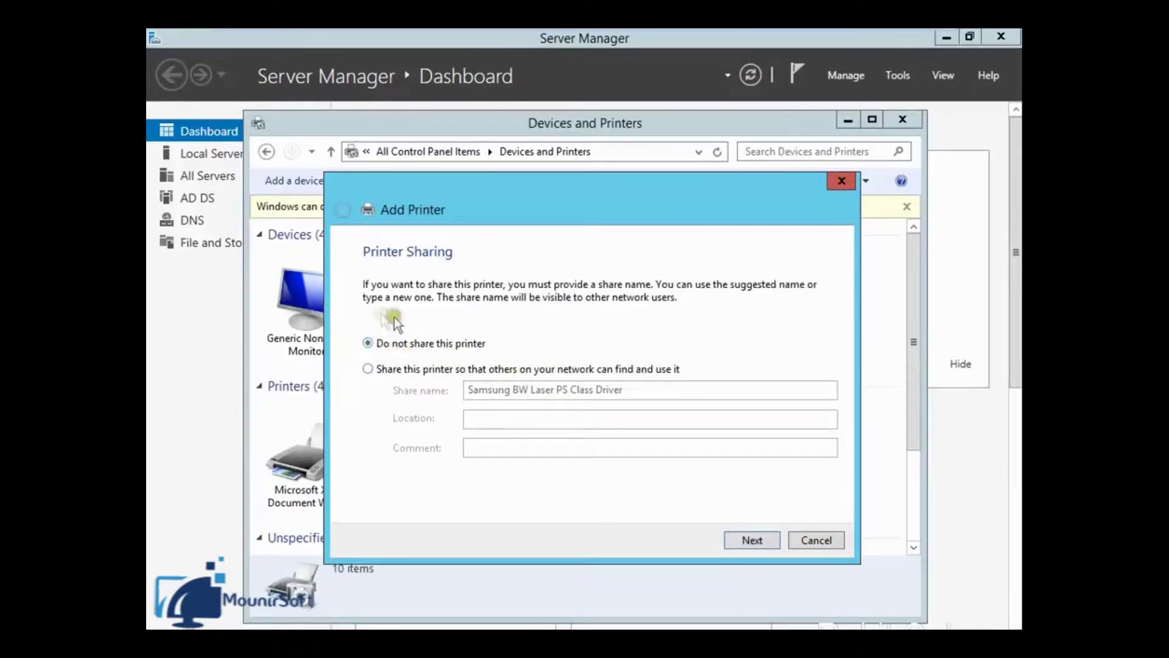
pyautogui.click(754, 538)
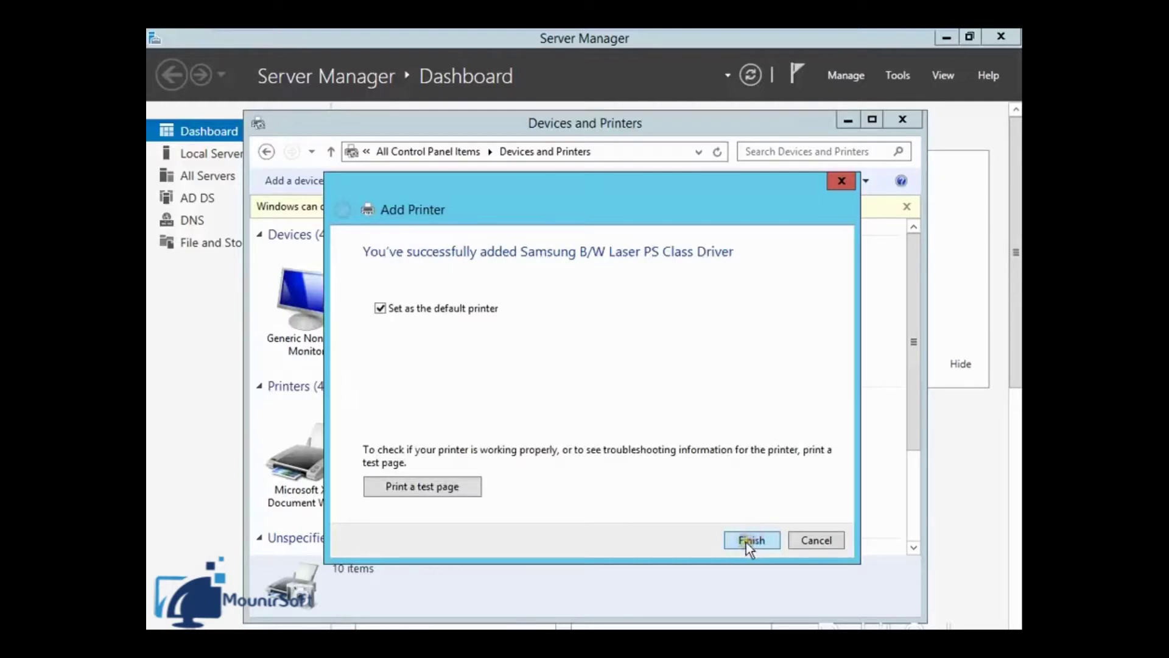
pyautogui.click(750, 541)
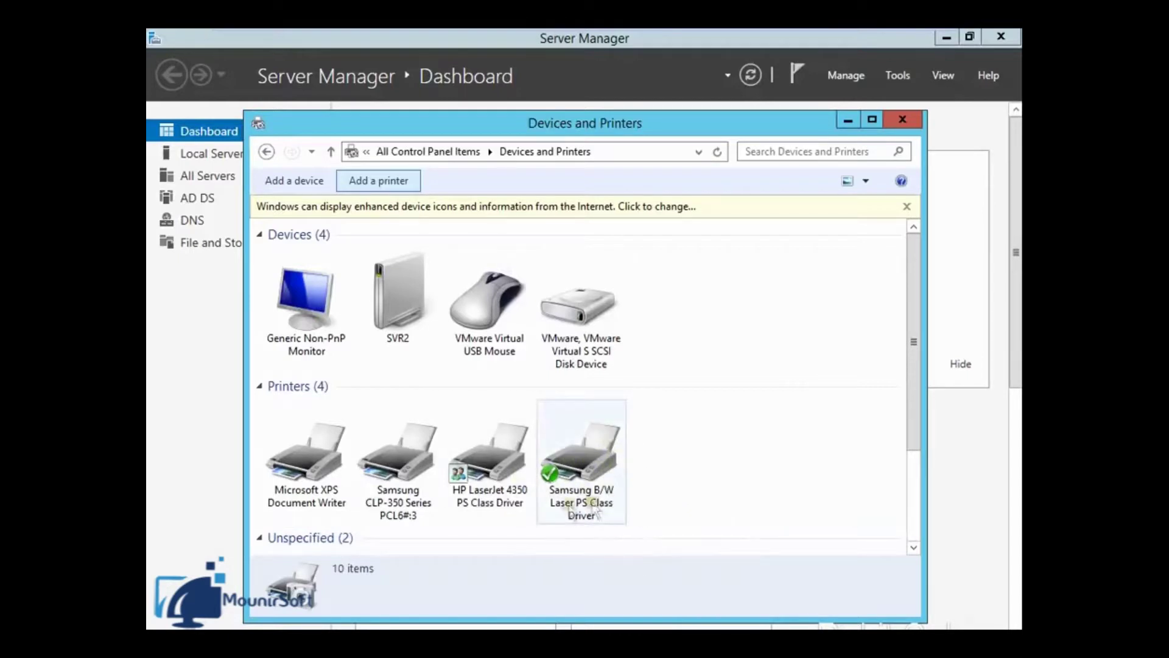
# - Examine the port assignment in the printer properties of the Samsung B/W Laser PS Class Driver, and close them without changes
pyautogui.moveTo(602, 515)
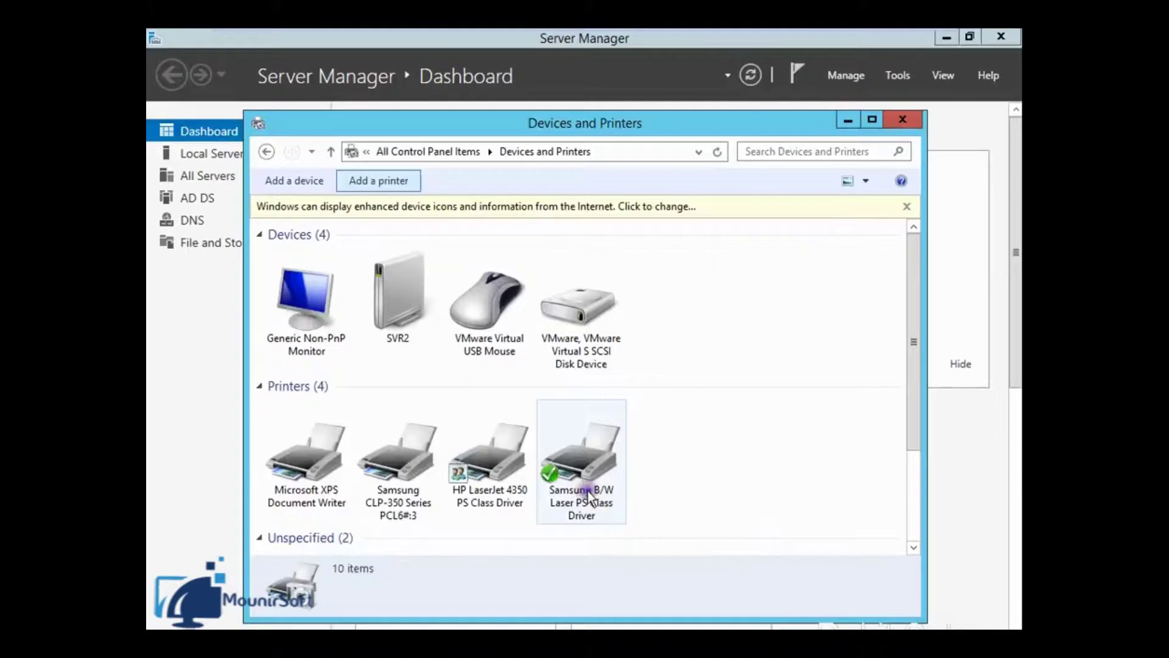
pyautogui.doubleClick(592, 451)
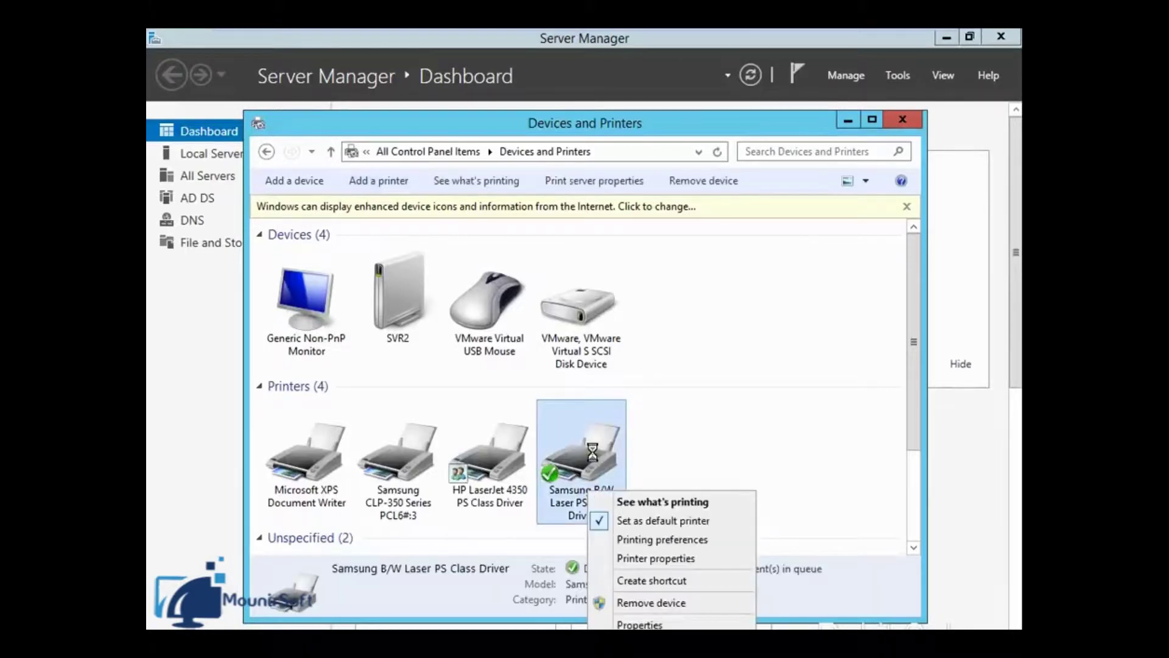
pyautogui.click(650, 559)
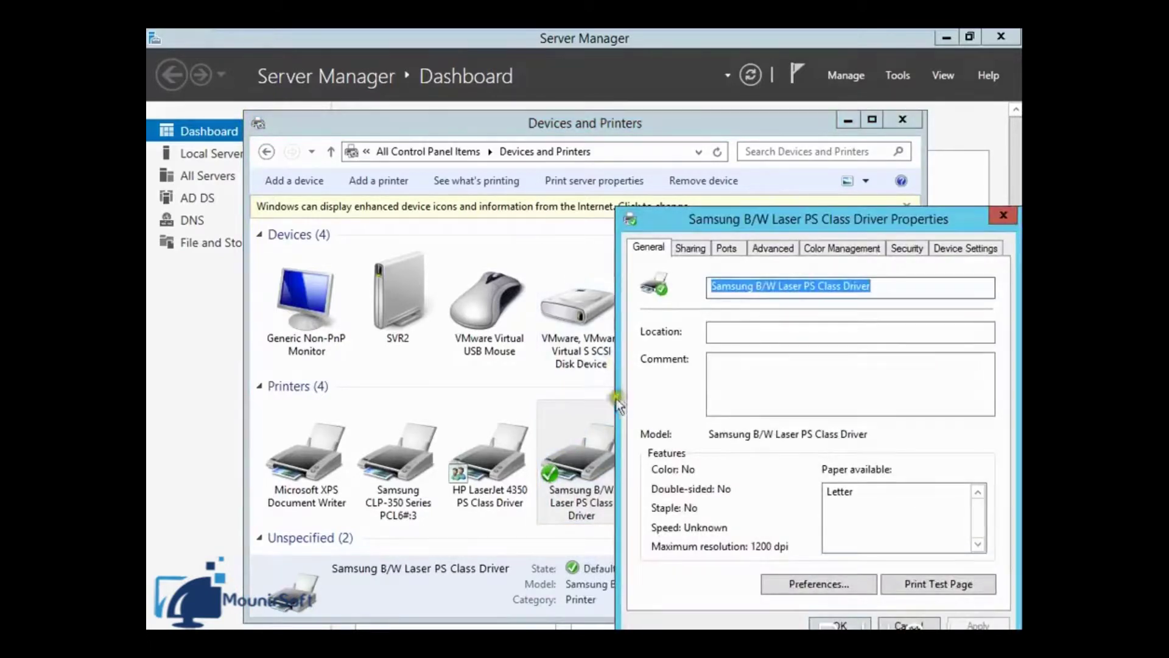
pyautogui.click(782, 218)
pyautogui.moveTo(783, 218); pyautogui.dragTo(635, 178)
pyautogui.click(579, 207)
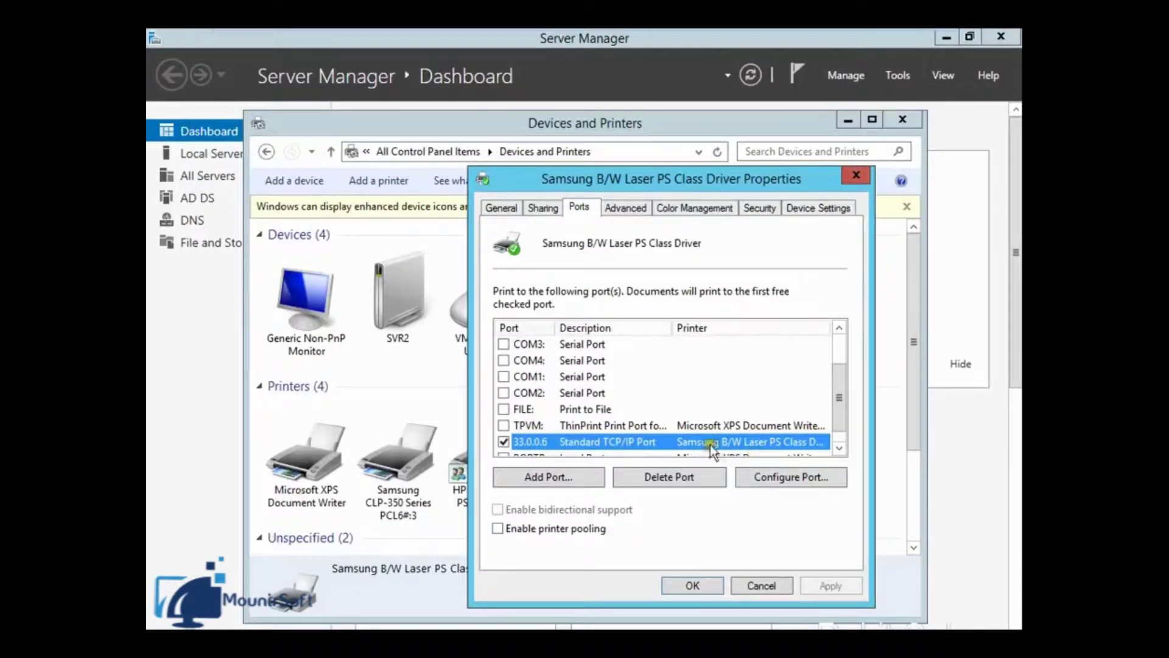
pyautogui.click(761, 586)
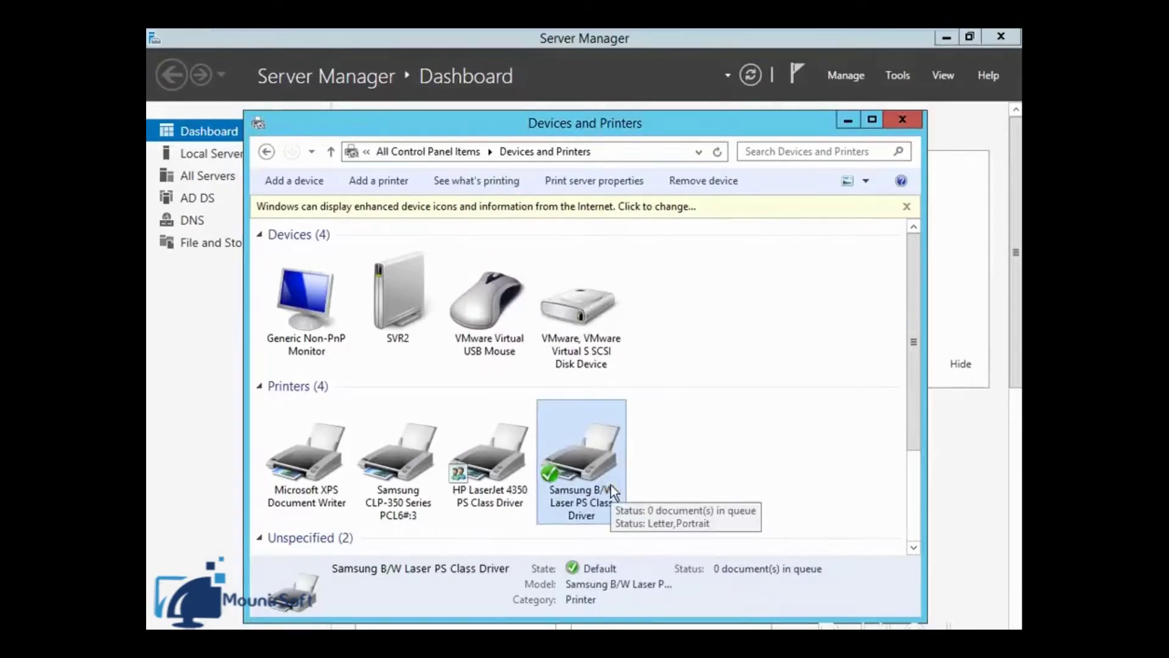
# - Close the Devices and Printers window to return to the Server Manager dashboard
pyautogui.moveTo(697, 125); pyautogui.dragTo(754, 129)
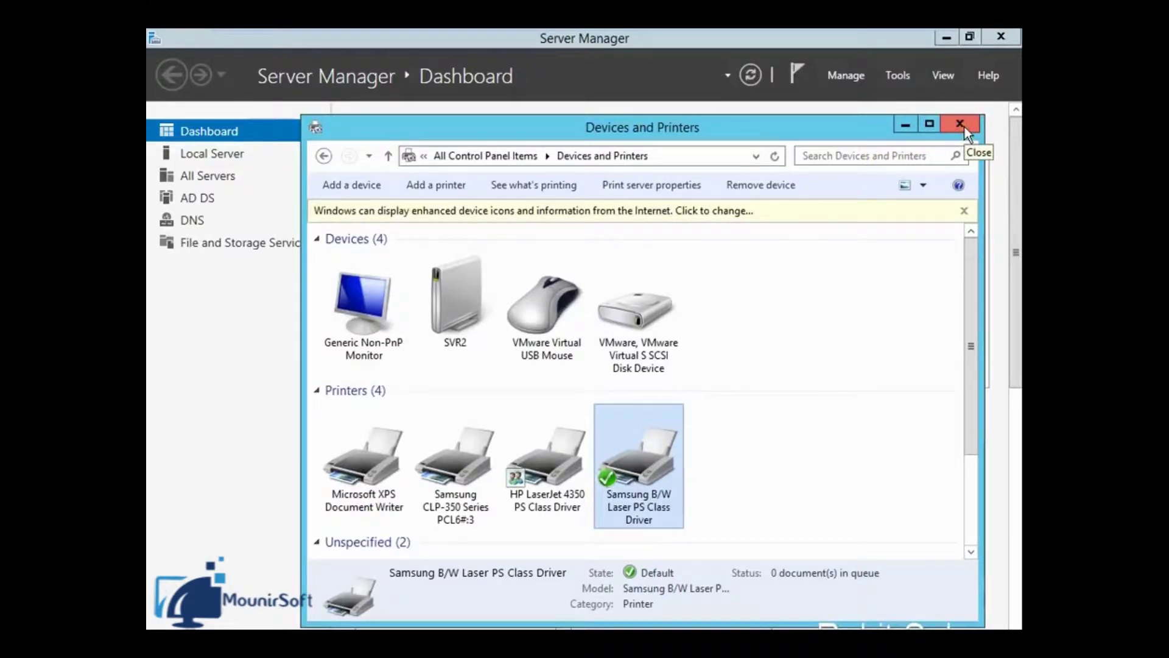
pyautogui.click(965, 127)
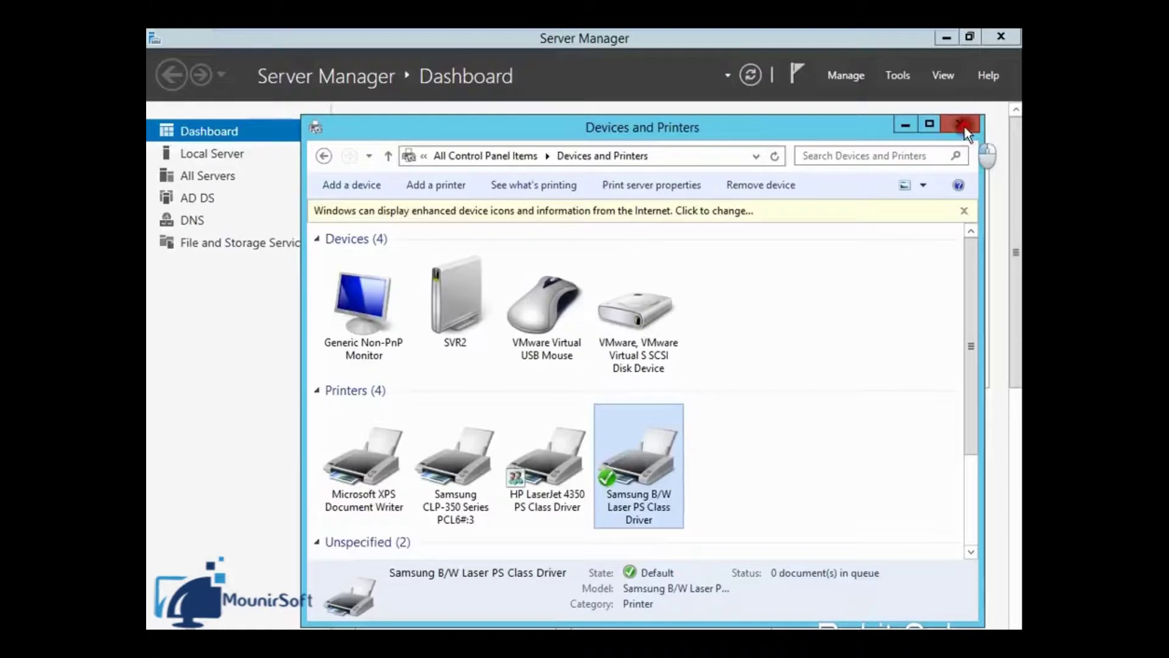
pyautogui.click(961, 126)
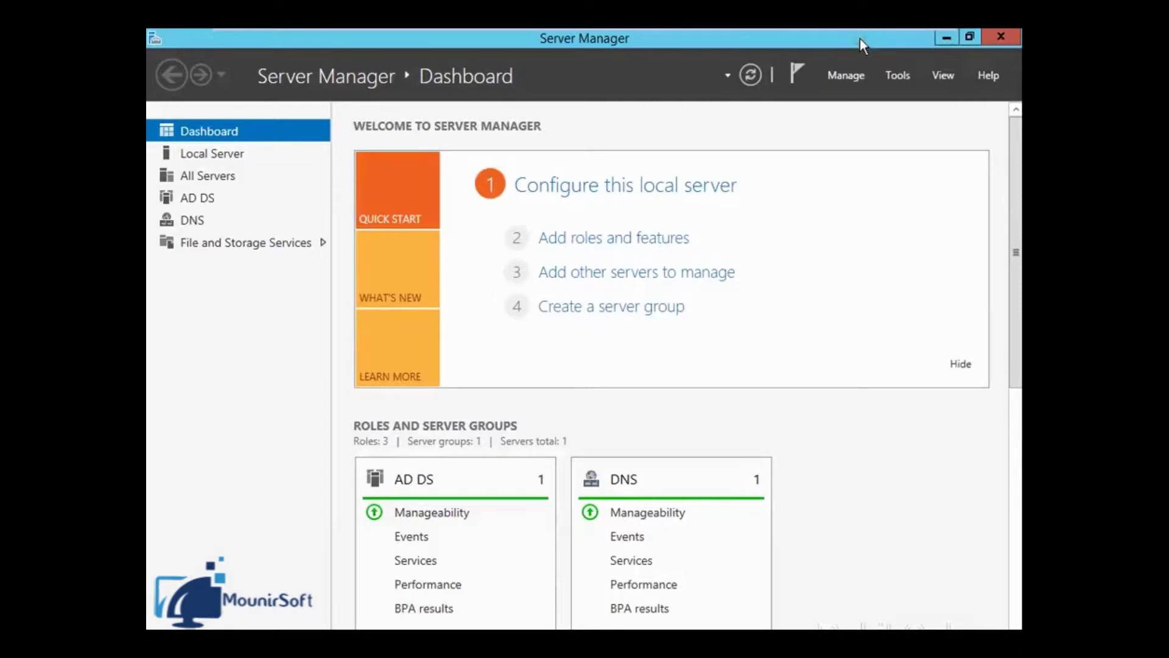
pyautogui.click(628, 255)
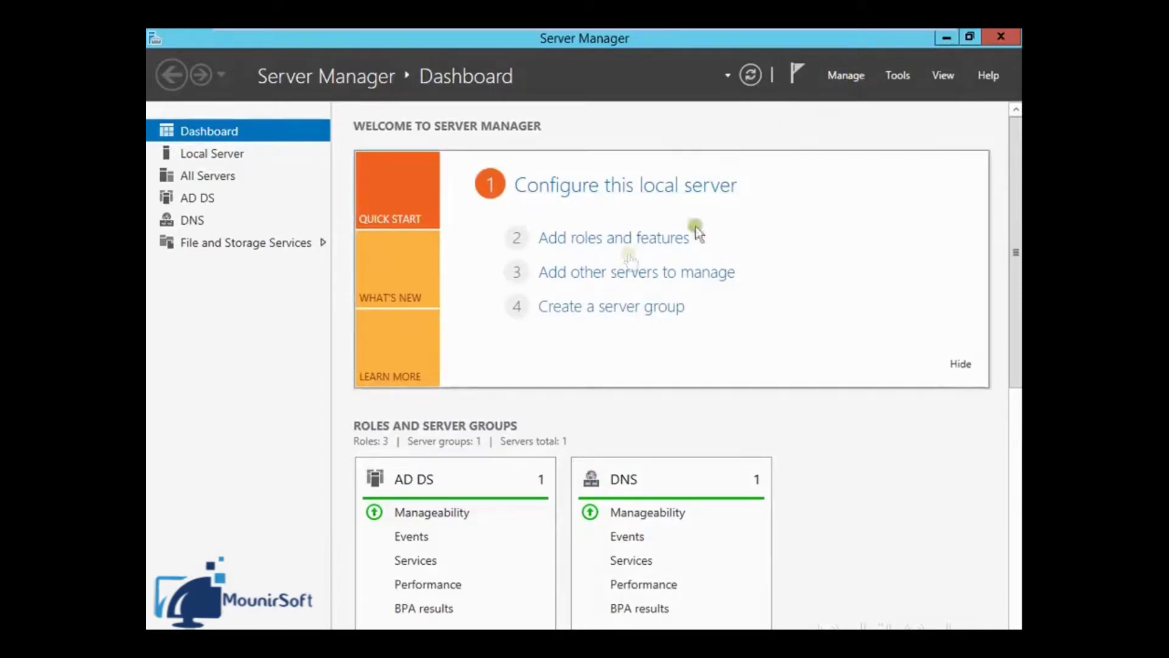
# - Bring back the WordPad document, add the line "PRINT SERVICES FOR UNIX?" below the others, and minimize it
pyautogui.rightClick(151, 627)
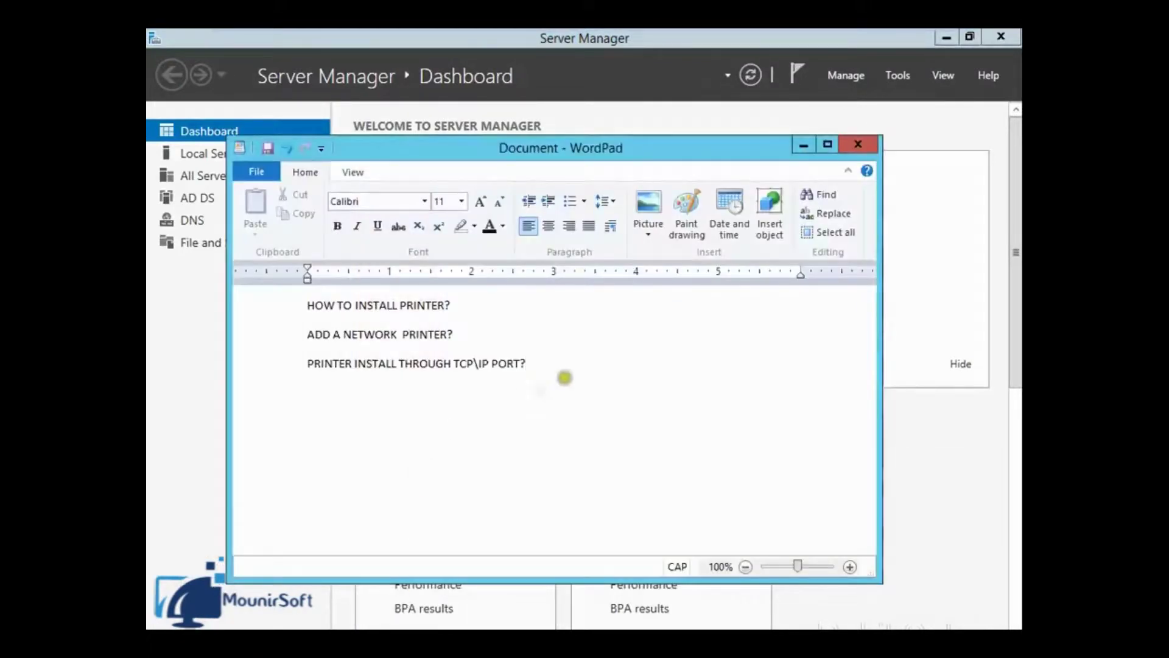
pyautogui.click(565, 378)
pyautogui.press('Return')
pyautogui.write('PRINT SERV')
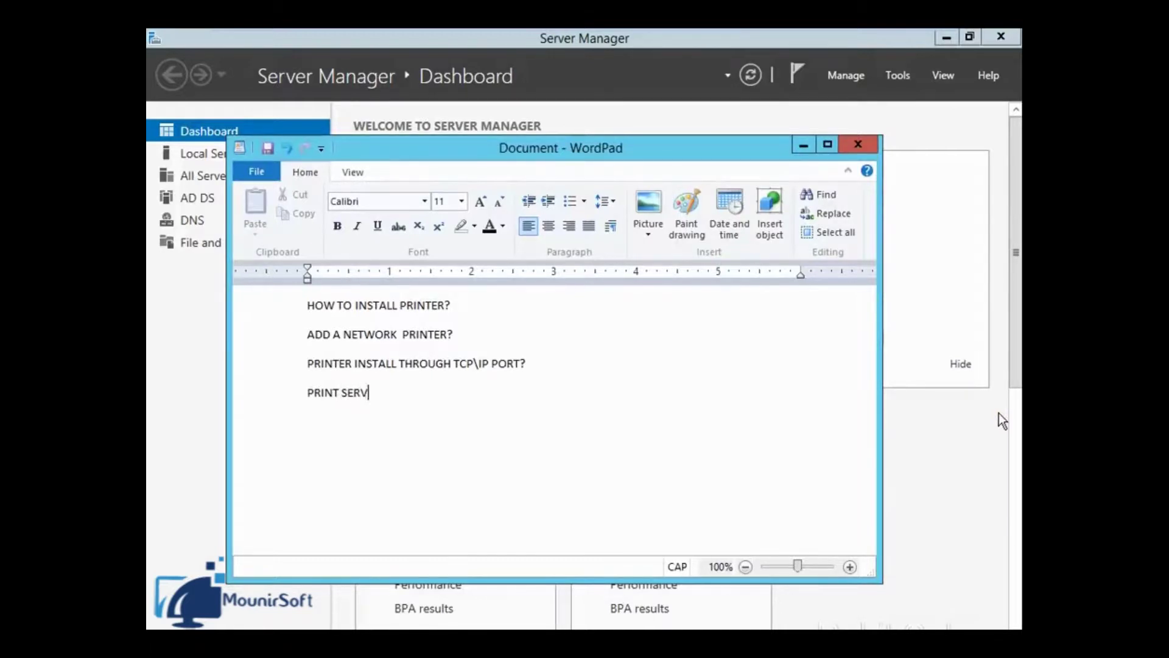
pyautogui.write('ICES FOR UNIX')
pyautogui.write('?')
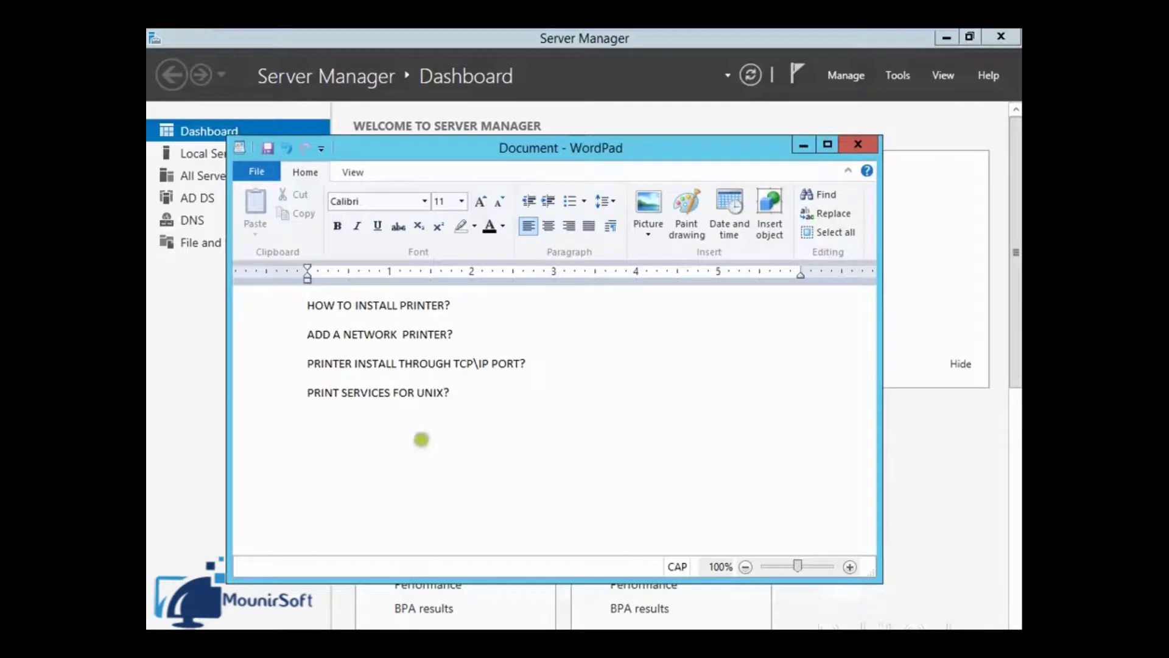
pyautogui.click(800, 146)
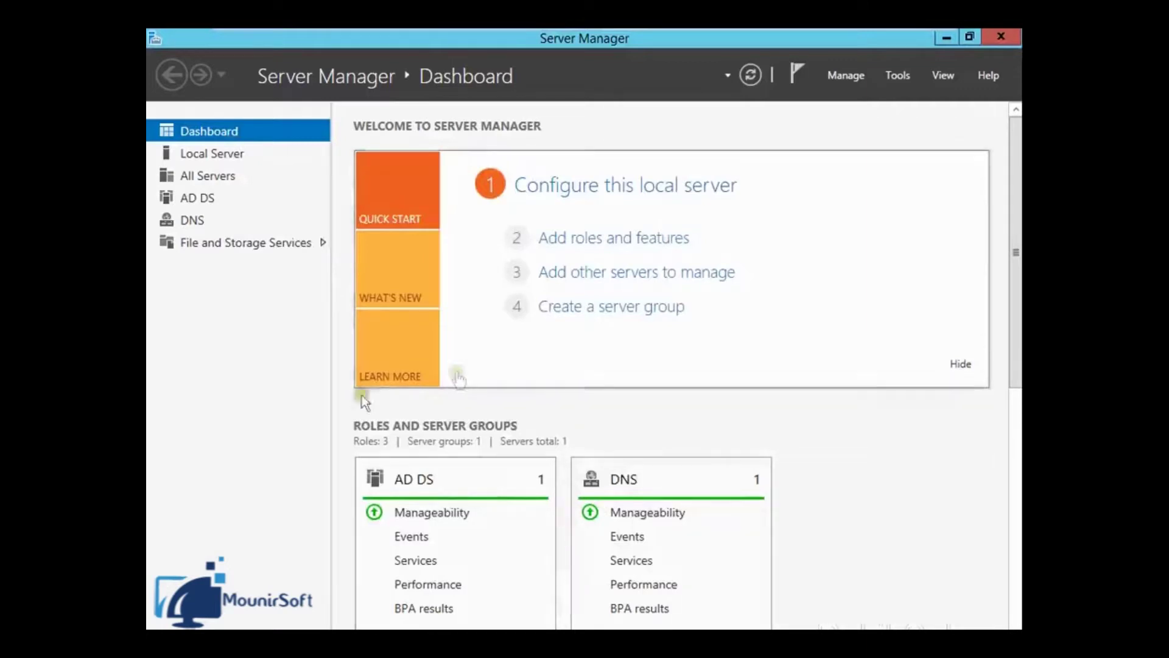
# - Open Control Panel and set it to view by Category
pyautogui.press('super')
pyautogui.press('super+x')
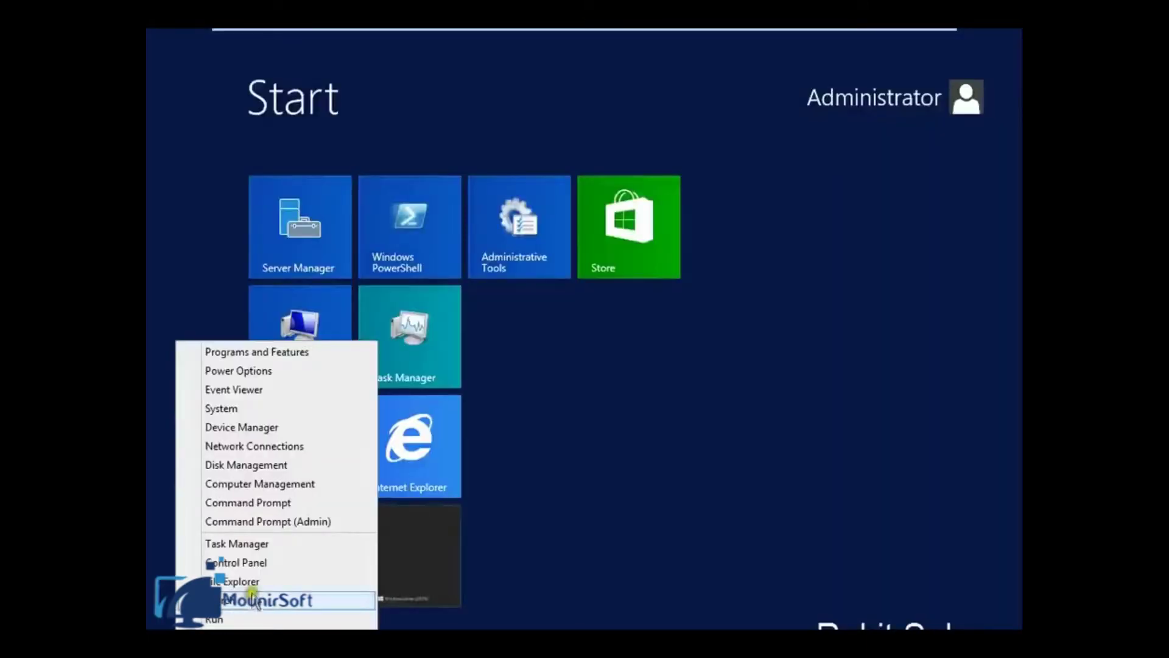
pyautogui.click(247, 561)
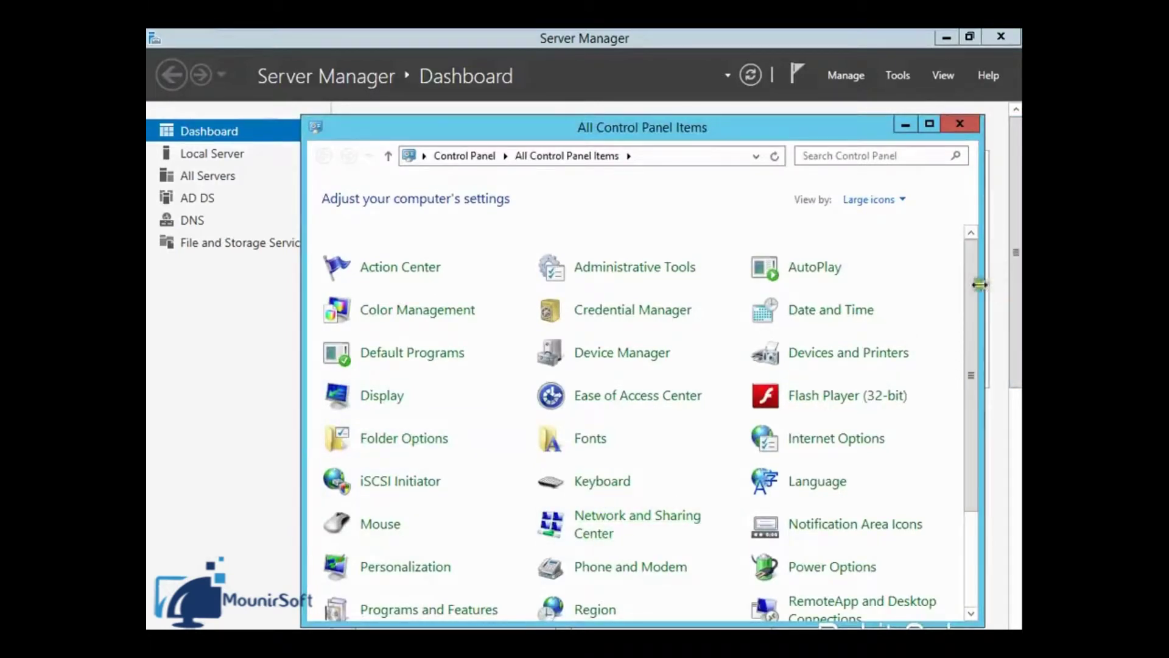
pyautogui.moveTo(823, 128); pyautogui.dragTo(740, 119)
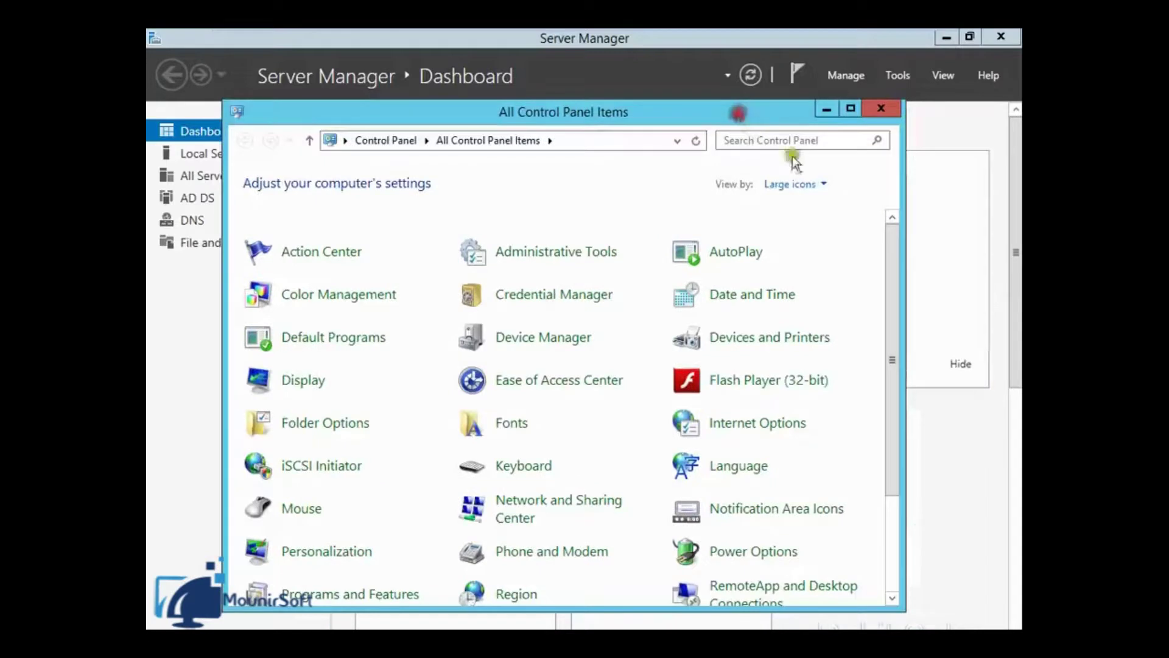
pyautogui.click(805, 182)
pyautogui.click(798, 206)
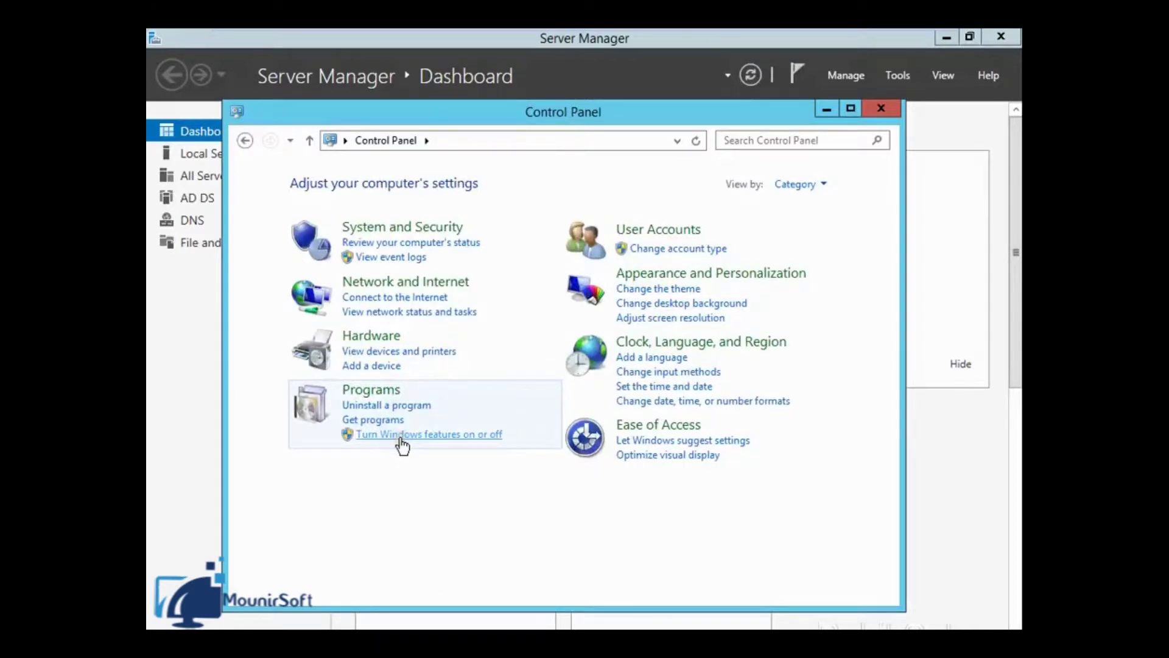
# - Open the Windows features settings from the Programs category and bring an Add Roles and Features Wizard window to the front
pyautogui.click(401, 436)
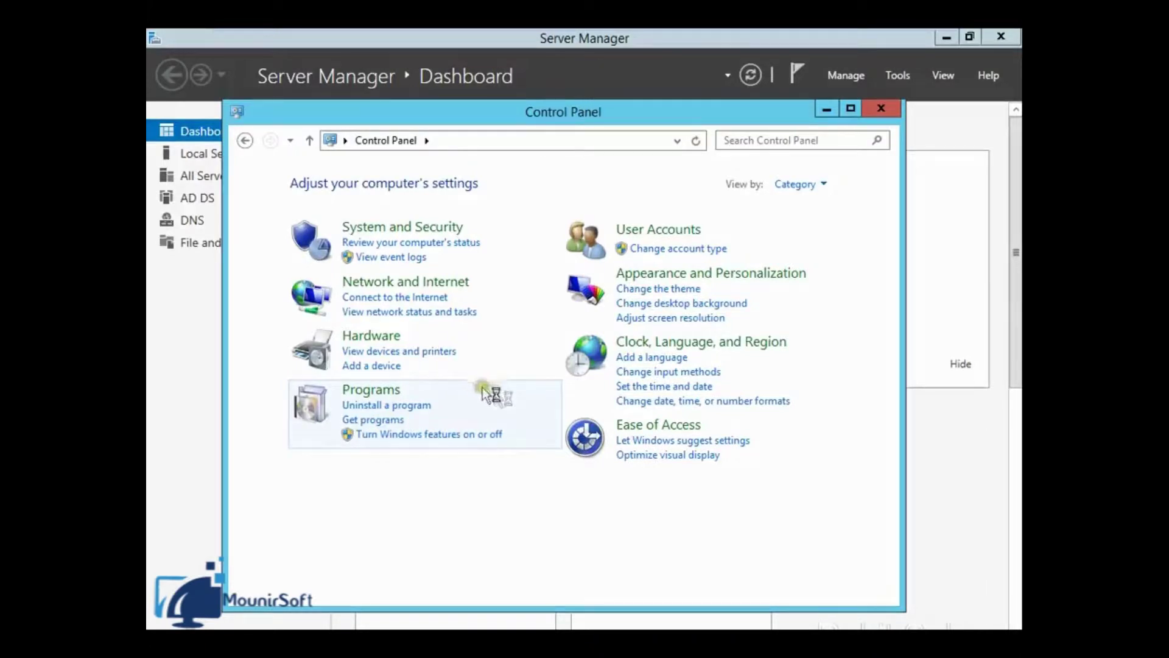
pyautogui.click(461, 435)
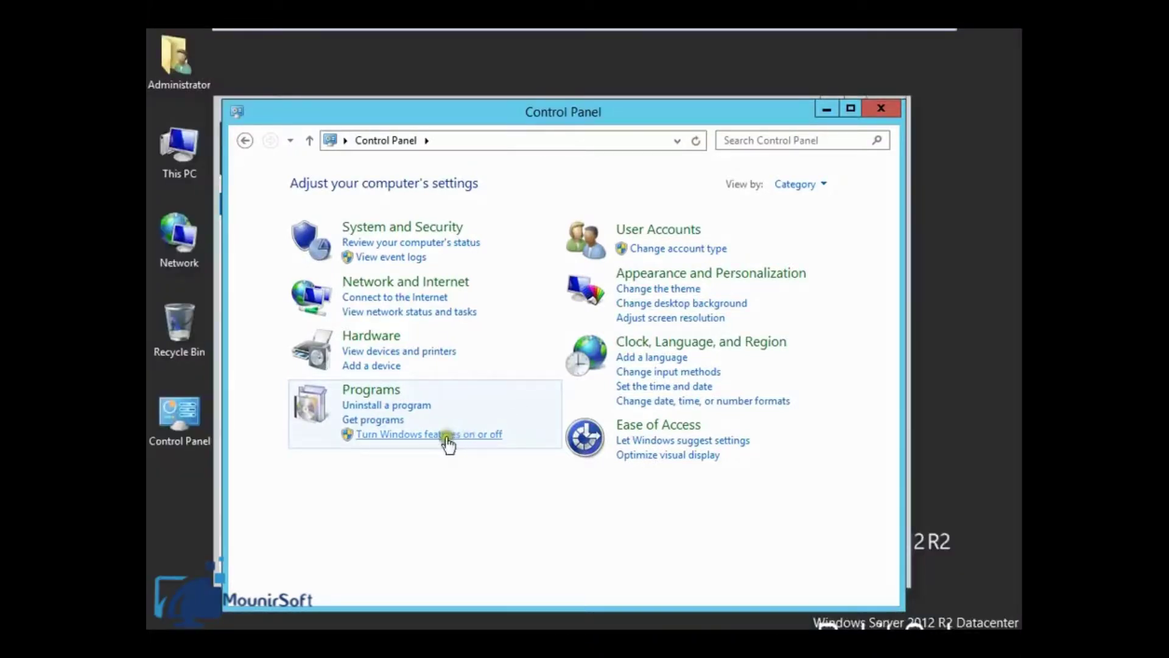
pyautogui.click(423, 434)
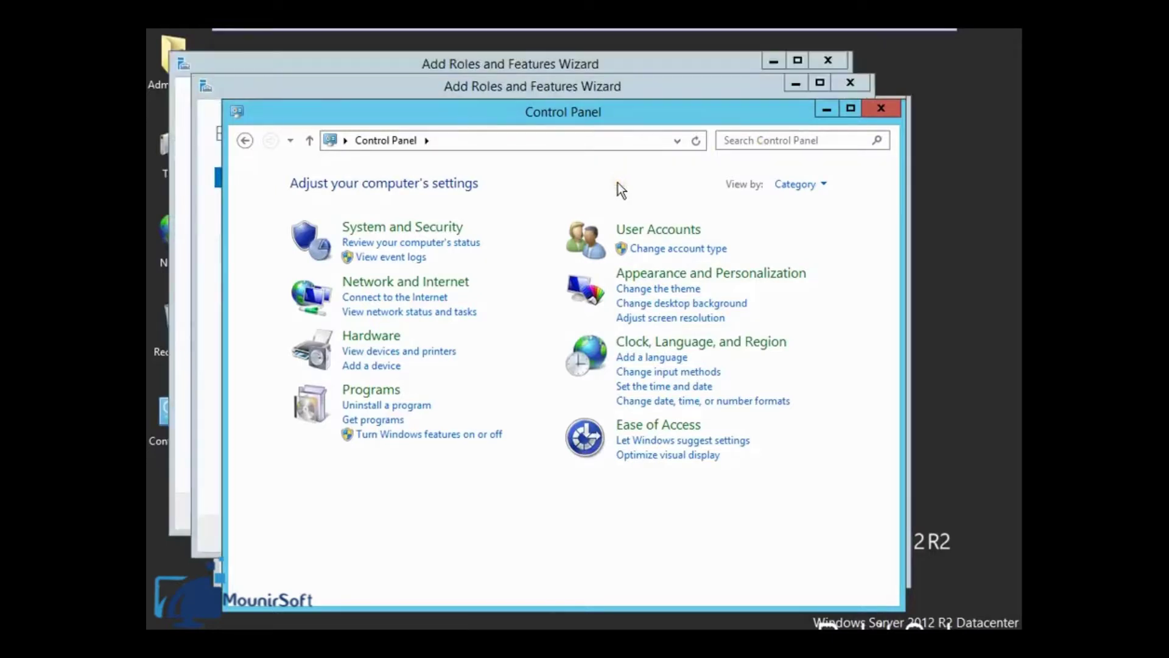
pyautogui.click(379, 435)
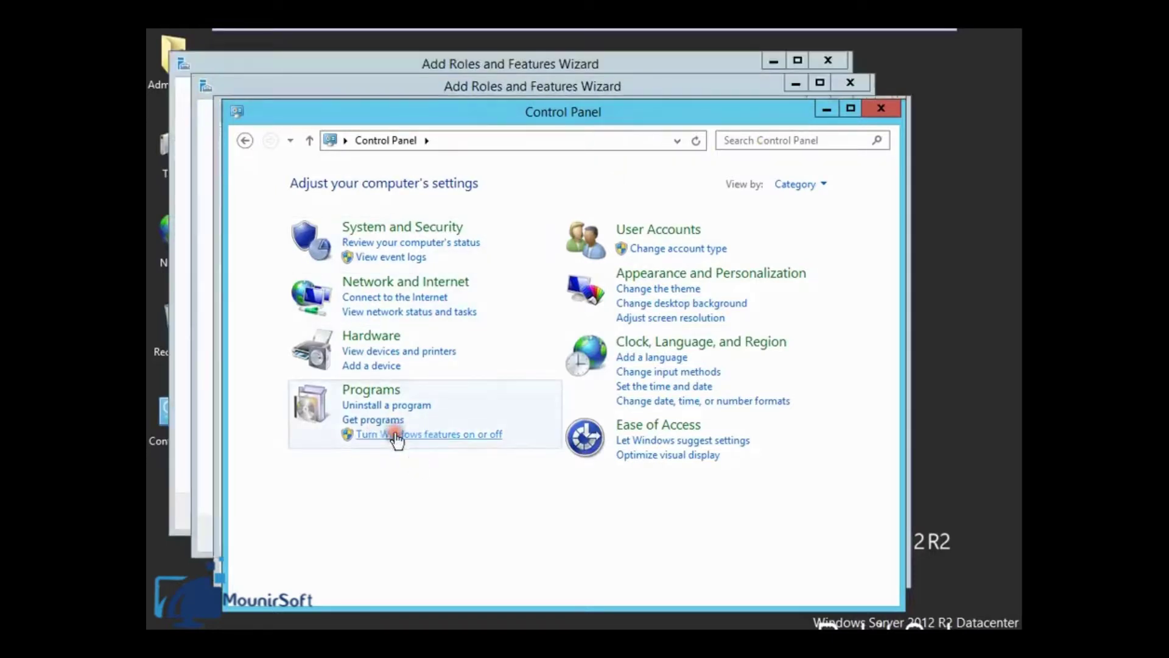
pyautogui.click(523, 86)
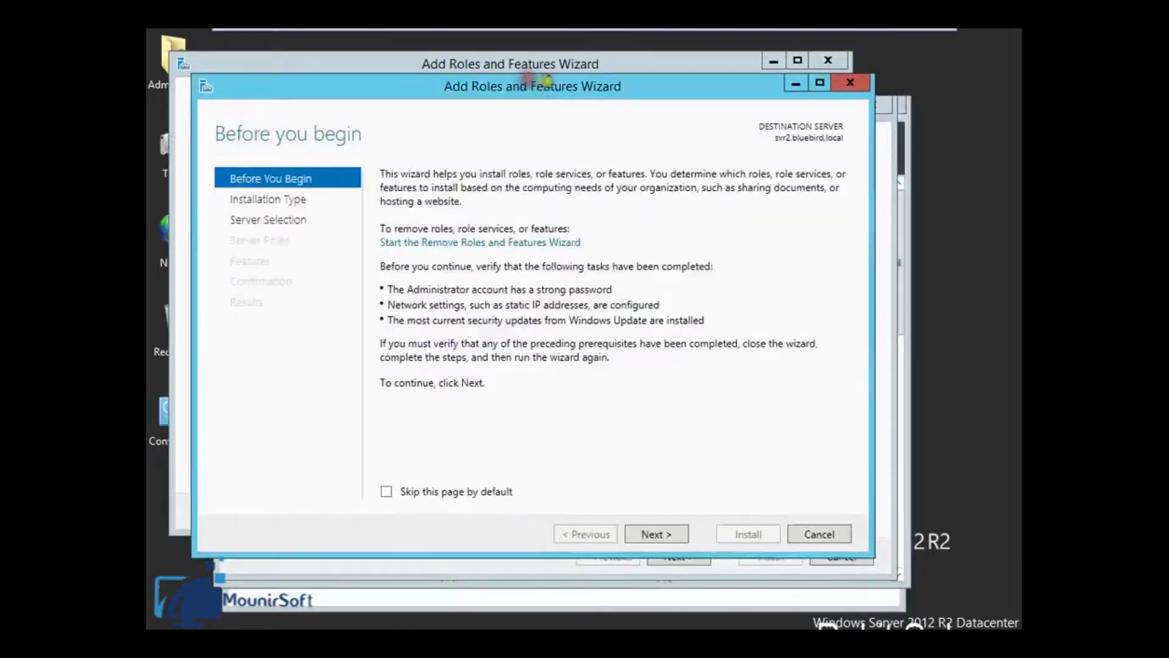
pyautogui.moveTo(557, 91); pyautogui.dragTo(546, 131)
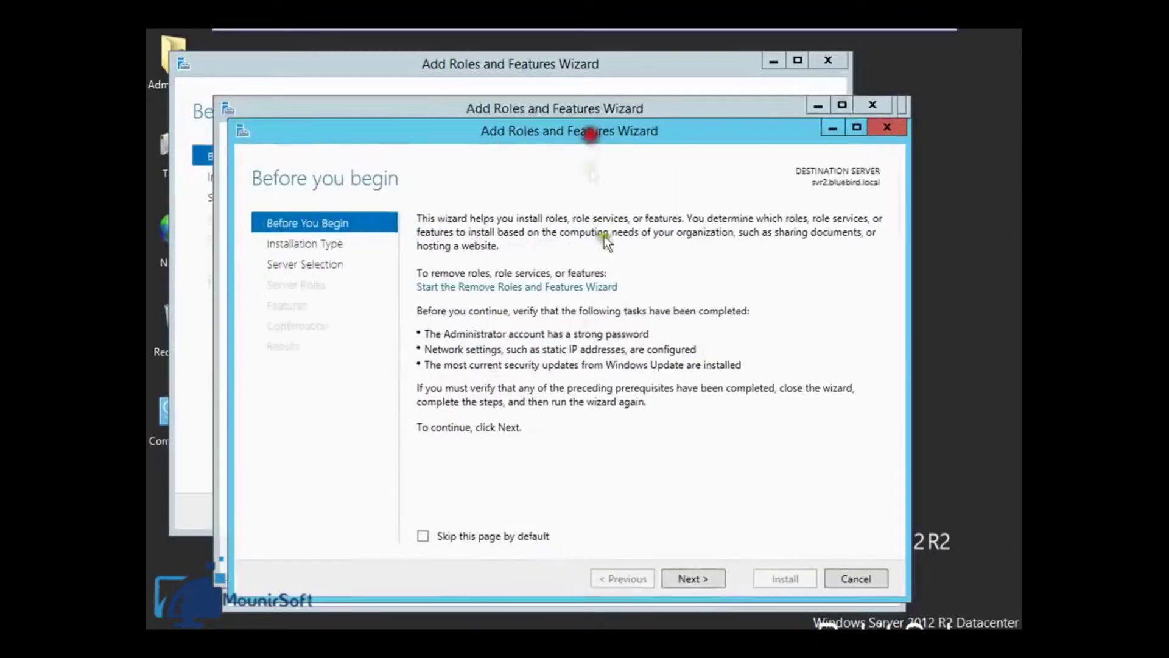
# - Choose a role-based or feature-based installation on svr2.bluebird.local and continue to the server roles selection
pyautogui.click(695, 578)
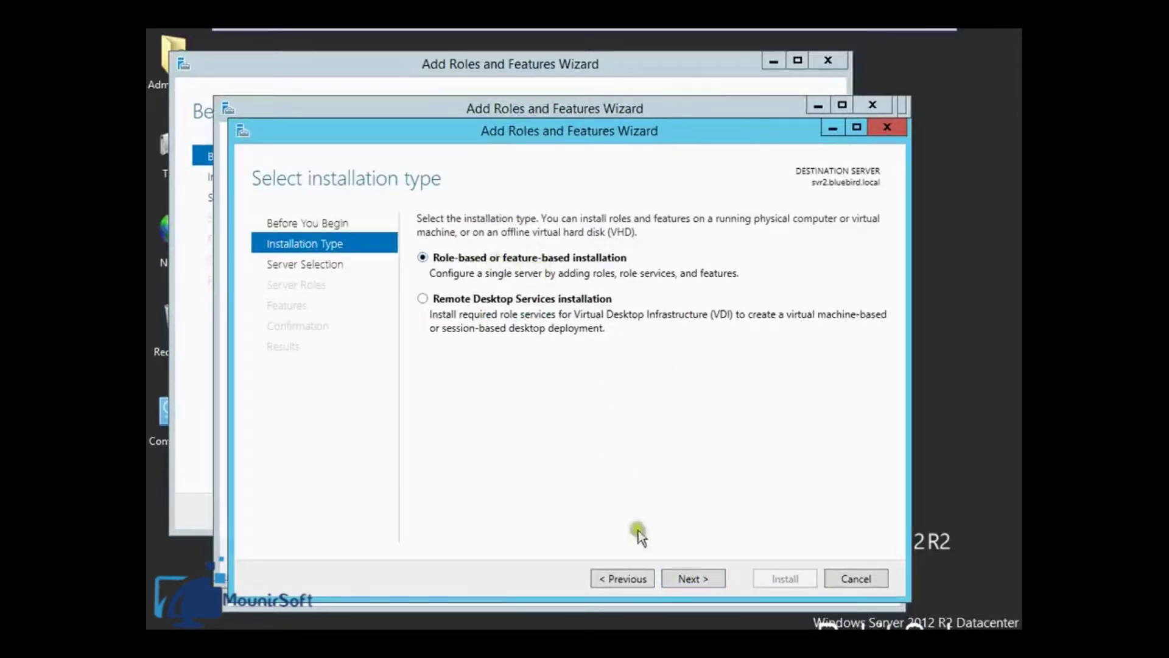
pyautogui.click(697, 579)
pyautogui.click(697, 577)
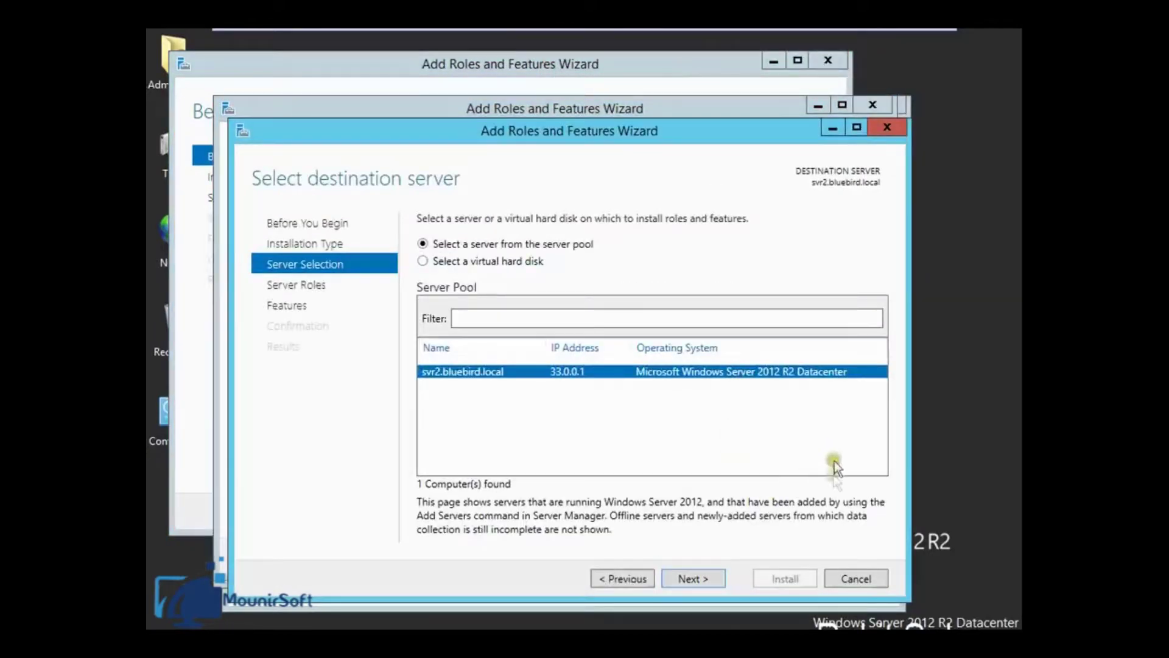
pyautogui.click(693, 578)
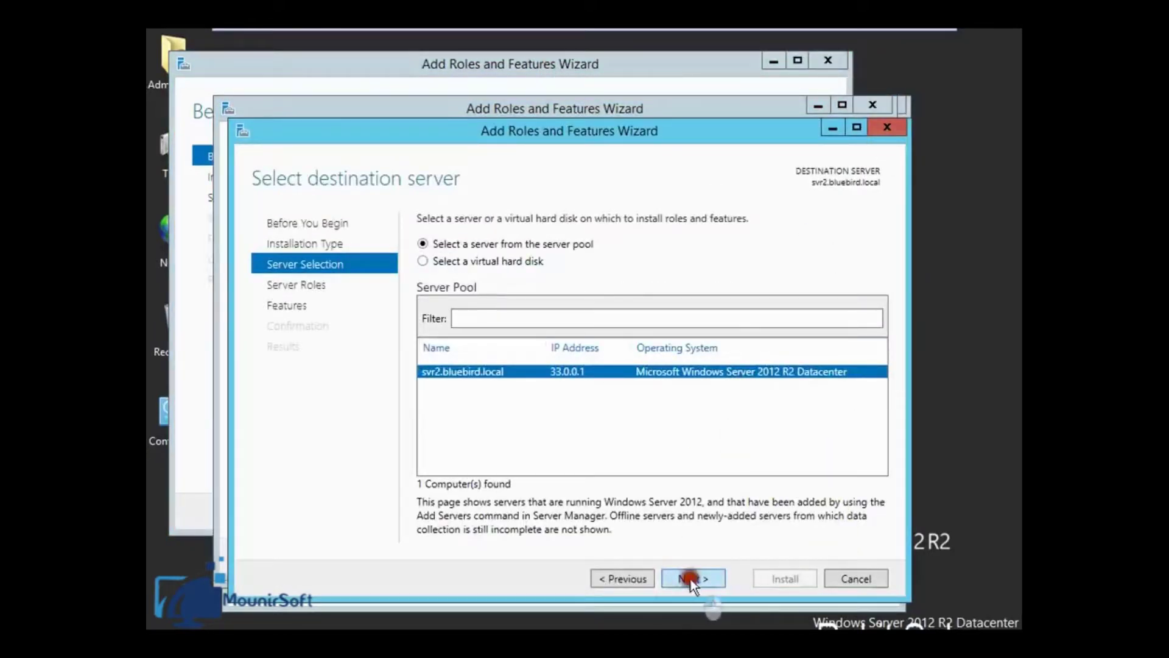
# - Close the two surplus Add Roles and Features Wizard windows and reposition the remaining wizard so it is fully visible
pyautogui.click(827, 61)
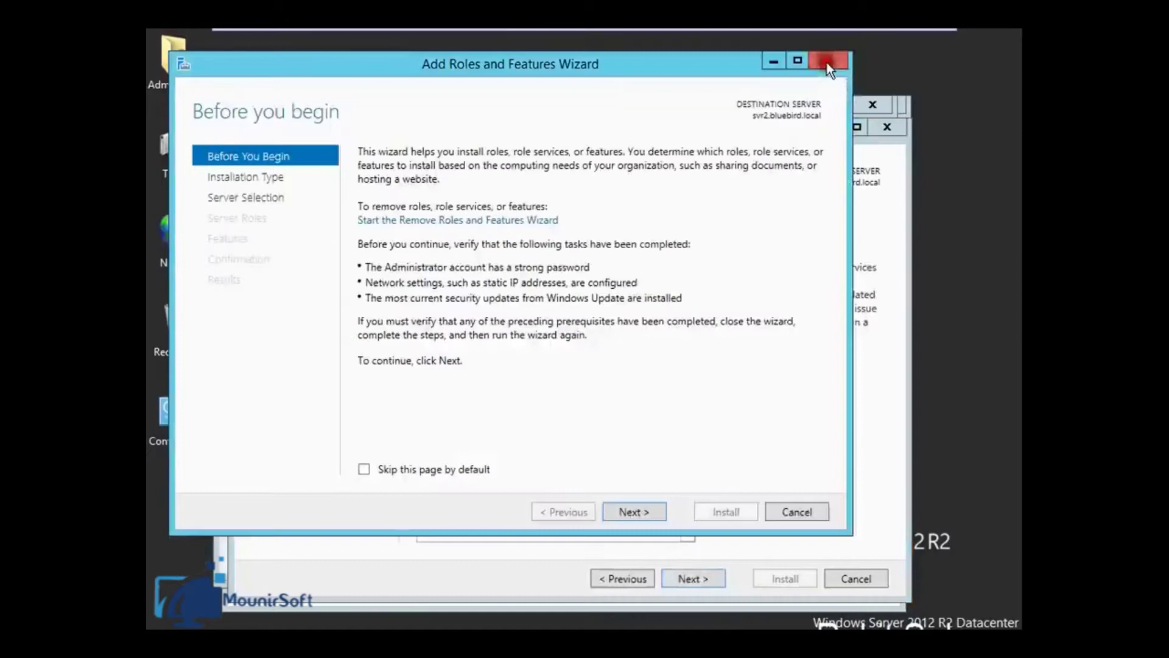
pyautogui.moveTo(758, 137); pyautogui.dragTo(680, 187)
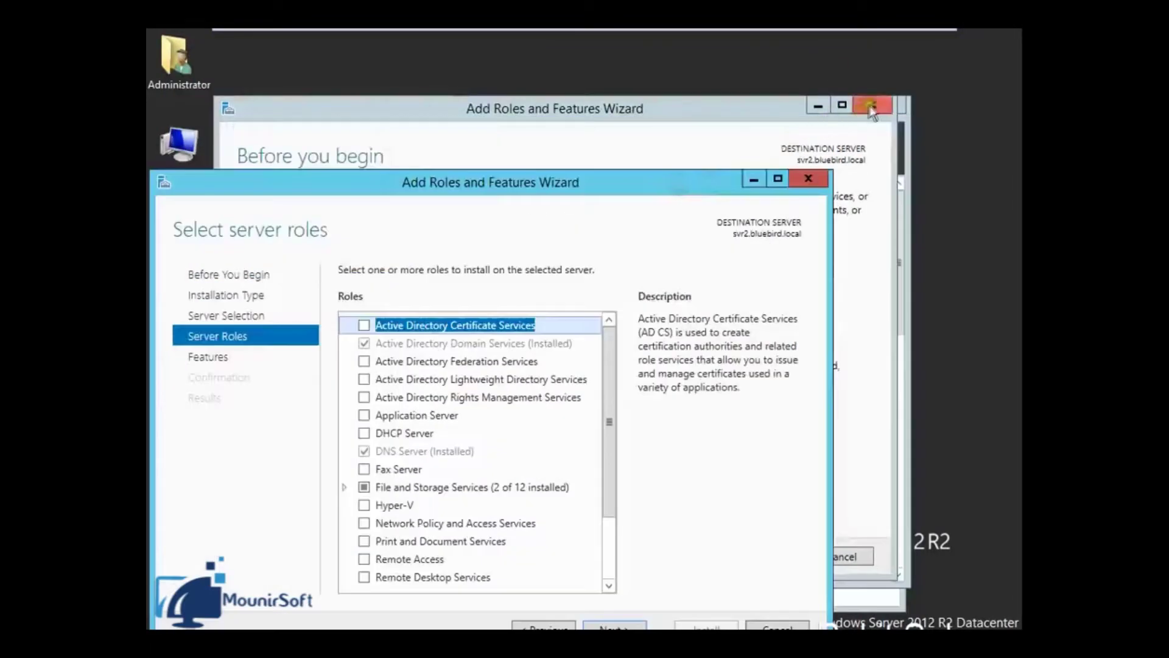
pyautogui.click(873, 105)
pyautogui.moveTo(722, 112); pyautogui.dragTo(750, 117)
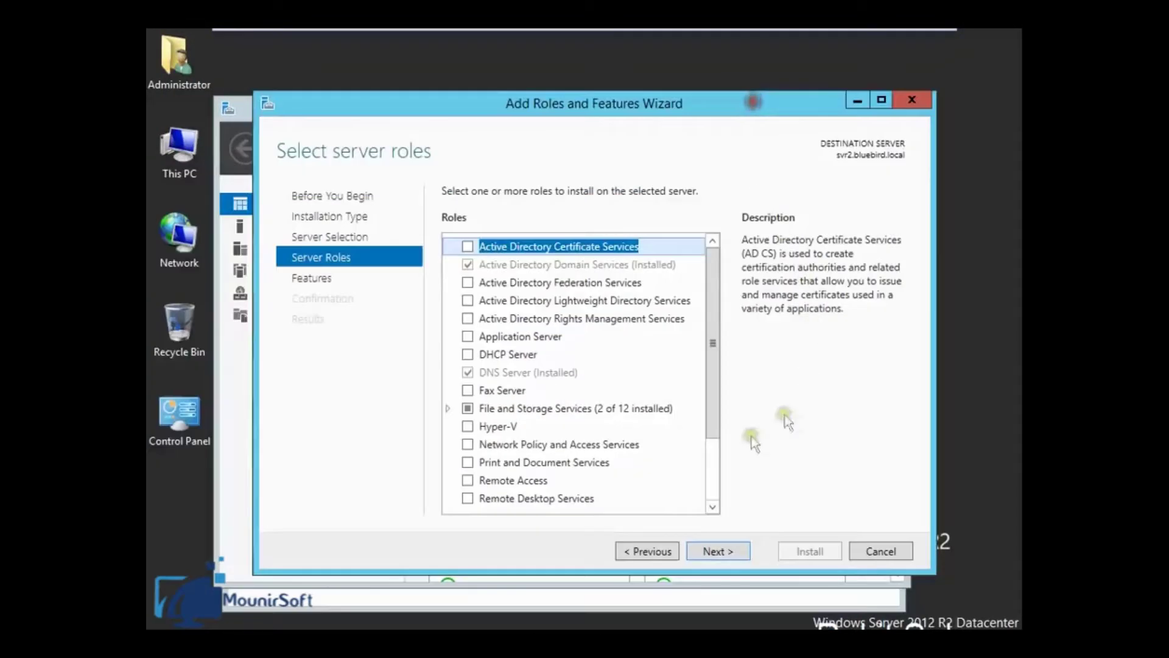
# - Leave the server roles as they are and select the LPR Port Monitor feature
pyautogui.moveTo(713, 388); pyautogui.dragTo(711, 437)
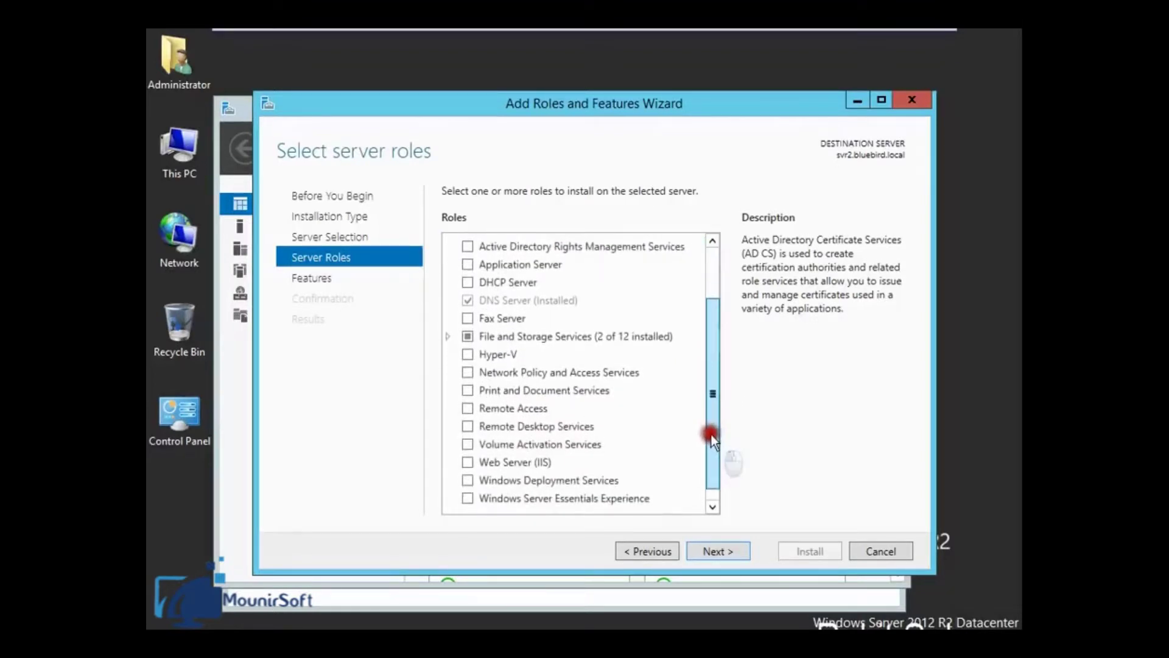
pyautogui.click(711, 551)
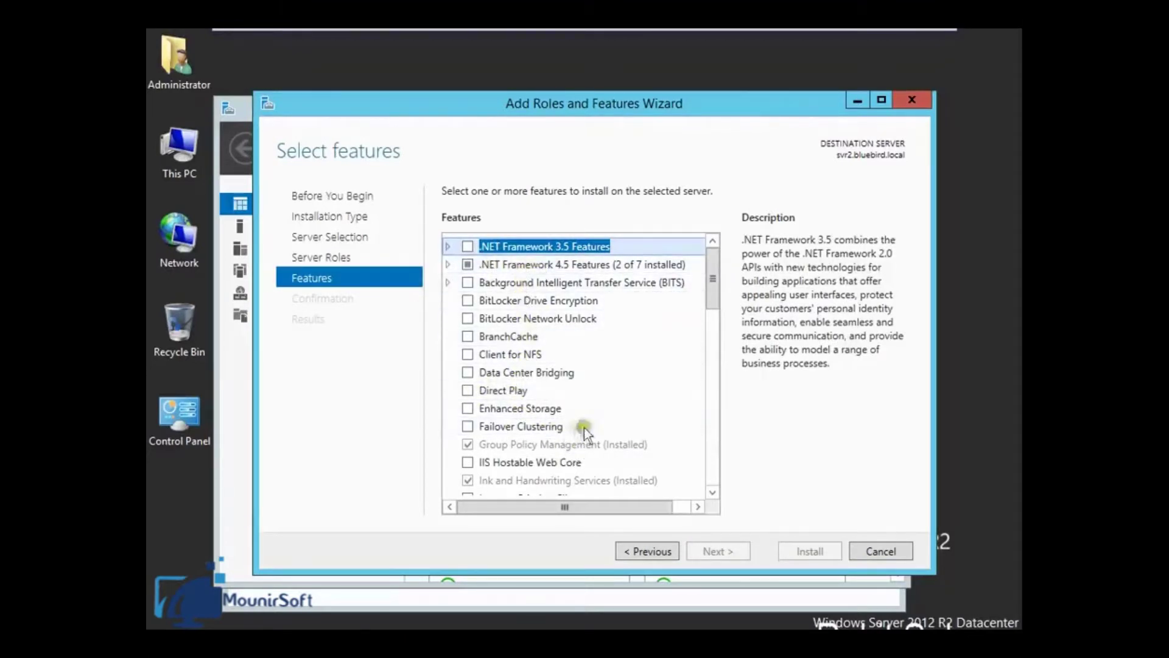
pyautogui.moveTo(710, 284); pyautogui.dragTo(707, 310)
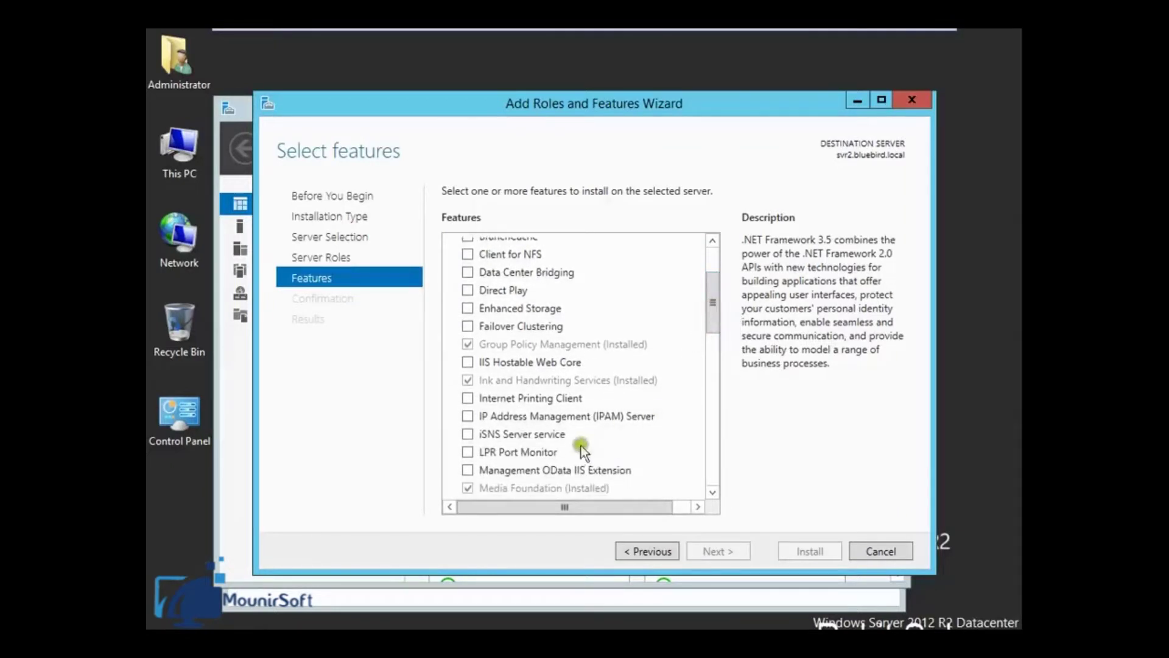
pyautogui.click(468, 452)
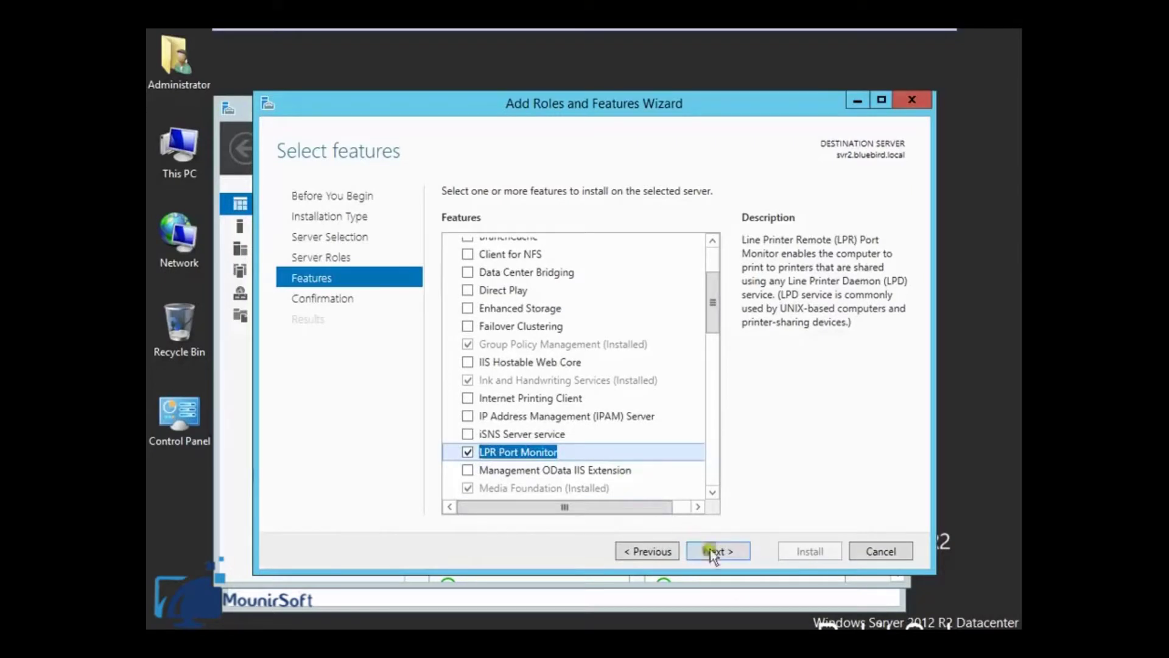
# - Allow the destination server to restart automatically if required and start installing LPR Port Monitor
pyautogui.click(714, 553)
pyautogui.click(449, 217)
pyautogui.click(643, 406)
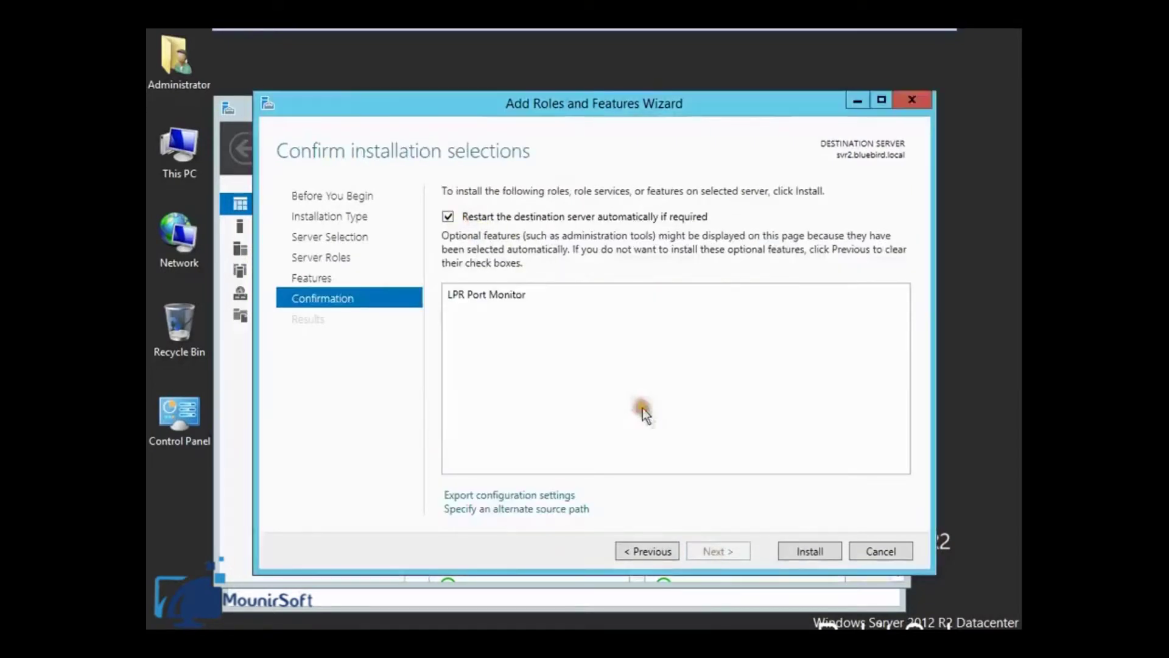
pyautogui.click(810, 548)
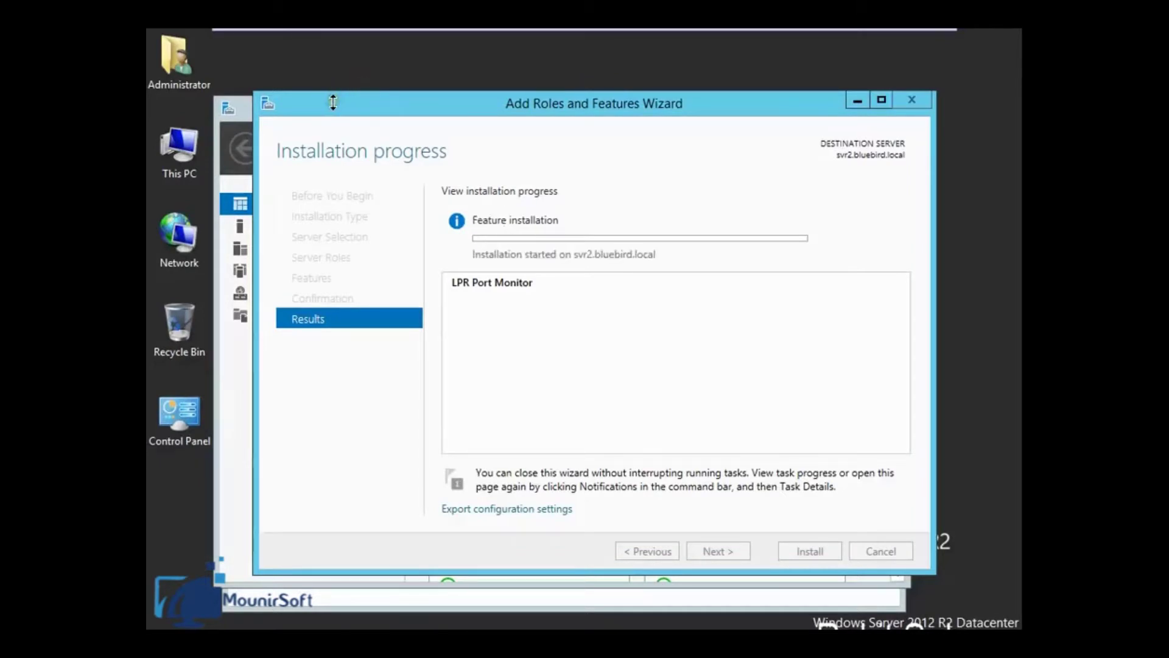
# - Run GPUPDATE from the Run dialog while the feature installs
pyautogui.press('super+r')
pyautogui.write('G')
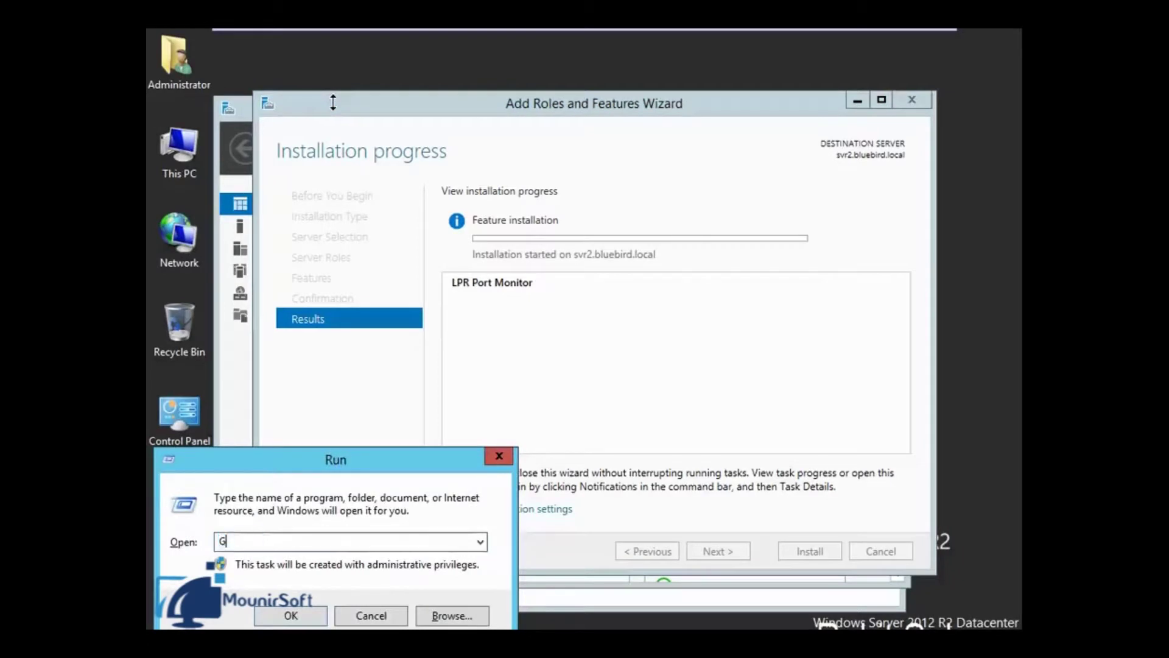
pyautogui.write('PUP')
pyautogui.write('ATE')
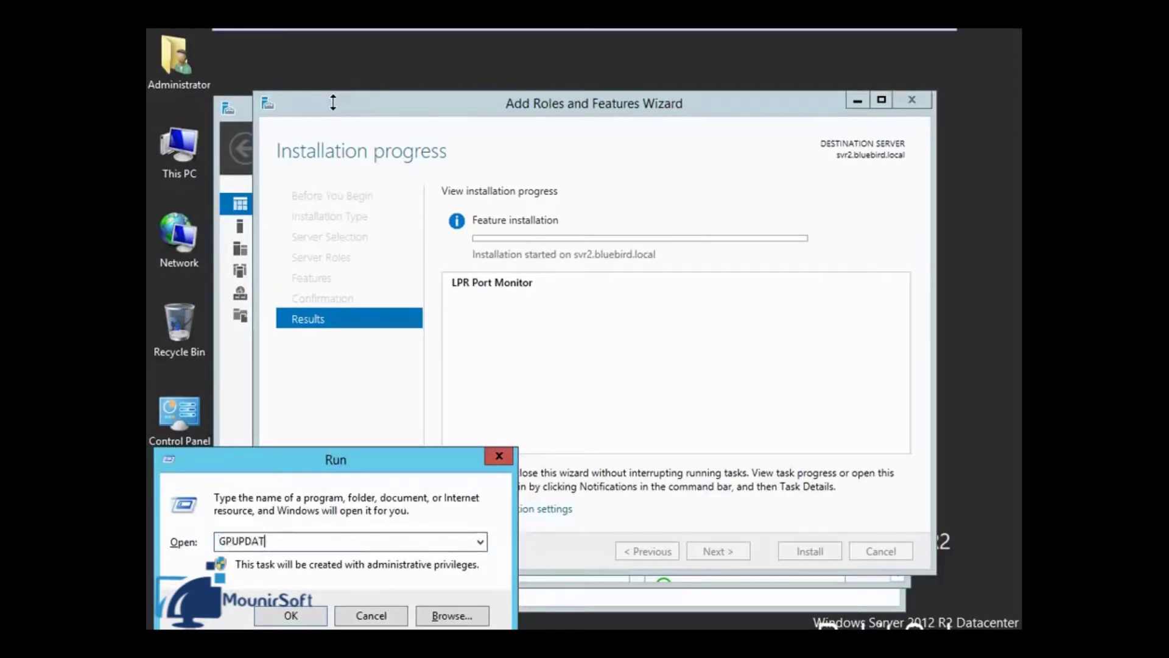
pyautogui.press('Return')
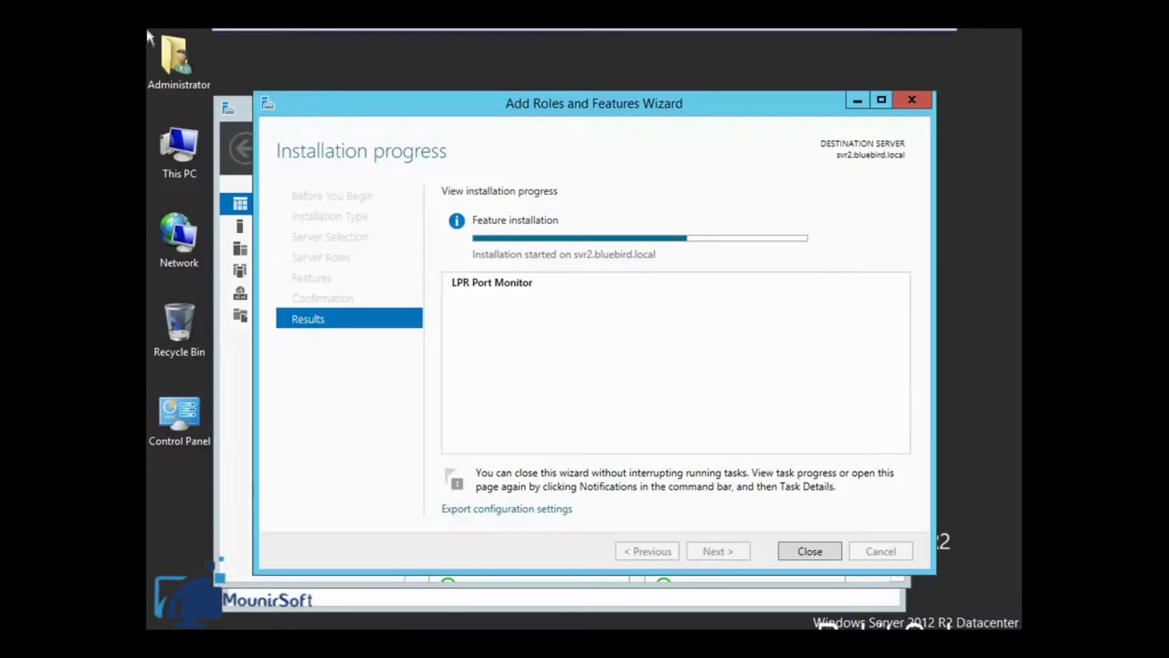
# - Close the finished installation wizard, and open Devices and Printers from Control Panel with large icons
pyautogui.moveTo(147, 30)
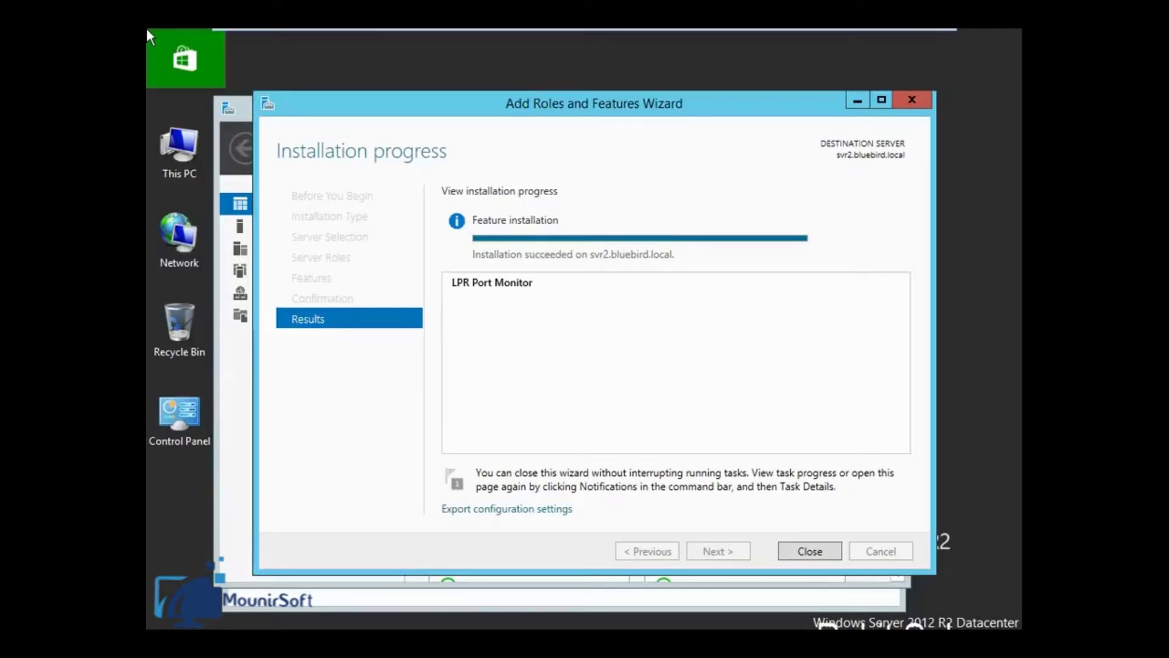
pyautogui.click(798, 551)
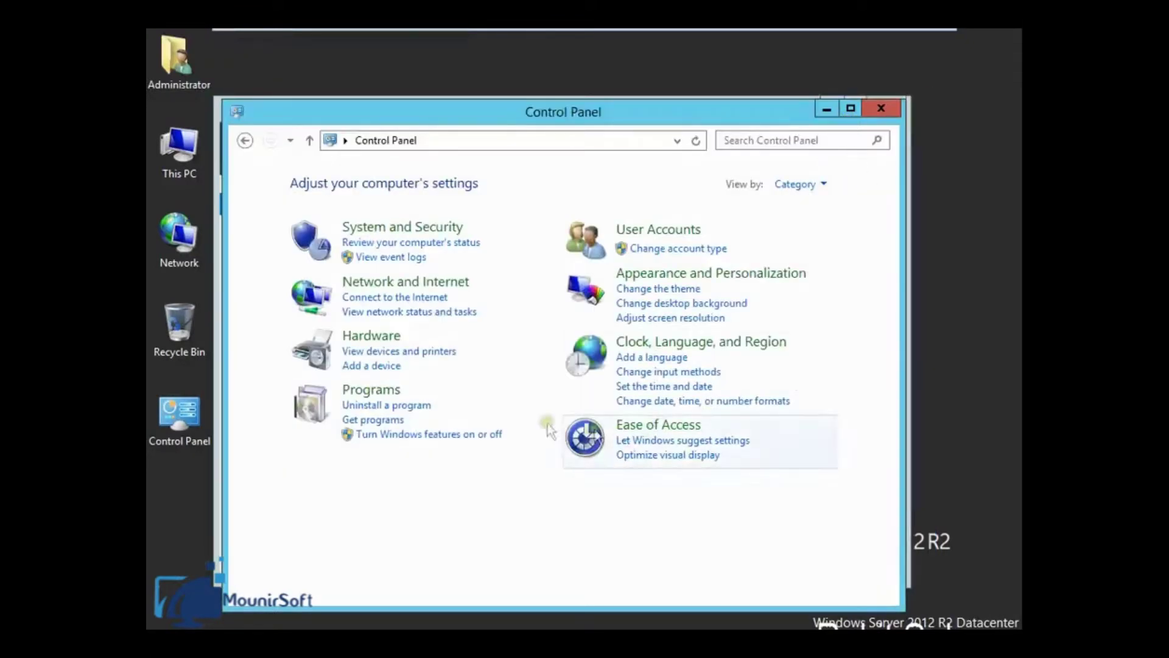
pyautogui.click(799, 185)
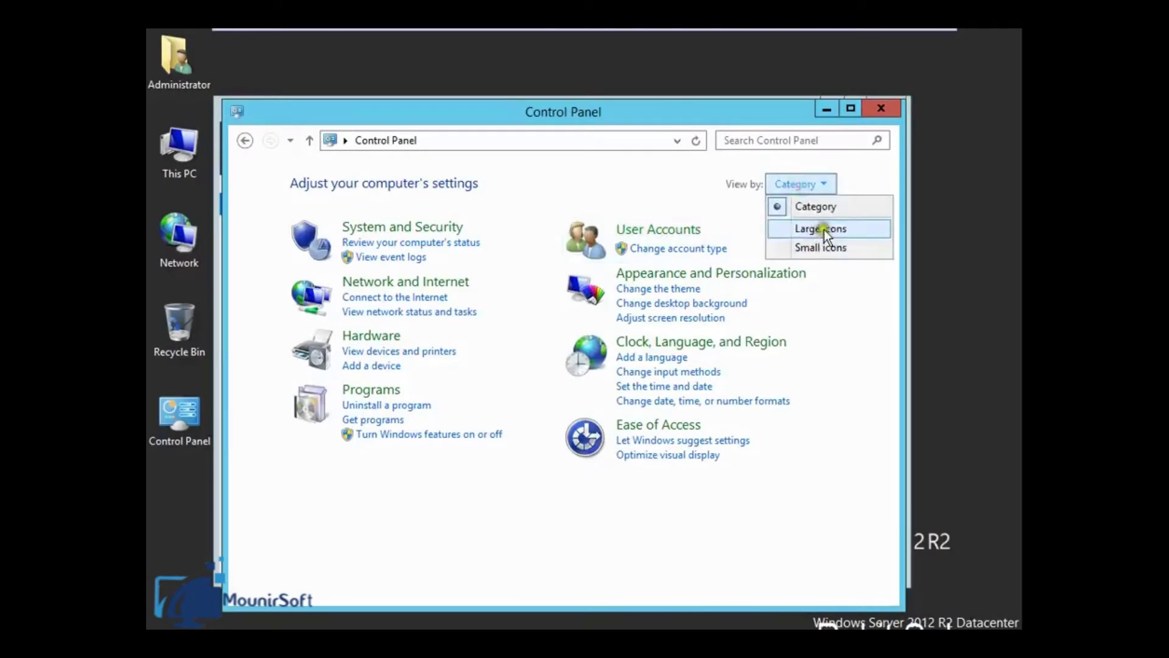
pyautogui.click(824, 229)
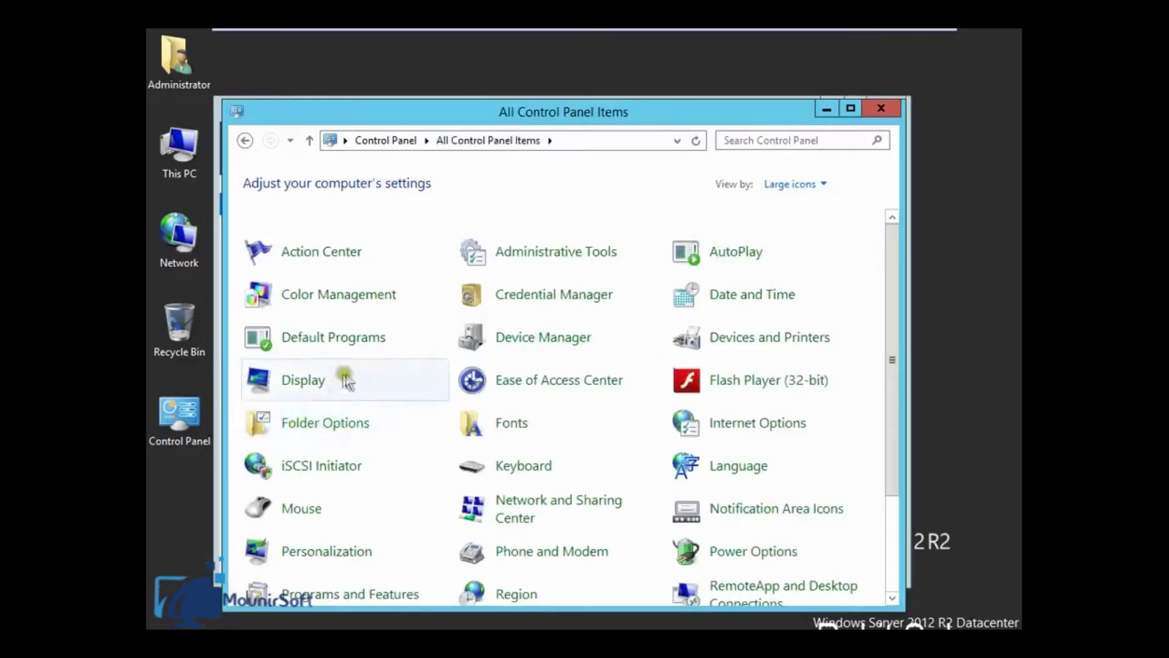
pyautogui.click(749, 339)
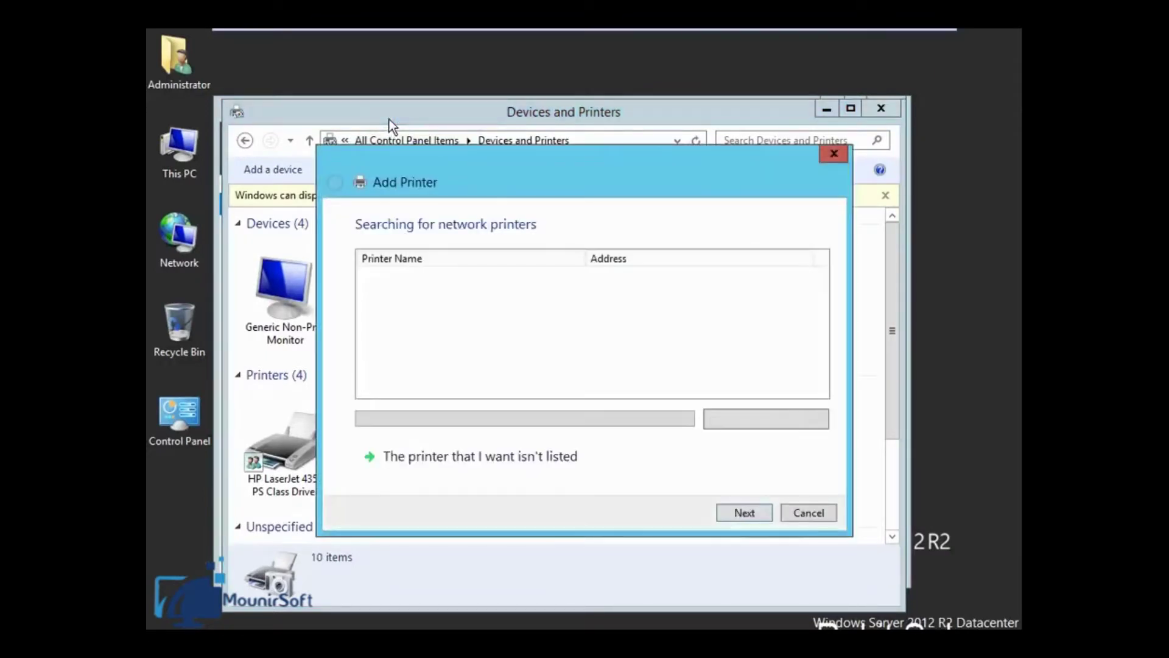
# - Skip the network printer search and choose to add a local or network printer with manual settings
pyautogui.click(746, 514)
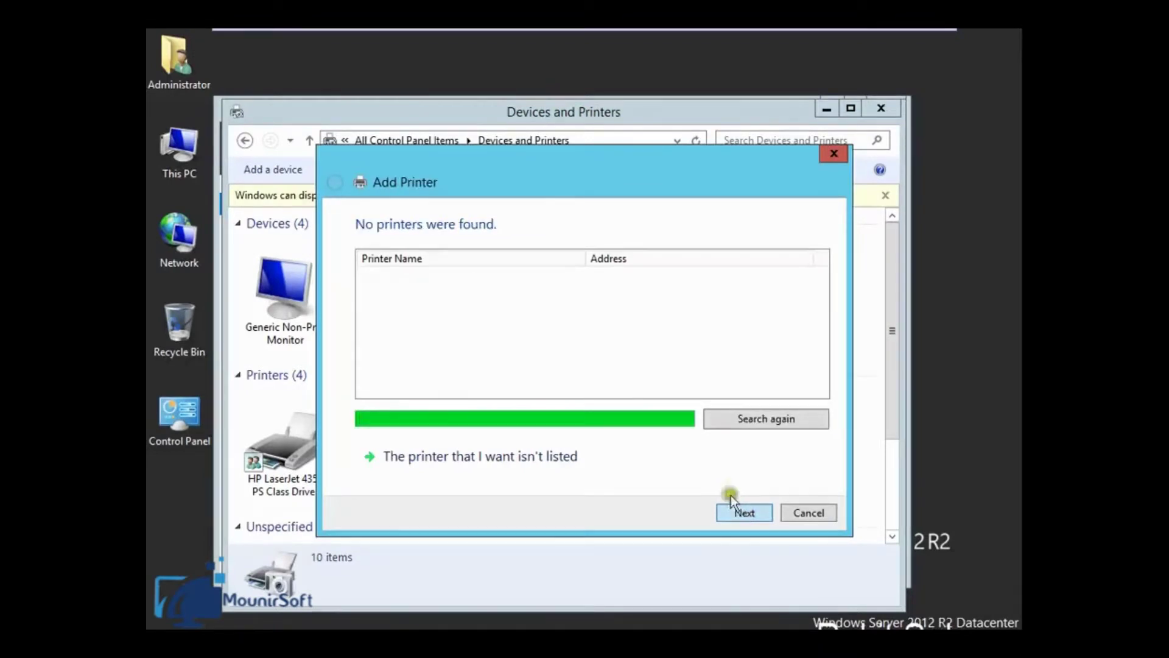
pyautogui.click(742, 512)
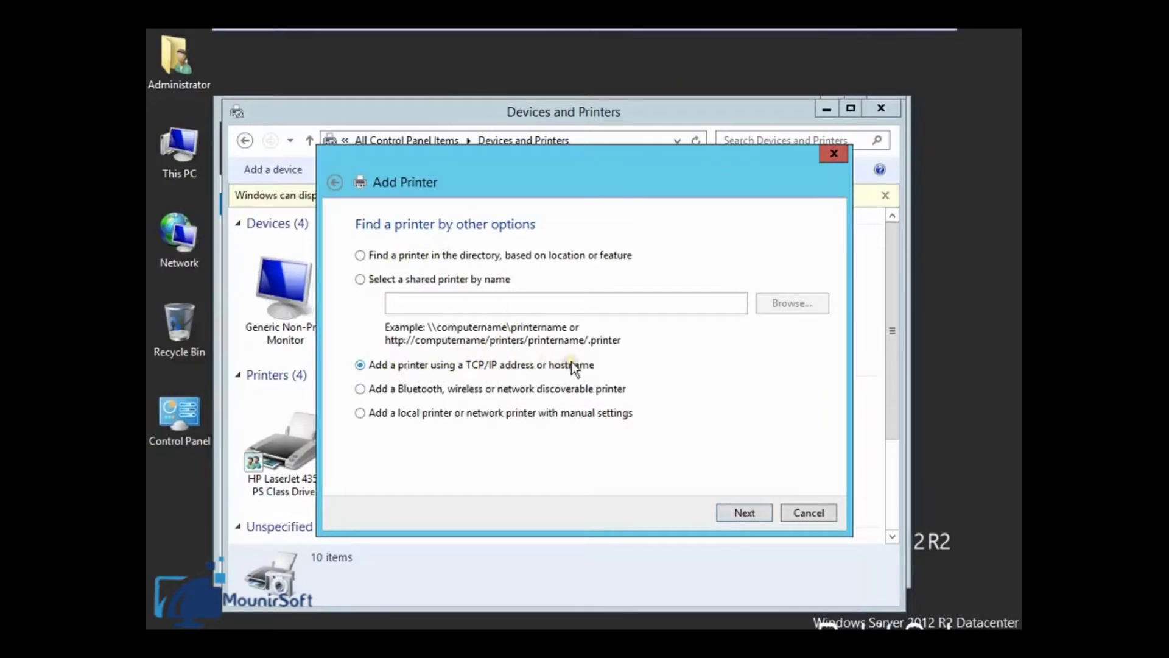
pyautogui.click(404, 413)
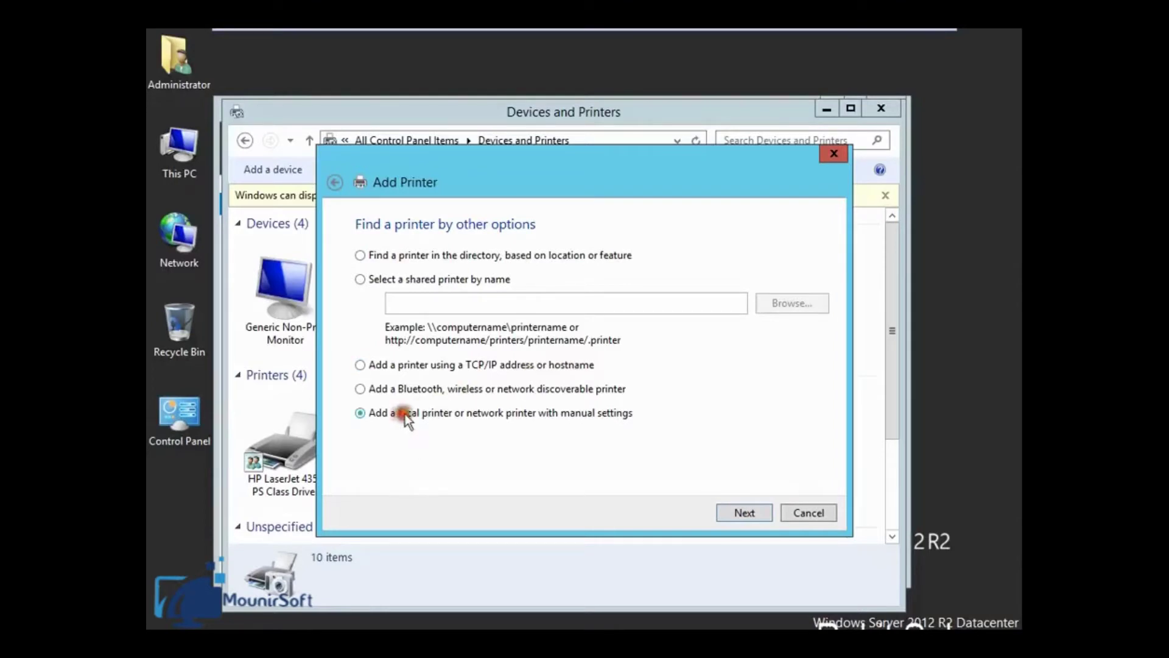
pyautogui.click(747, 512)
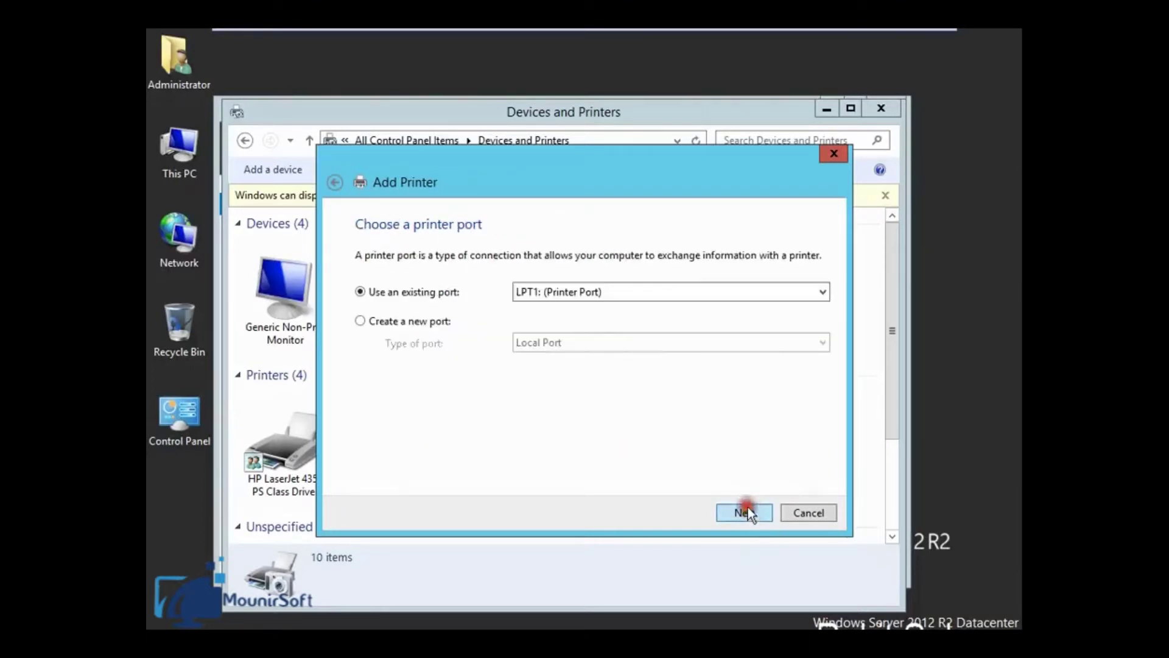
# - Choose to create a new printer port of type LPR Port and open its configuration
pyautogui.click(400, 321)
pyautogui.click(713, 341)
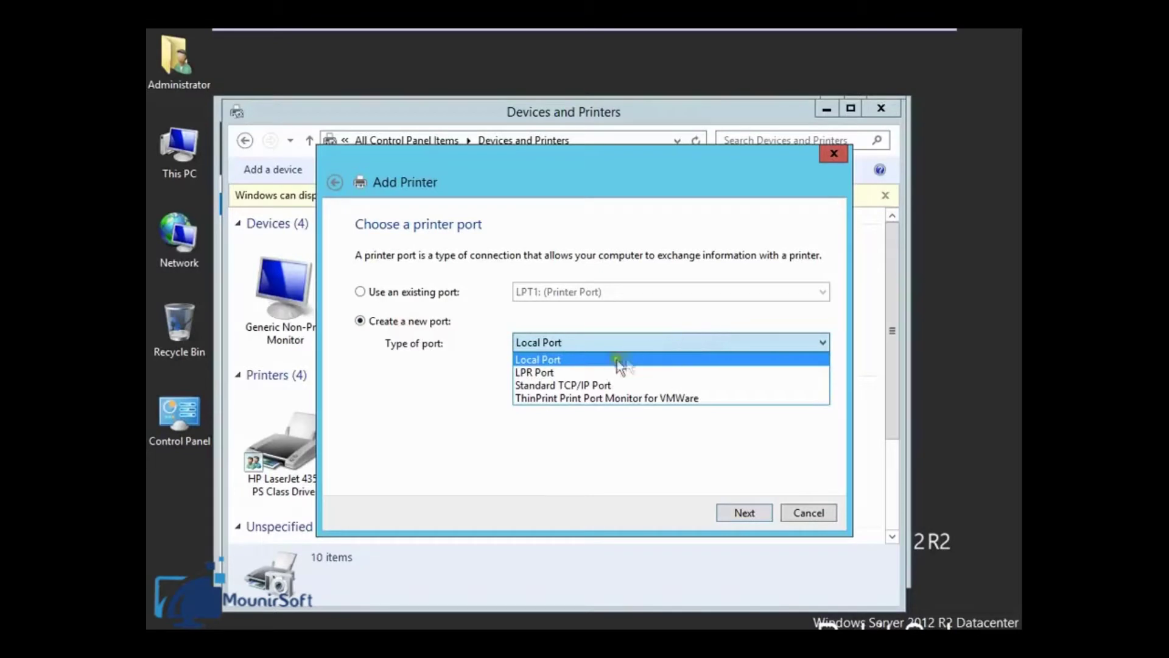
pyautogui.click(546, 371)
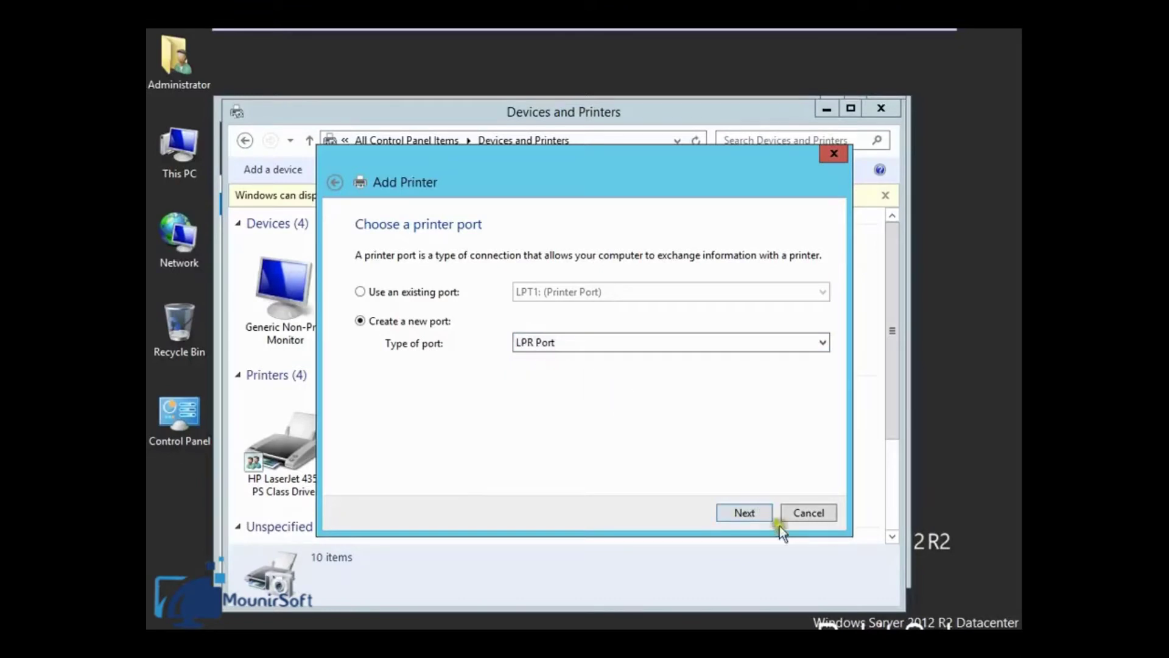
pyautogui.click(754, 509)
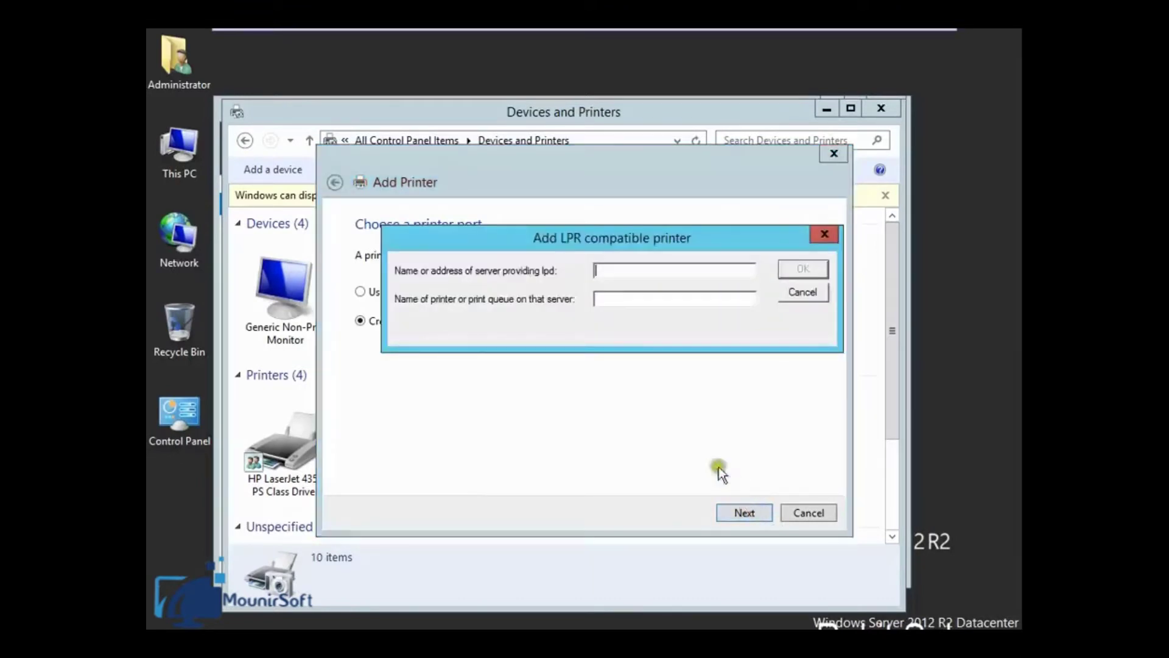
# - Enter 33.0.0.0.7 as the lpd server address and samsung3096 as the printer or print queue name
pyautogui.click(609, 269)
pyautogui.moveTo(633, 238); pyautogui.dragTo(582, 250)
pyautogui.write('33.0.0.7')
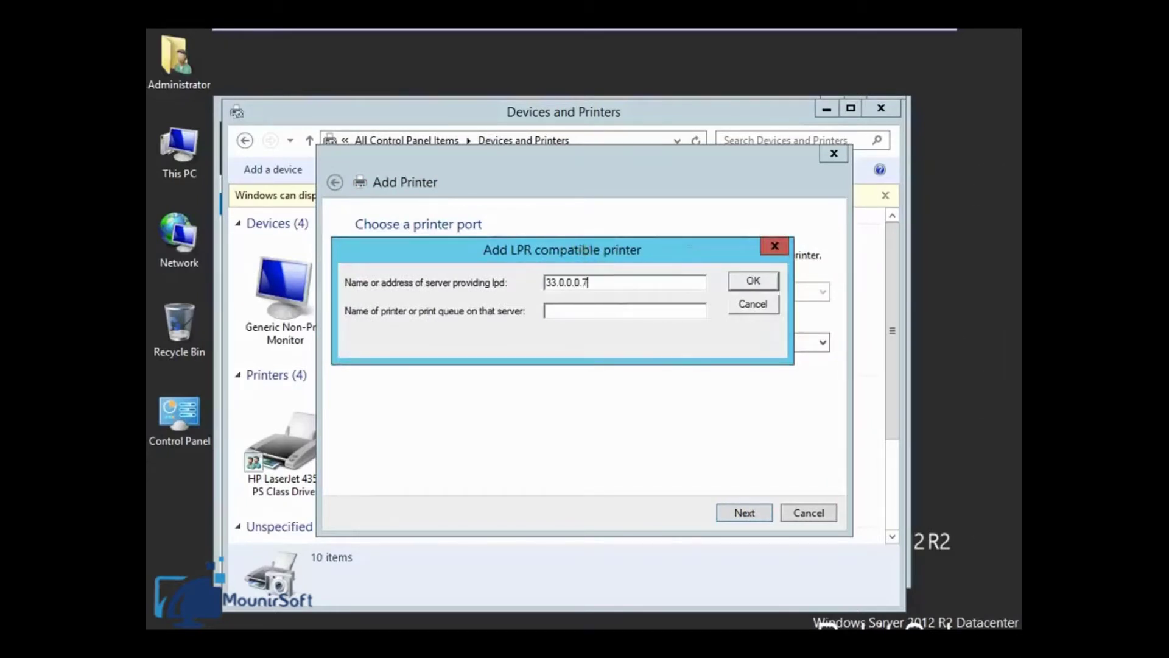
pyautogui.click(556, 310)
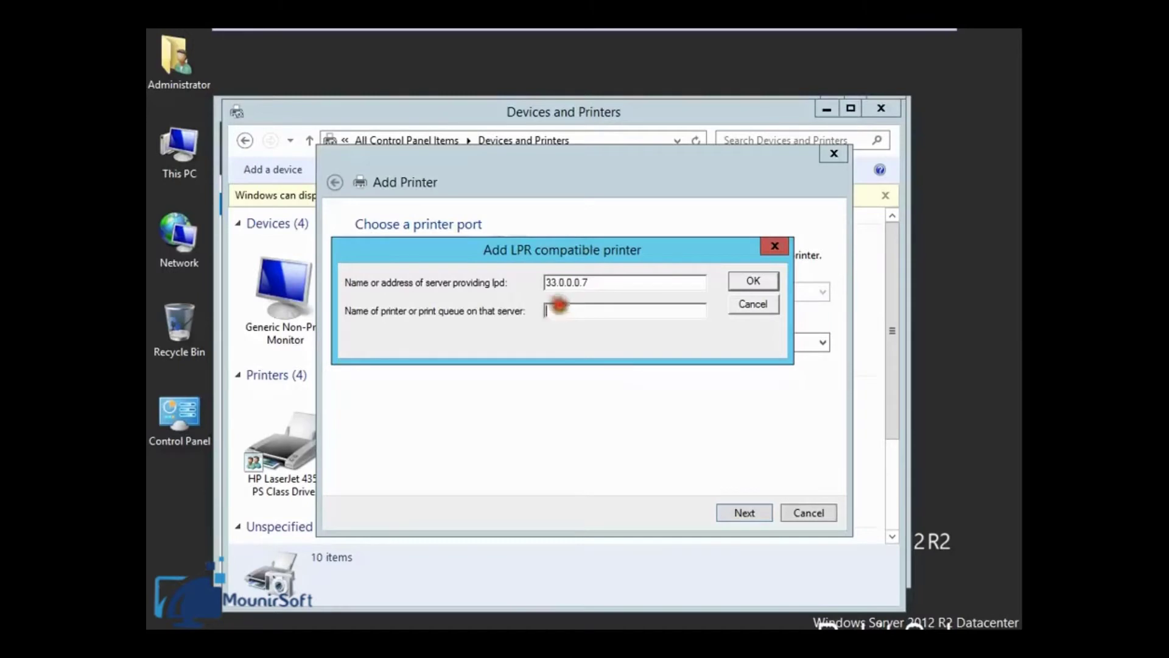
pyautogui.write('u')
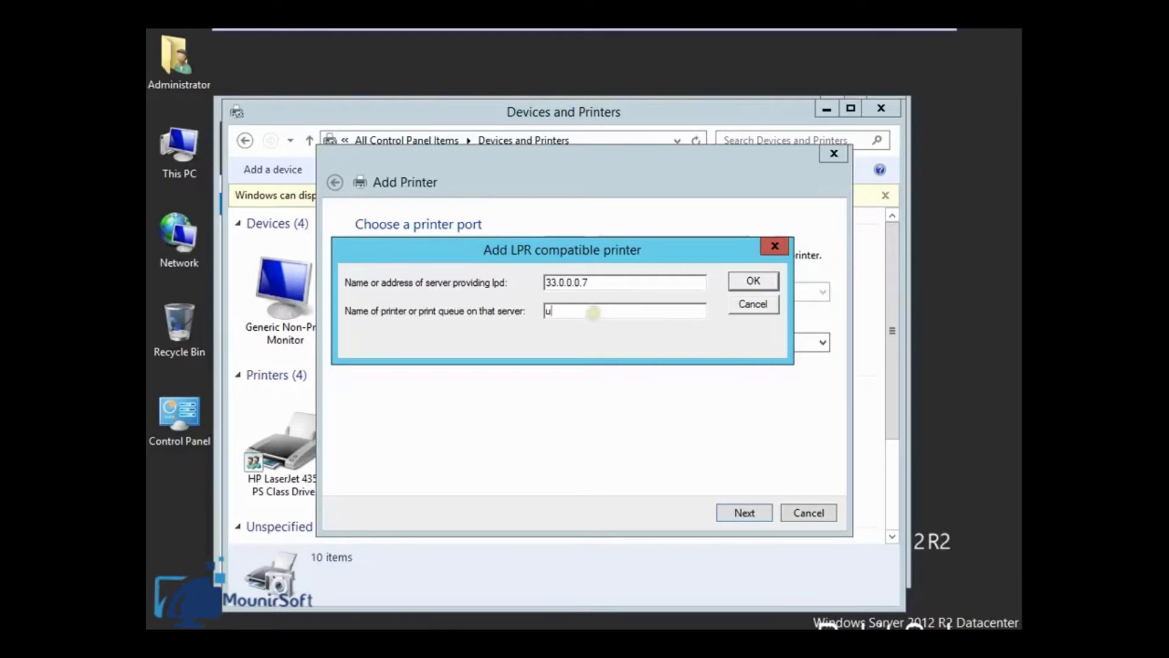
pyautogui.press('BackSpace')
pyautogui.write('samsun')
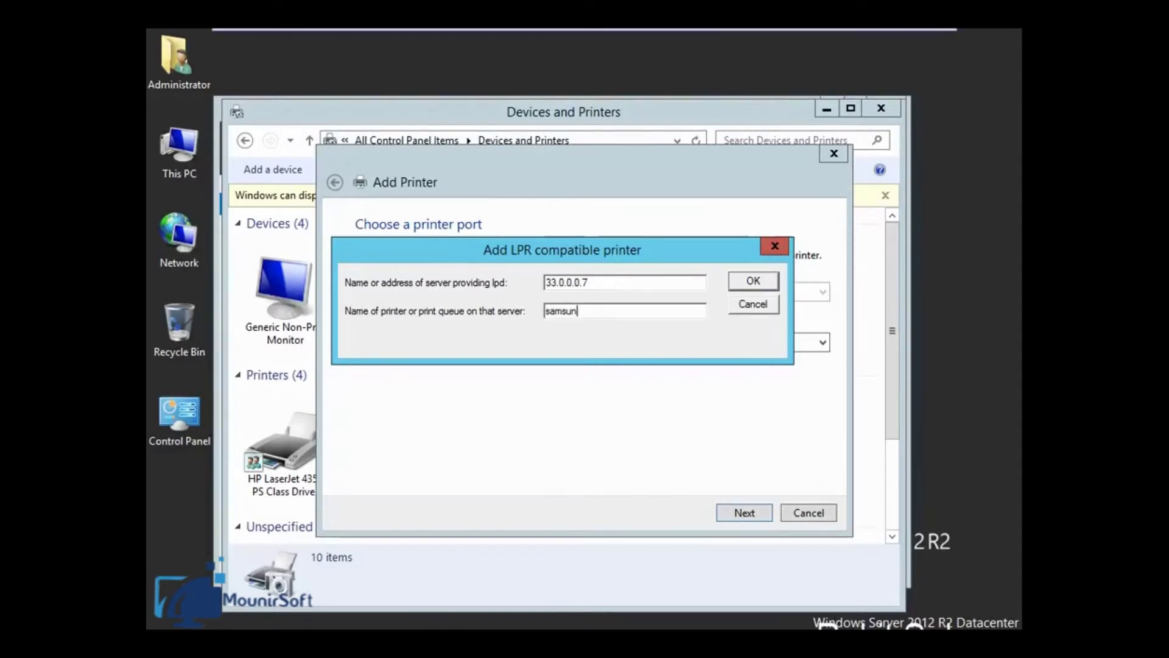
pyautogui.write('3096')
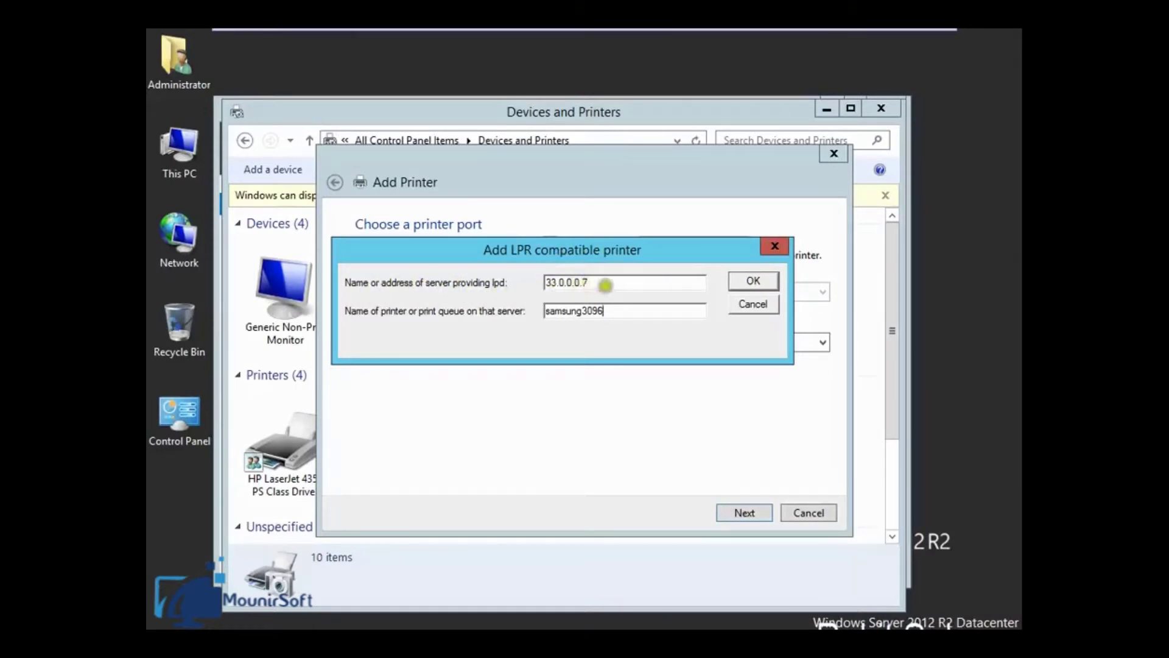
# - Confirm the LPR port with the entered details and keep the currently installed driver for the printer
pyautogui.click(760, 280)
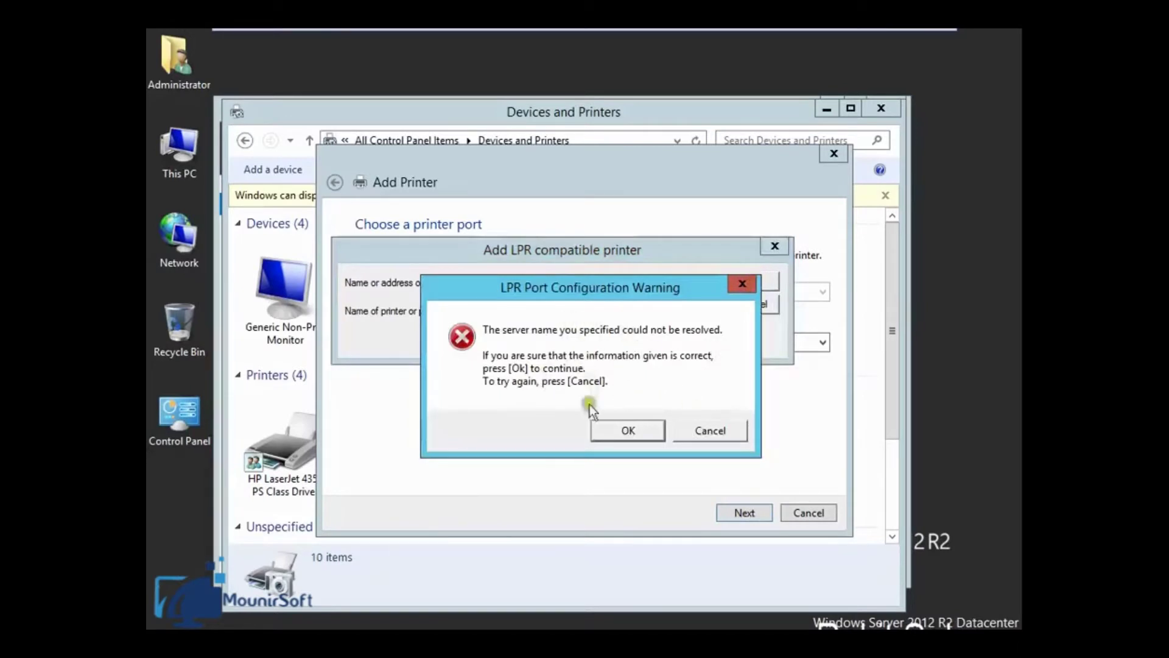
pyautogui.click(613, 435)
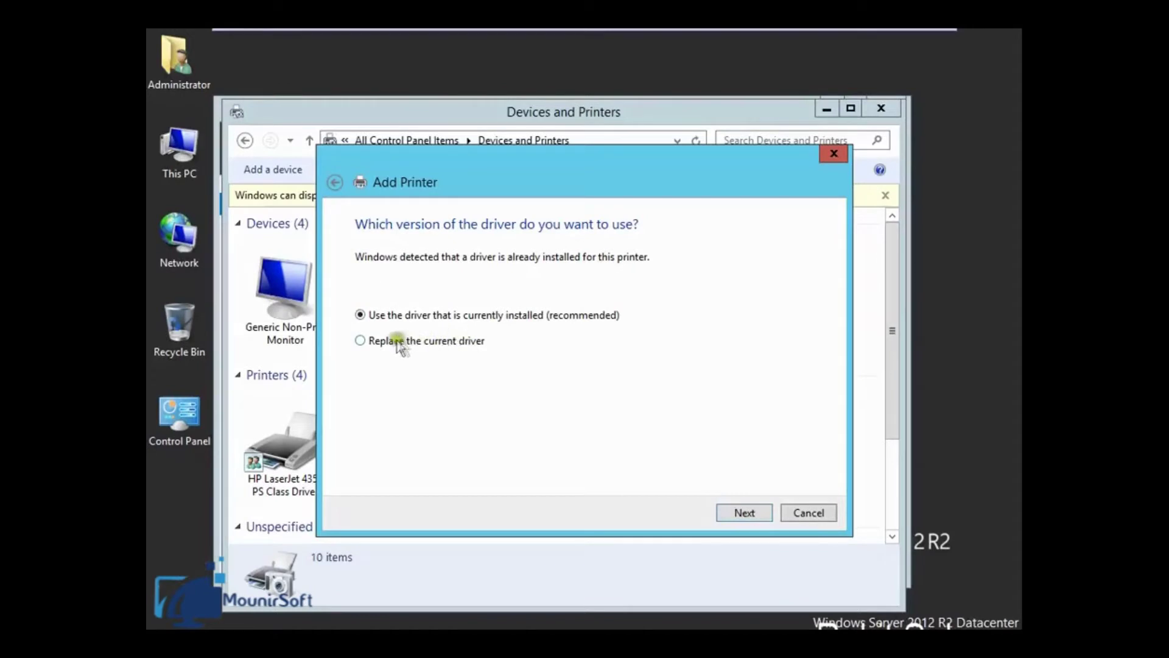
pyautogui.click(738, 511)
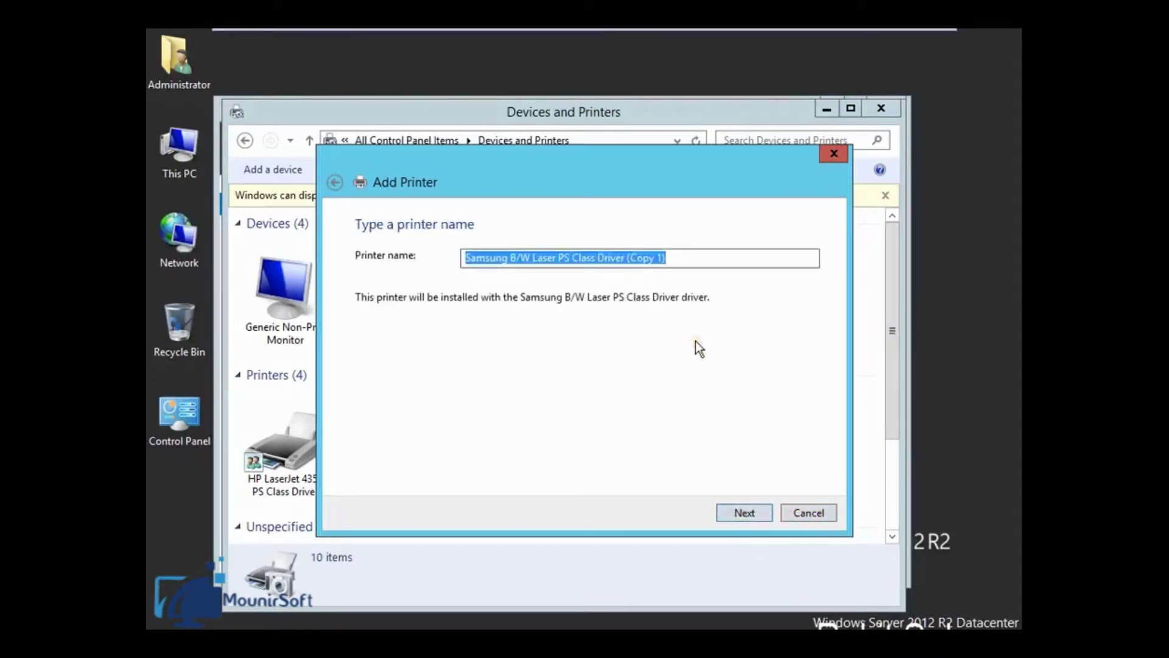
# - Accept the suggested printer name, leave the printer unshared, and finish adding it as the default printer
pyautogui.click(750, 509)
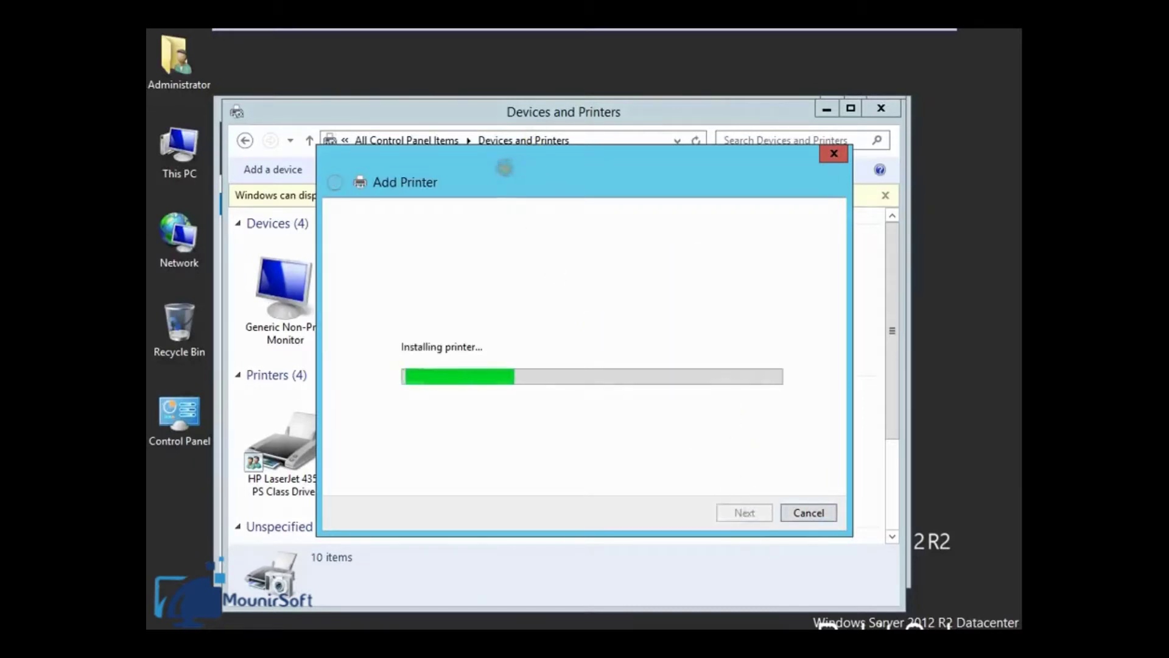
pyautogui.moveTo(522, 162); pyautogui.dragTo(513, 165)
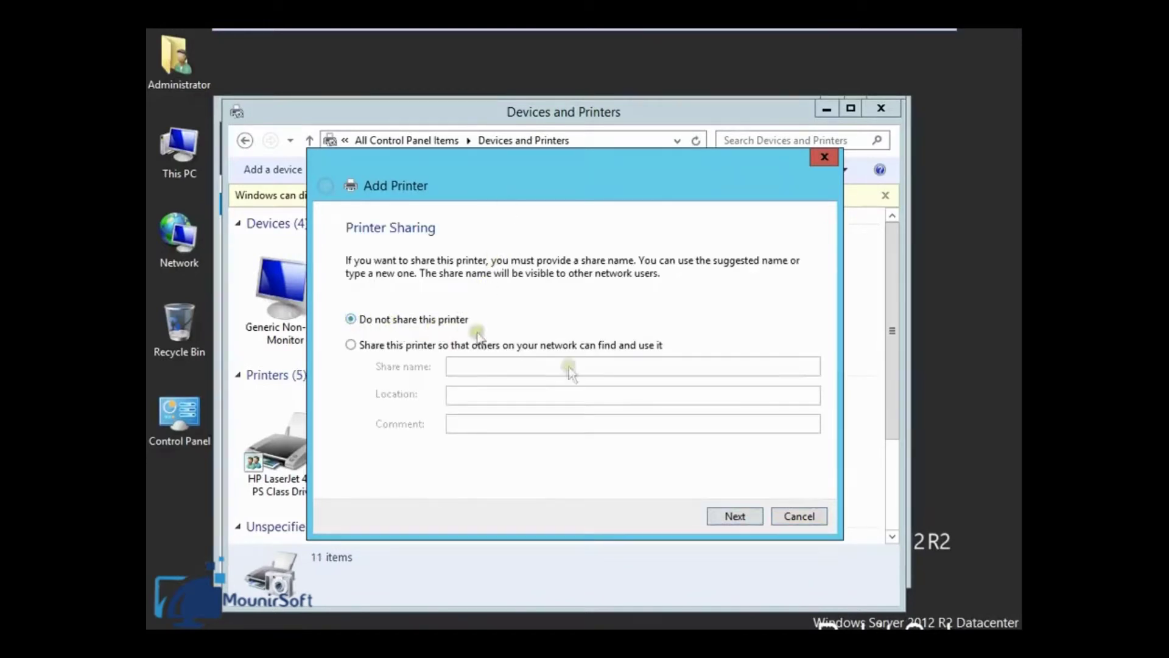
pyautogui.click(749, 516)
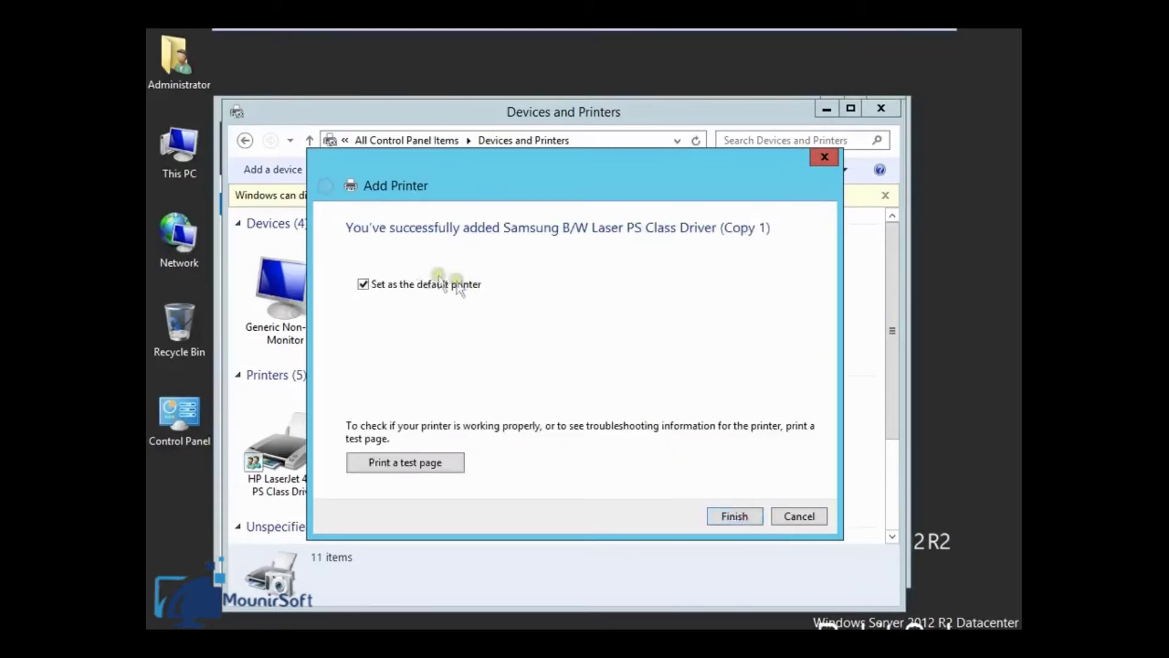
pyautogui.click(750, 515)
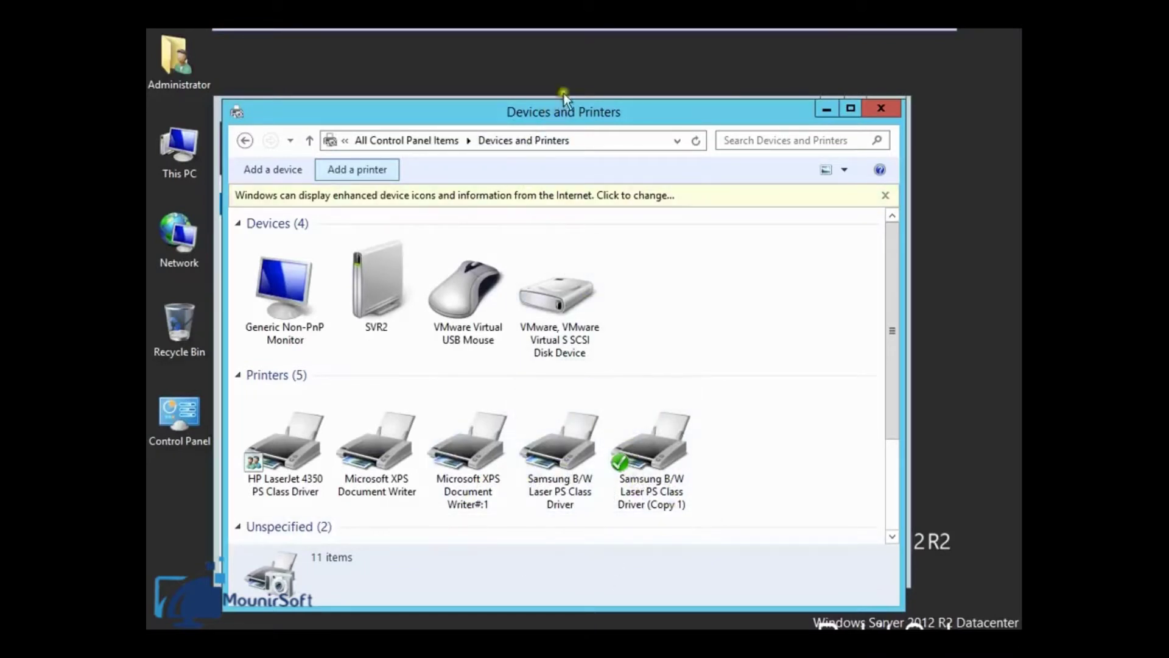
pyautogui.moveTo(573, 111); pyautogui.dragTo(598, 108)
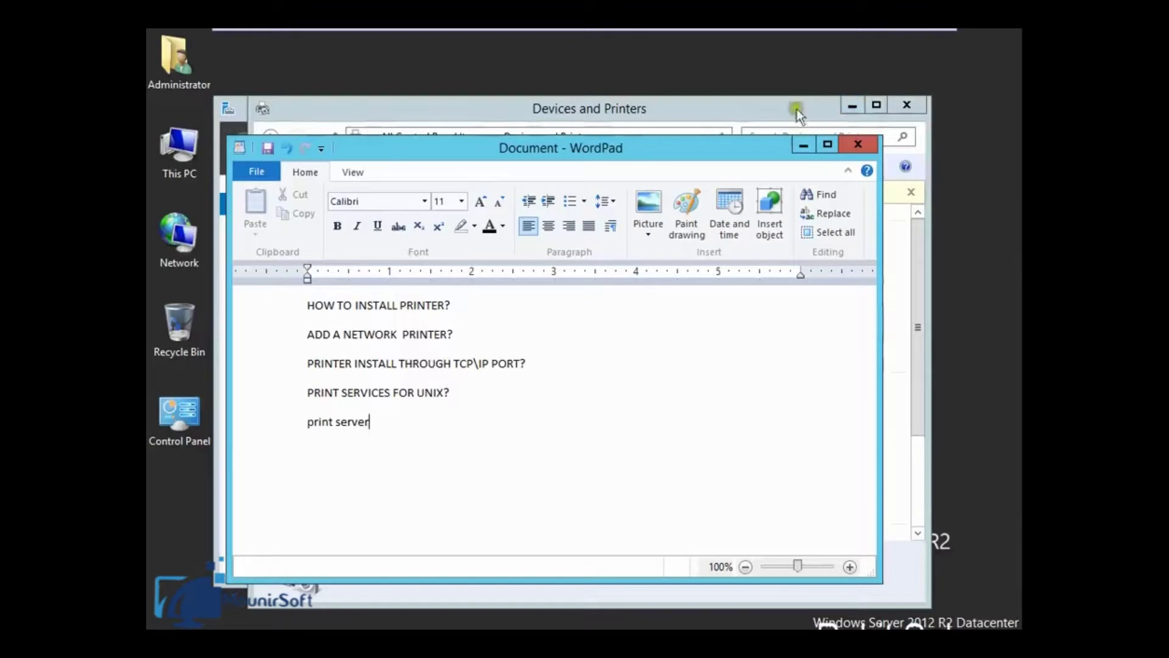
# - Minimize the WordPad notes and the Devices and Printers window, and maximize Server Manager
pyautogui.click(802, 145)
pyautogui.click(848, 107)
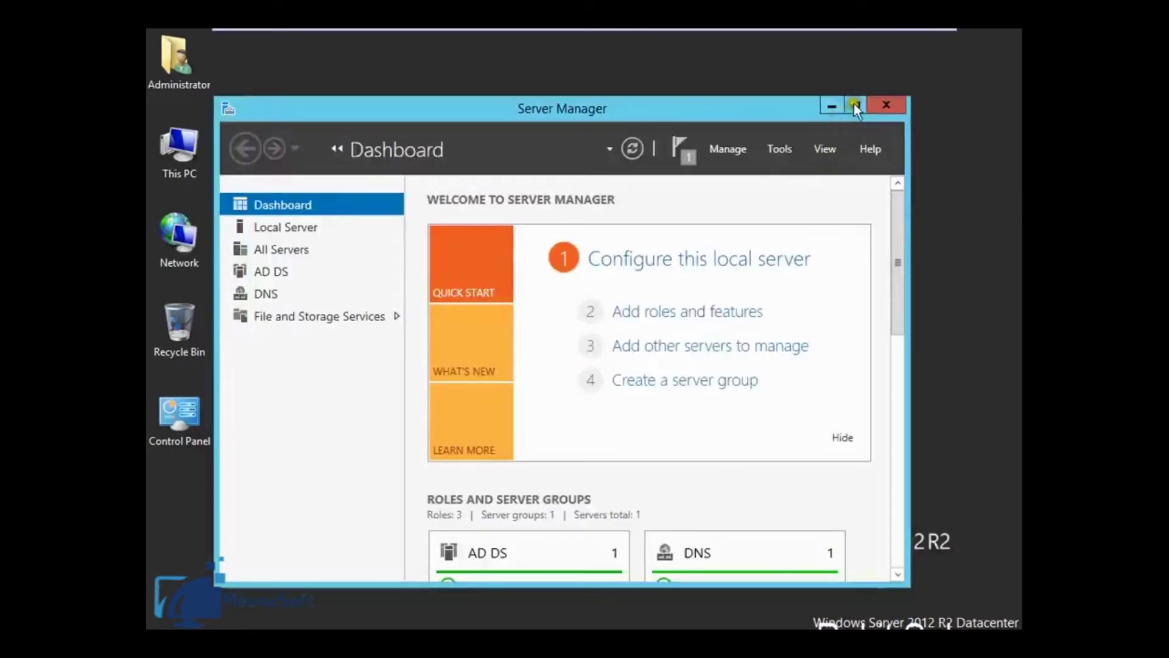
pyautogui.click(854, 105)
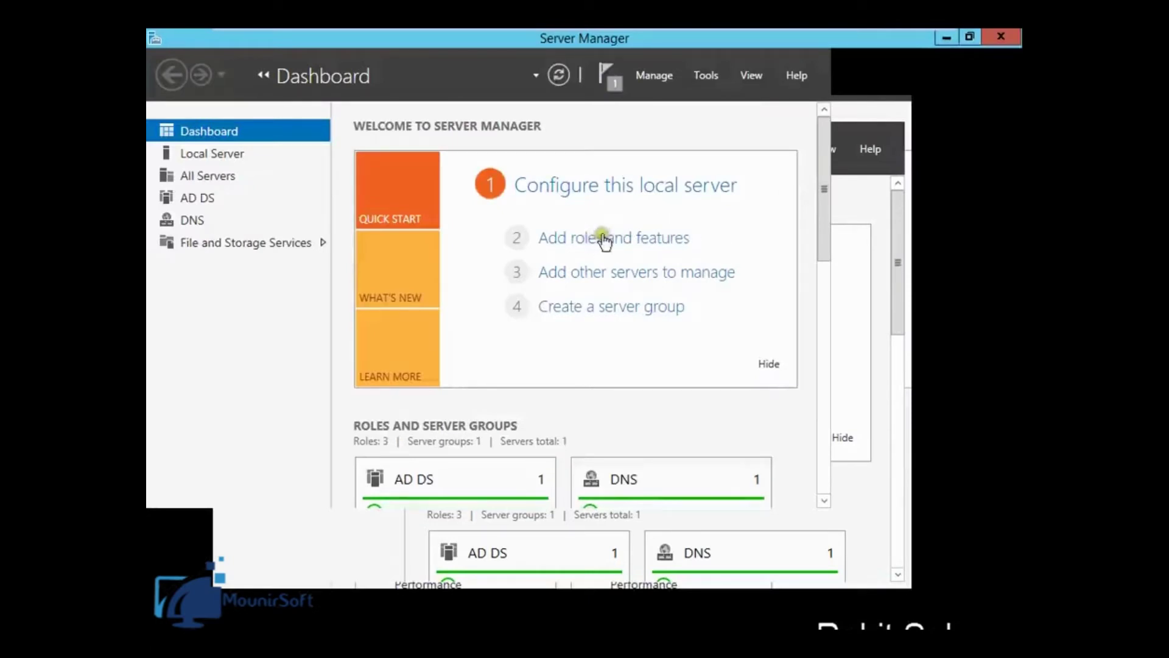
pyautogui.click(668, 204)
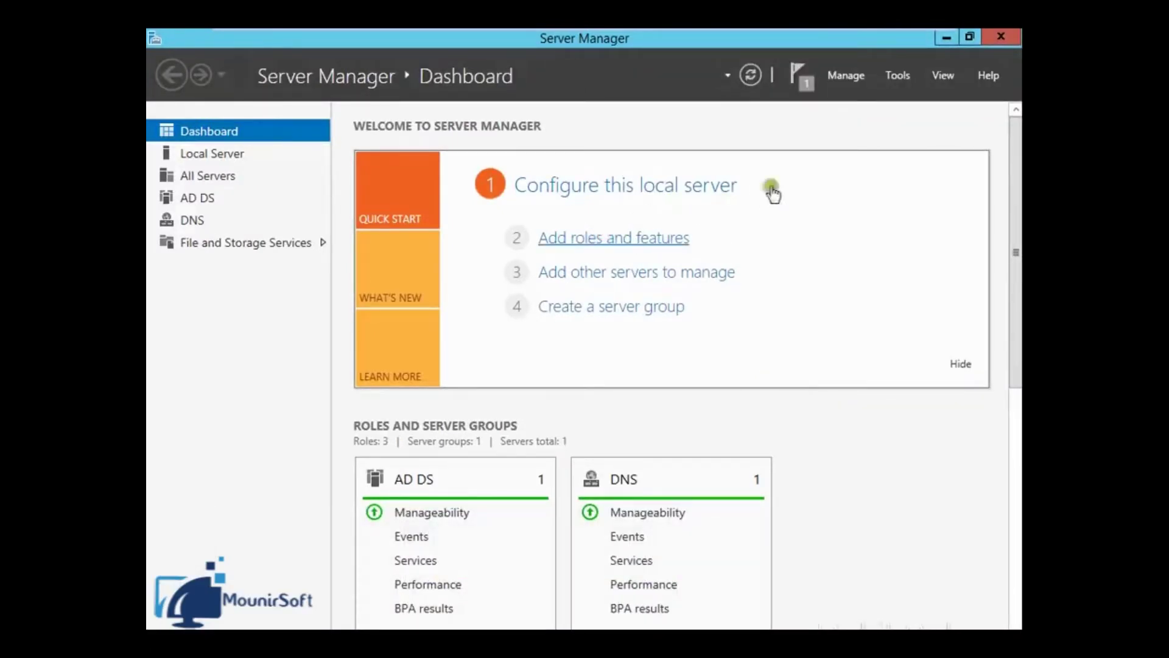
# - Start adding roles and features as a role-based or feature-based installation on the server svr2.bluebird.local
pyautogui.click(620, 244)
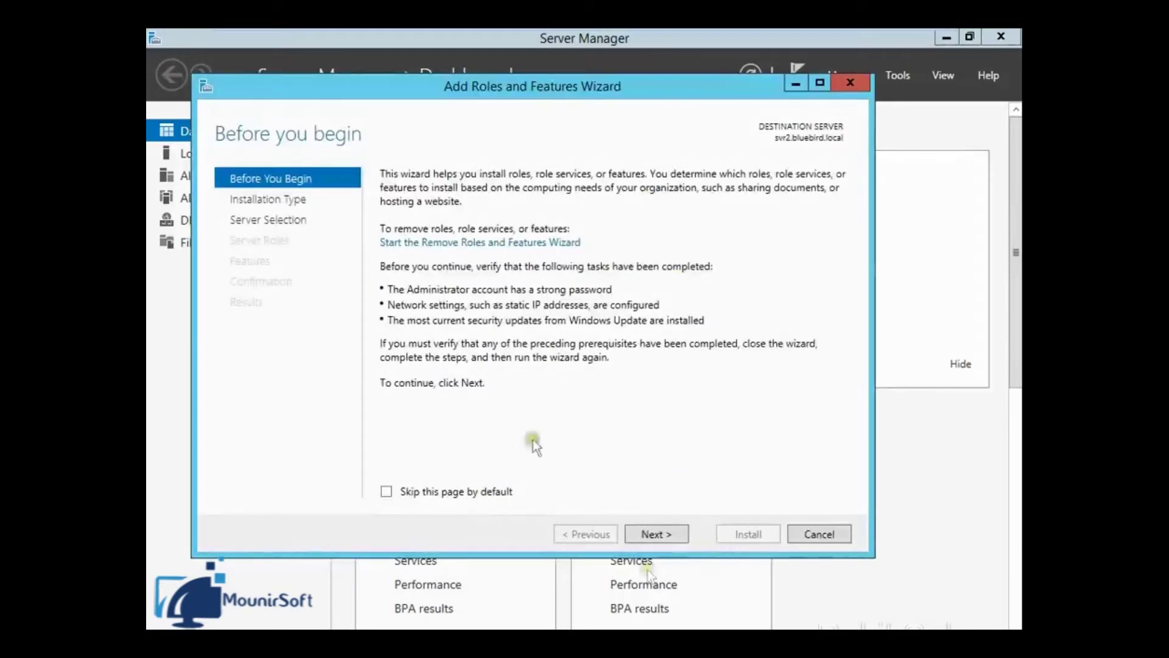
pyautogui.click(658, 533)
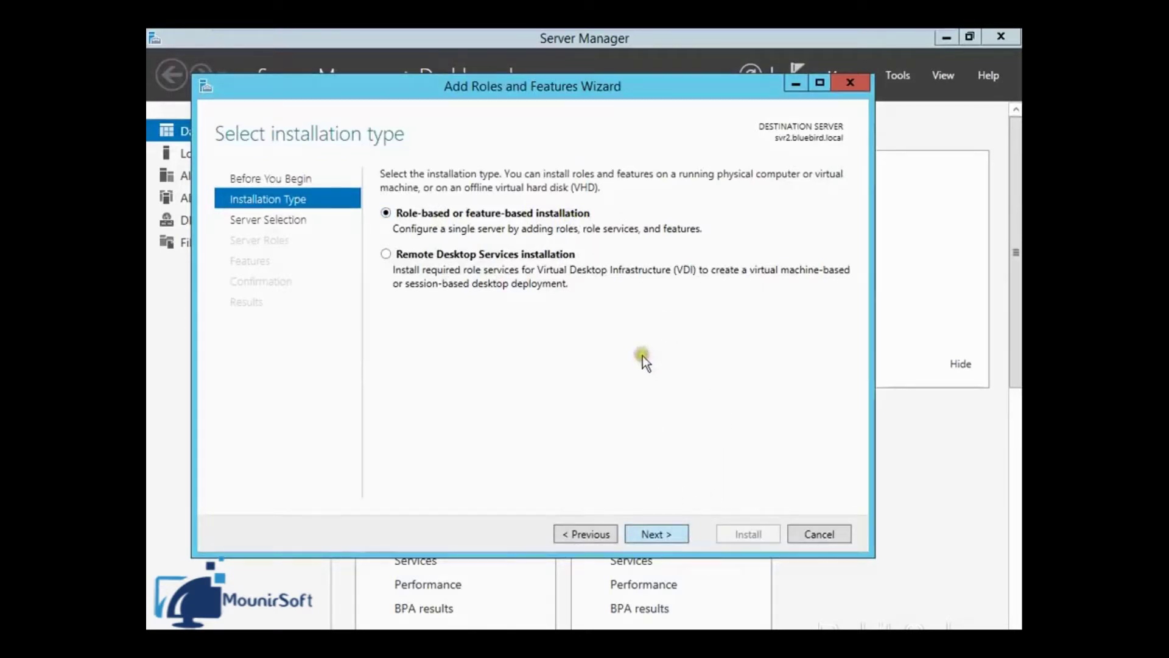
pyautogui.click(662, 539)
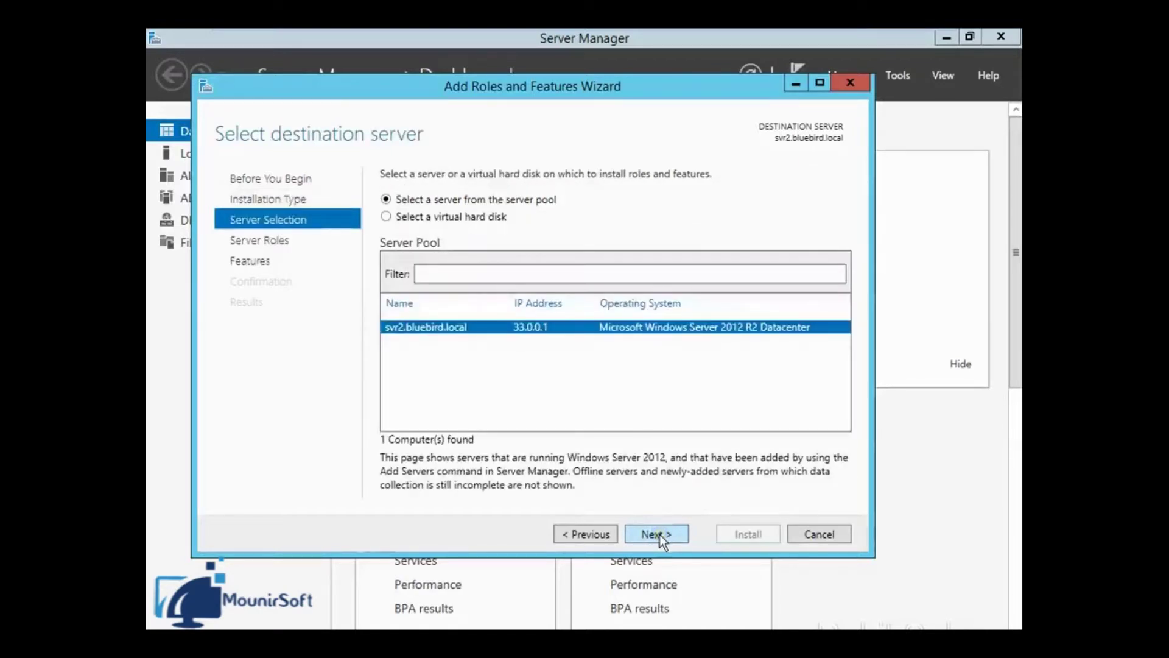
pyautogui.click(645, 532)
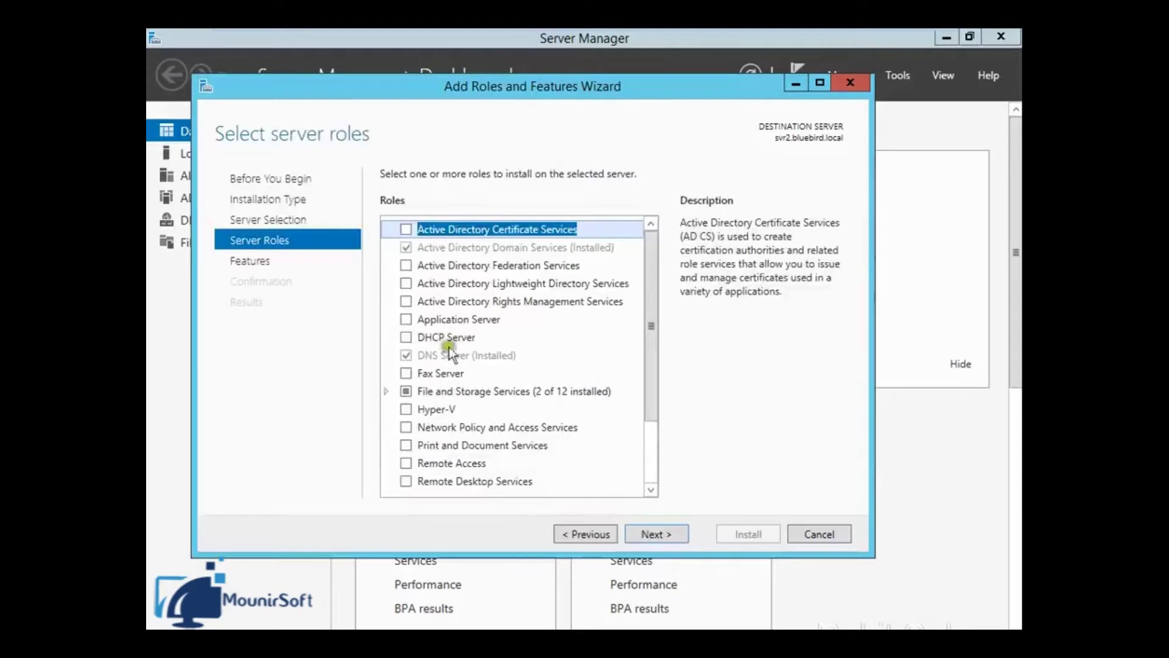
# - Select the Print and Document Services role with its required management tools and continue to the features
pyautogui.click(651, 327)
pyautogui.moveTo(653, 328); pyautogui.dragTo(649, 392)
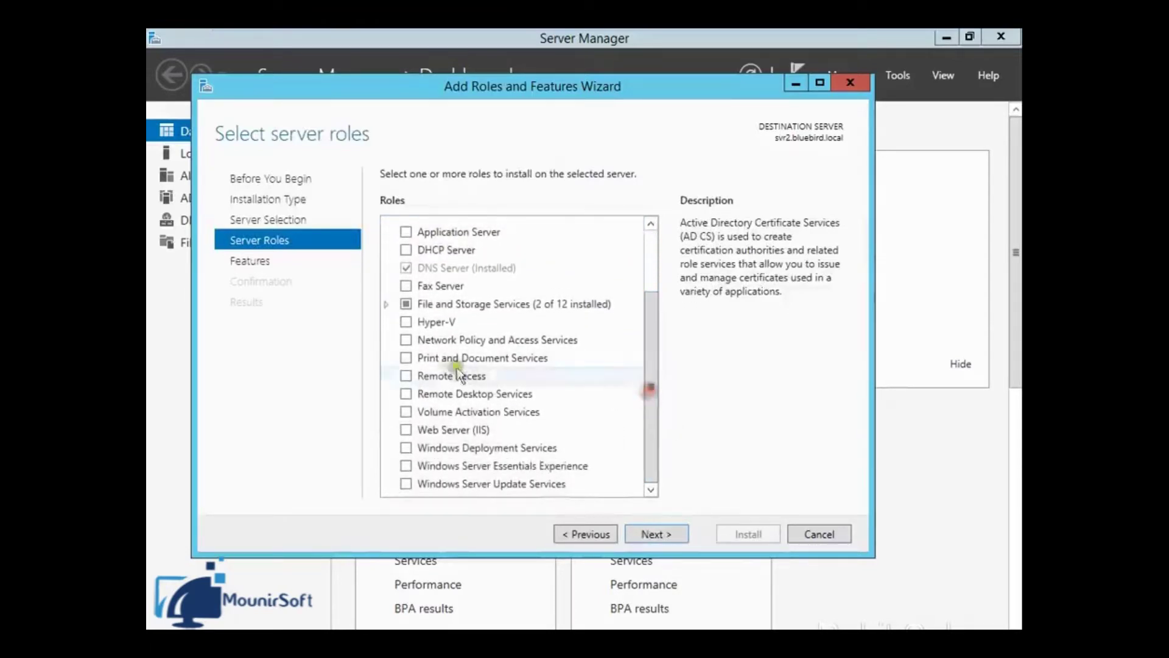
pyautogui.click(406, 357)
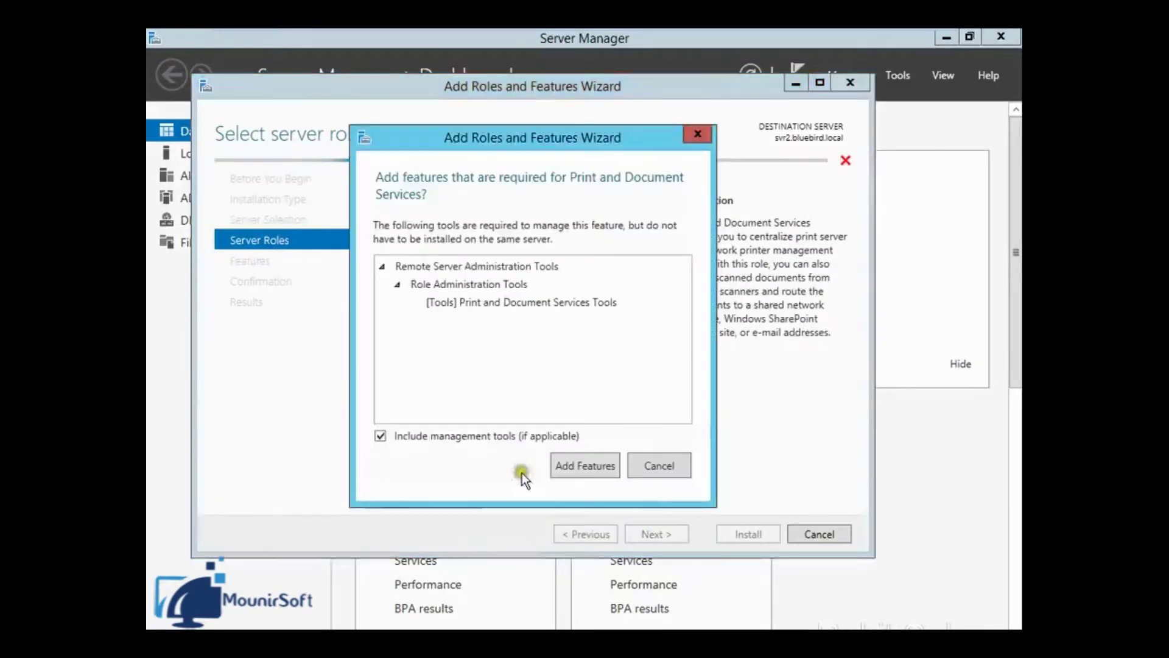
pyautogui.moveTo(548, 139); pyautogui.dragTo(512, 126)
pyautogui.click(557, 453)
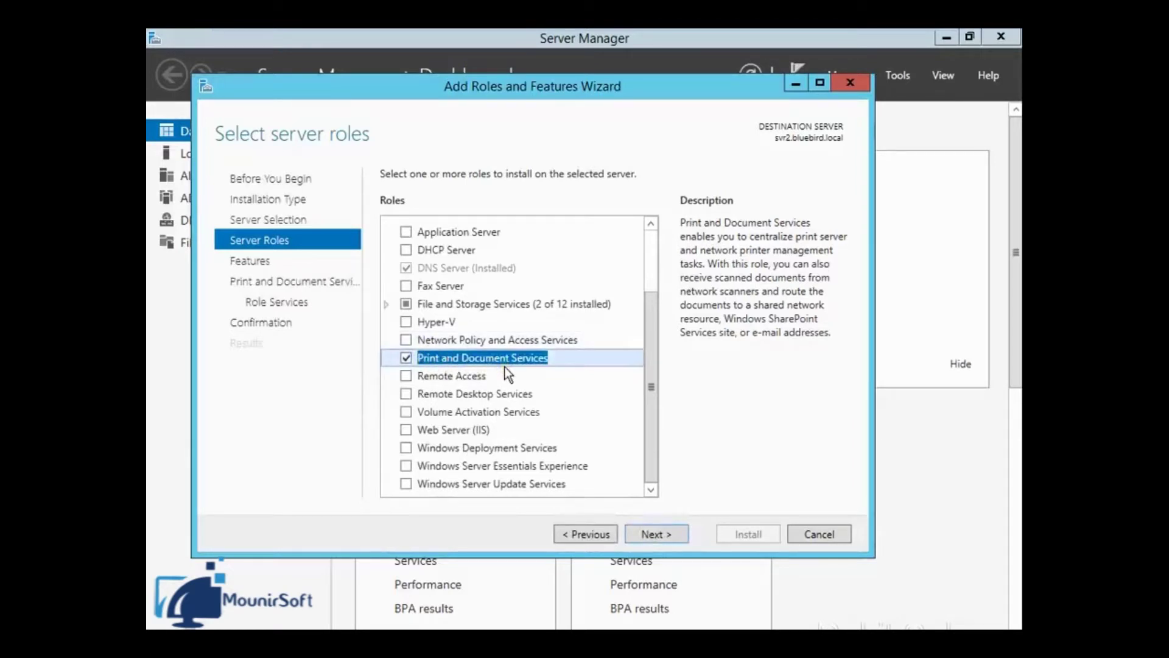
pyautogui.click(646, 536)
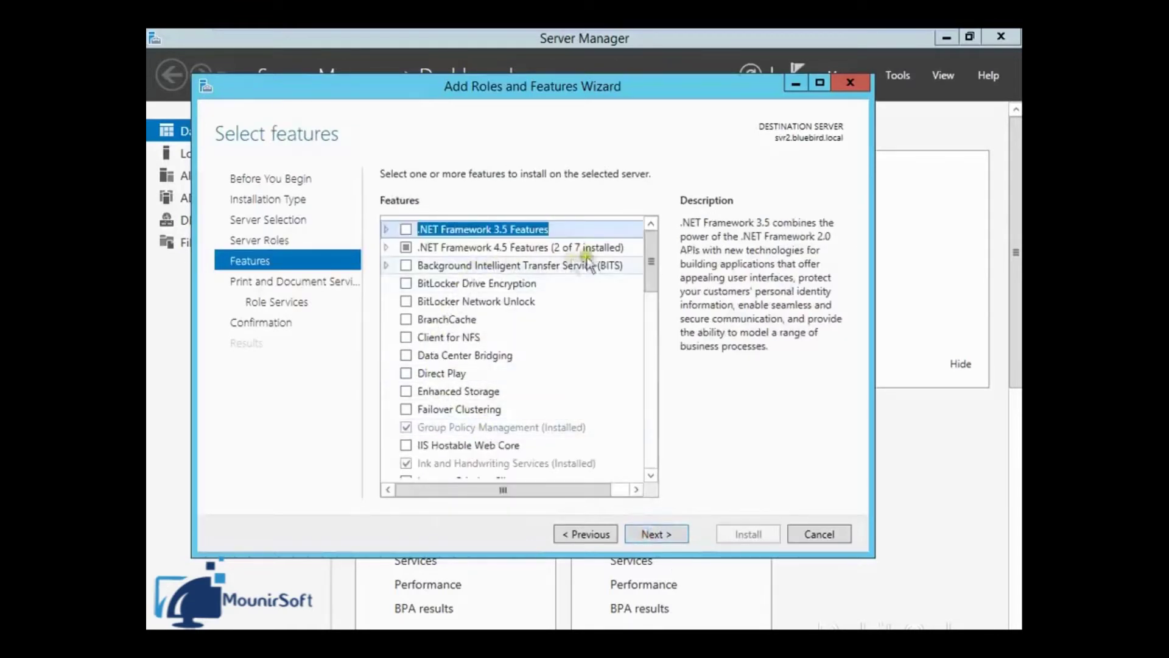
# - Find the Internet Printing Client feature and add the line "internet printing client" to the WordPad notes before returning to the wizard
pyautogui.moveTo(652, 254); pyautogui.dragTo(653, 273)
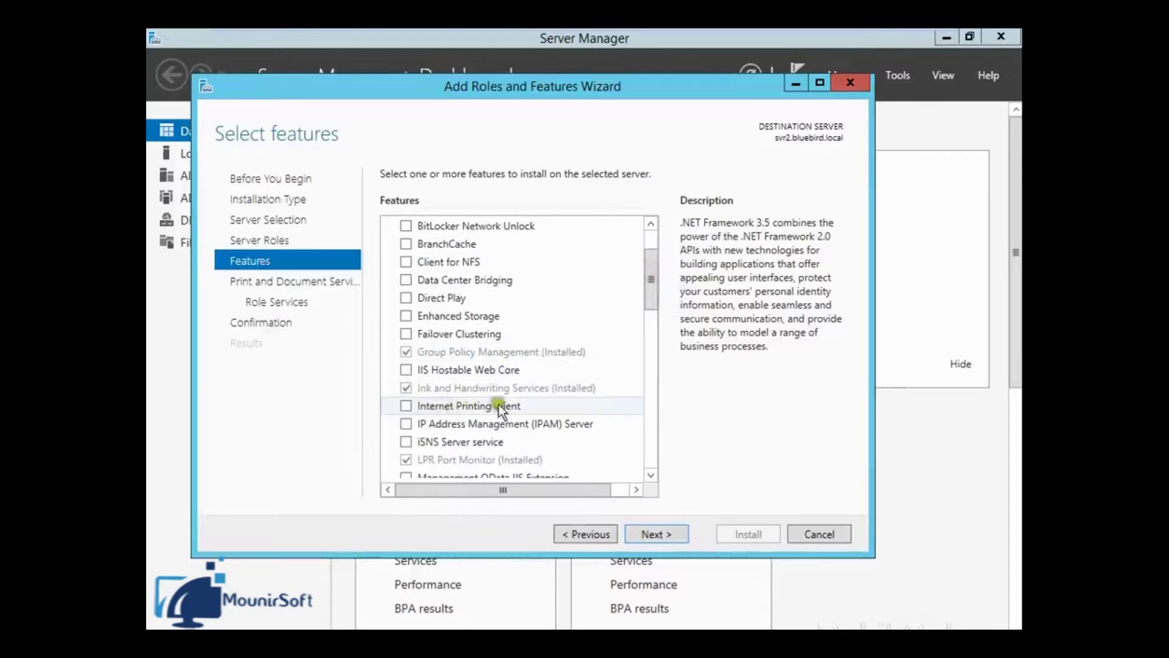
pyautogui.hotkey('alt', 'Tab')
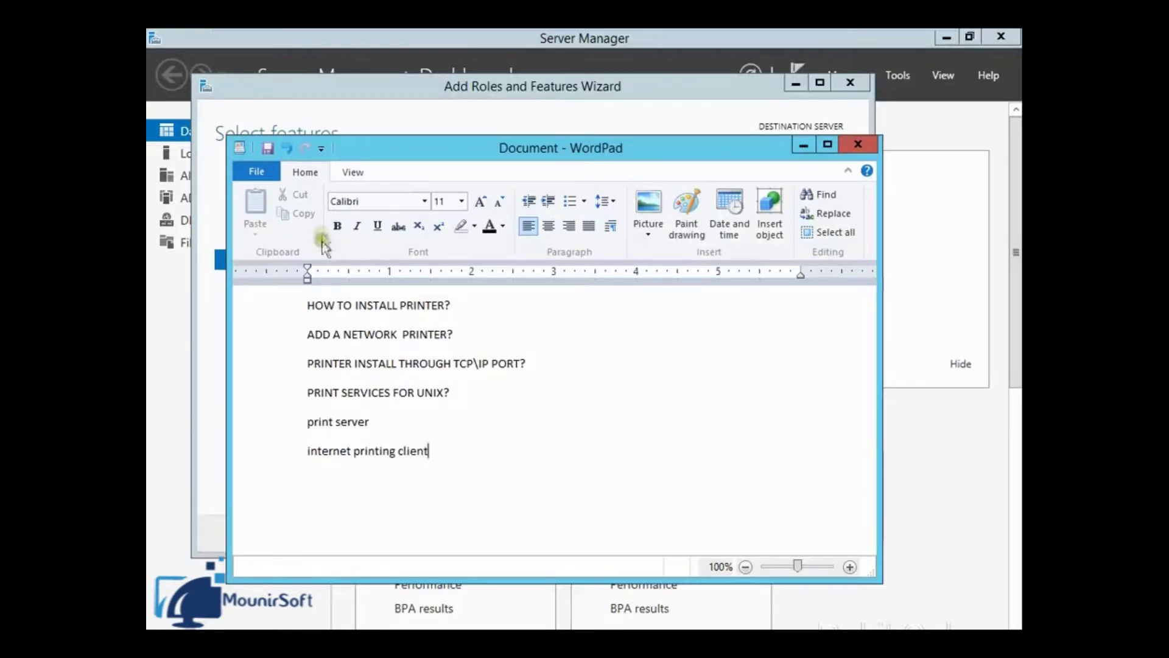
pyautogui.click(364, 88)
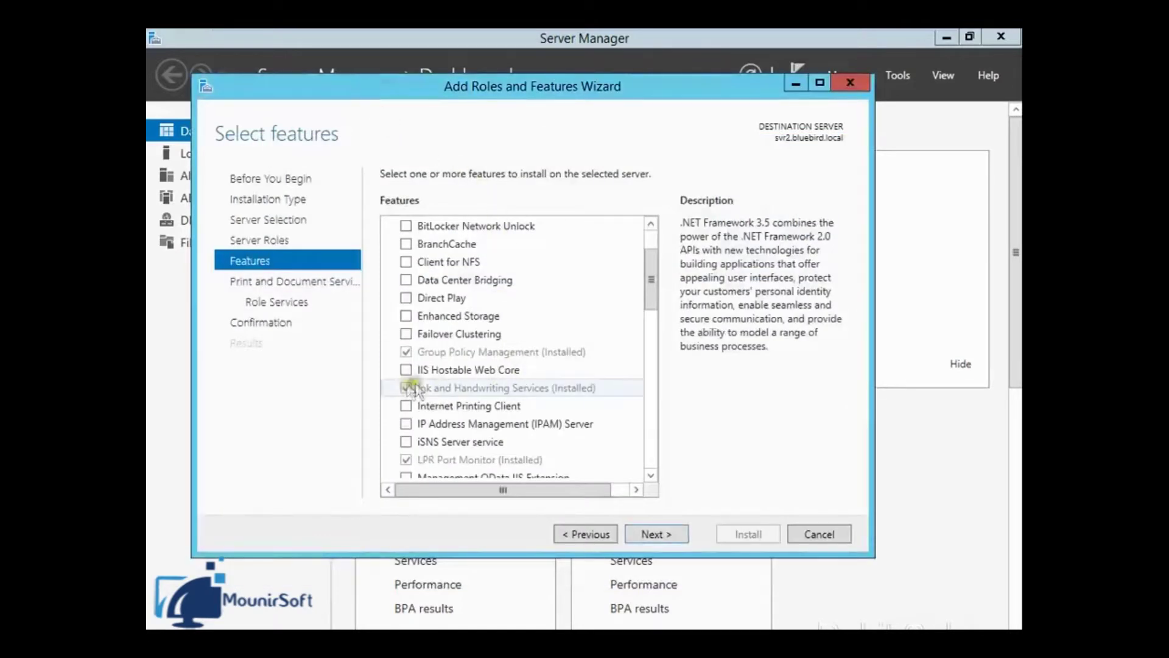
# - Go back to the server roles and add the Web Server (IIS) role with its required features
pyautogui.click(589, 534)
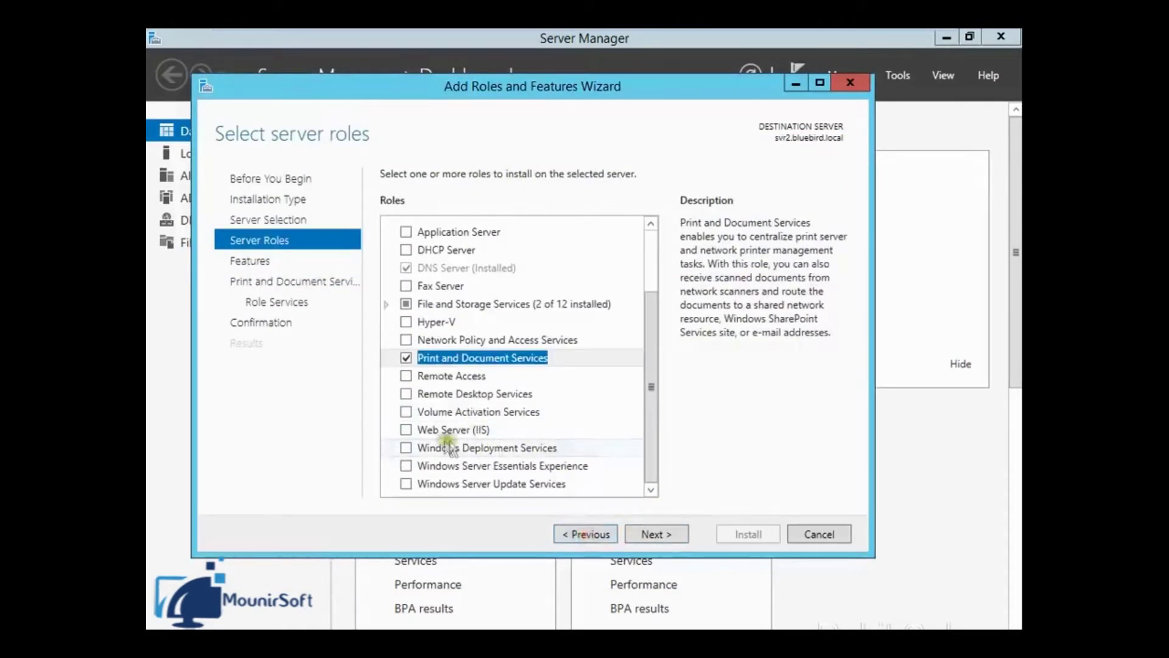
pyautogui.click(406, 430)
pyautogui.click(586, 455)
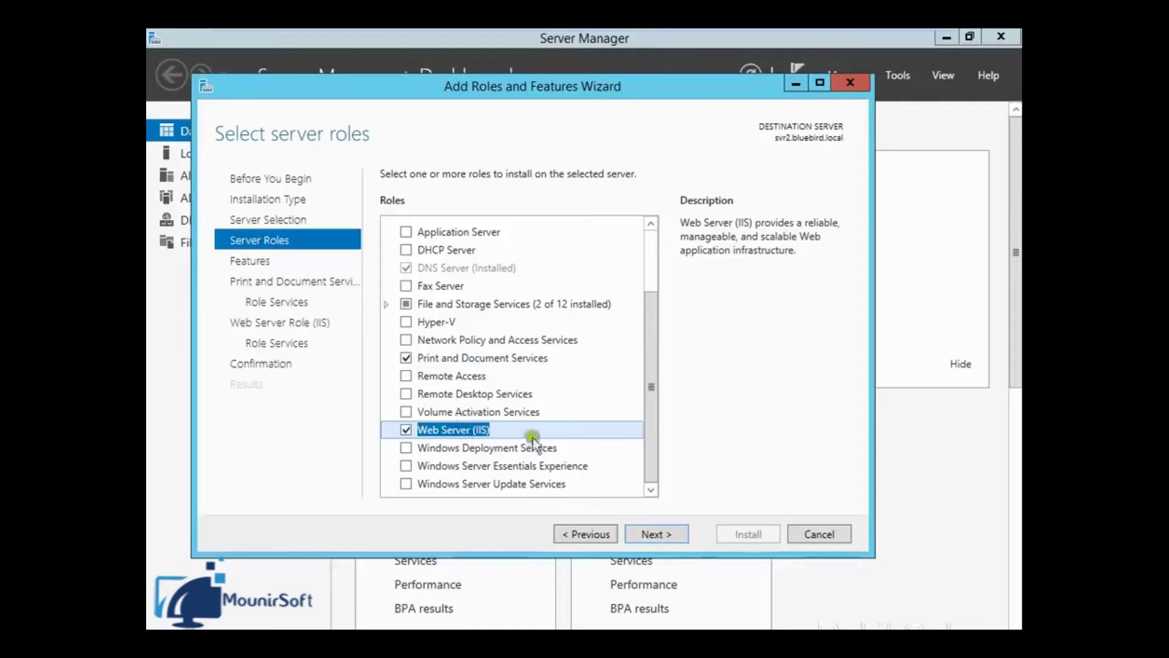
pyautogui.click(655, 536)
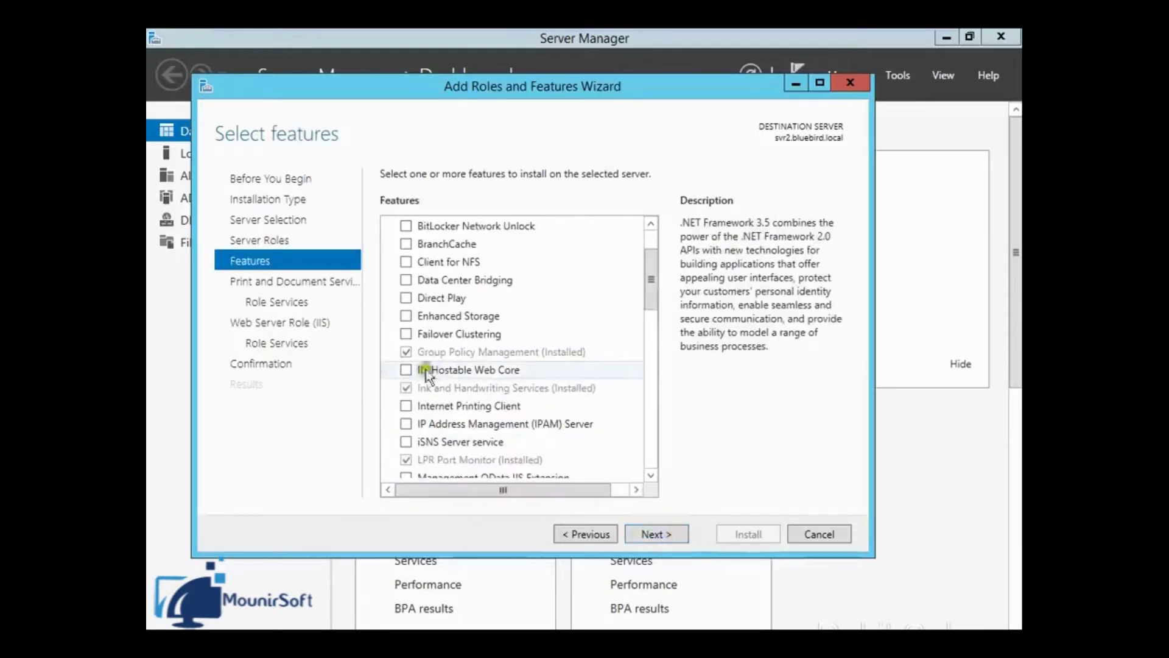
# - Select the Internet Printing Client feature and continue to the Print and Document Services role services
pyautogui.click(406, 406)
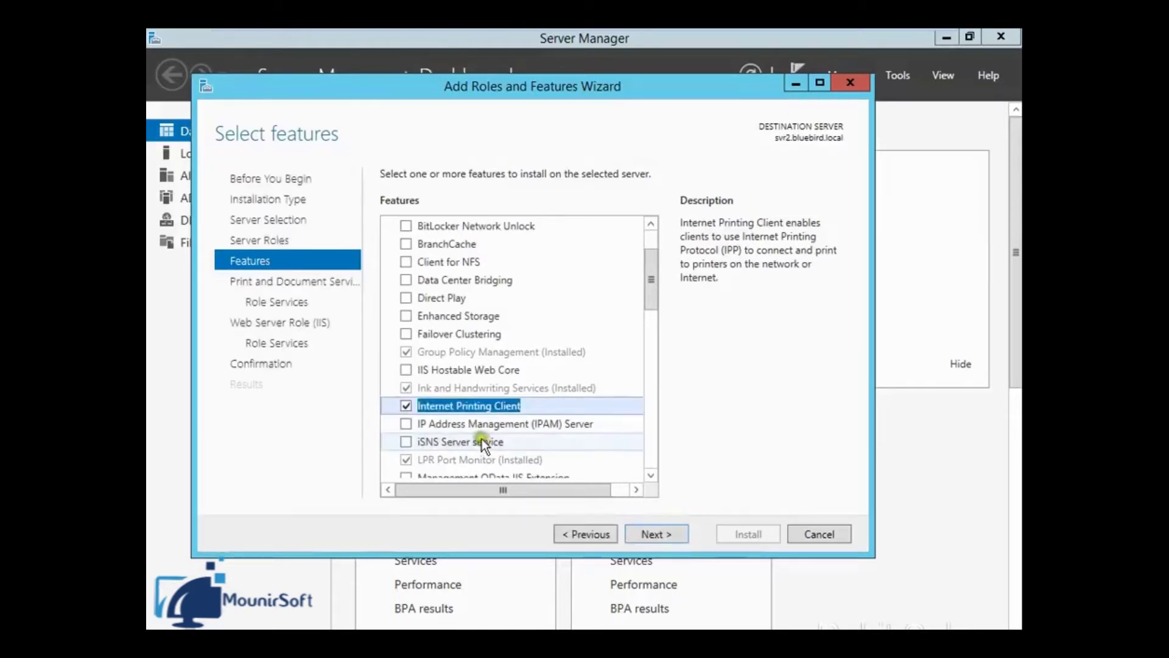
pyautogui.click(660, 534)
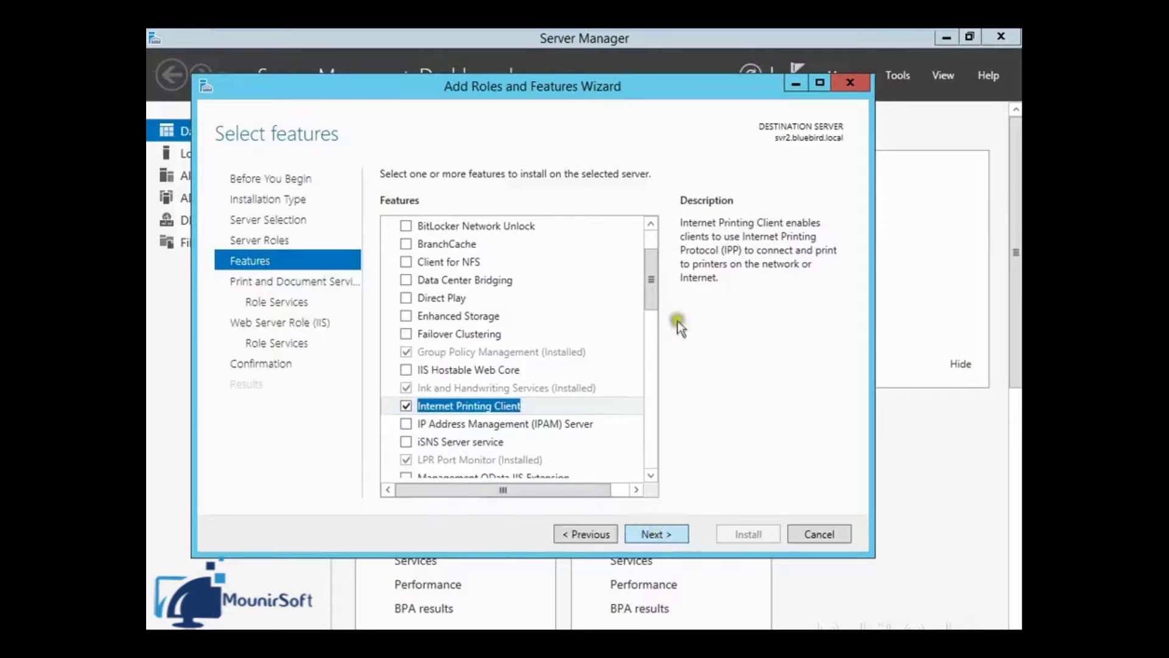
pyautogui.click(673, 541)
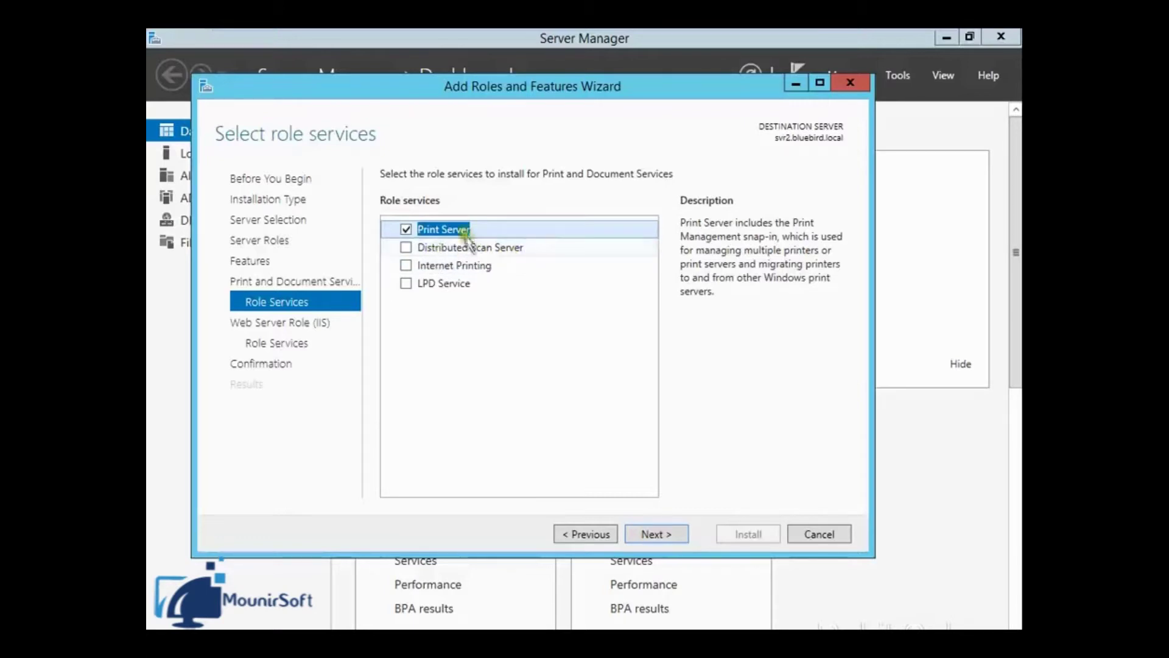
# - Add the Distributed Scan Server, Internet Printing and LPD Service role services, including the features required for Internet Printing
pyautogui.click(406, 265)
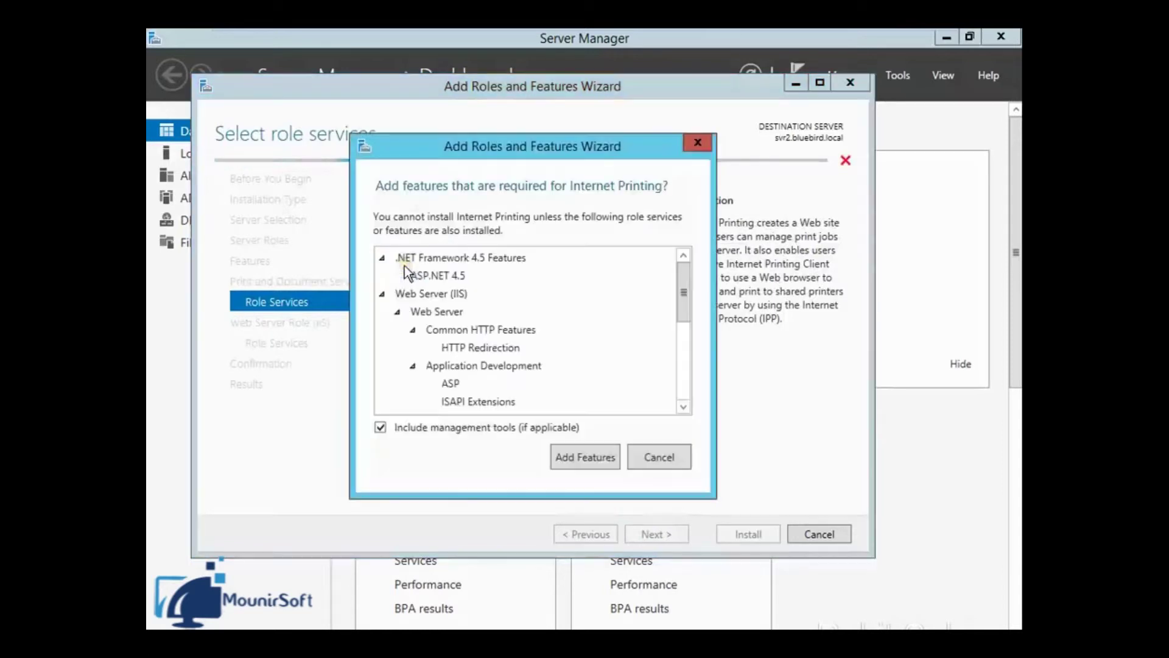
pyautogui.click(571, 454)
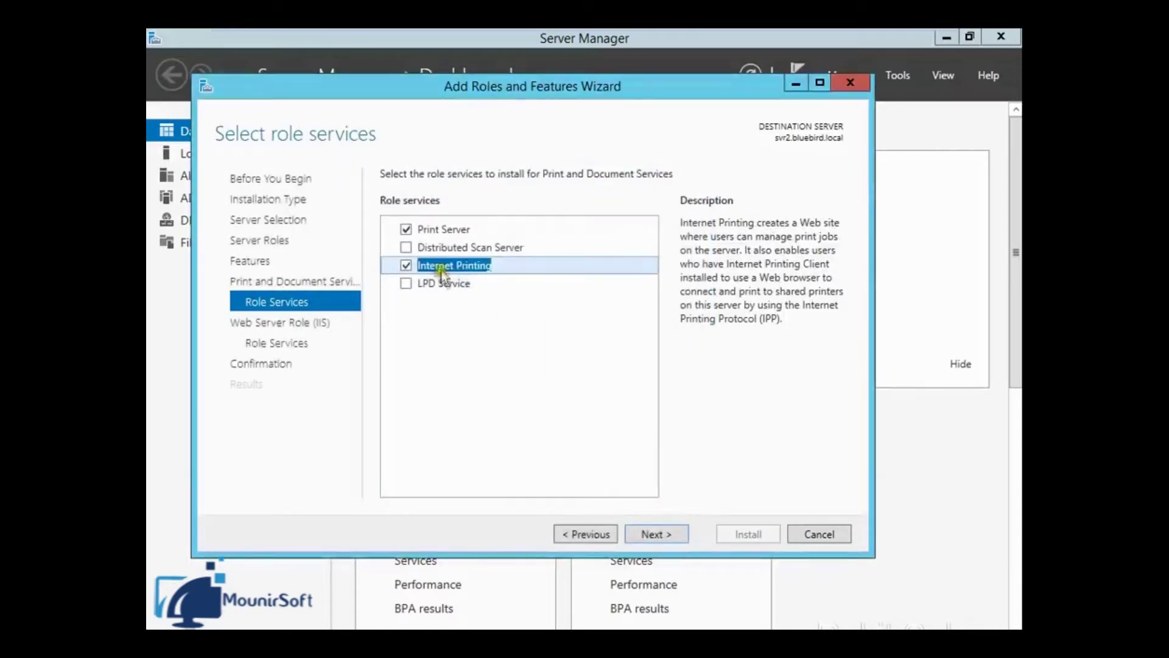
pyautogui.click(411, 251)
pyautogui.click(406, 248)
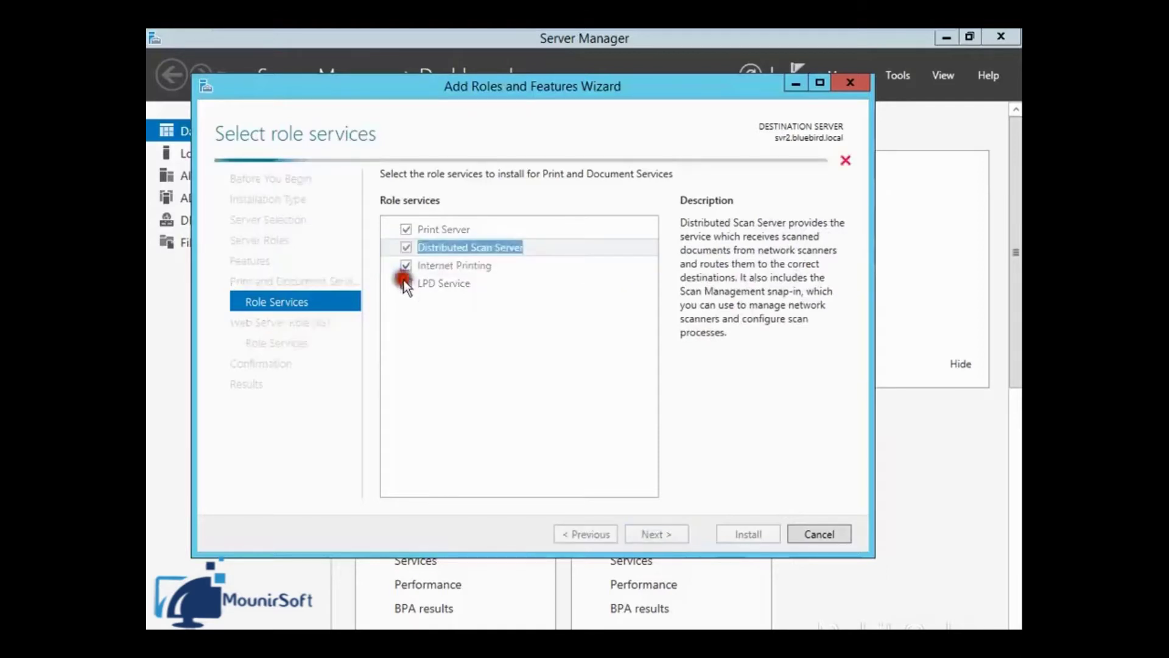
pyautogui.click(402, 251)
pyautogui.click(405, 248)
pyautogui.click(407, 283)
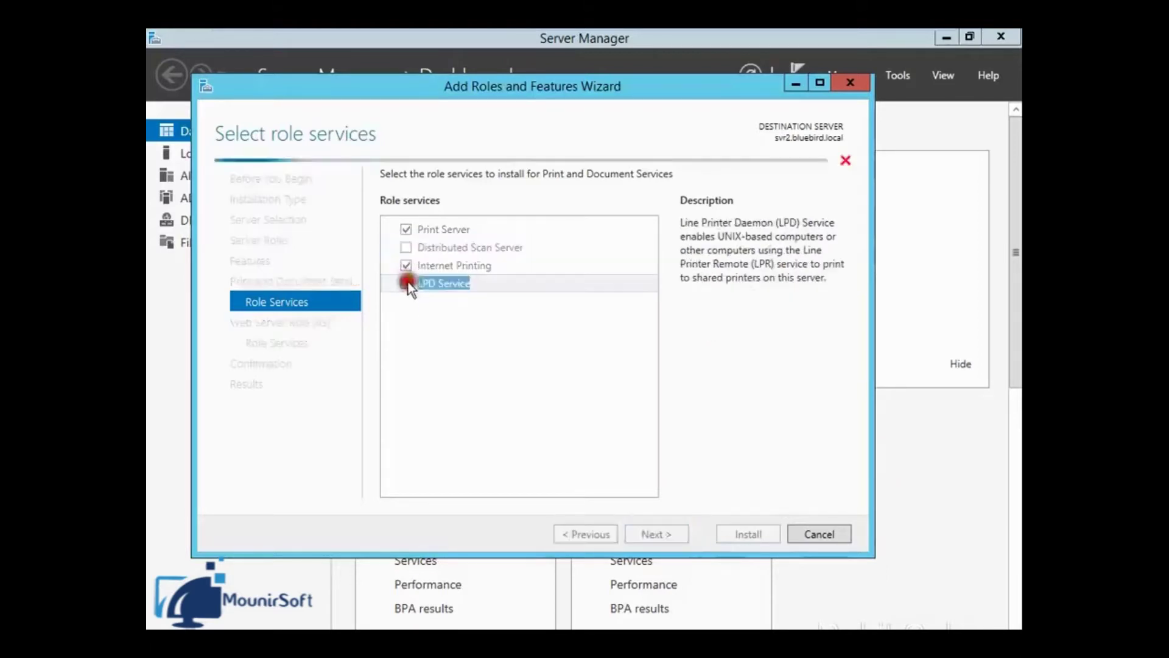
pyautogui.click(406, 282)
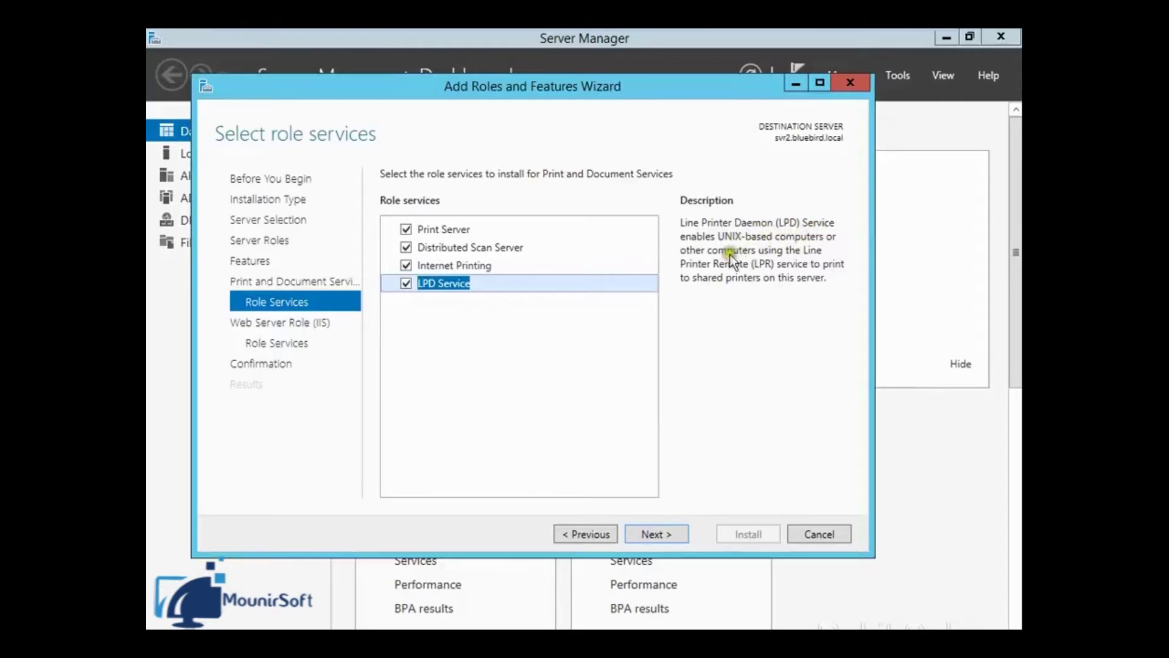
# - Keep the default Web Server role services, allow an automatic restart of the destination server if required, and start the installation
pyautogui.click(659, 533)
pyautogui.click(655, 534)
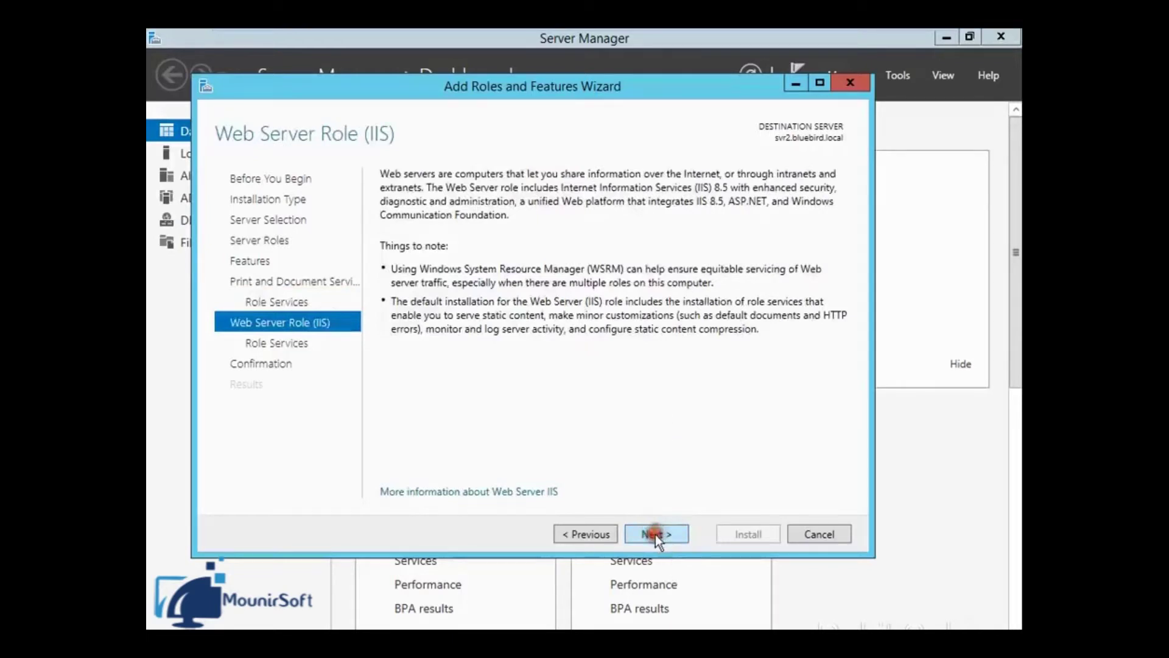
pyautogui.click(655, 534)
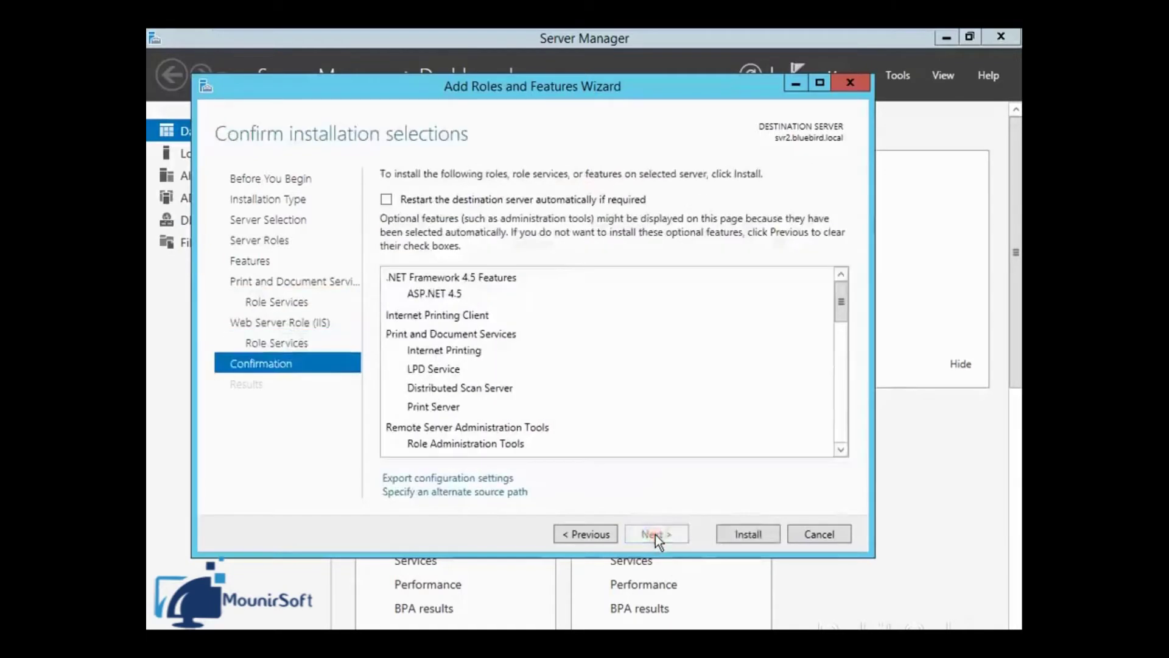
pyautogui.click(485, 199)
pyautogui.click(655, 405)
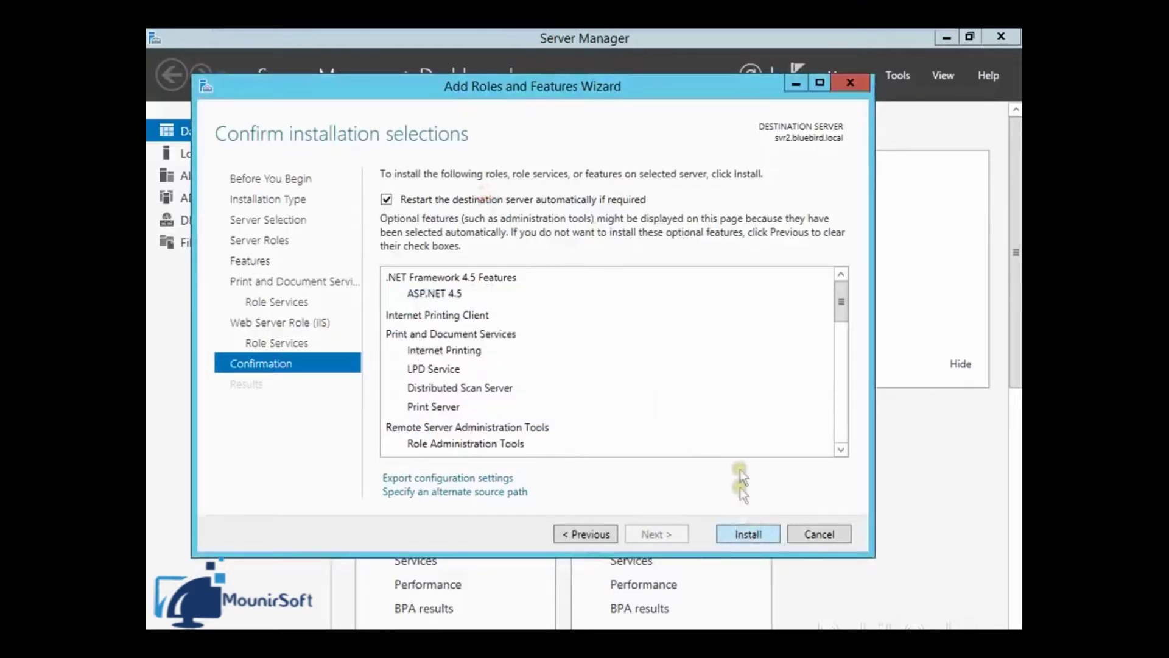
pyautogui.click(748, 533)
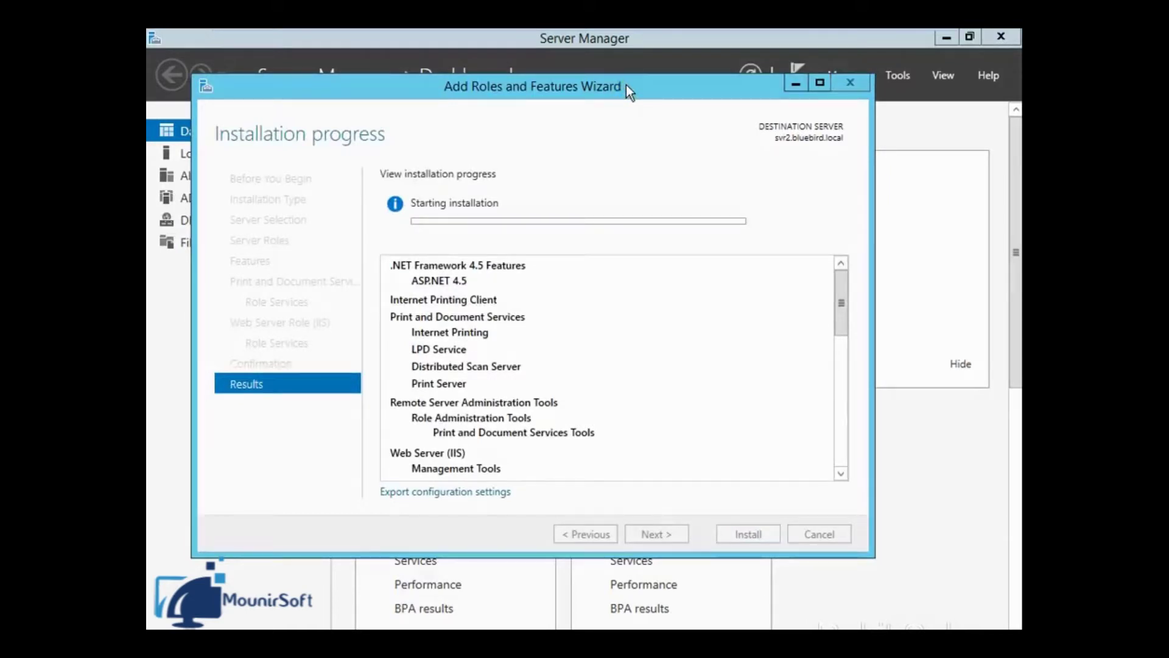
pyautogui.moveTo(696, 34)
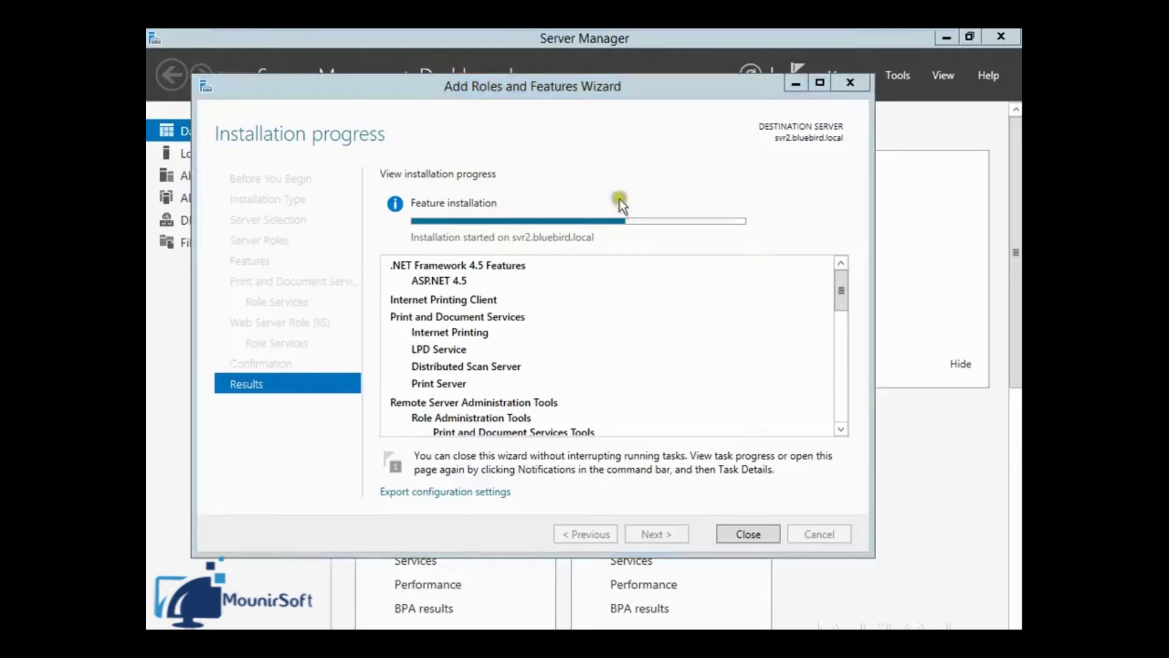
# - Run GPUPDATE while the role installation continues
pyautogui.click(569, 85)
pyautogui.press('super+r')
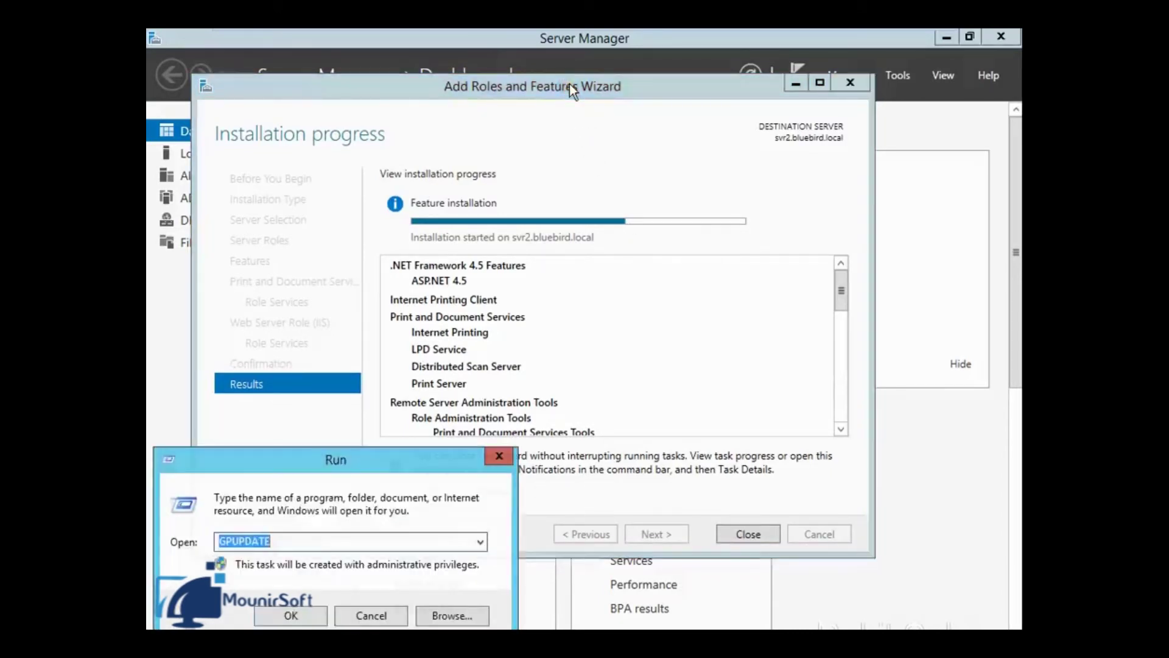
pyautogui.click(277, 615)
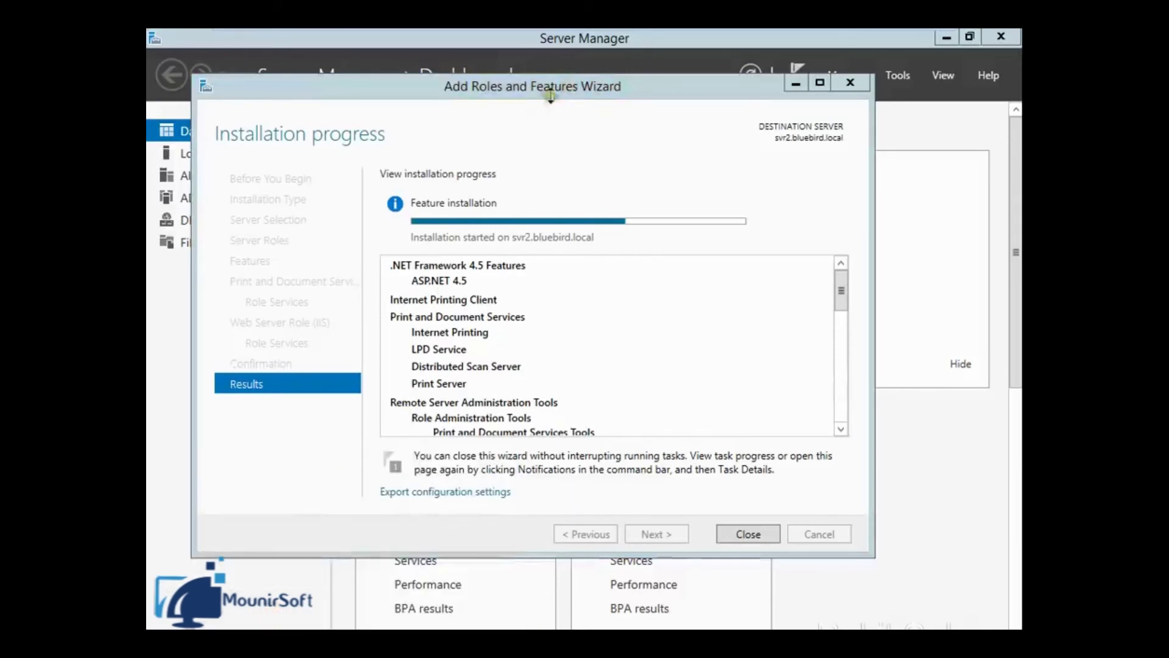
pyautogui.moveTo(601, 92); pyautogui.dragTo(692, 108)
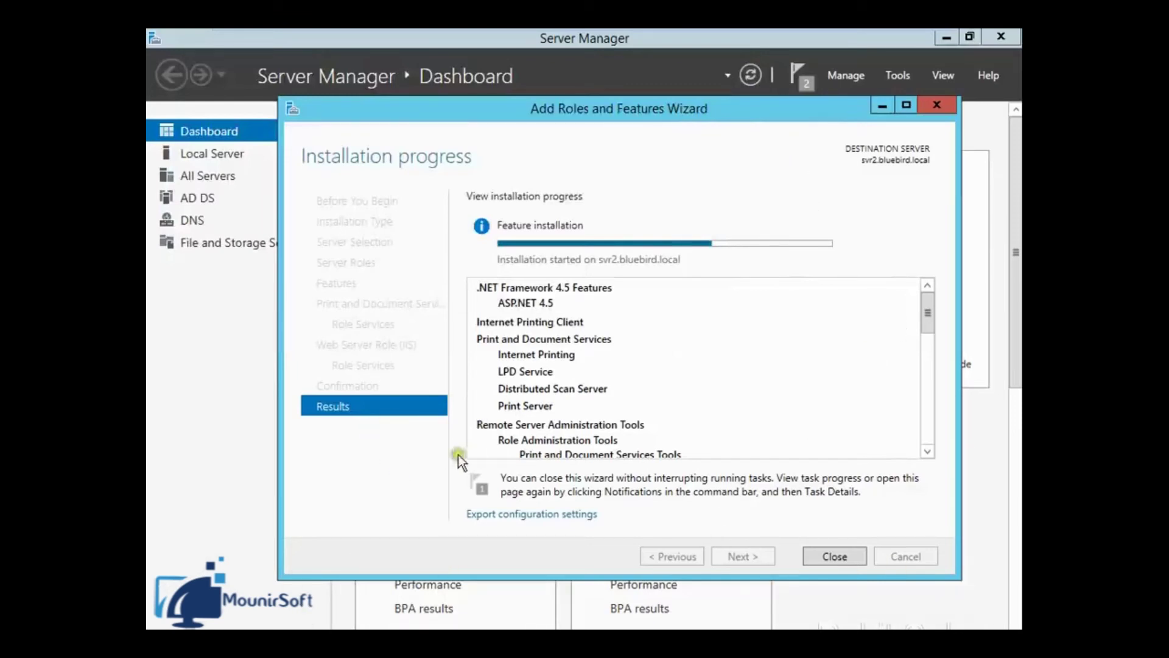
pyautogui.click(708, 112)
pyautogui.moveTo(708, 112); pyautogui.dragTo(680, 128)
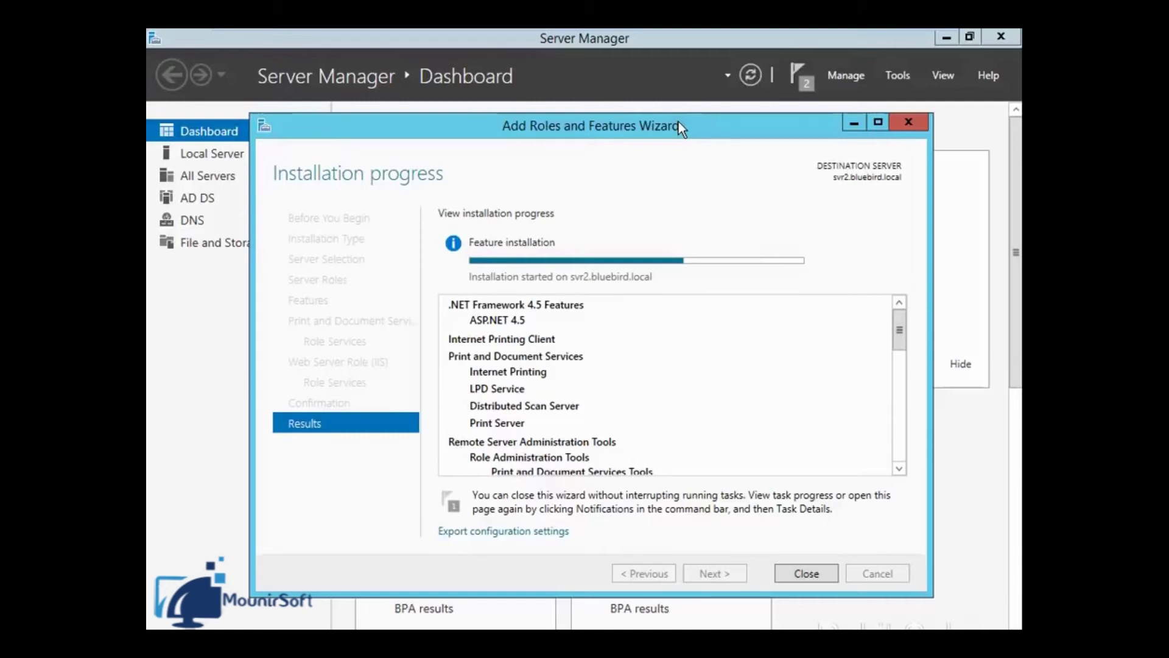
pyautogui.click(730, 39)
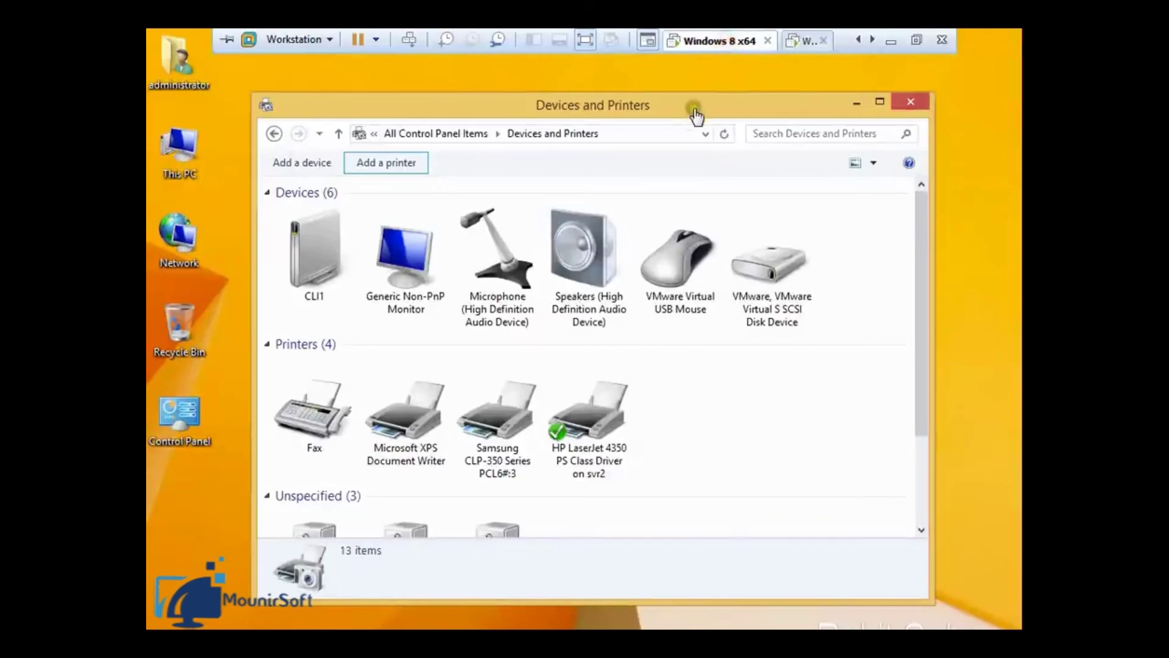
pyautogui.click(700, 39)
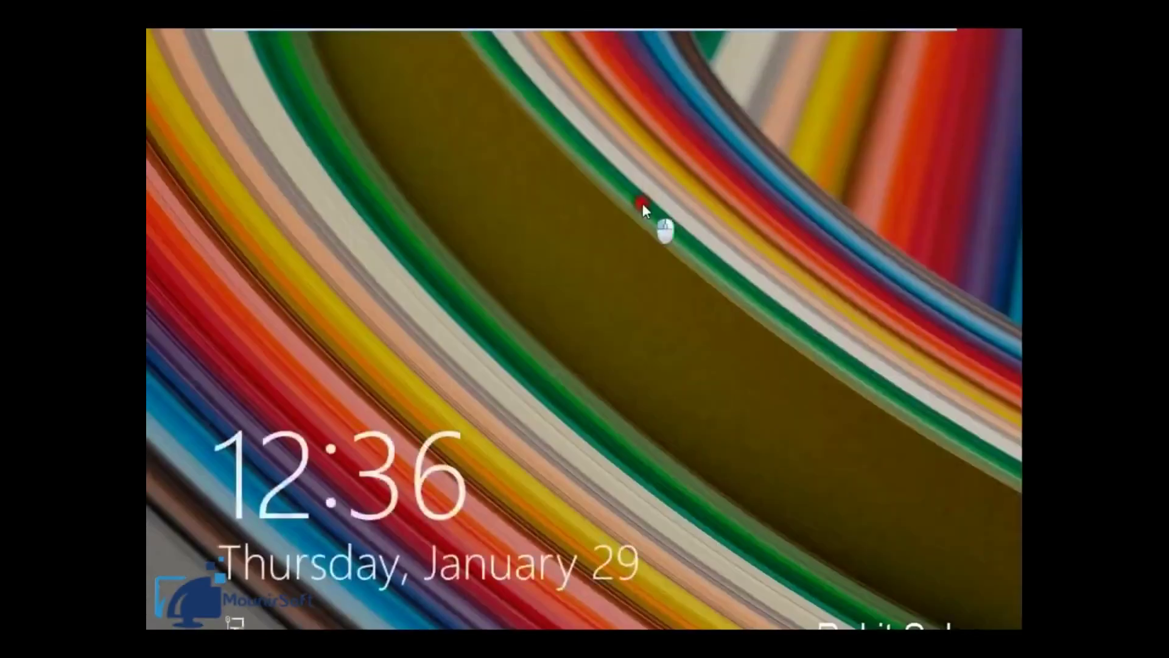
pyautogui.click(755, 35)
pyautogui.click(919, 114)
pyautogui.click(802, 39)
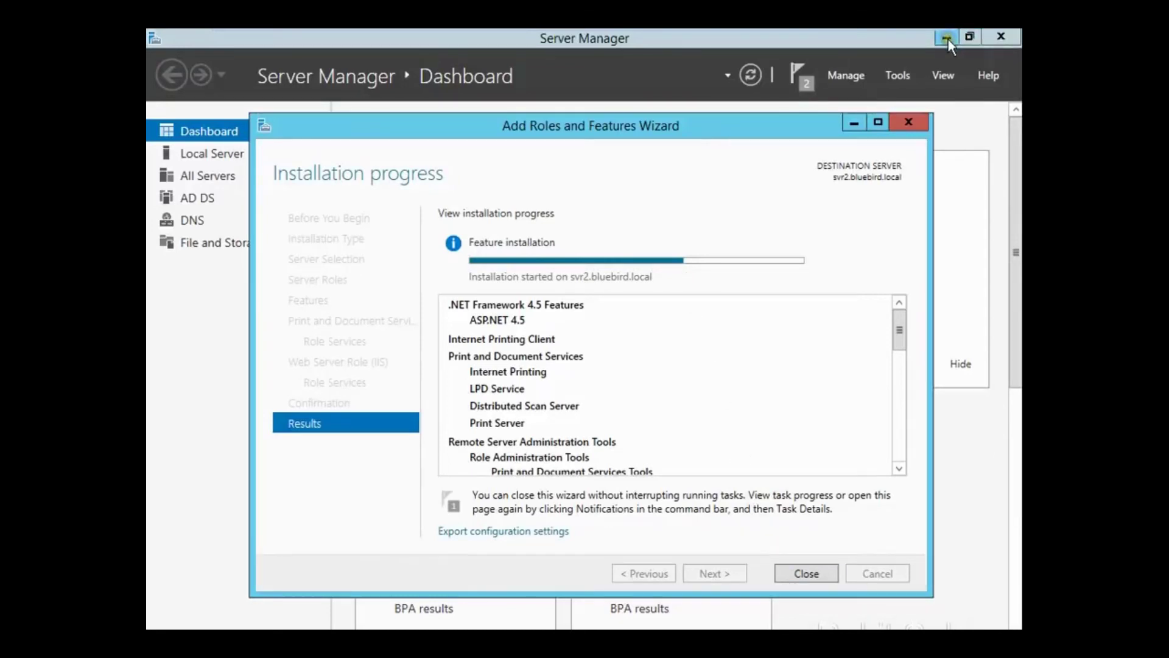
pyautogui.moveTo(752, 125)
pyautogui.mouseDown()
pyautogui.moveTo(773, 127)
pyautogui.moveTo(732, 129)
pyautogui.moveTo(748, 128)
pyautogui.mouseUp()
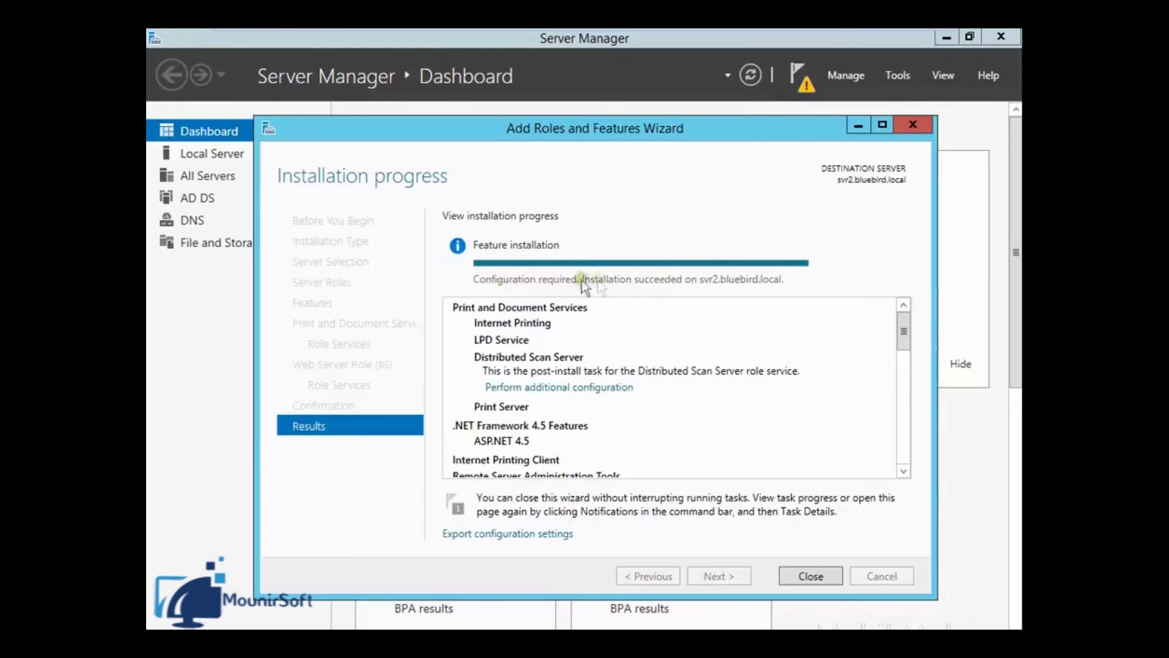
# - Close the completed Add Roles and Features Wizard and open the Print Management console
pyautogui.click(813, 575)
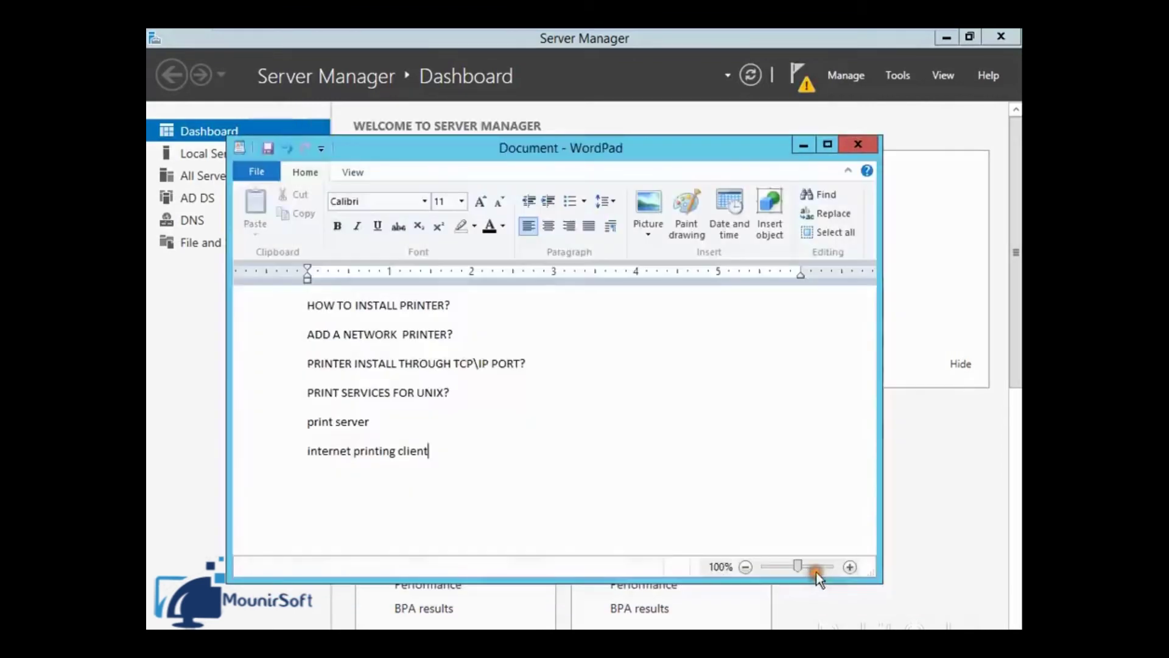
pyautogui.click(802, 145)
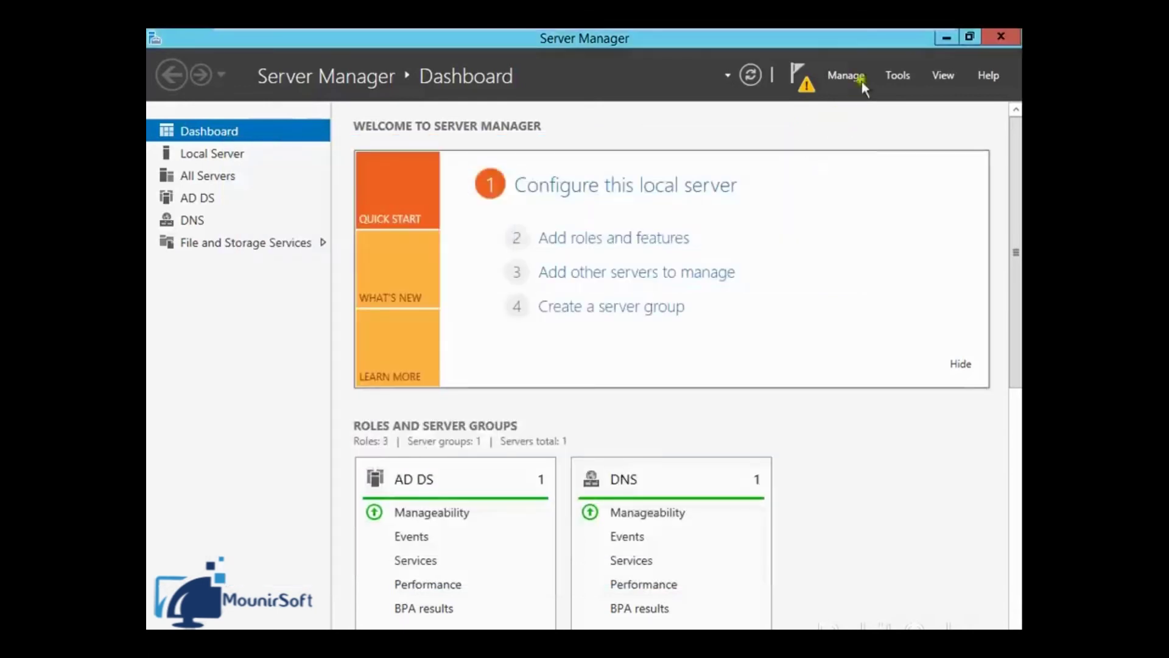
pyautogui.click(895, 77)
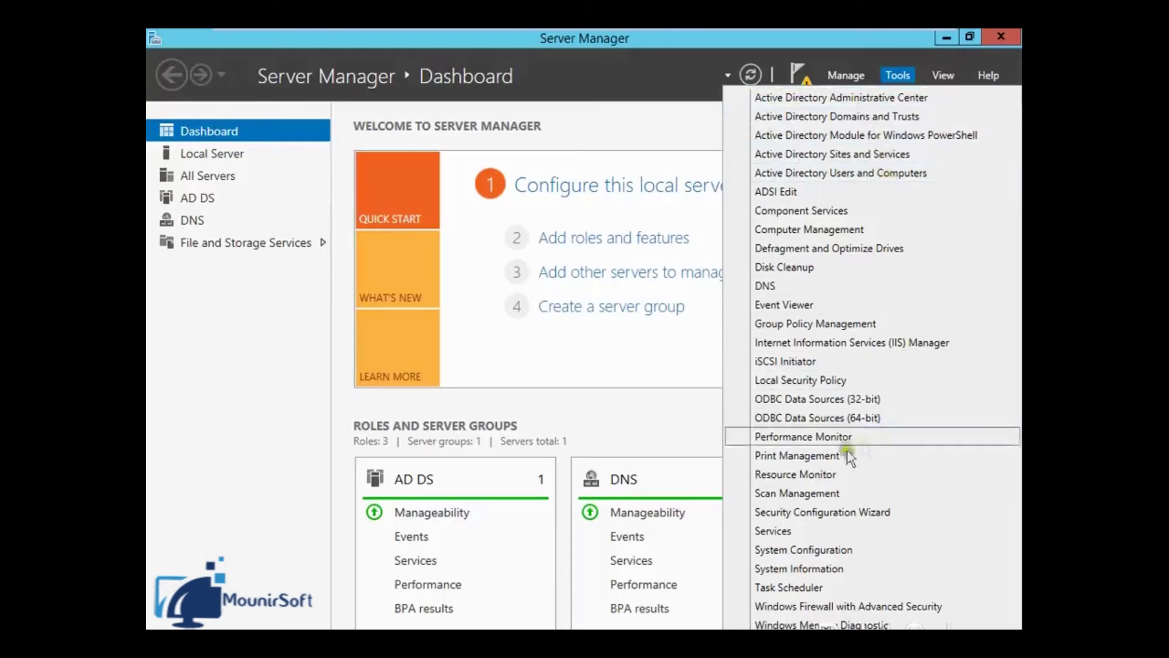
pyautogui.click(801, 455)
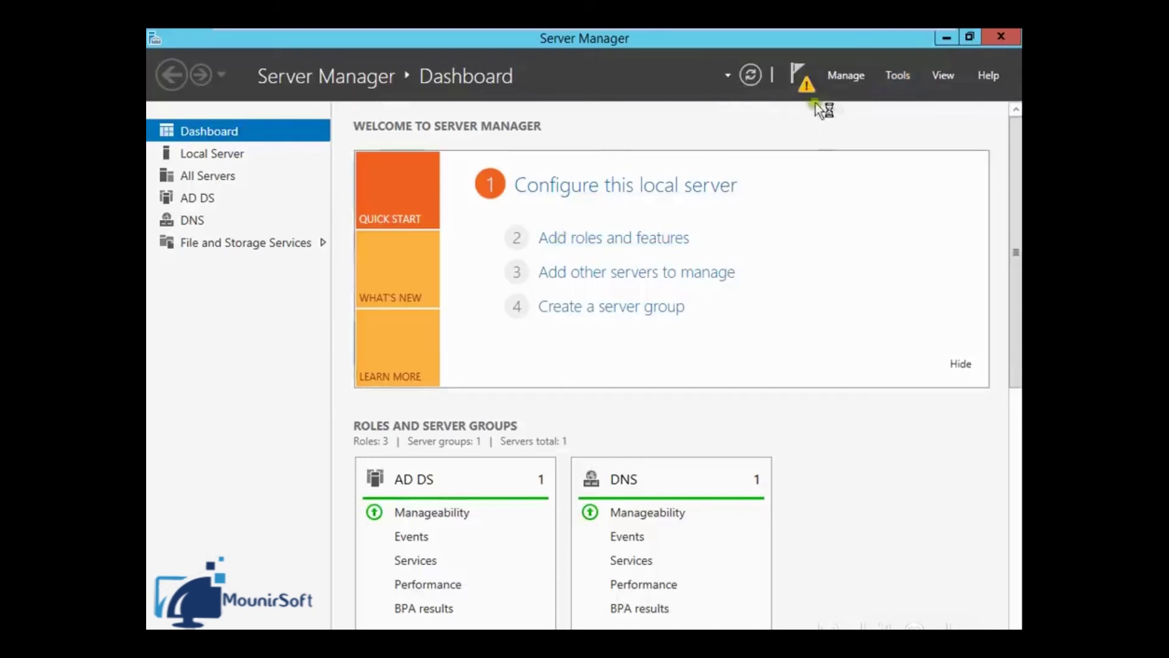
pyautogui.click(894, 80)
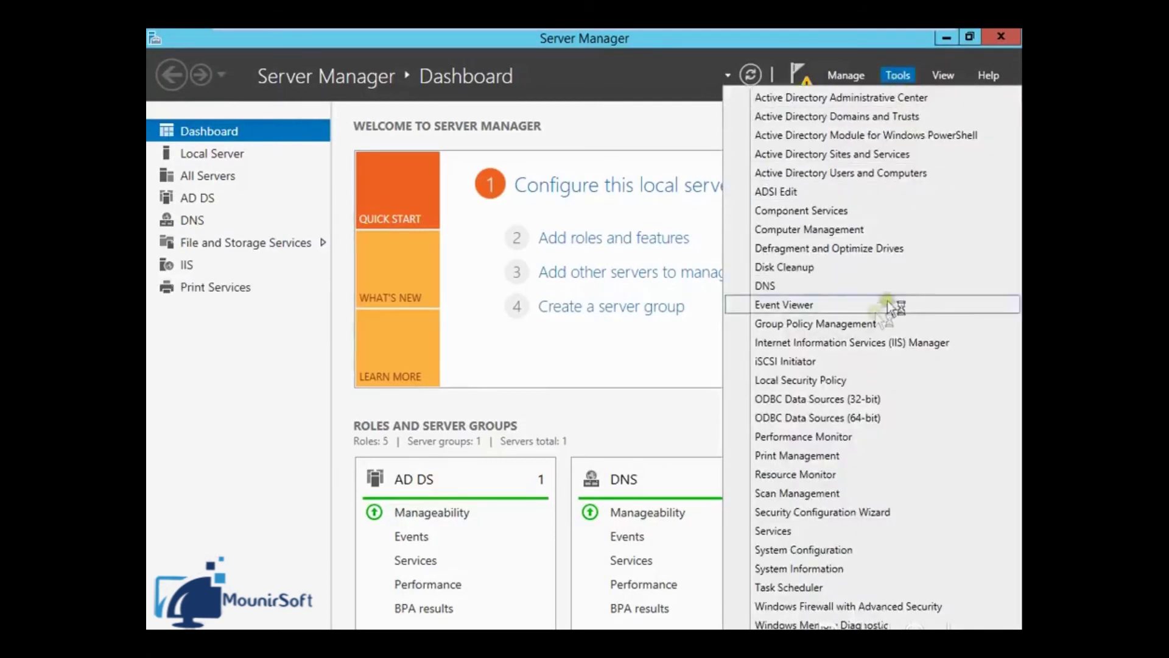
pyautogui.click(862, 434)
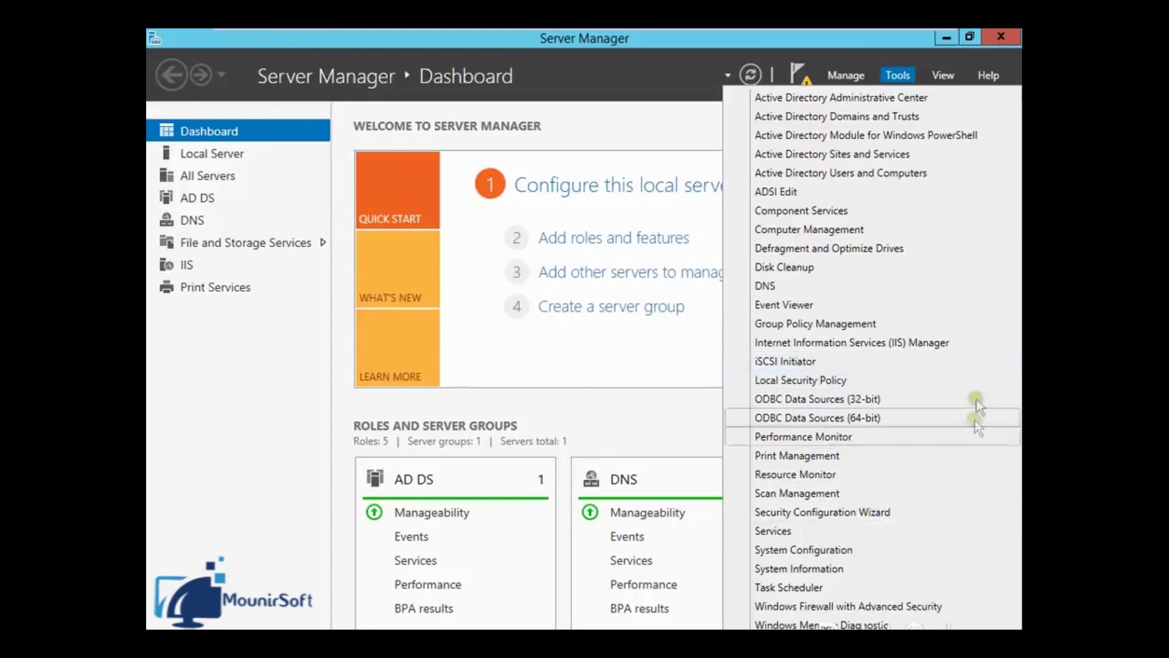
pyautogui.scroll(-3, 804, 594)
pyautogui.scroll(-1, 804, 594)
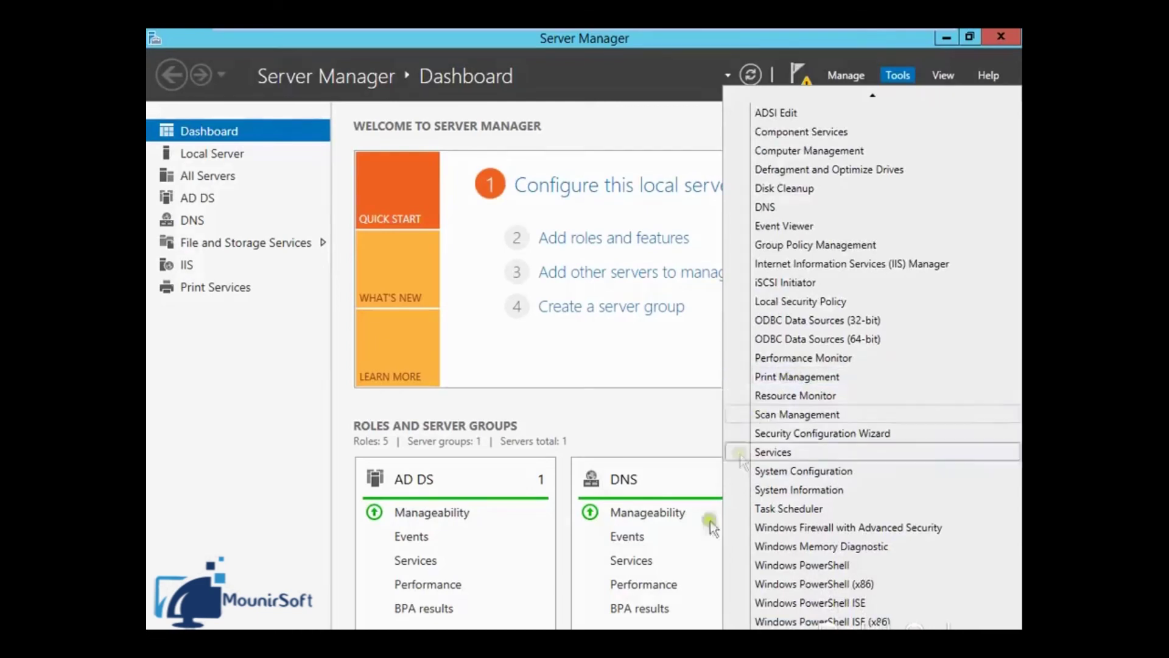
pyautogui.click(797, 377)
pyautogui.moveTo(532, 44); pyautogui.dragTo(517, 50)
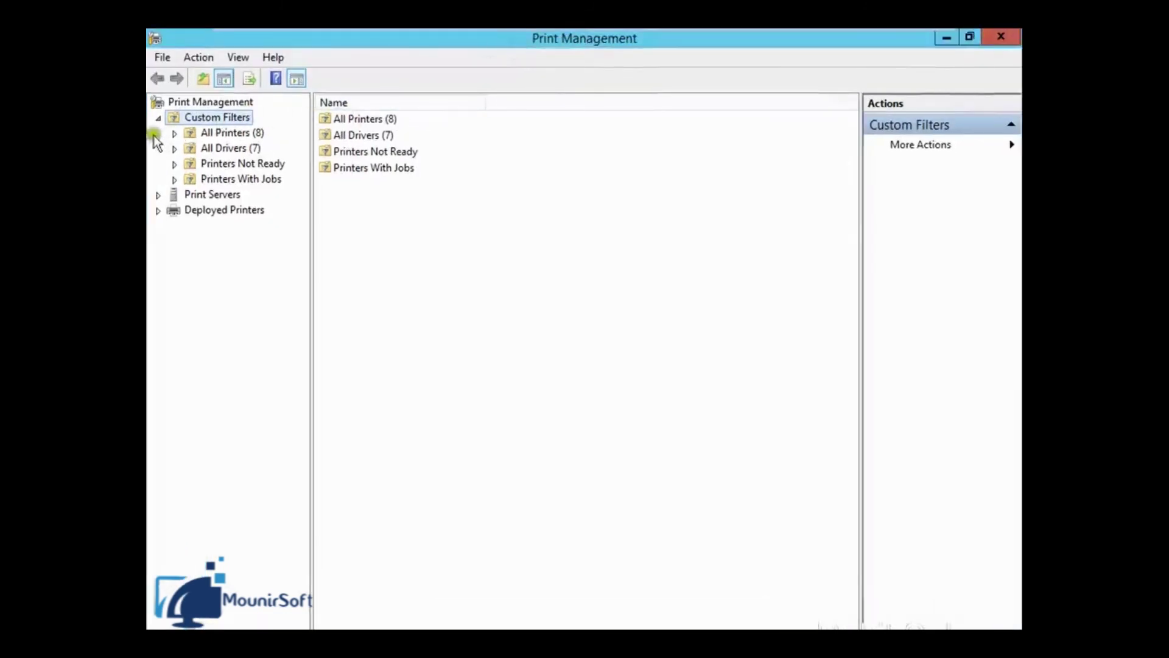
# - Review the printers under the All Printers custom filter, widening the printer name column to read the HP, Microsoft and Samsung entries
pyautogui.click(218, 133)
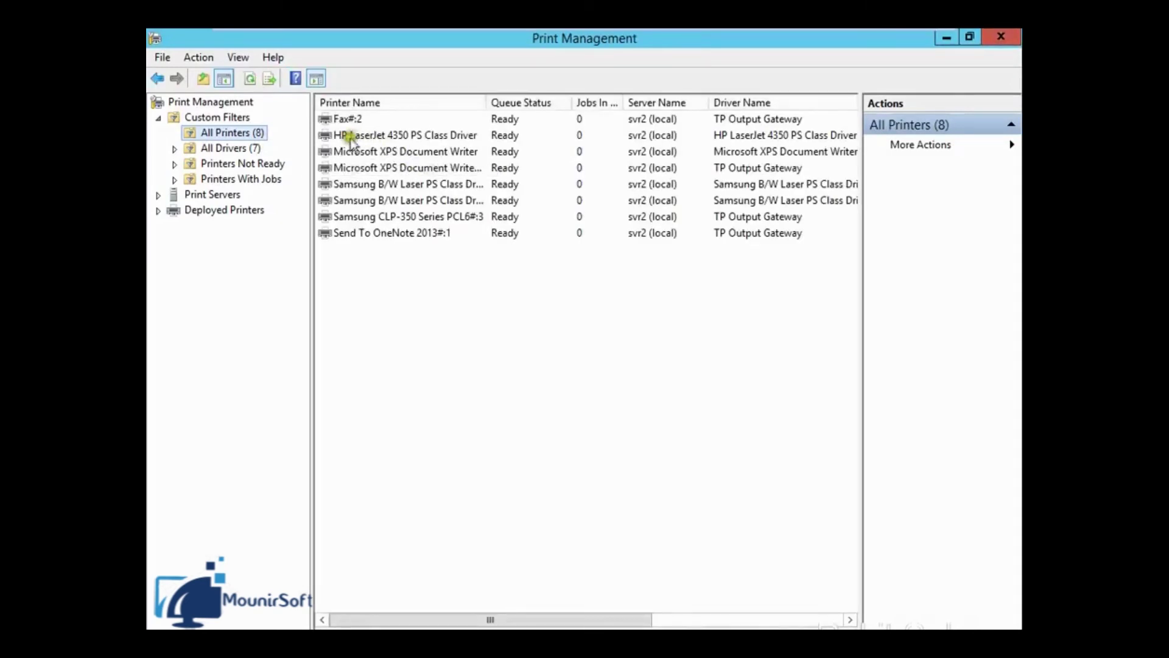
pyautogui.moveTo(486, 100); pyautogui.dragTo(503, 98)
pyautogui.click(360, 134)
pyautogui.click(364, 151)
pyautogui.click(366, 184)
pyautogui.click(429, 217)
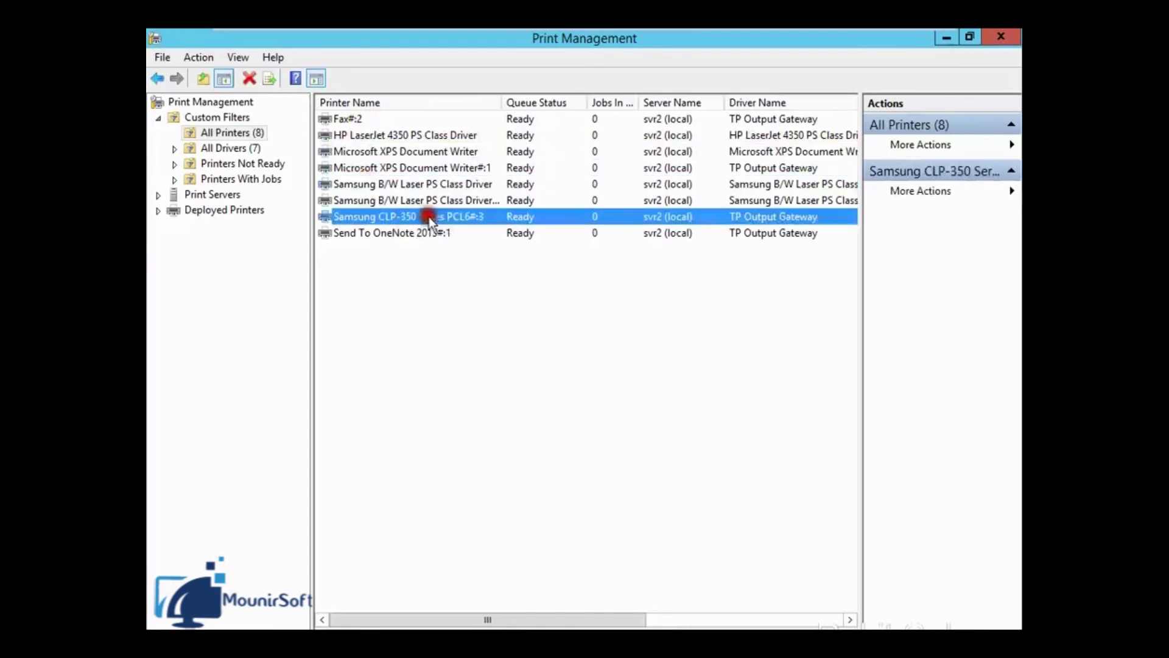
pyautogui.click(424, 236)
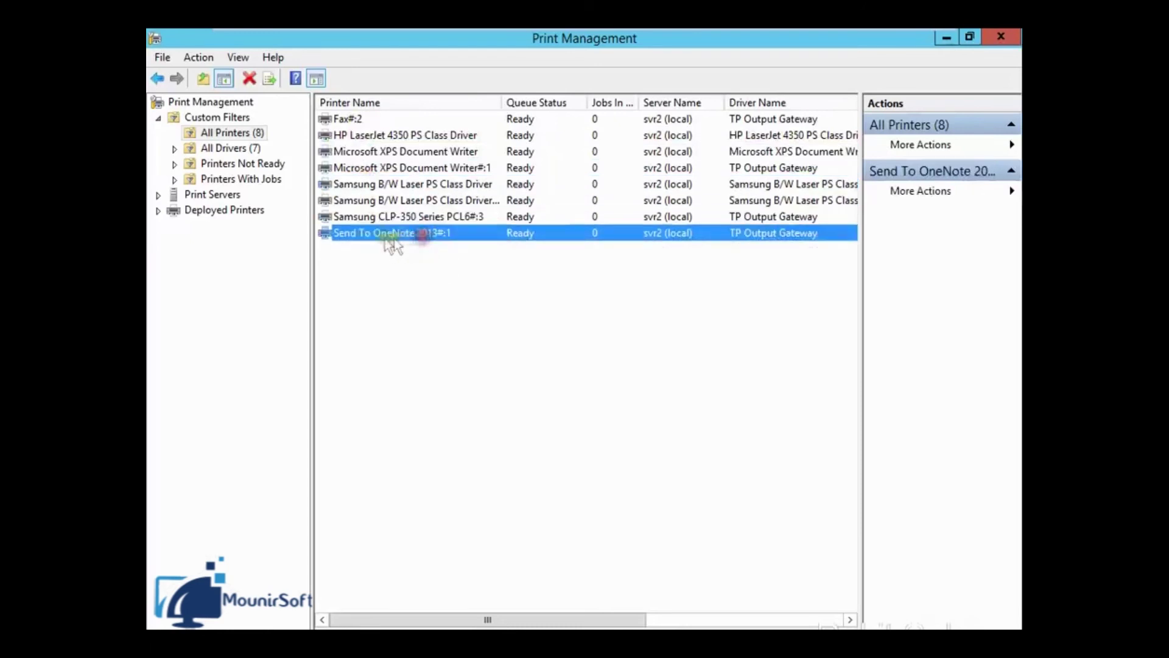
pyautogui.click(375, 135)
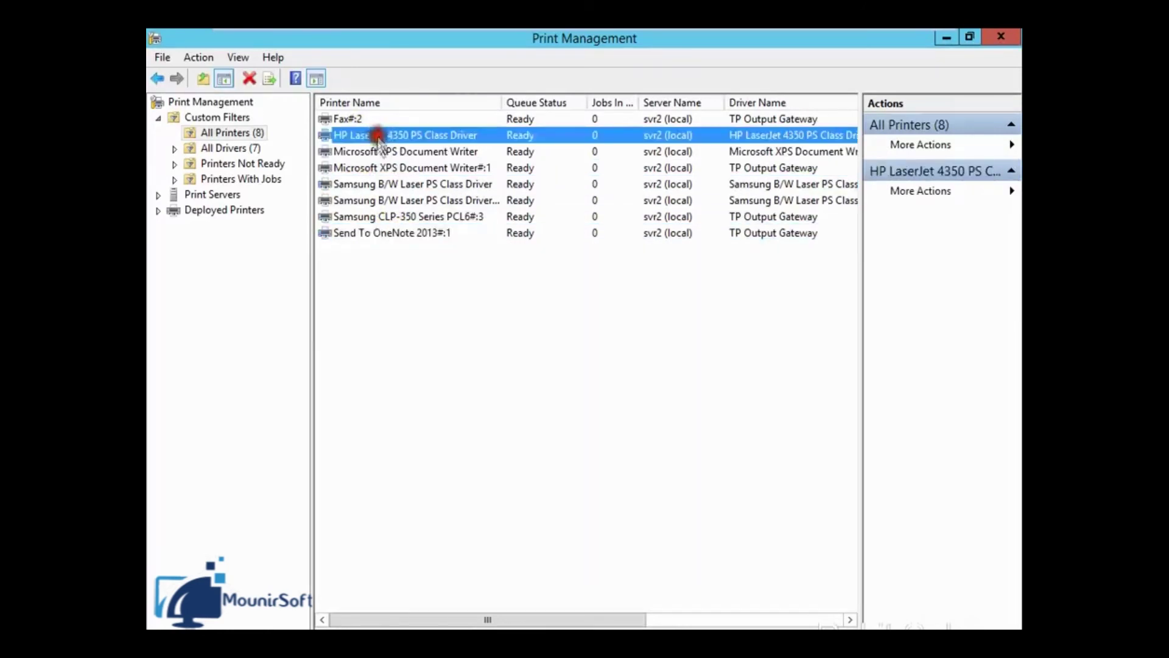
pyautogui.click(413, 187)
pyautogui.click(413, 200)
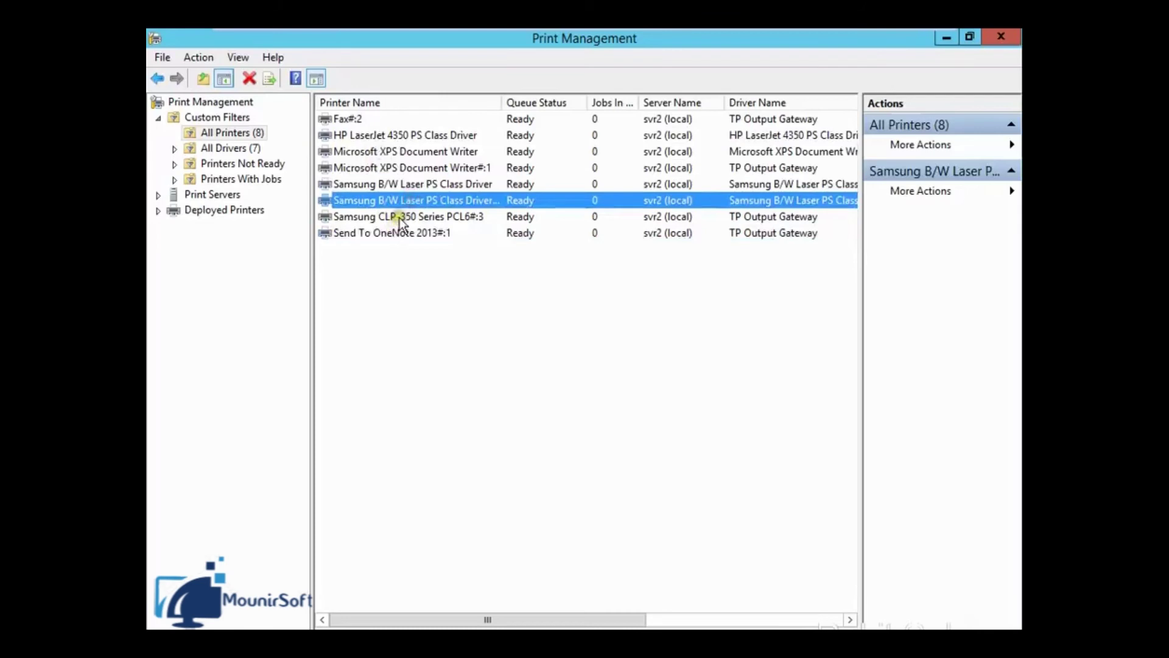
# - Review the All Drivers, Printers Not Ready and Printers With Jobs custom filters
pyautogui.click(218, 149)
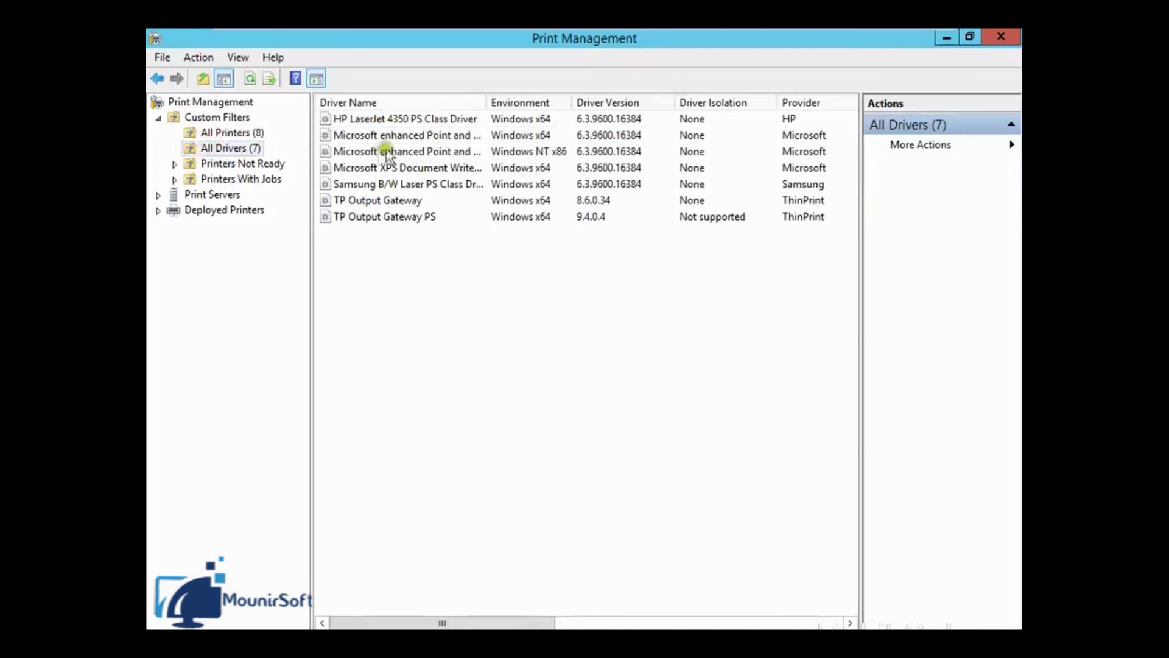
pyautogui.click(279, 164)
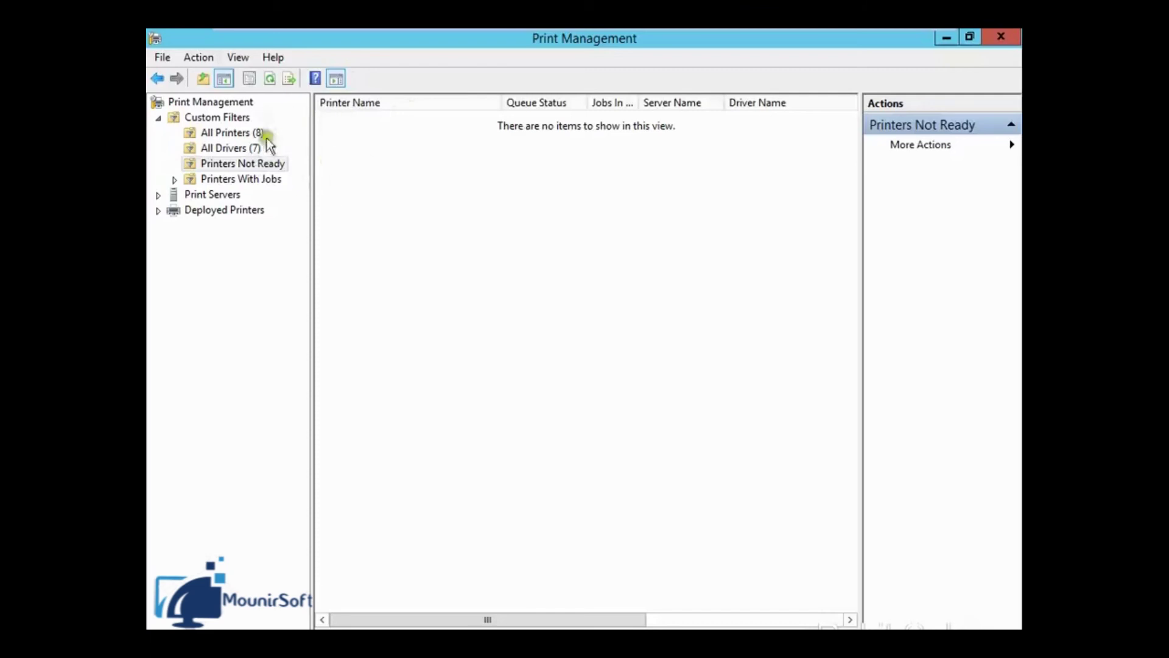
pyautogui.click(230, 179)
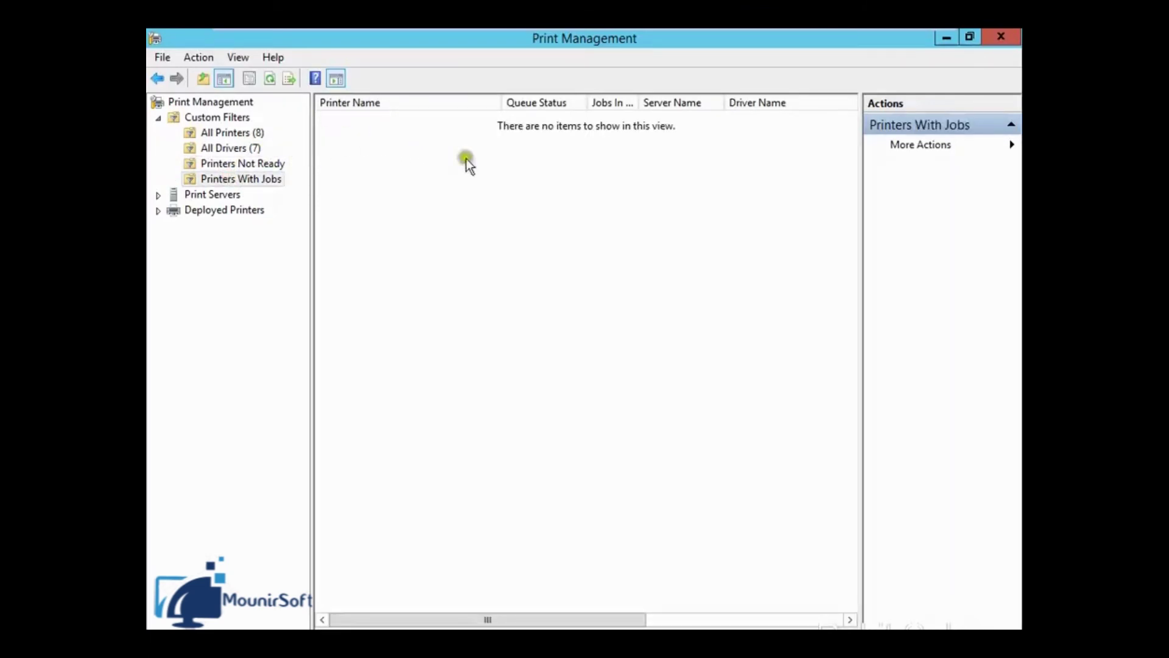
# - Expand the svr2 (local) print server and view its drivers and forms
pyautogui.click(158, 194)
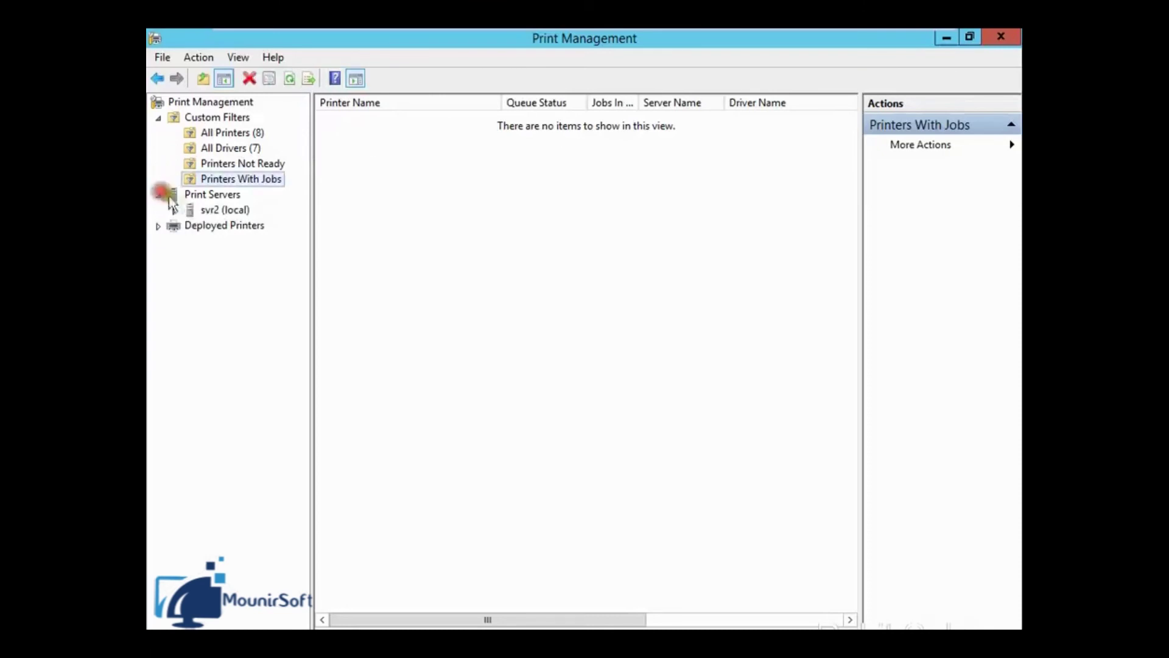
pyautogui.doubleClick(235, 213)
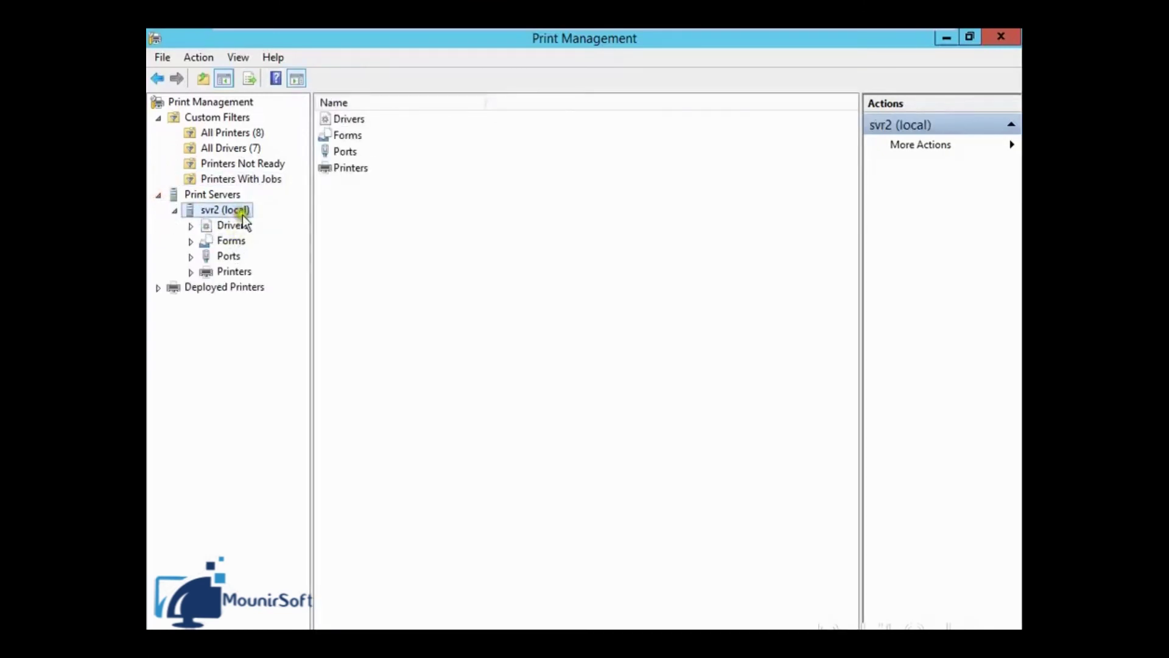
pyautogui.click(235, 224)
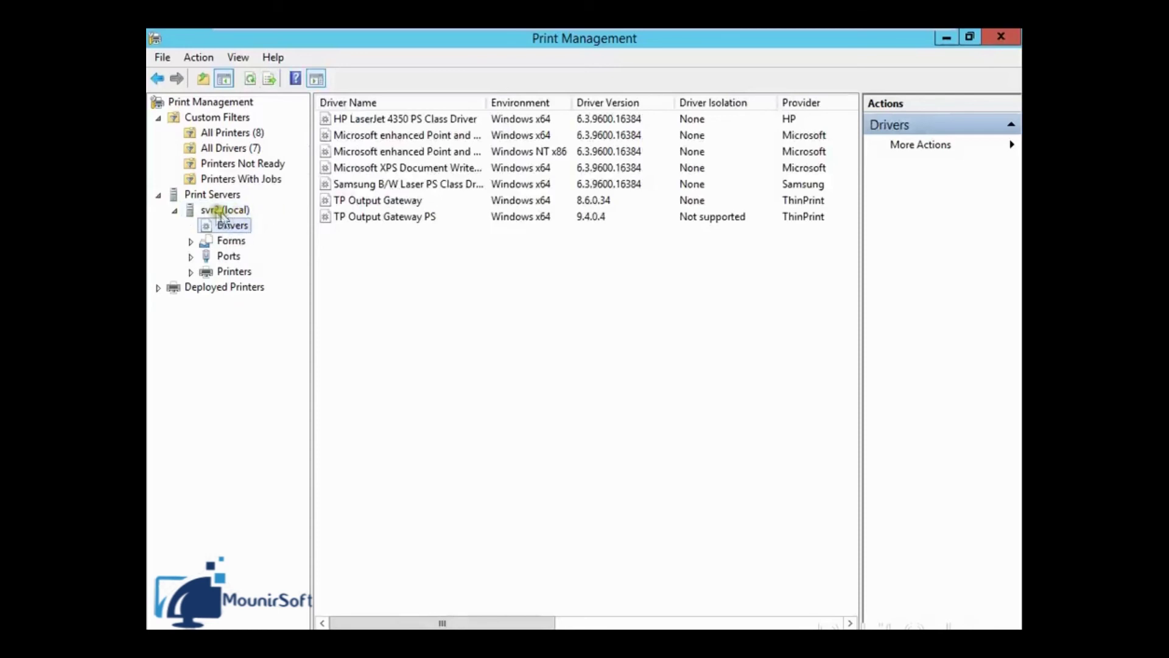
pyautogui.click(233, 240)
# - Examine the ports of svr2 with widened name and description columns, including 33.0.0.6 and LPT1, and view the server's printers
pyautogui.click(230, 256)
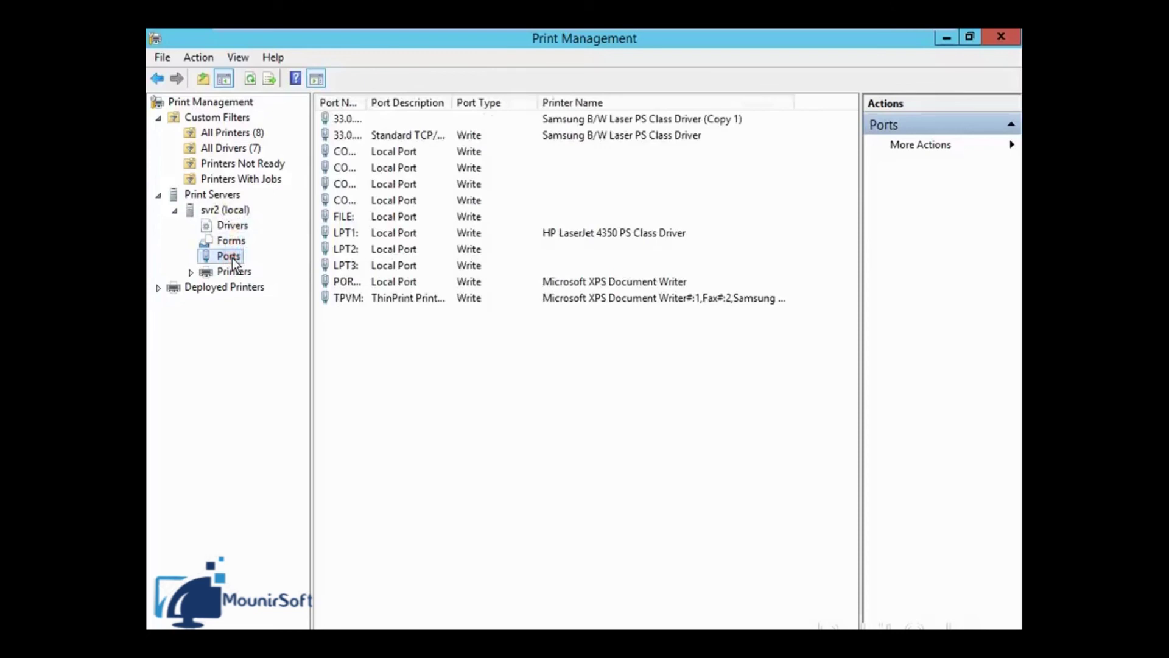
pyautogui.moveTo(452, 99); pyautogui.dragTo(543, 98)
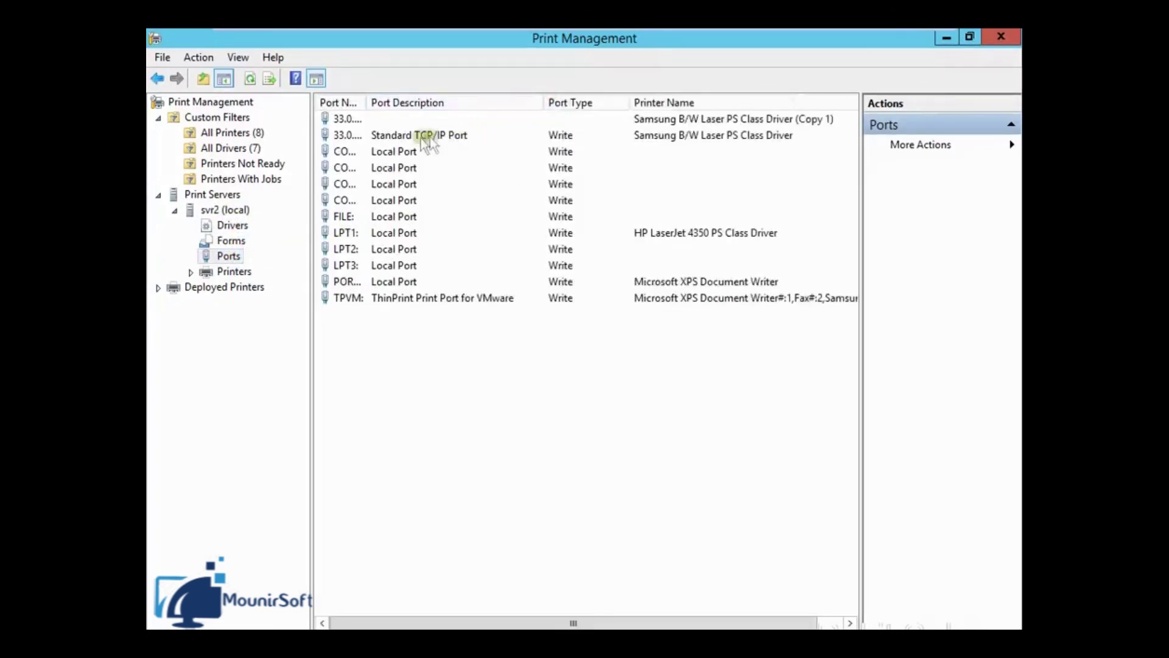
pyautogui.moveTo(366, 101); pyautogui.dragTo(451, 99)
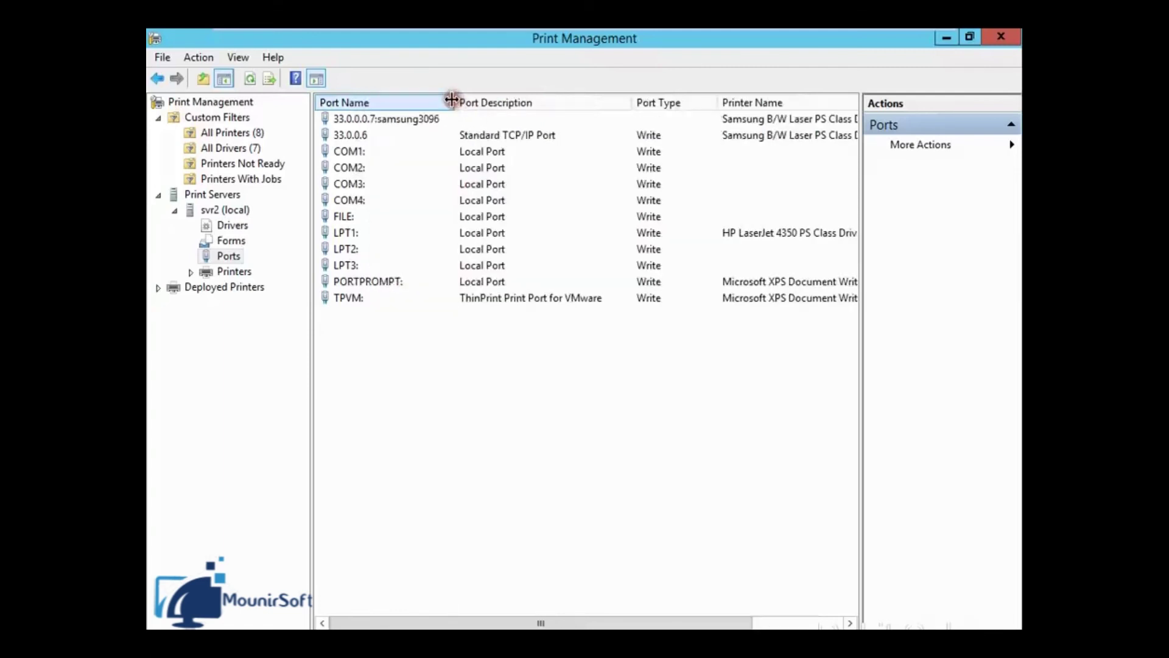
pyautogui.click(407, 120)
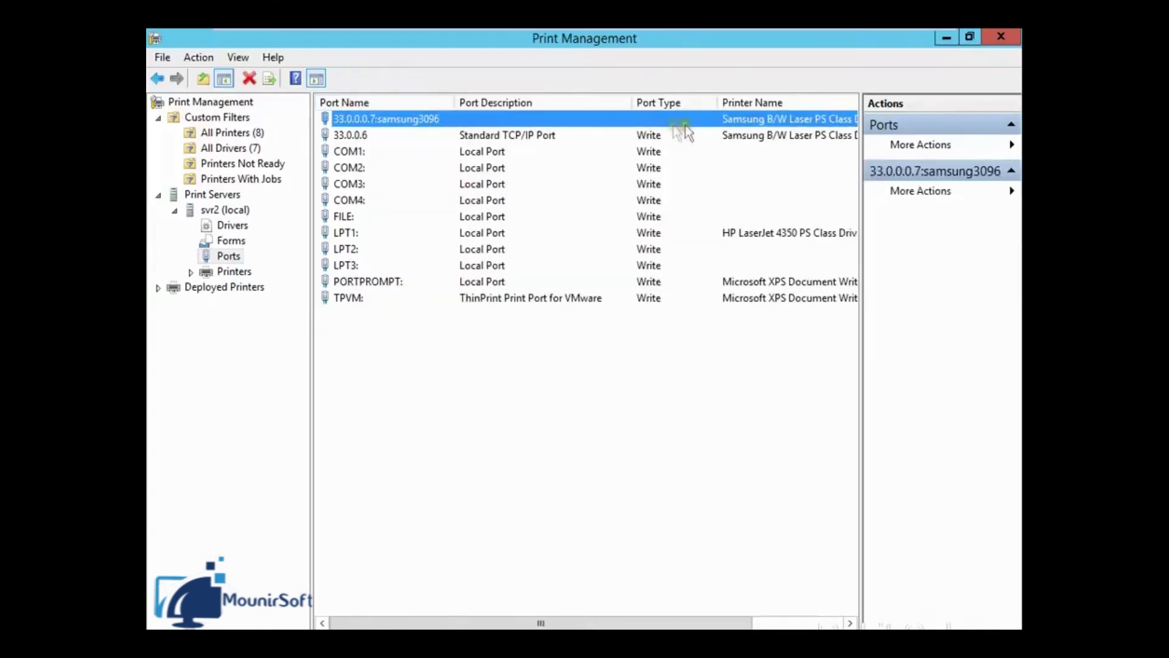
pyautogui.click(333, 134)
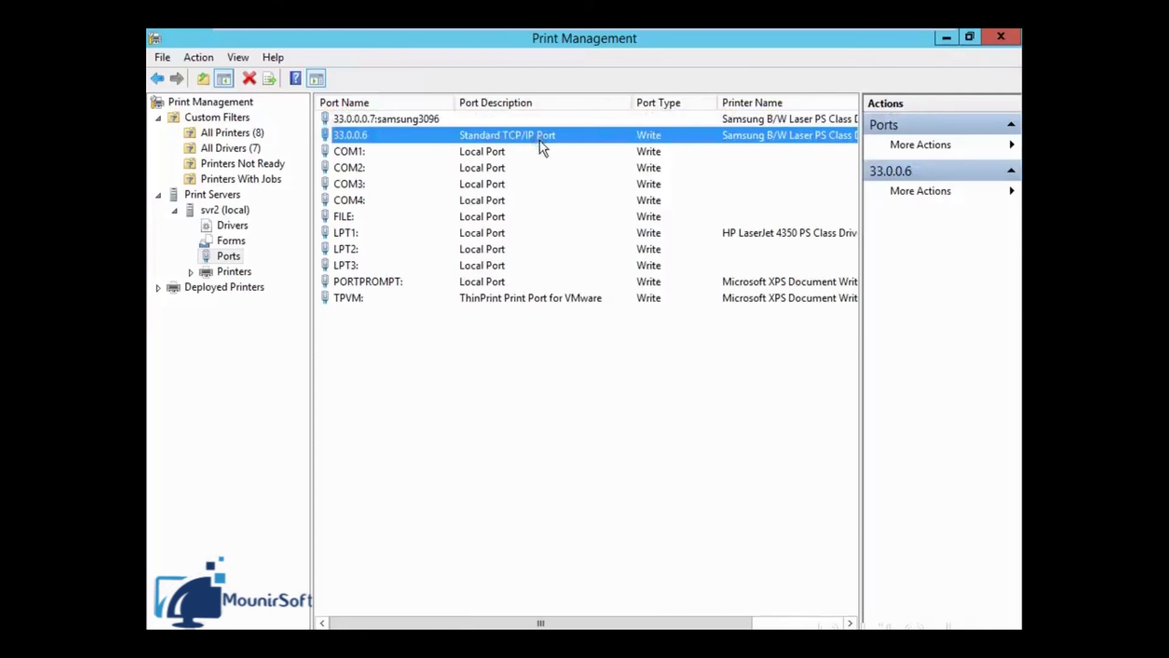
pyautogui.click(740, 233)
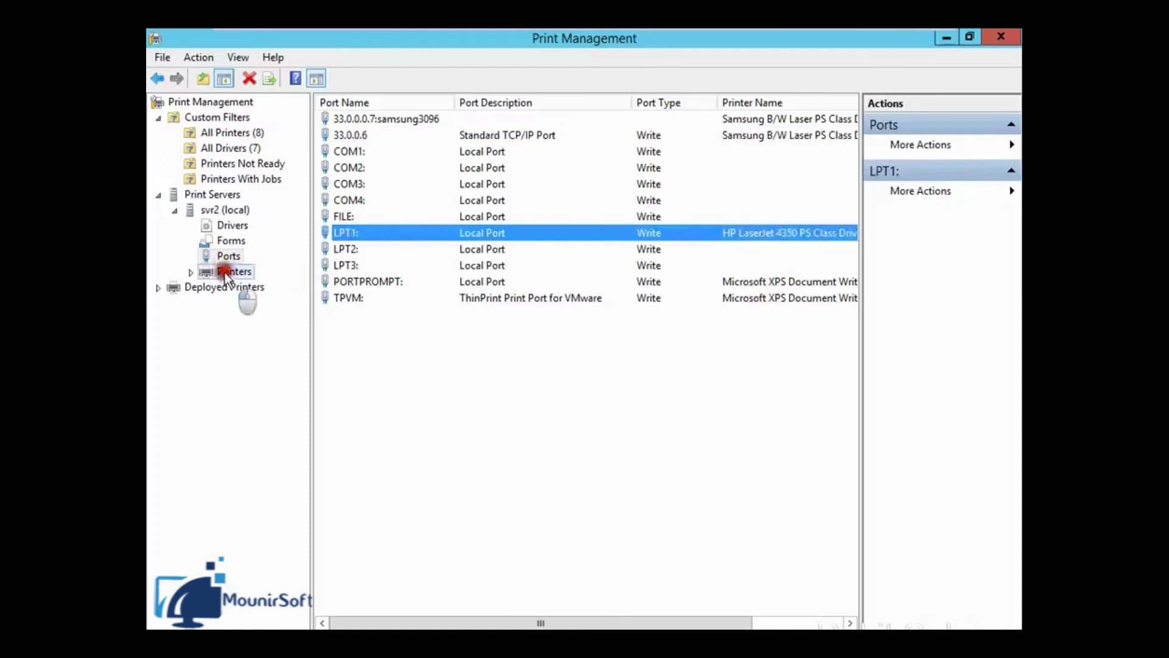
pyautogui.click(191, 273)
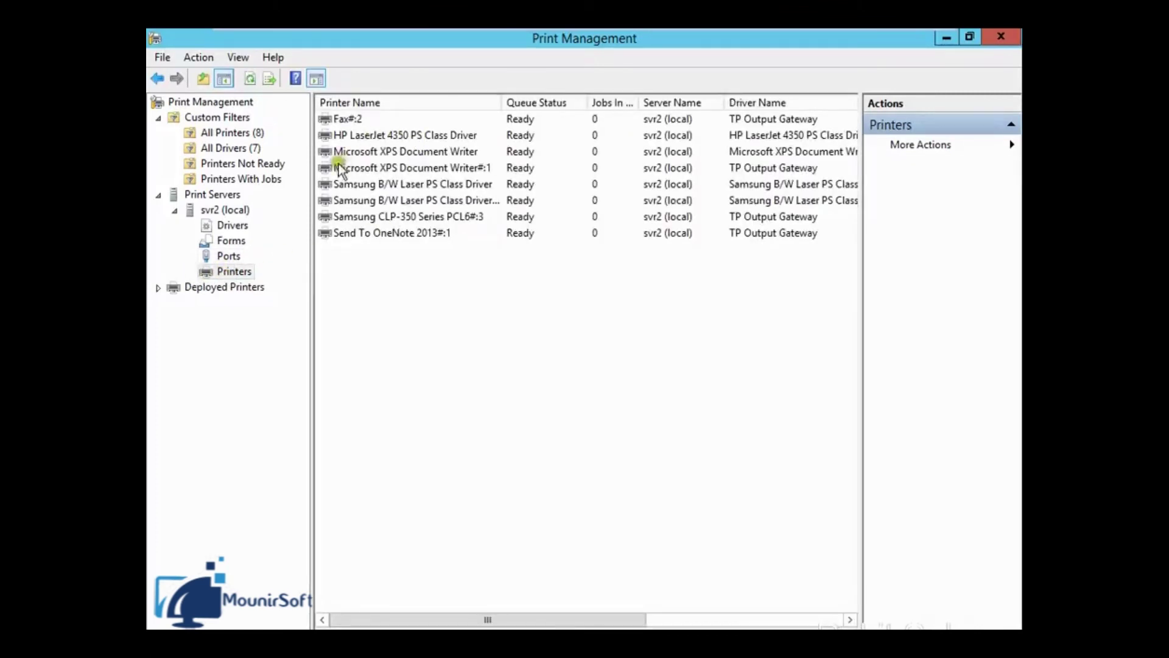
# - Start adding a printer driver to svr2 and select both the x64 and x86 processors
pyautogui.rightClick(235, 224)
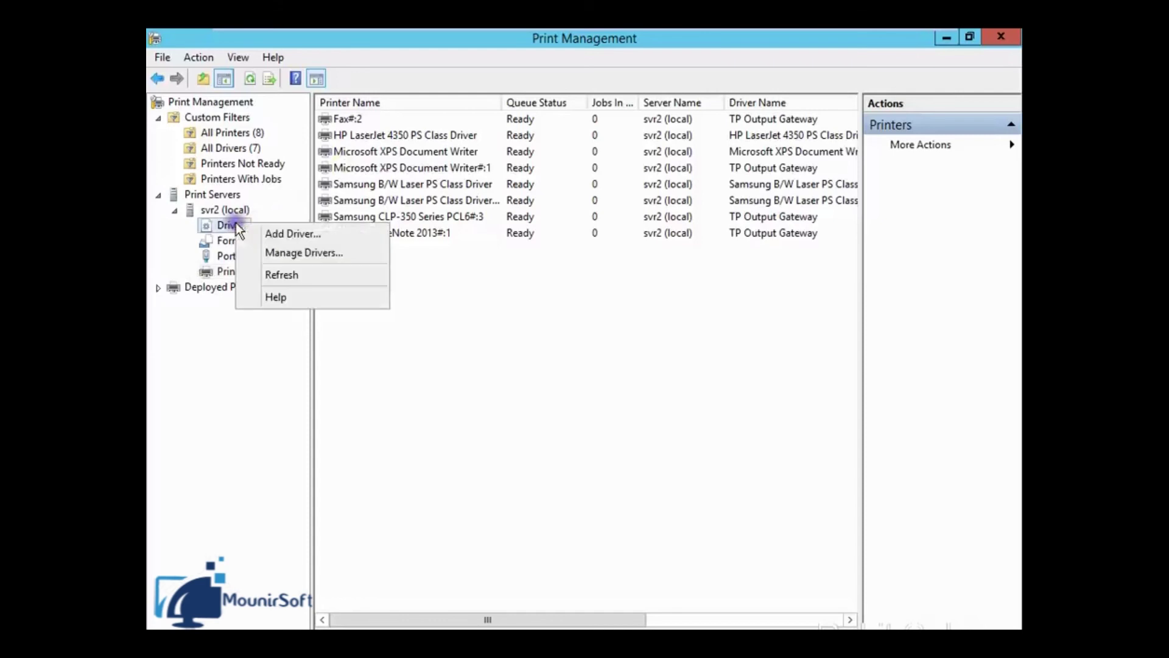
pyautogui.click(307, 236)
pyautogui.moveTo(436, 58); pyautogui.dragTo(560, 79)
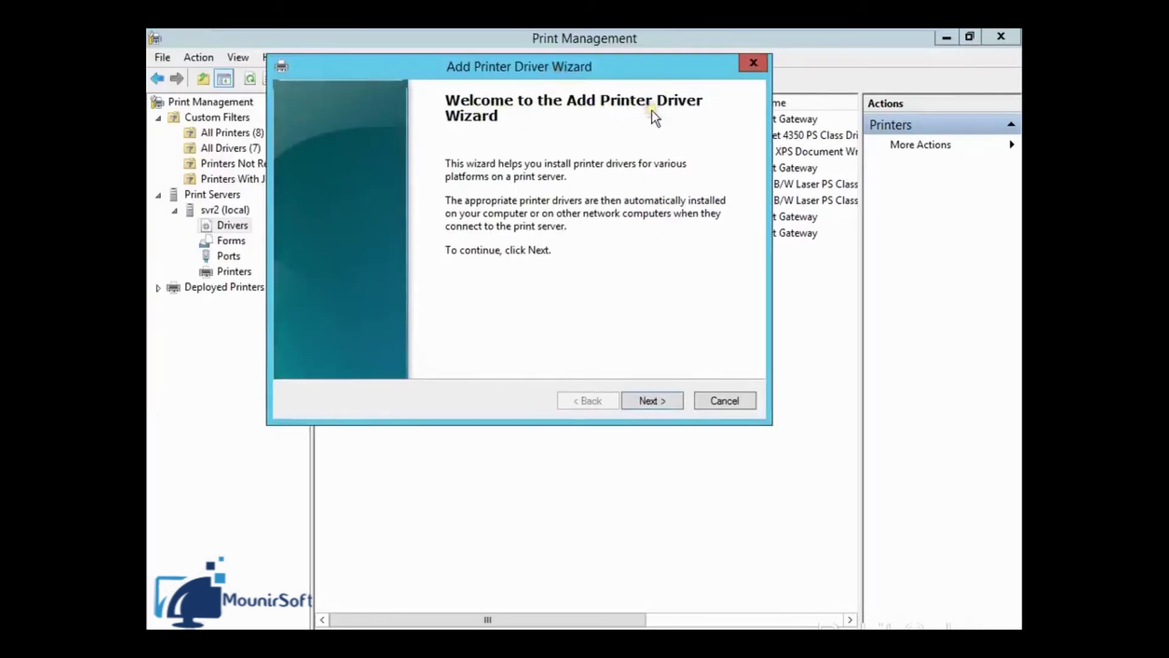
pyautogui.click(650, 401)
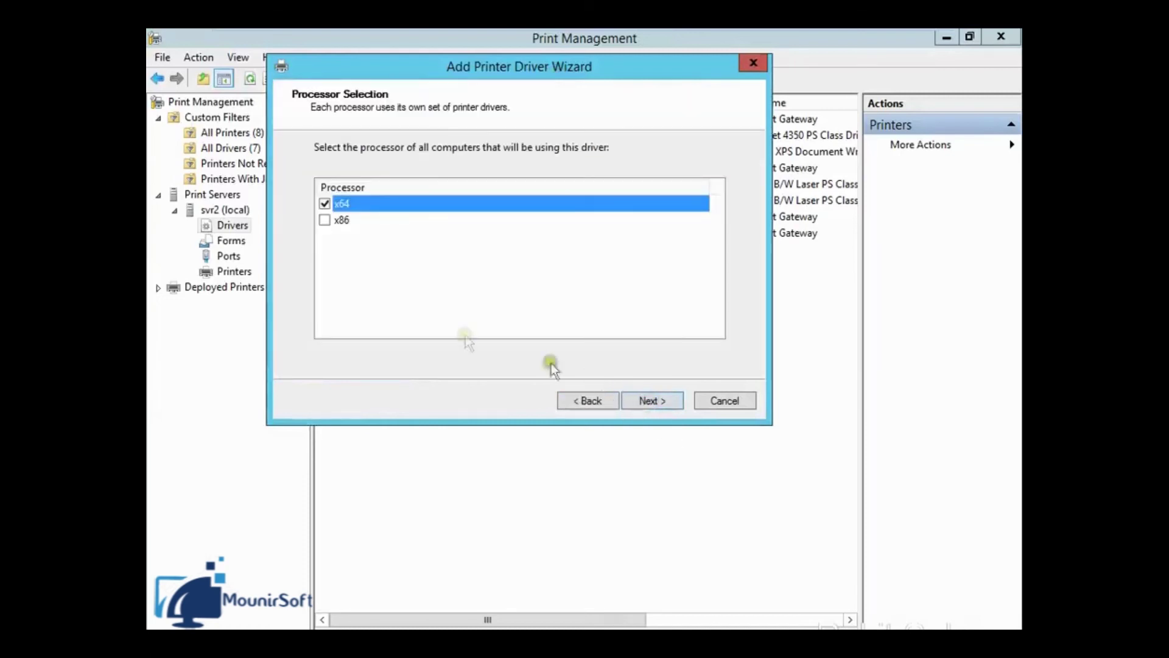
pyautogui.click(325, 220)
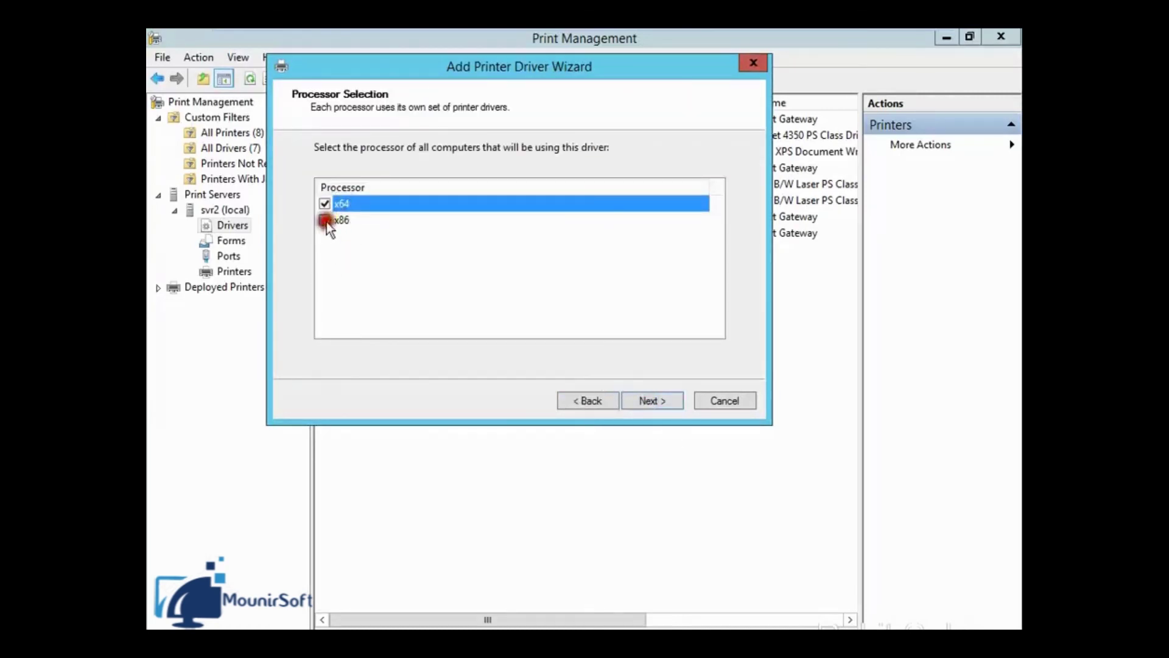
pyautogui.click(638, 399)
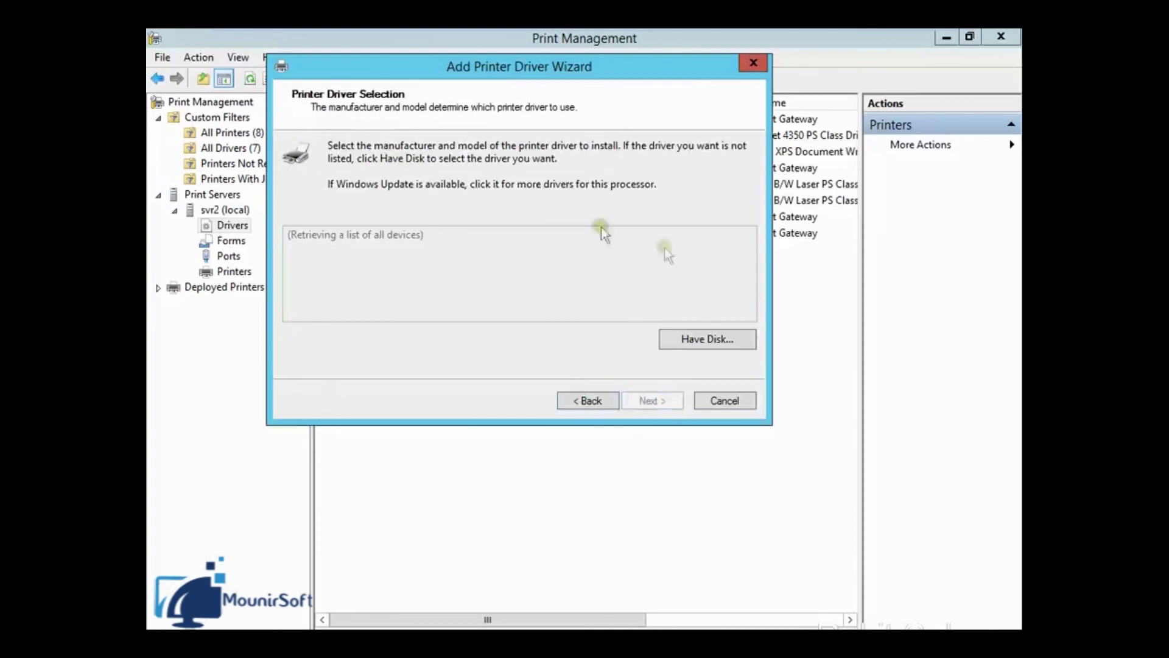
pyautogui.click(687, 341)
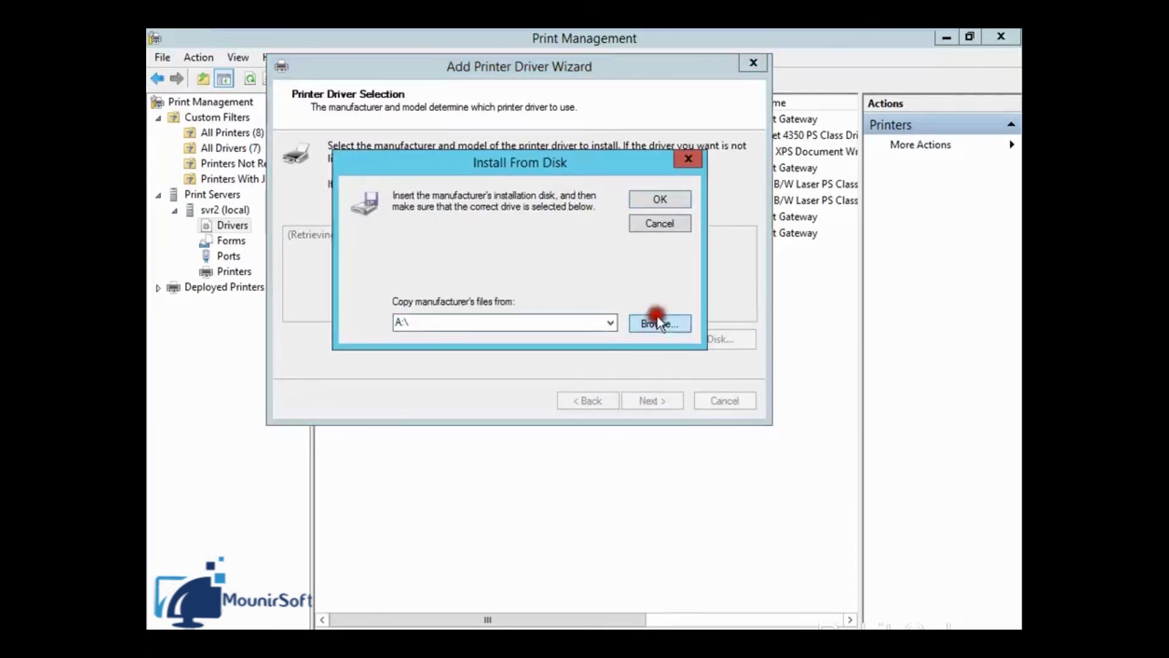
pyautogui.click(657, 317)
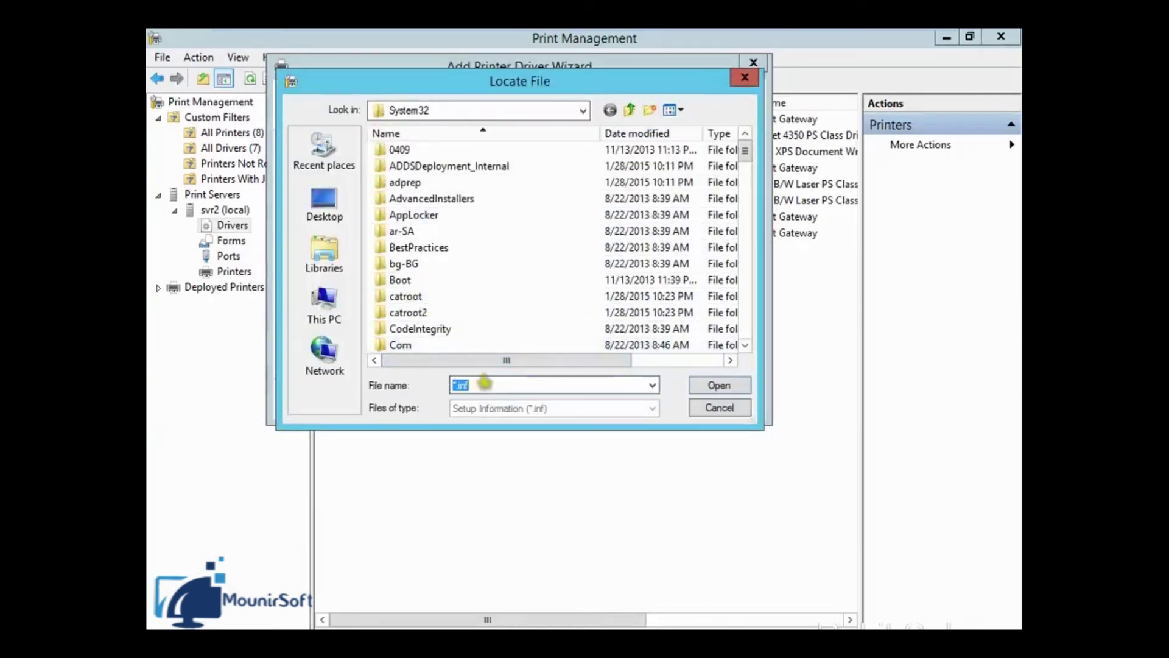
pyautogui.click(715, 405)
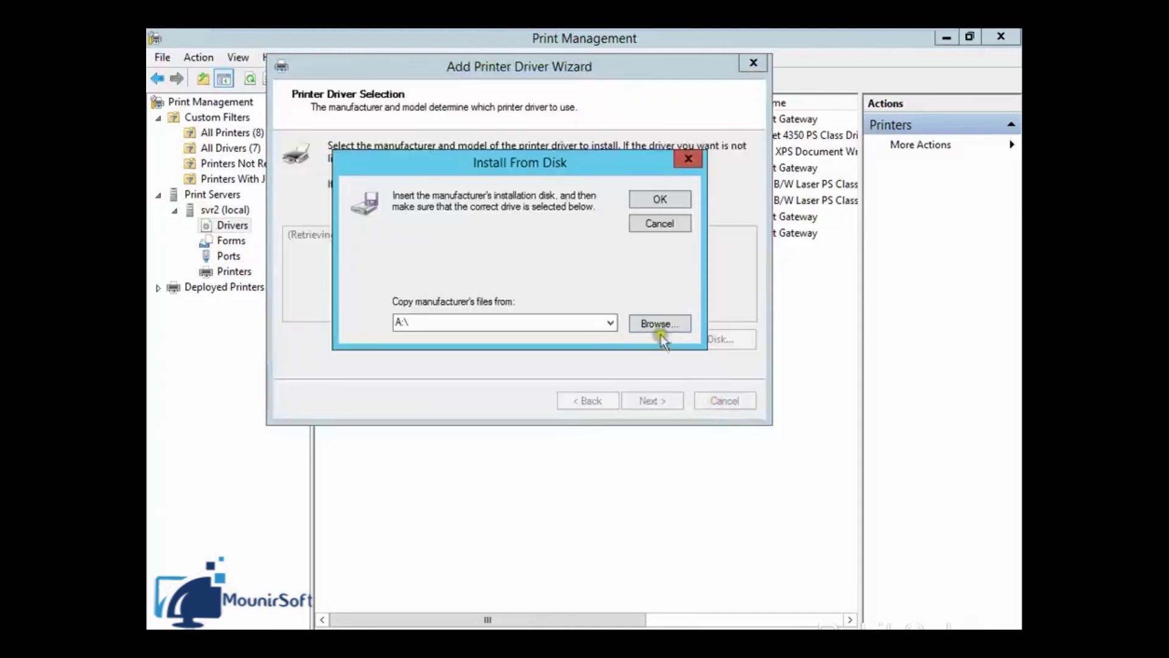
pyautogui.click(657, 223)
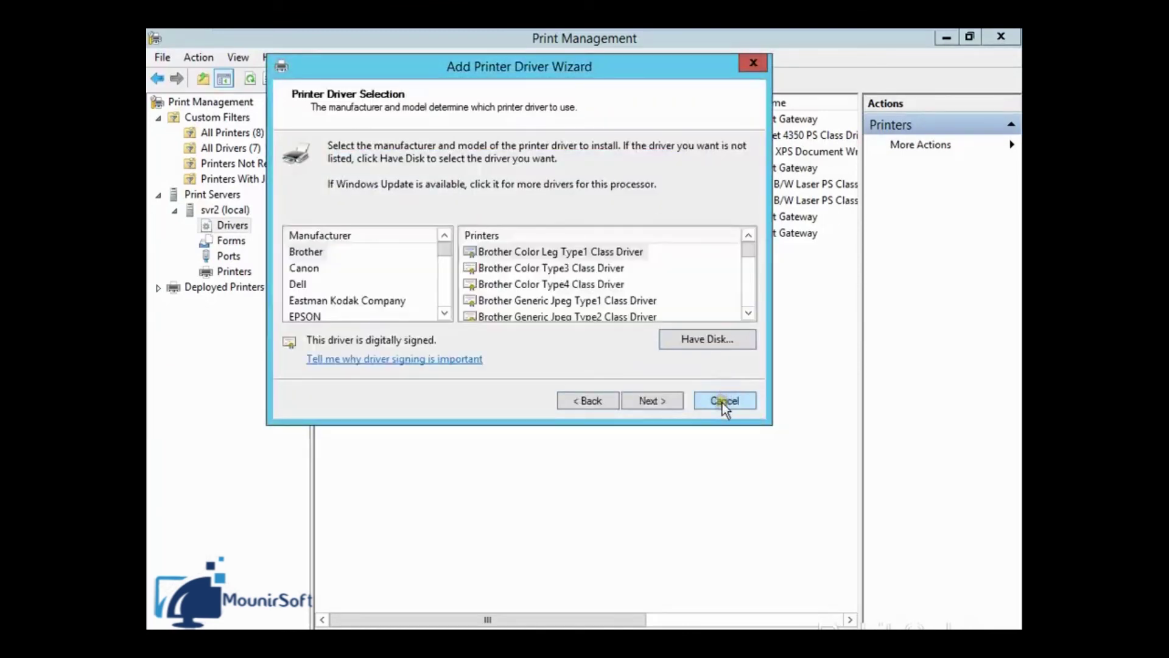
# - Choose the Microsoft PCL6 Class Driver and finish adding it, handling the request for the x86 driver files
pyautogui.moveTo(447, 251); pyautogui.dragTo(442, 284)
pyautogui.click(312, 268)
pyautogui.click(575, 268)
pyautogui.click(638, 399)
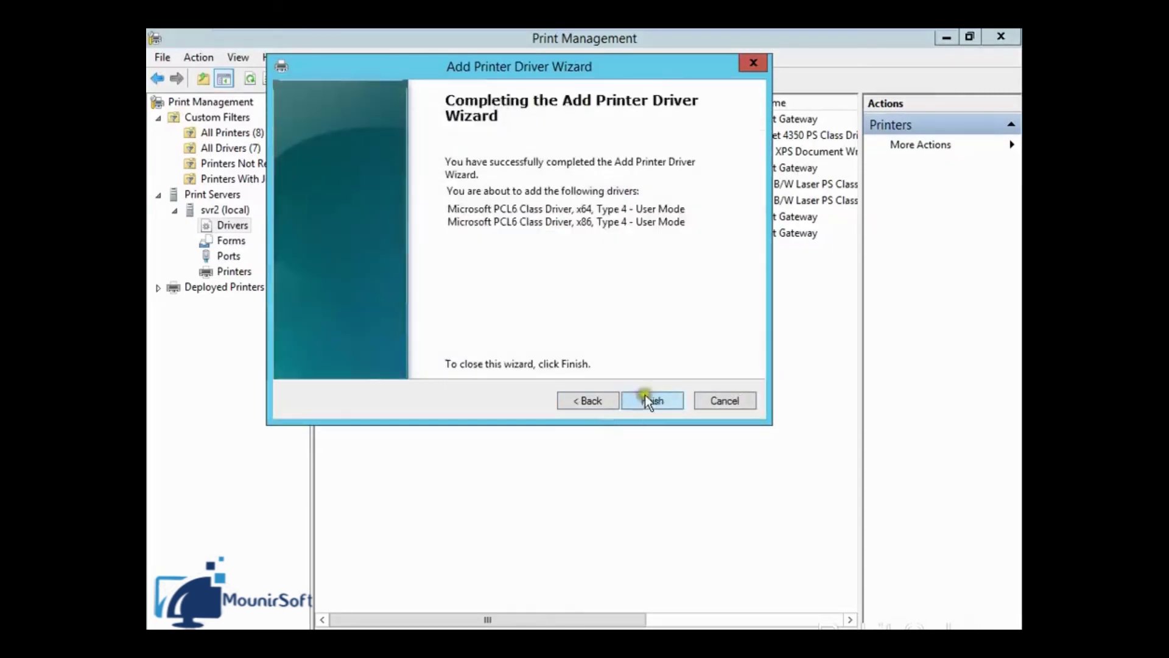
pyautogui.click(646, 399)
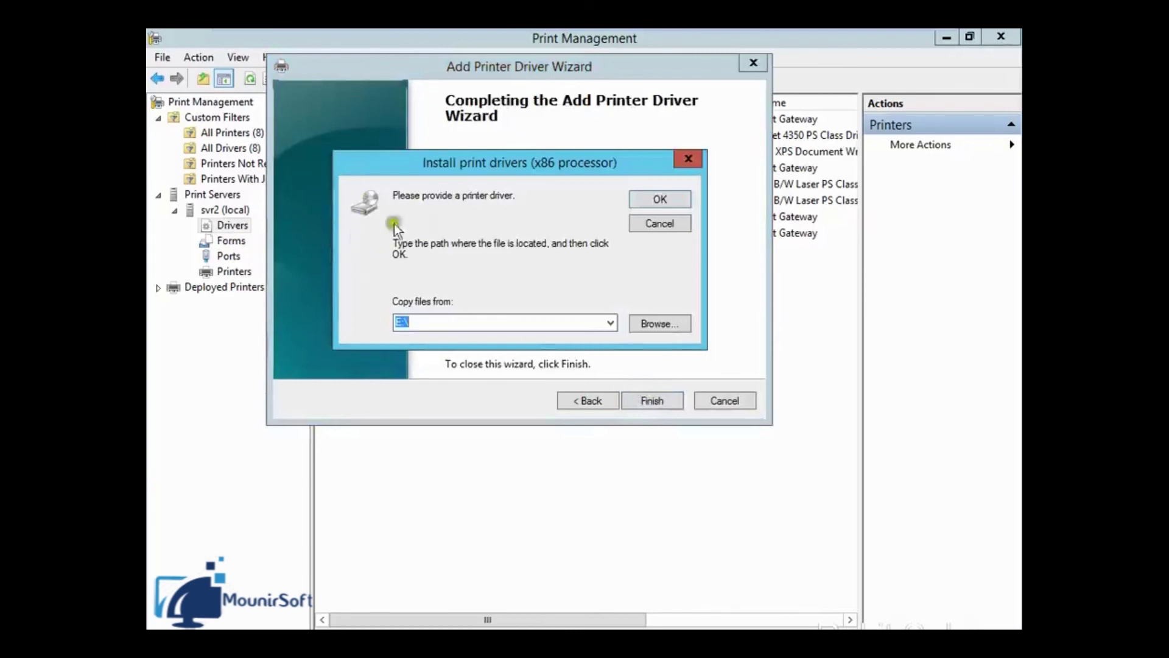
pyautogui.click(661, 199)
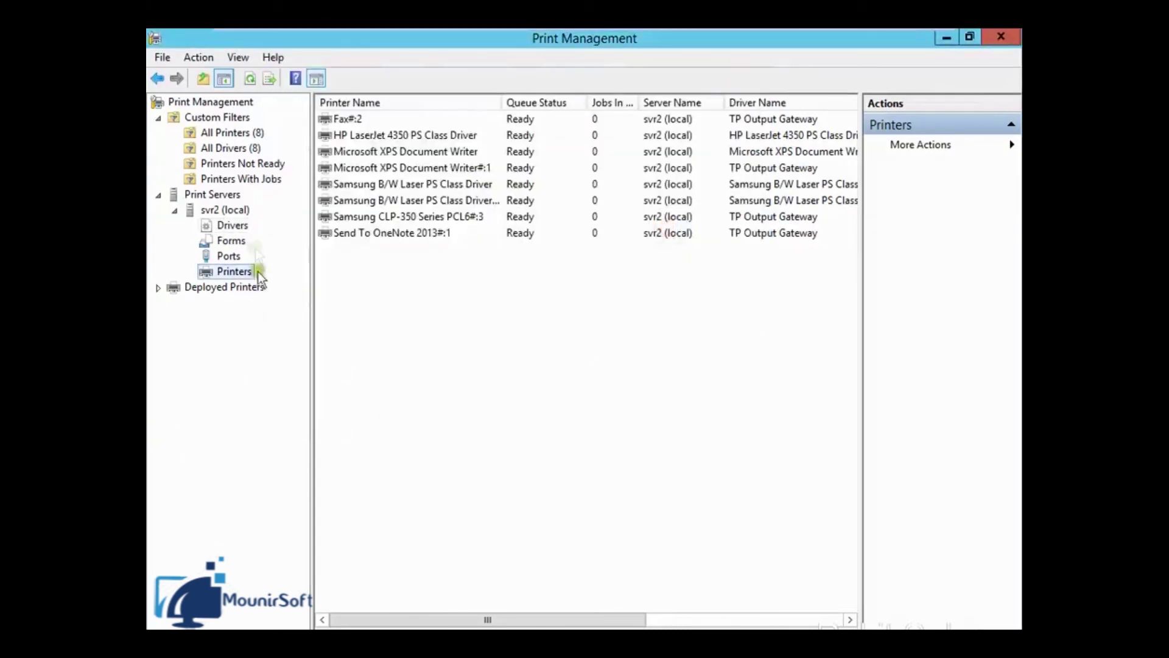
# - Review the custom filters for all drivers, printers not ready, printers with jobs and all printers
pyautogui.click(225, 117)
pyautogui.click(223, 148)
pyautogui.click(220, 163)
pyautogui.click(216, 178)
pyautogui.click(226, 148)
pyautogui.click(230, 132)
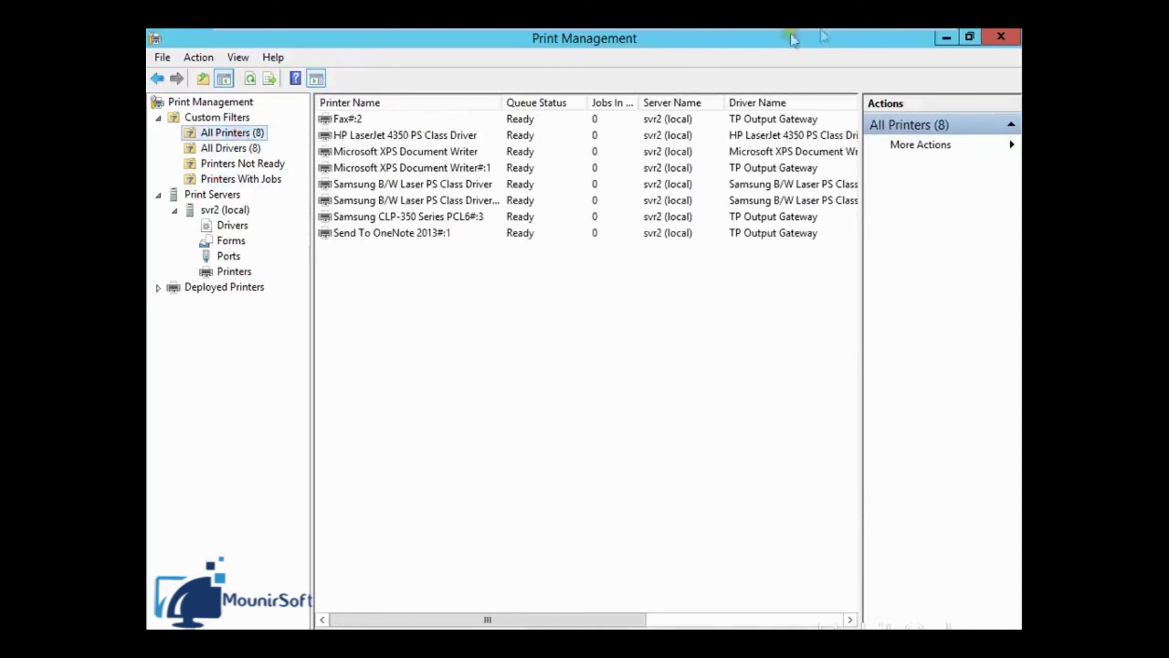
# - Close Print Management and switch to the Windows 8 x64 virtual machine's desktop
pyautogui.click(999, 38)
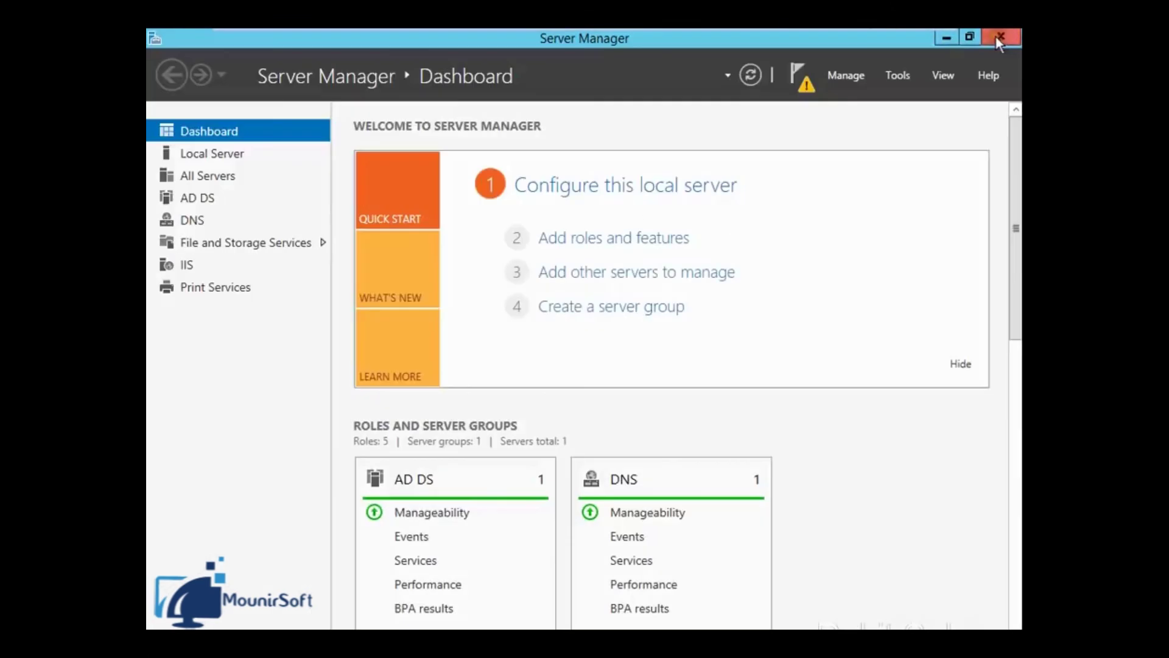
pyautogui.click(894, 75)
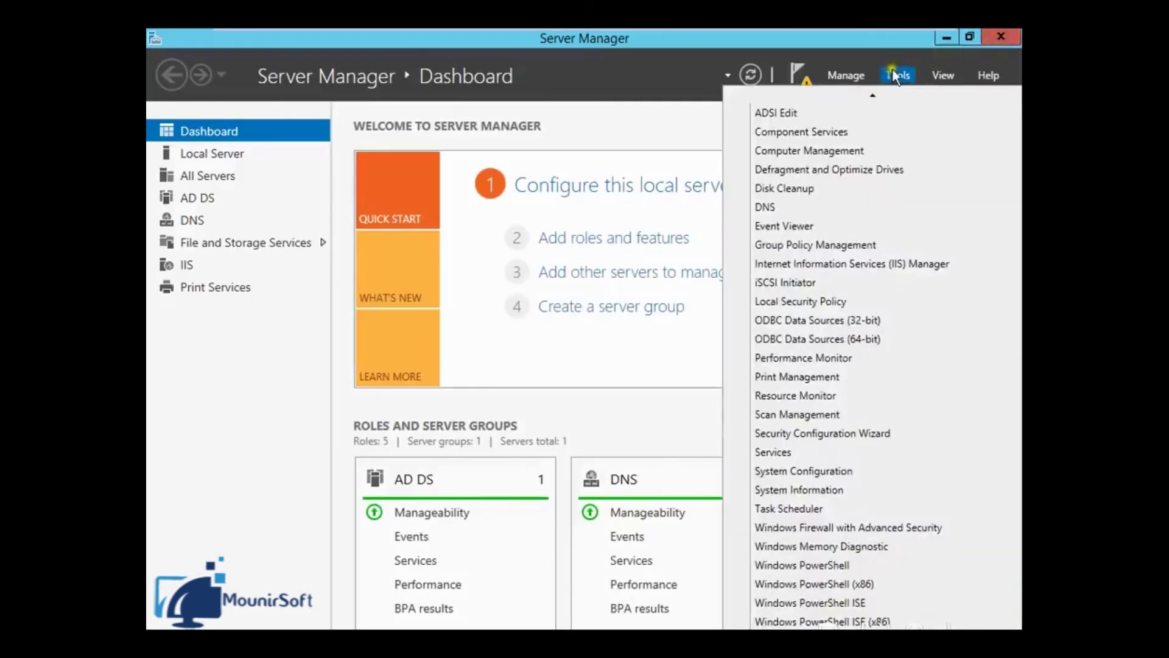
pyautogui.click(872, 33)
pyautogui.moveTo(665, 32)
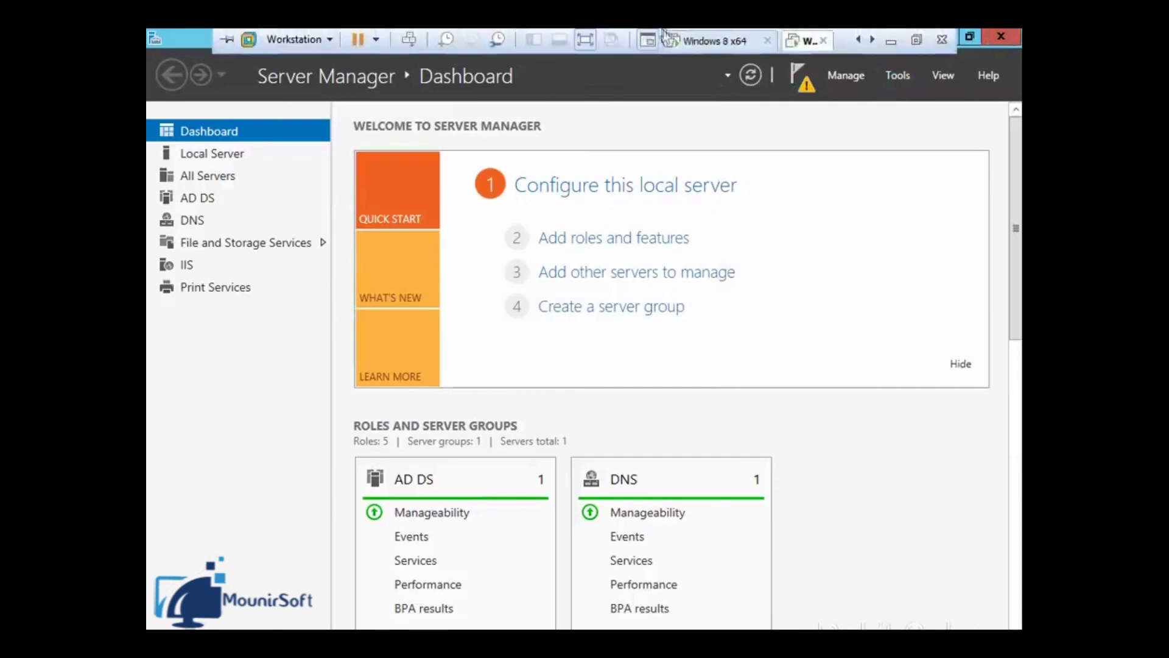
pyautogui.click(725, 40)
pyautogui.rightClick(444, 171)
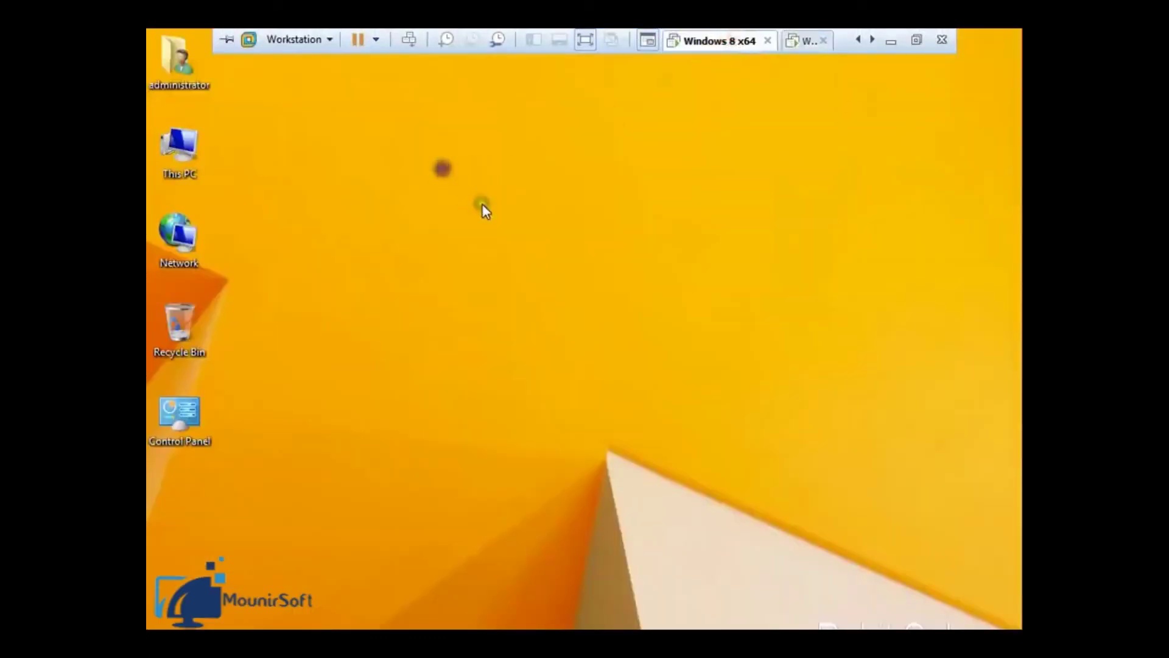
pyautogui.click(496, 219)
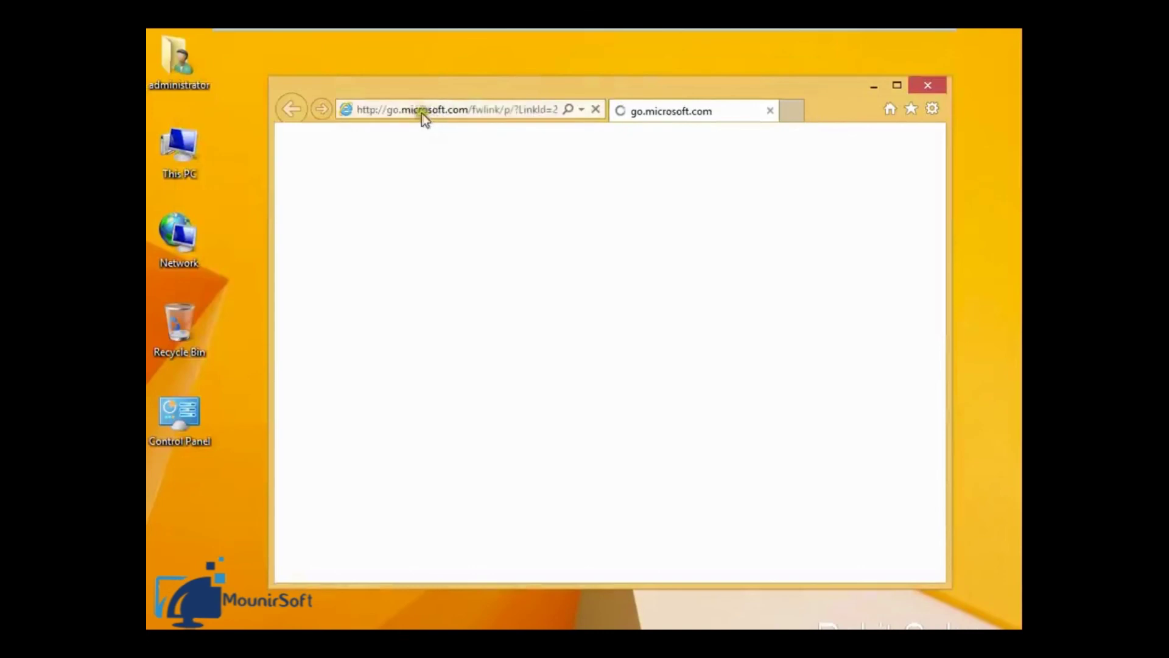
pyautogui.click(416, 109)
pyautogui.click(897, 84)
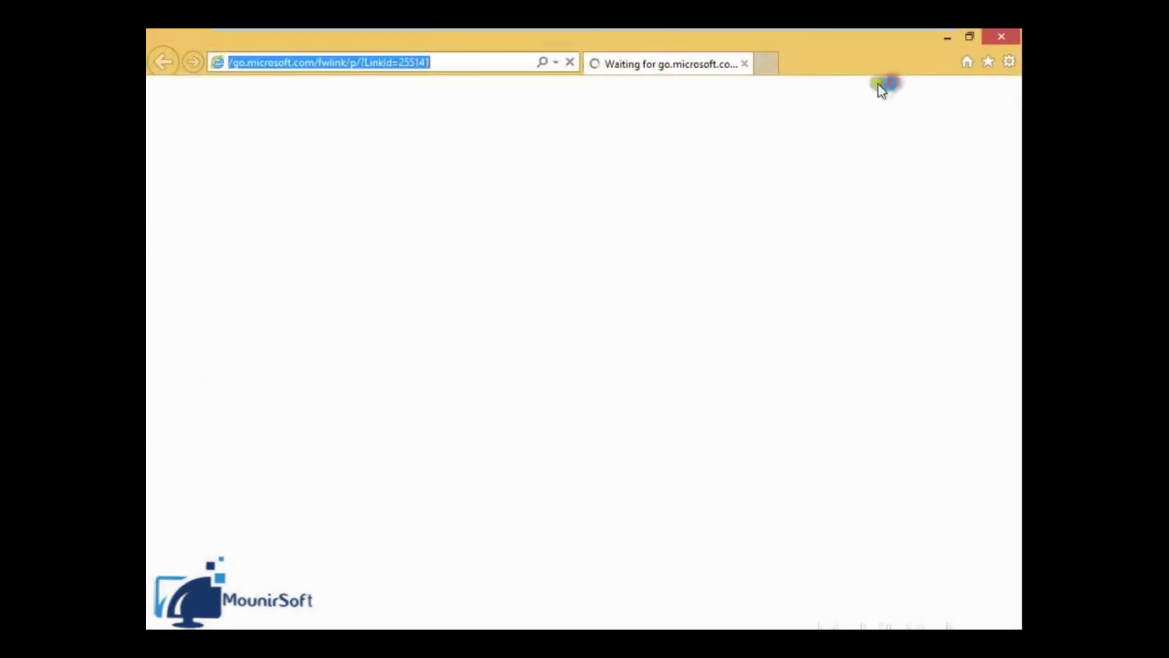
pyautogui.write('htt')
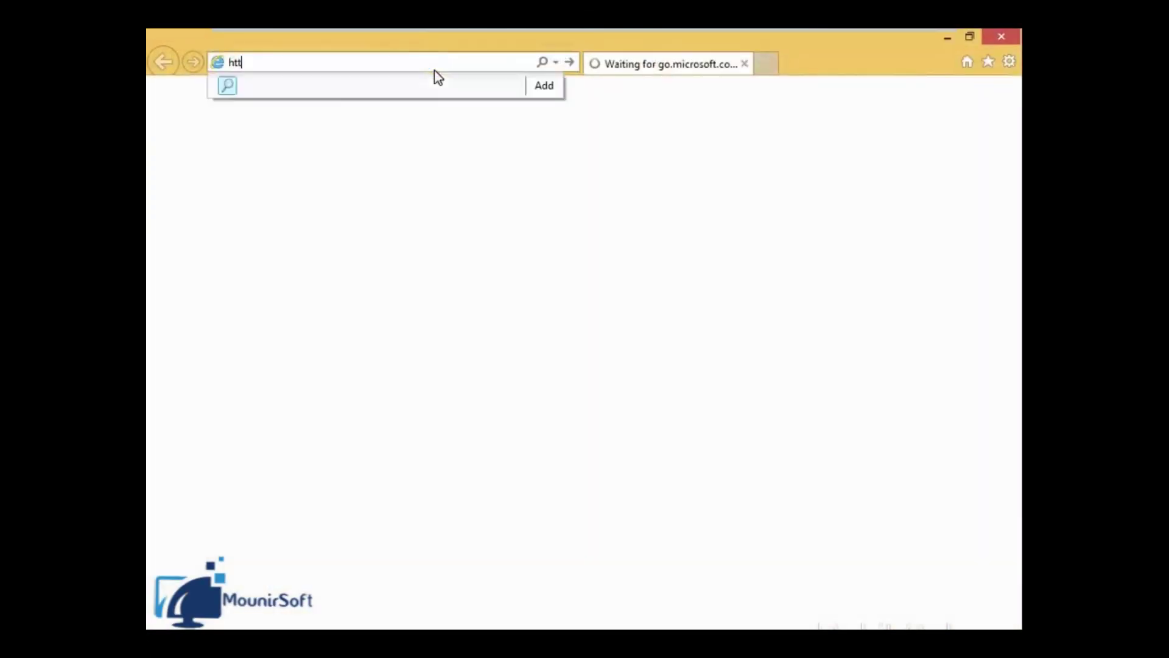
pyautogui.write('p://svr')
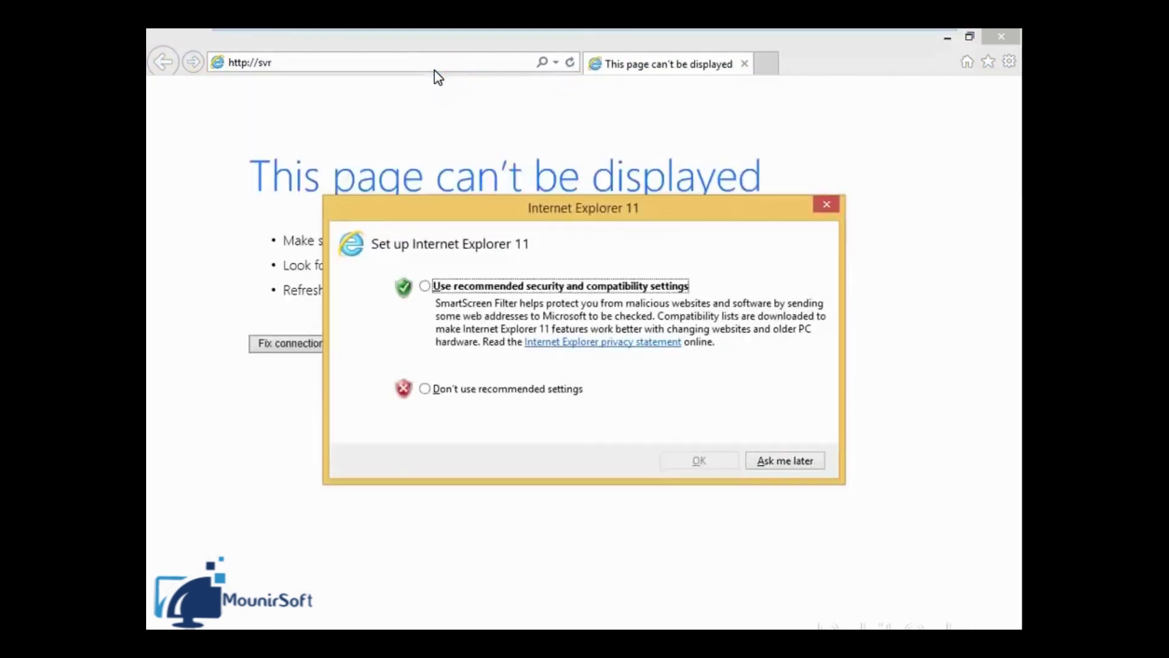
pyautogui.click(458, 387)
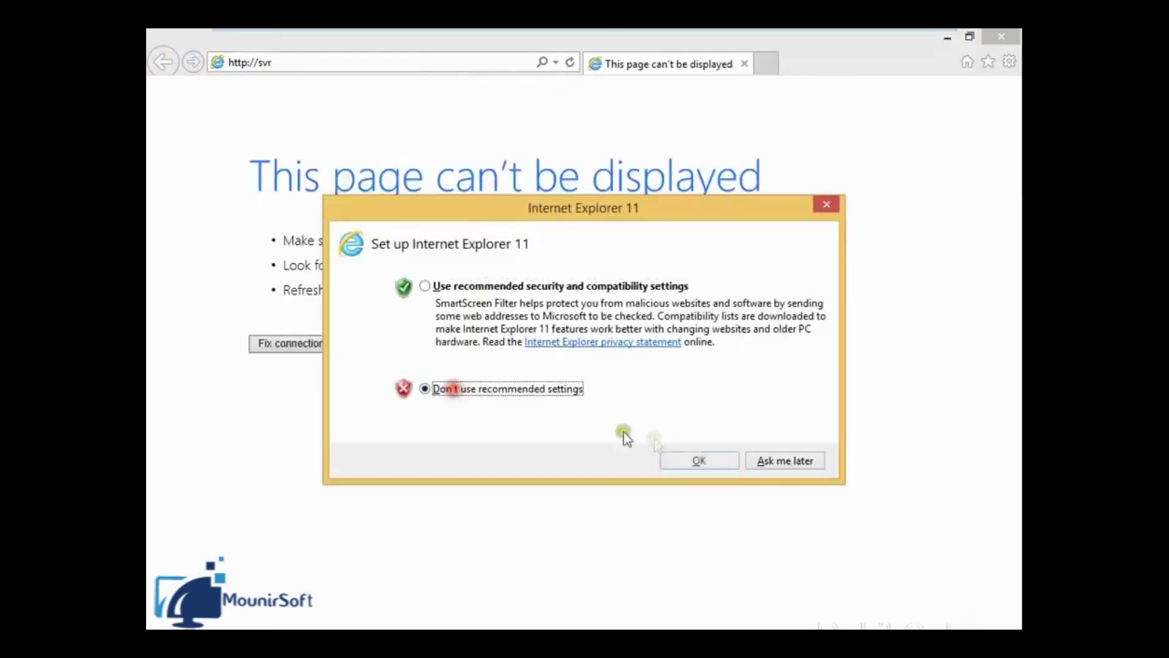
pyautogui.click(785, 461)
pyautogui.click(297, 63)
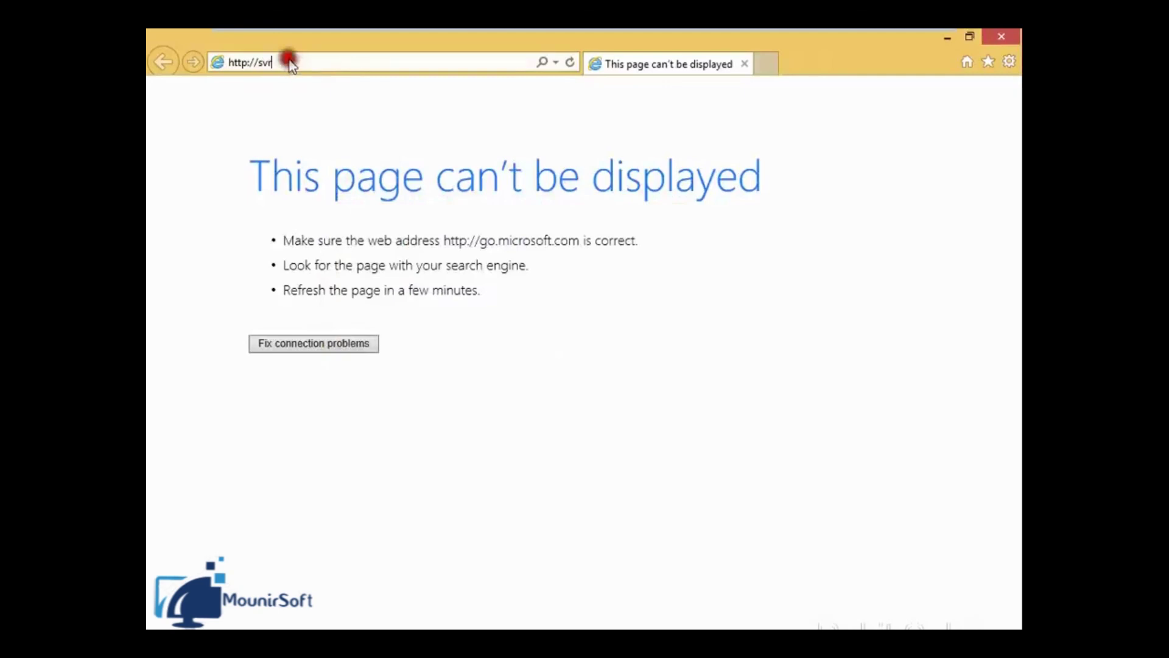
pyautogui.write('2\\printers')
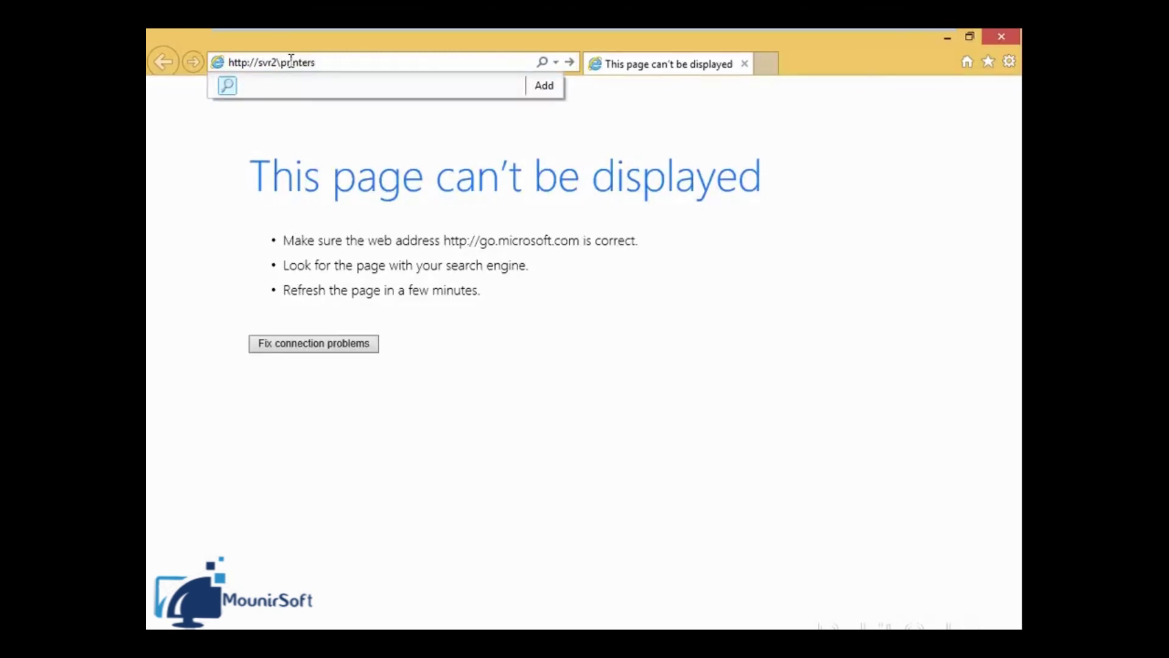
pyautogui.press('Return')
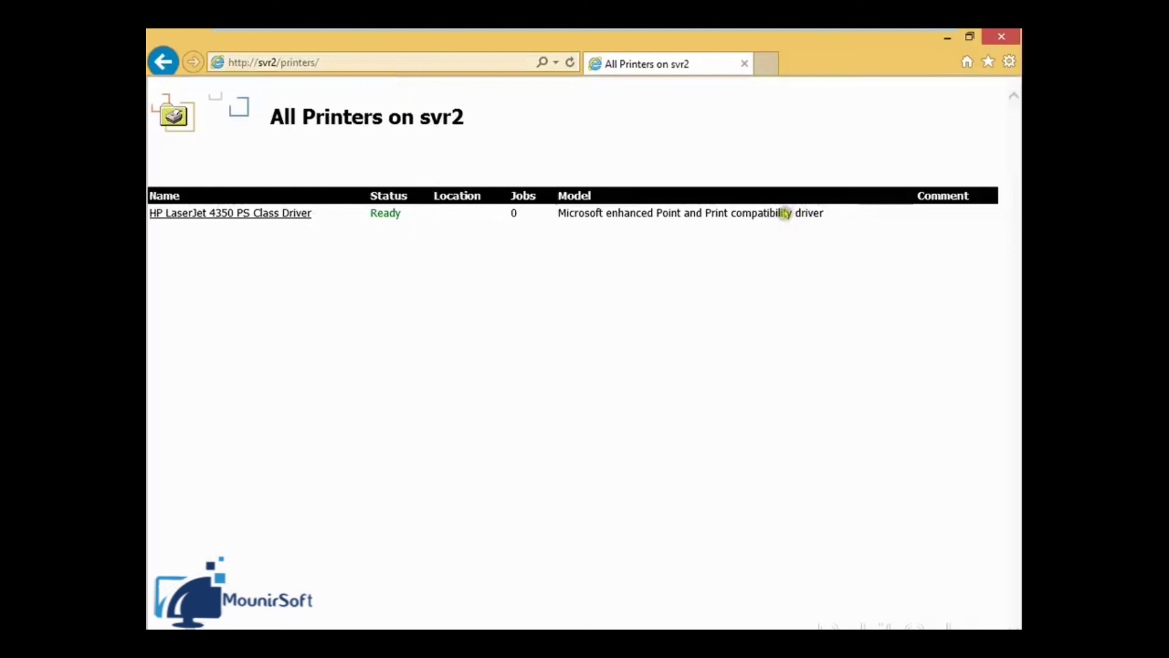
# - Open the HP LaserJet 4350 PS Class Driver printer and examine its network name and color support in the properties
pyautogui.click(237, 214)
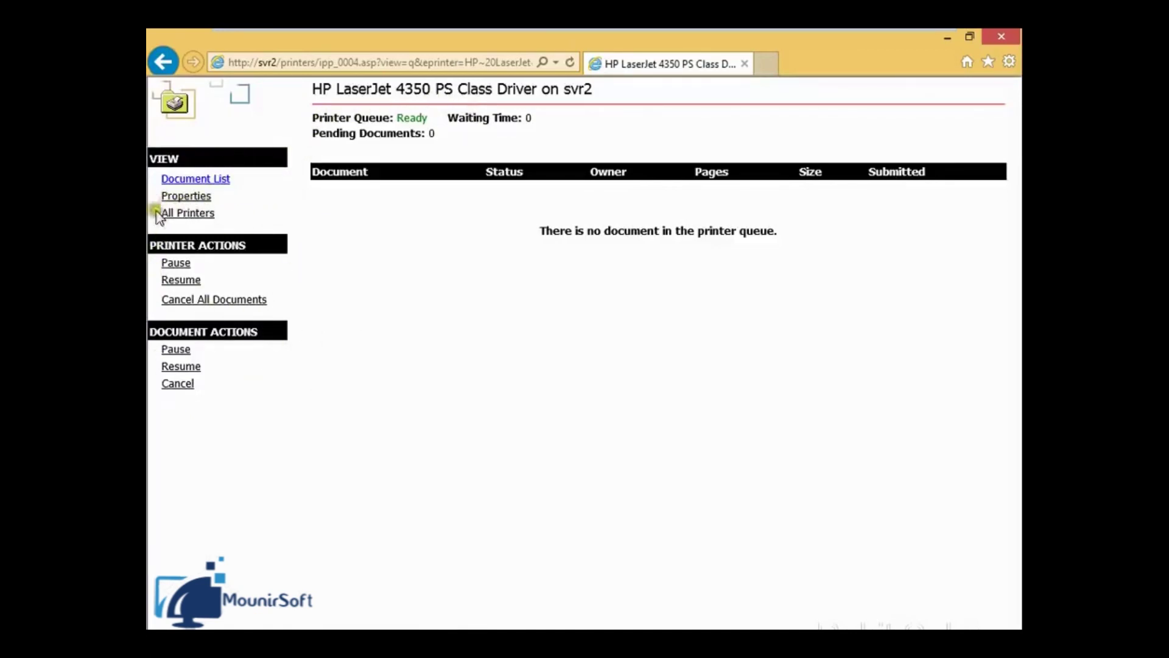
pyautogui.click(186, 196)
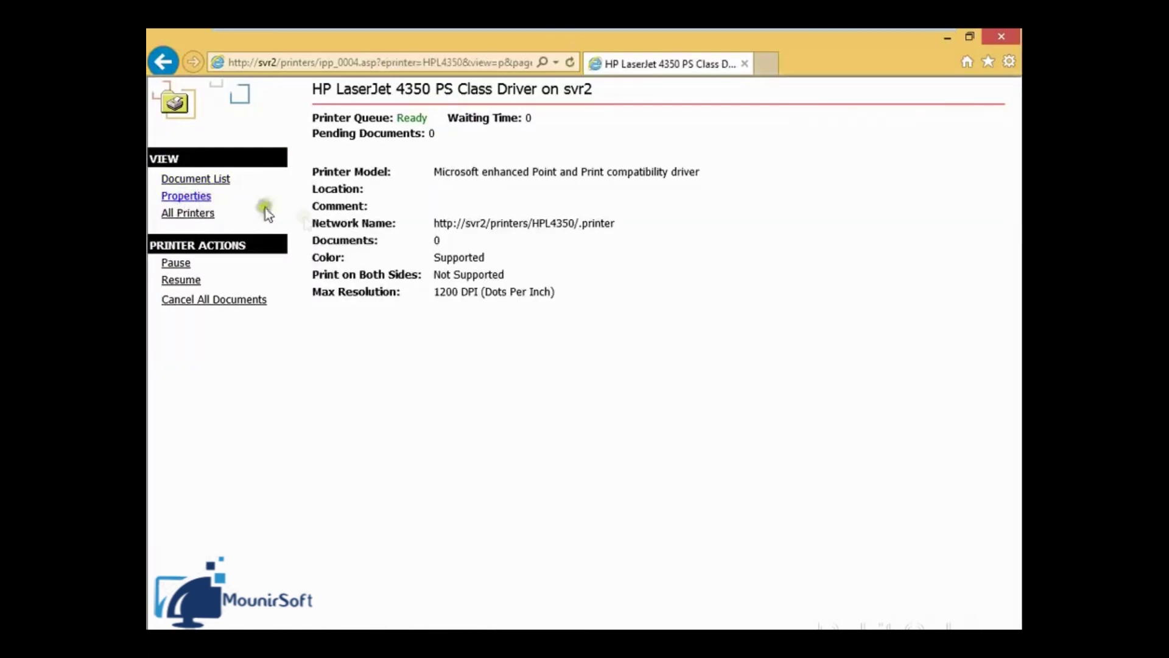
pyautogui.moveTo(466, 224); pyautogui.dragTo(614, 223)
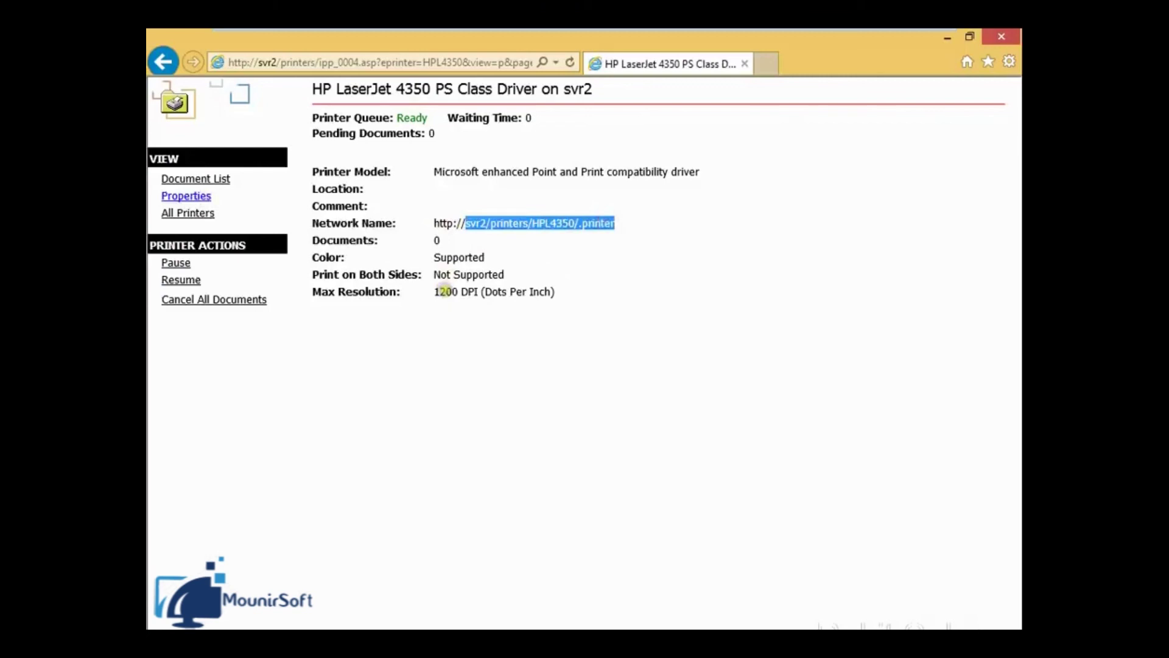
pyautogui.moveTo(434, 257); pyautogui.dragTo(491, 254)
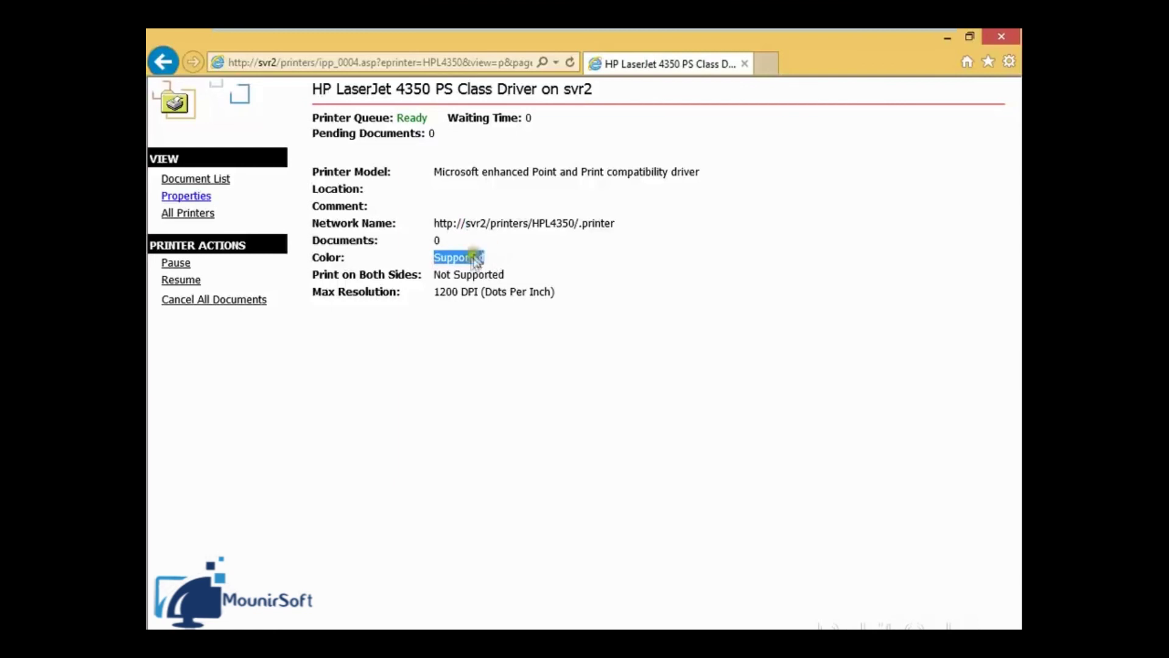
# - Return to the list of all printers on svr2 and reopen the HP LaserJet 4350 document list
pyautogui.click(196, 214)
pyautogui.click(183, 212)
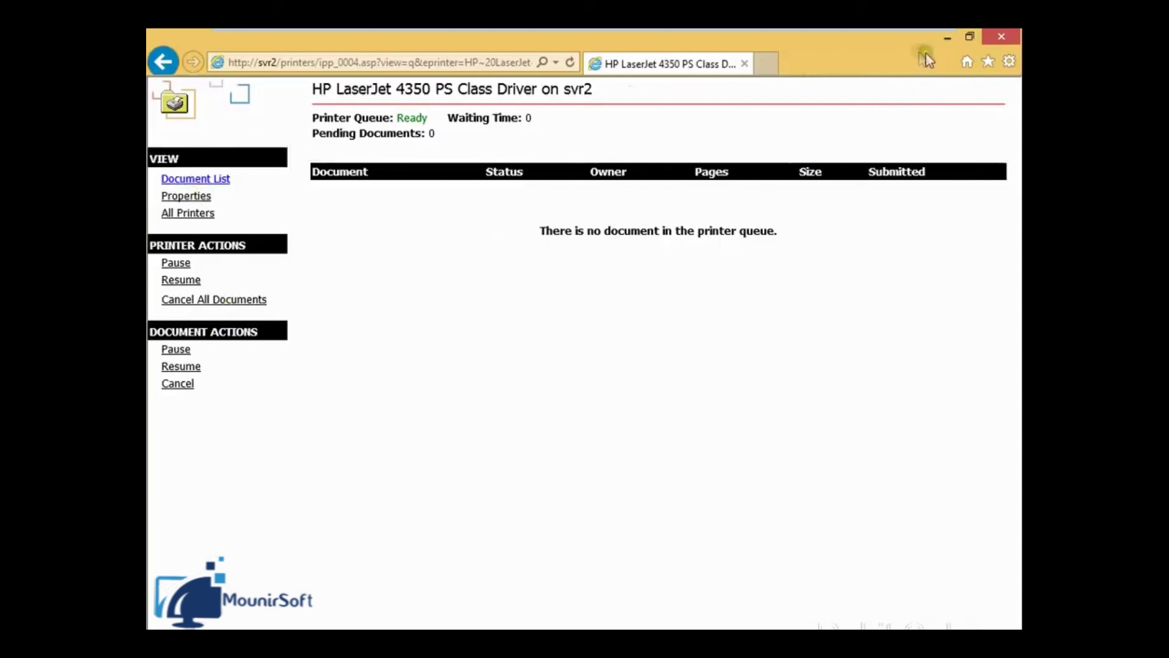
pyautogui.moveTo(696, 31)
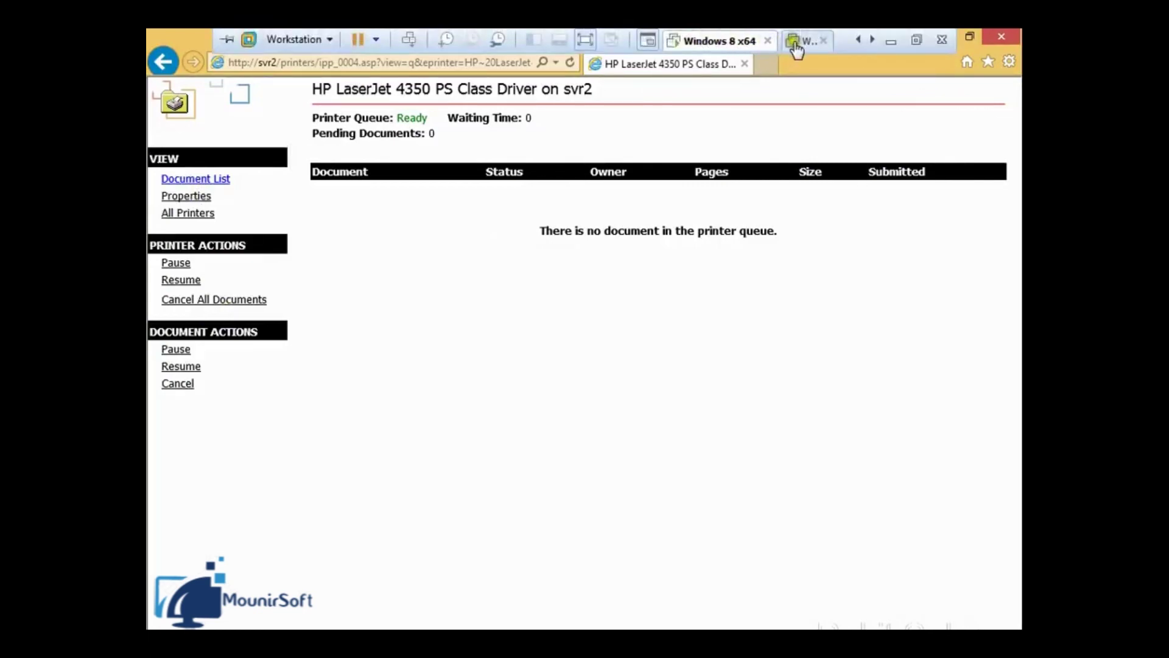